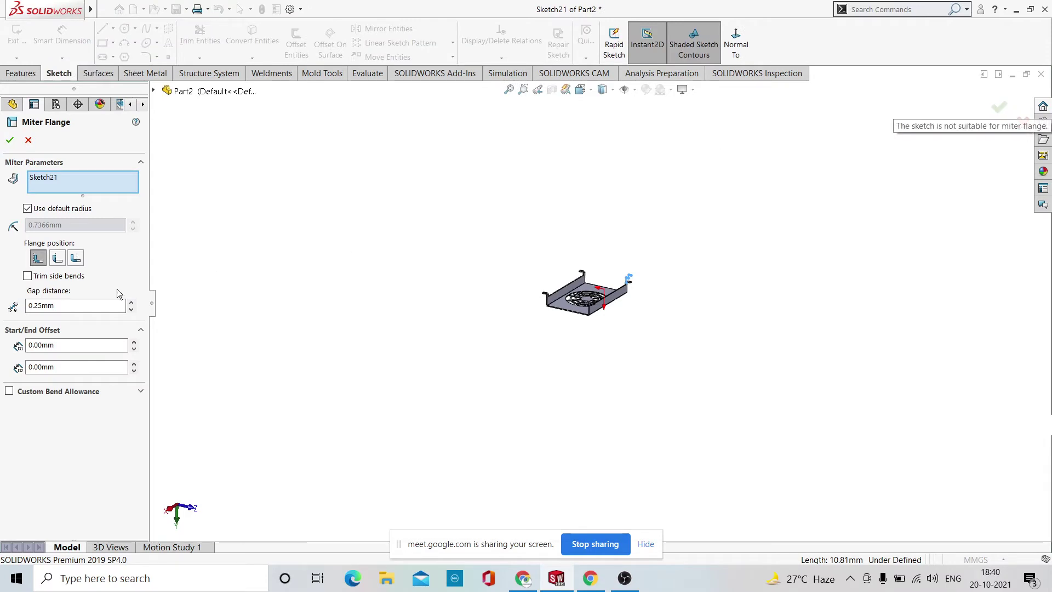
# Cancel the miter flange and exit its open profile sketch.
pyautogui.click(28, 141)
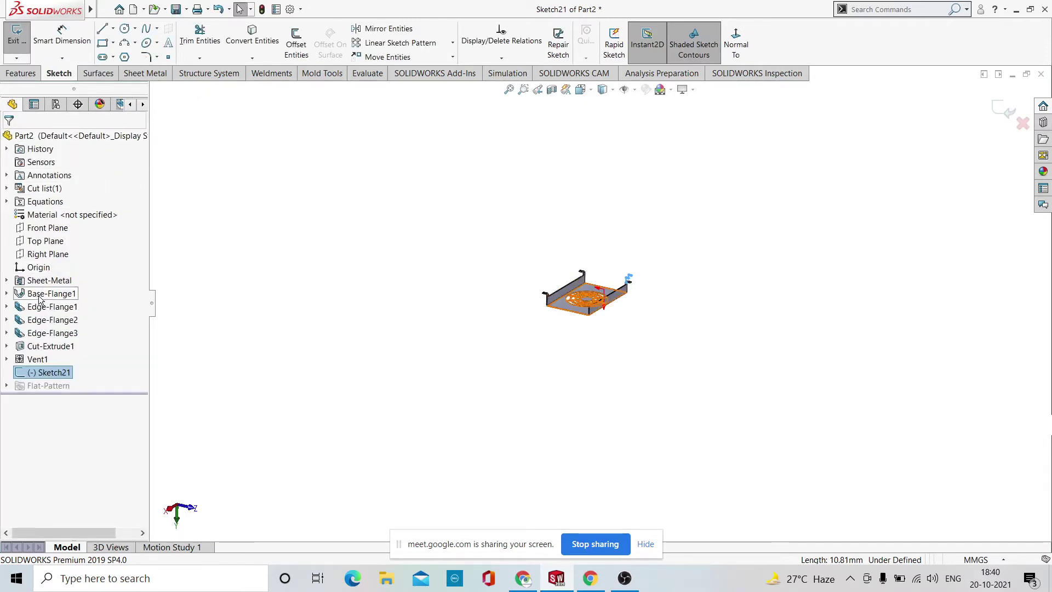
pyautogui.click(45, 230)
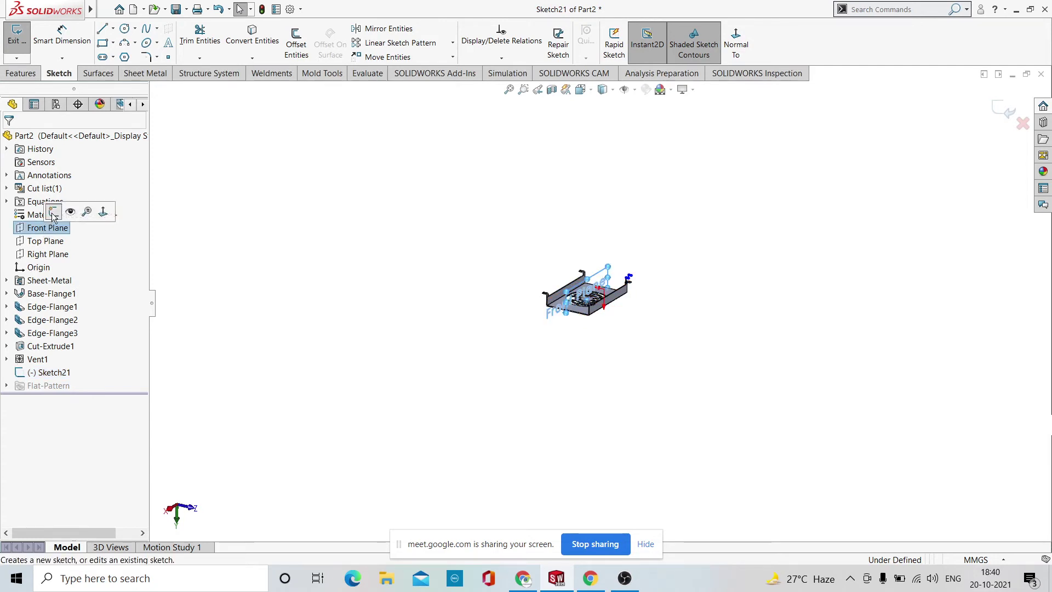
pyautogui.click(54, 213)
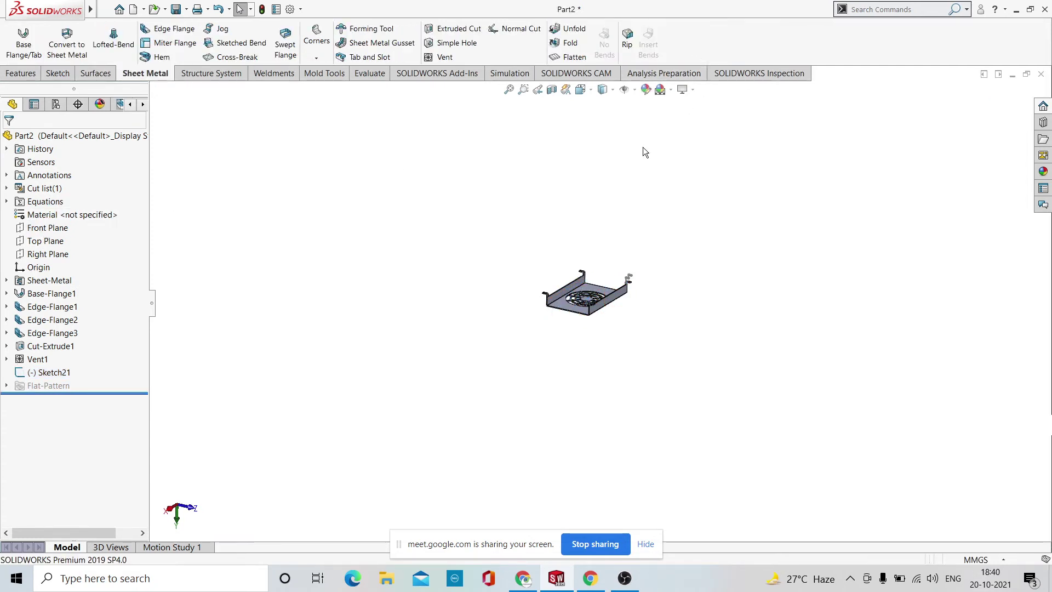
# Start a new sketch on the Front Plane with the view normal to it.
pyautogui.click(51, 227)
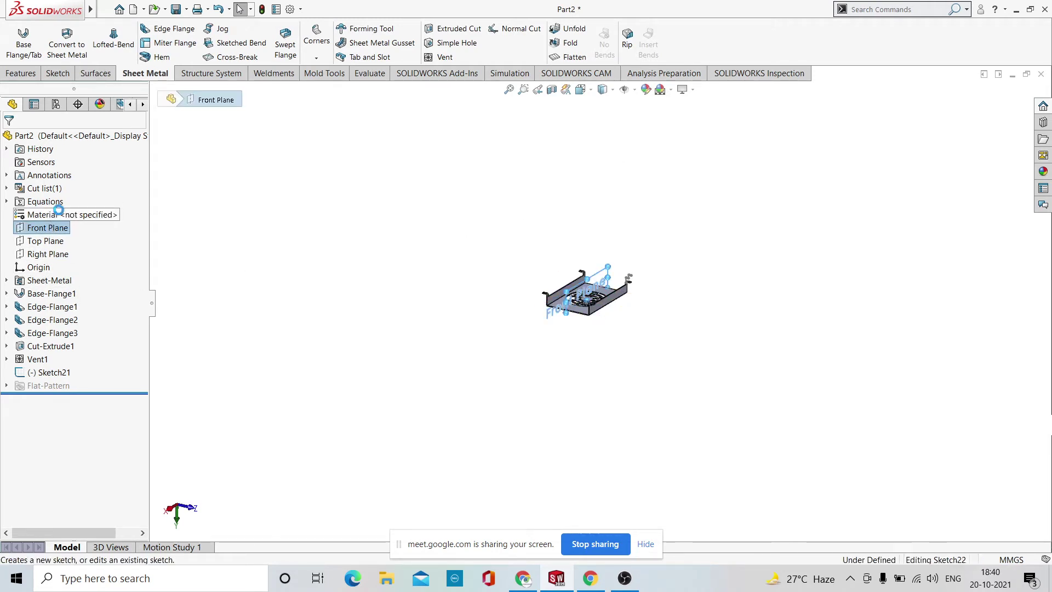
pyautogui.click(60, 212)
pyautogui.click(740, 46)
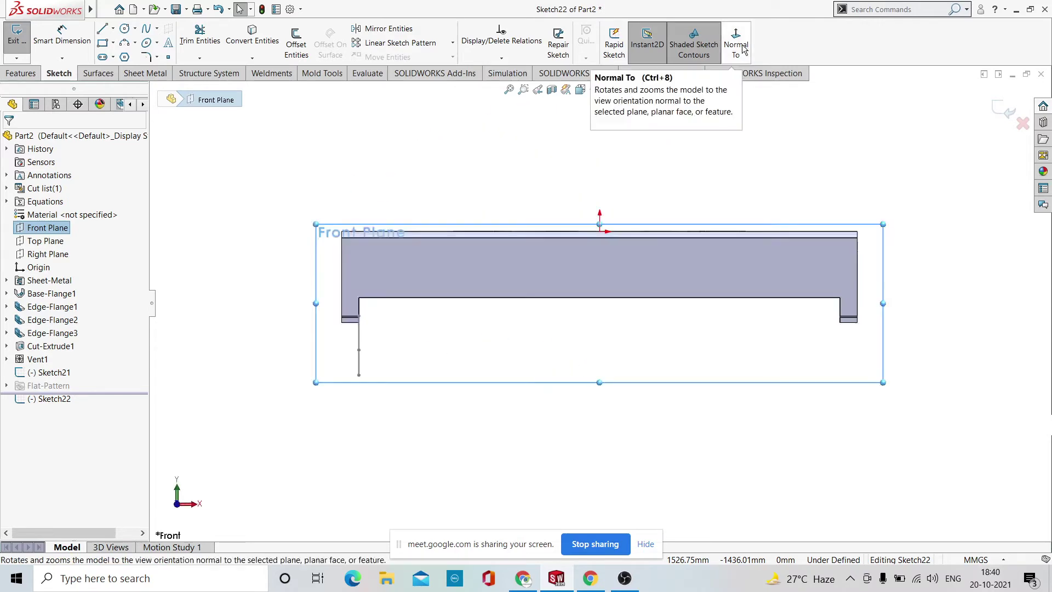
pyautogui.scroll(4, 679, 239)
pyautogui.scroll(-3, 682, 235)
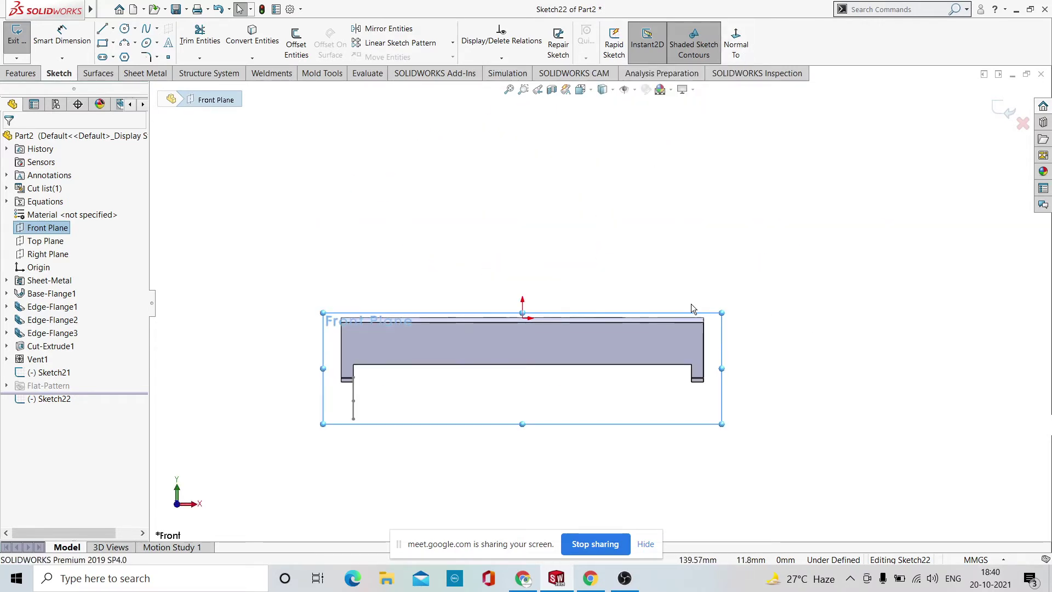
pyautogui.scroll(-2, 682, 241)
pyautogui.scroll(4, 548, 252)
pyautogui.scroll(-2, 504, 241)
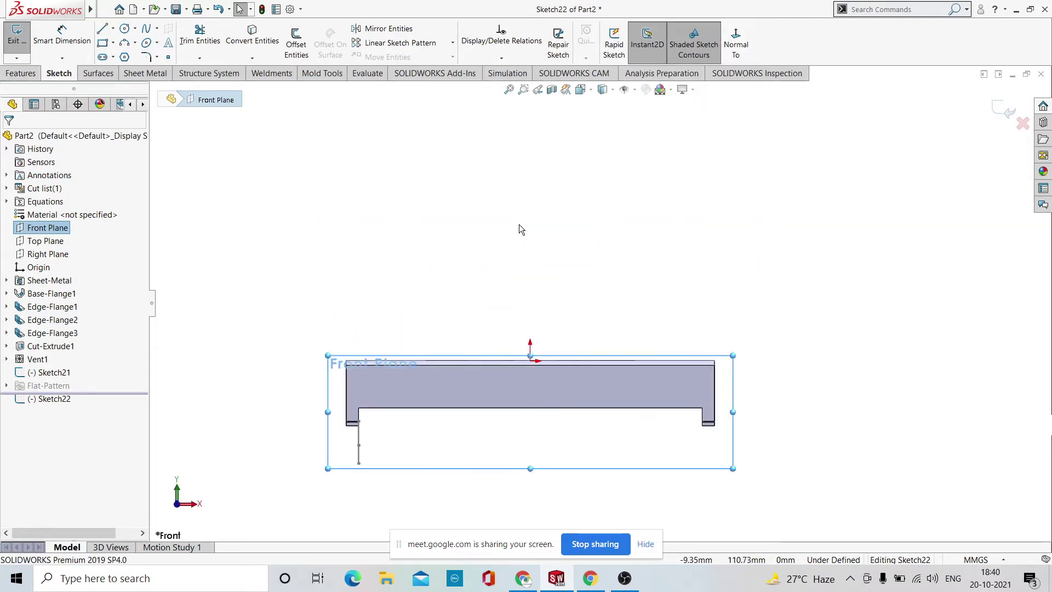
# Sketch a corner rectangle about 234 mm wide and 57 mm high in the empty space above the fan bracket.
pyautogui.click(103, 46)
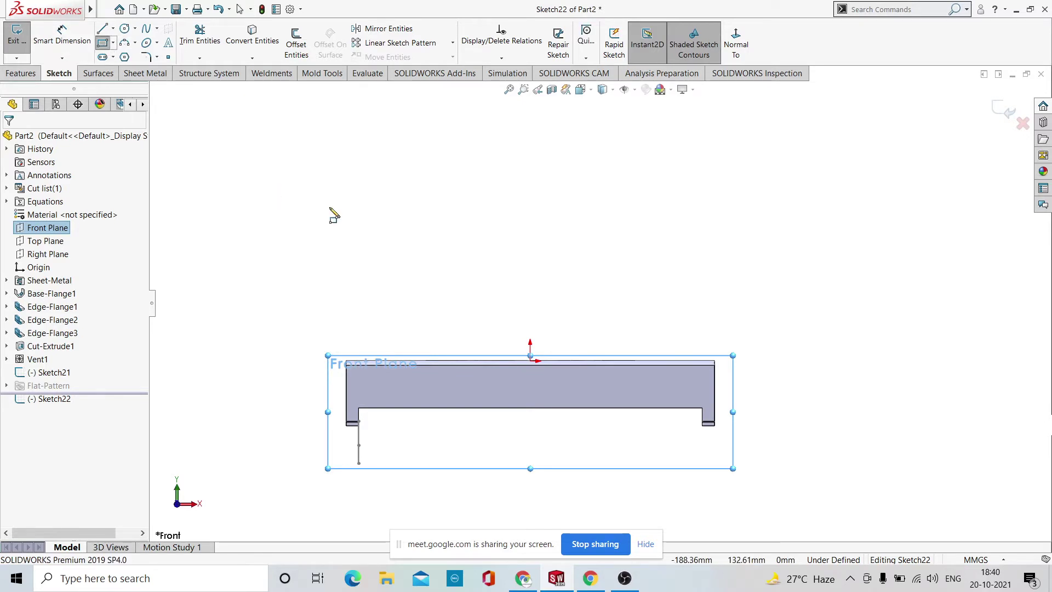
pyautogui.click(530, 186)
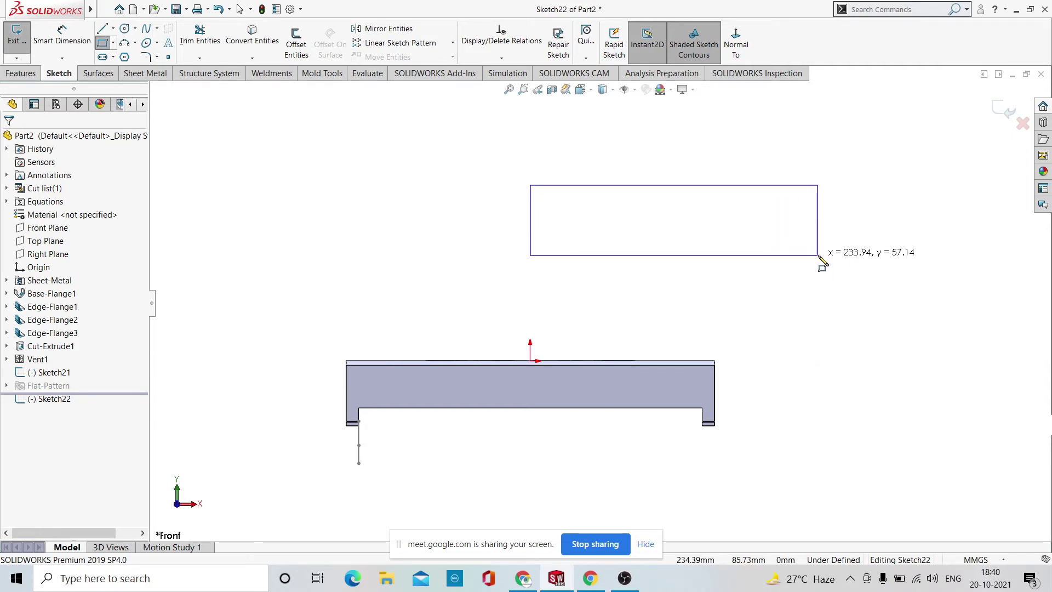
pyautogui.click(820, 256)
pyautogui.rightClick(857, 194)
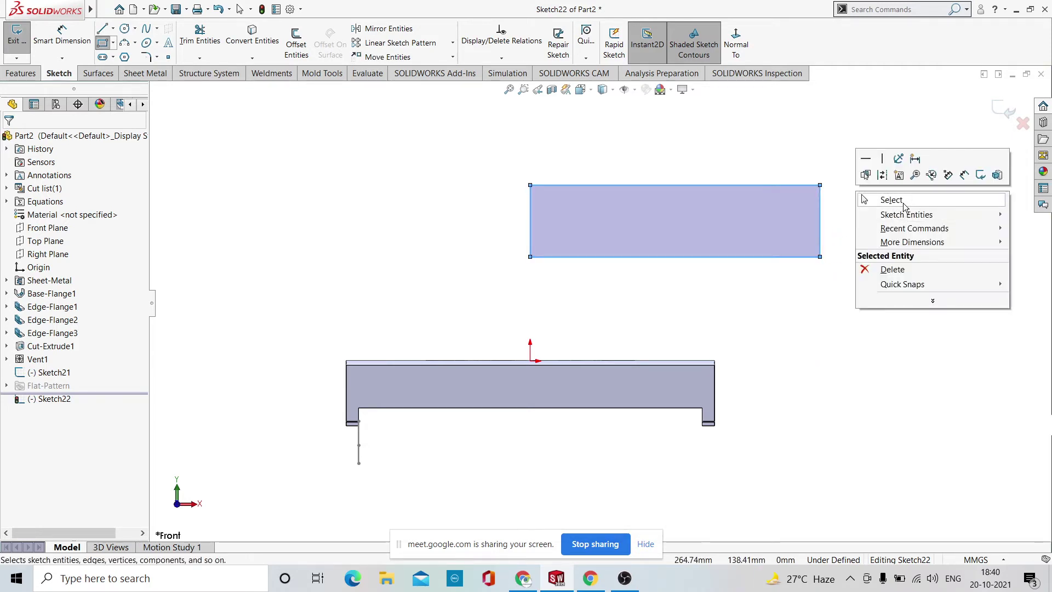
pyautogui.click(863, 199)
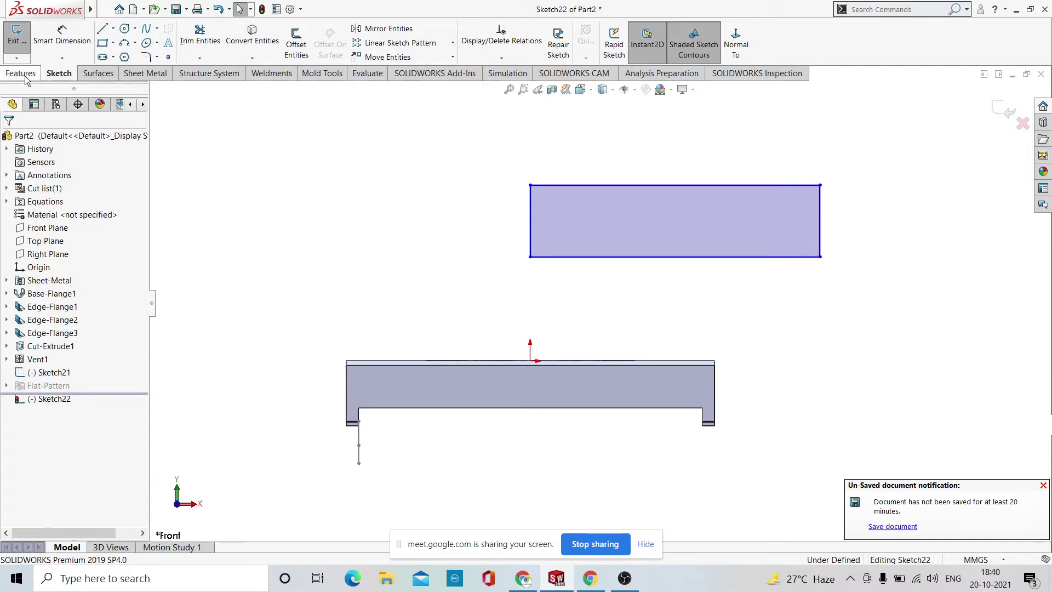
# Create a separate base flange from the rectangle with the default 3 mm thickness and K-factor 0.5.
pyautogui.click(109, 77)
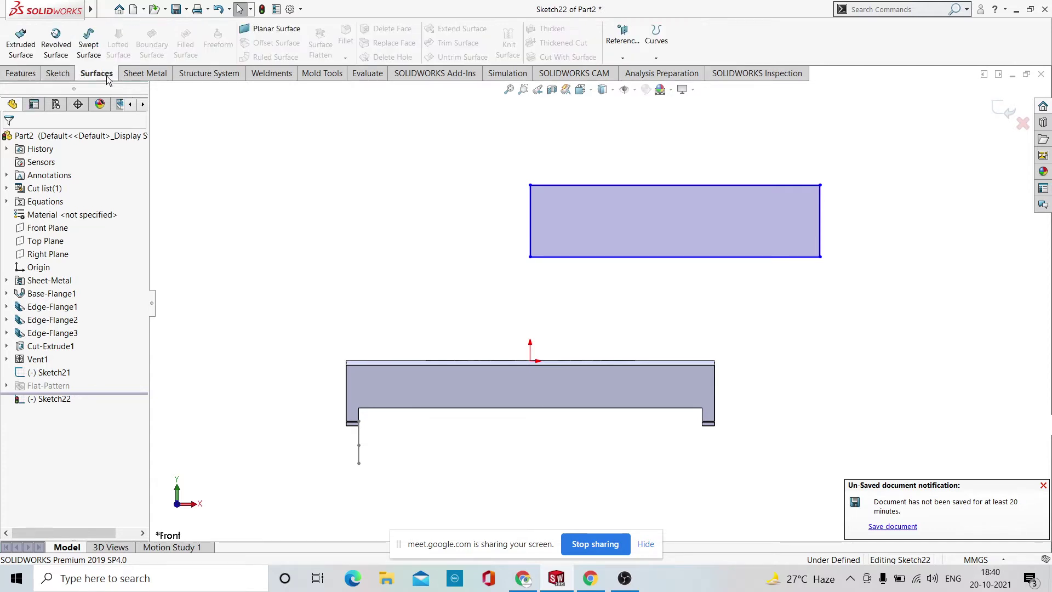
pyautogui.click(144, 73)
pyautogui.click(16, 55)
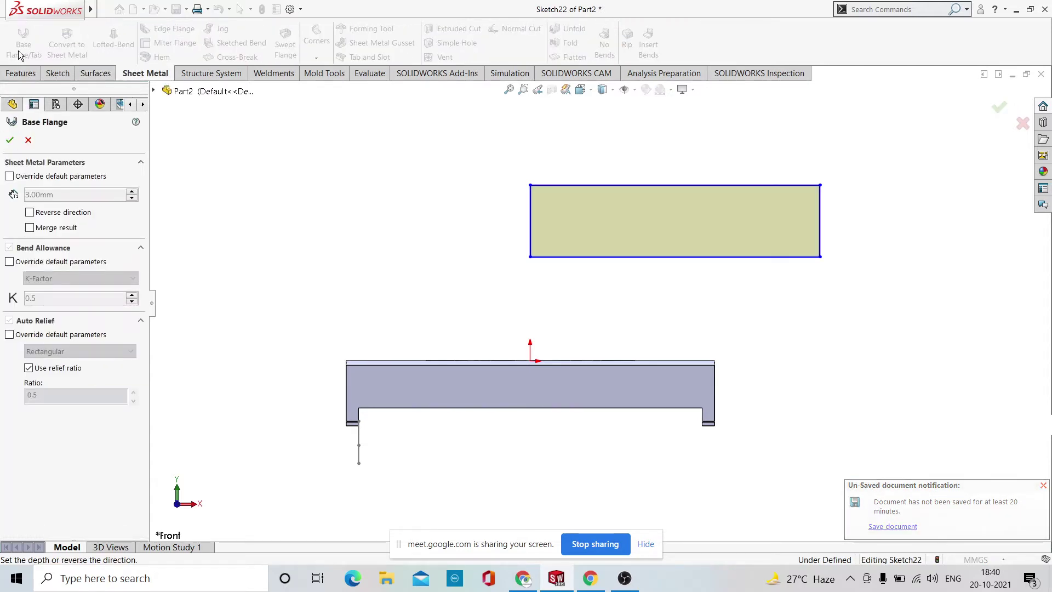
pyautogui.click(10, 141)
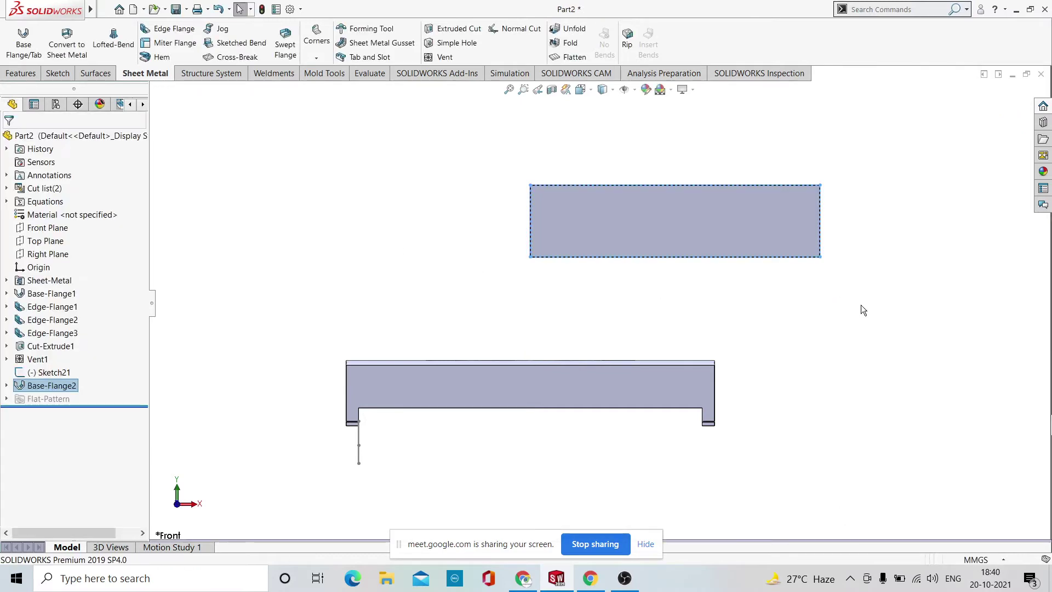
# Start a sketch on the narrow end face of the new plate, viewed normal to the face.
pyautogui.moveTo(923, 339); pyautogui.dragTo(929, 198, button='middle')
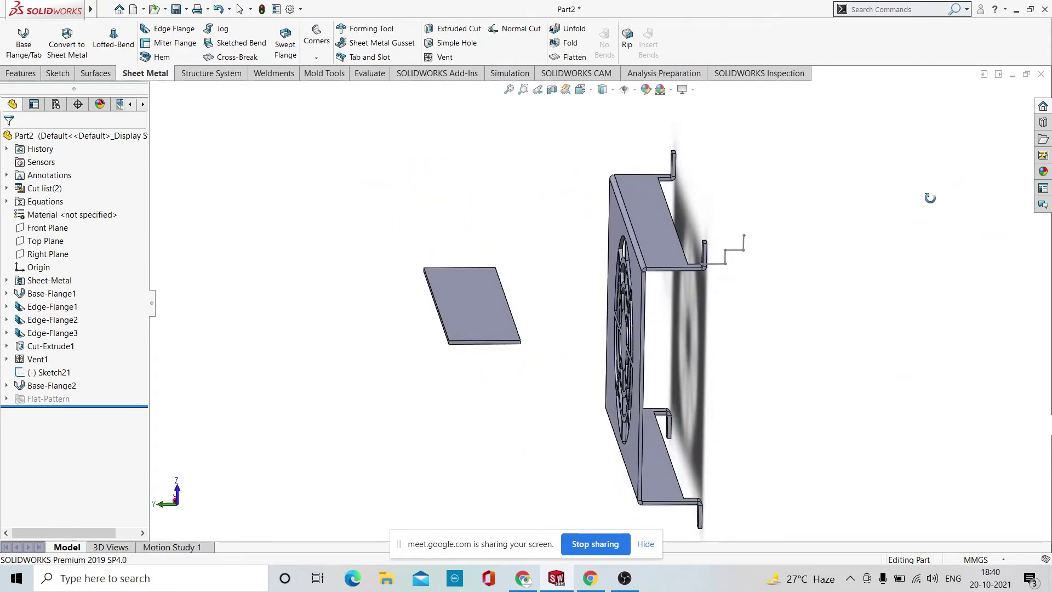
pyautogui.scroll(-4, 448, 366)
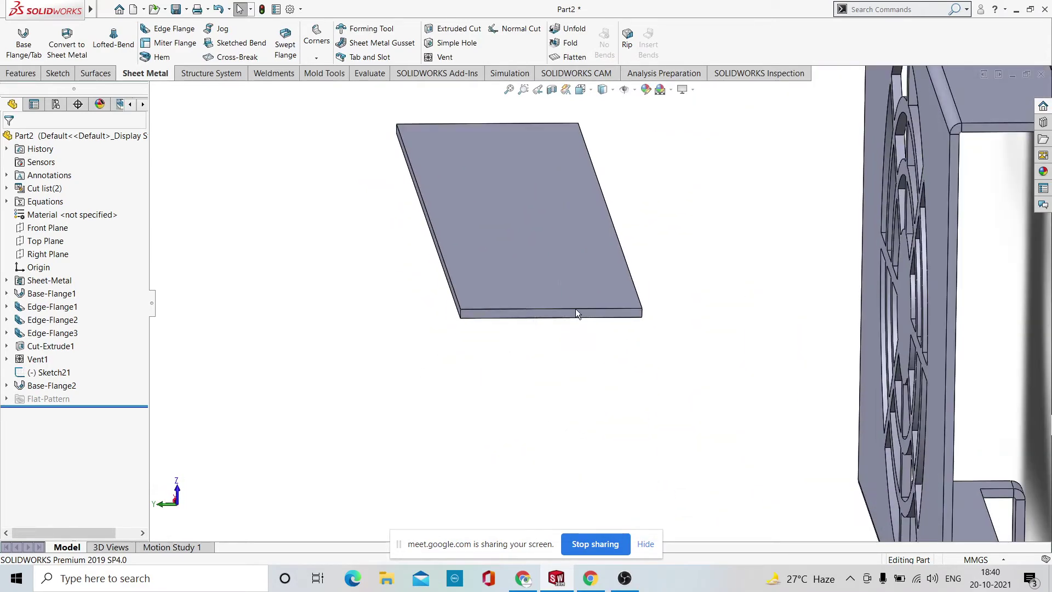
pyautogui.click(515, 311)
pyautogui.click(565, 280)
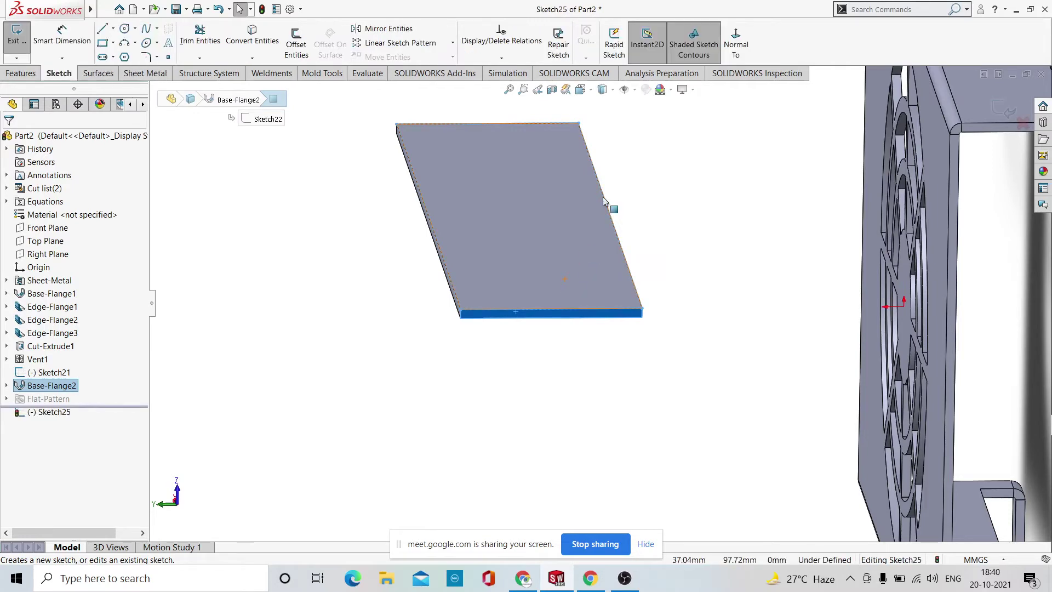
pyautogui.click(739, 49)
pyautogui.click(742, 49)
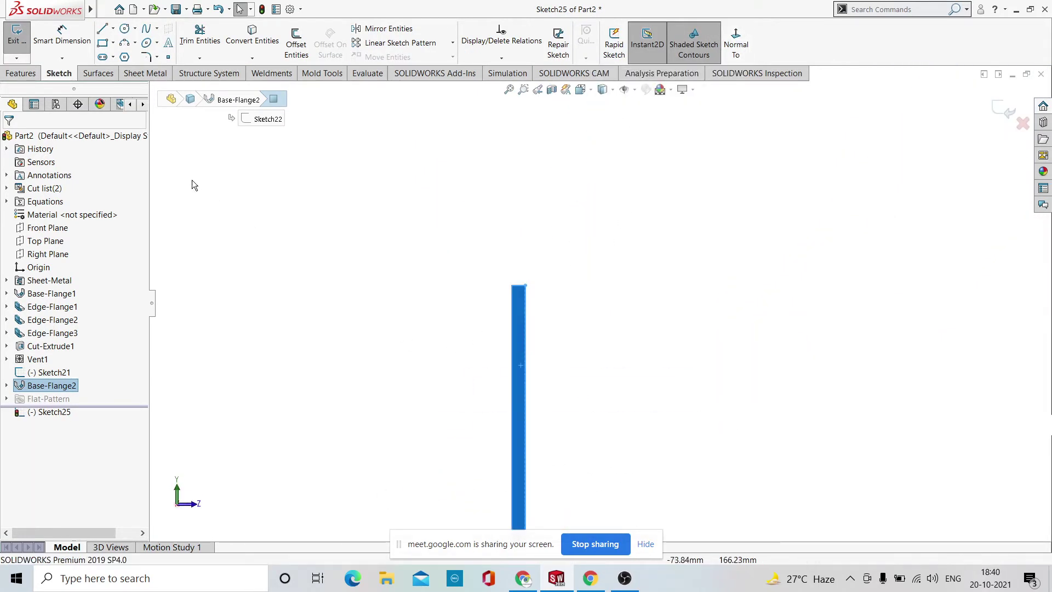
pyautogui.click(356, 220)
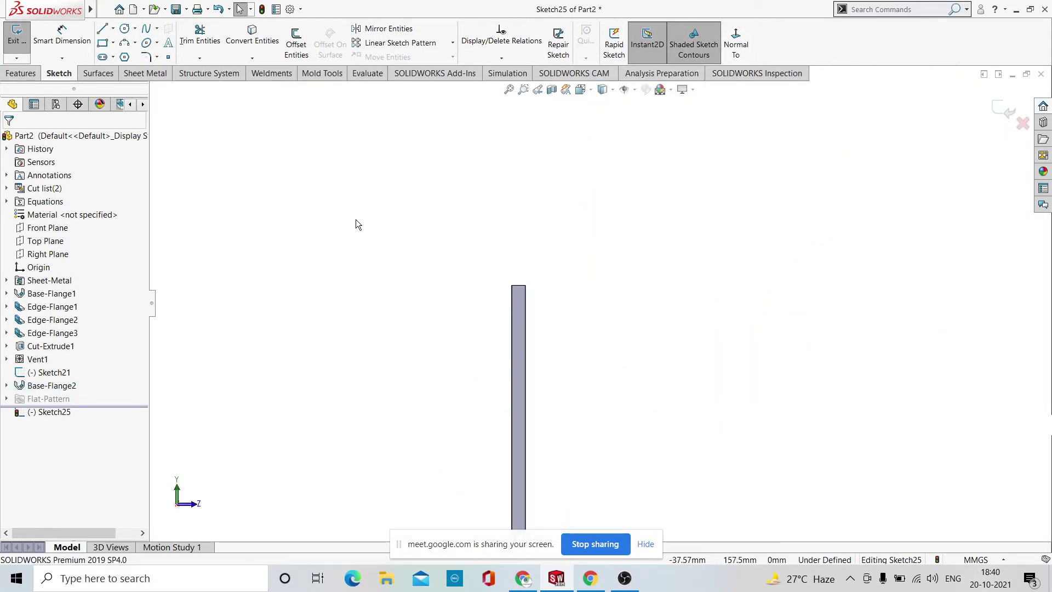
# Sketch an open zigzag chain of seven connected lines starting at the end face's upper corner on the +Z side.
pyautogui.click(104, 32)
pyautogui.scroll(-2, 580, 279)
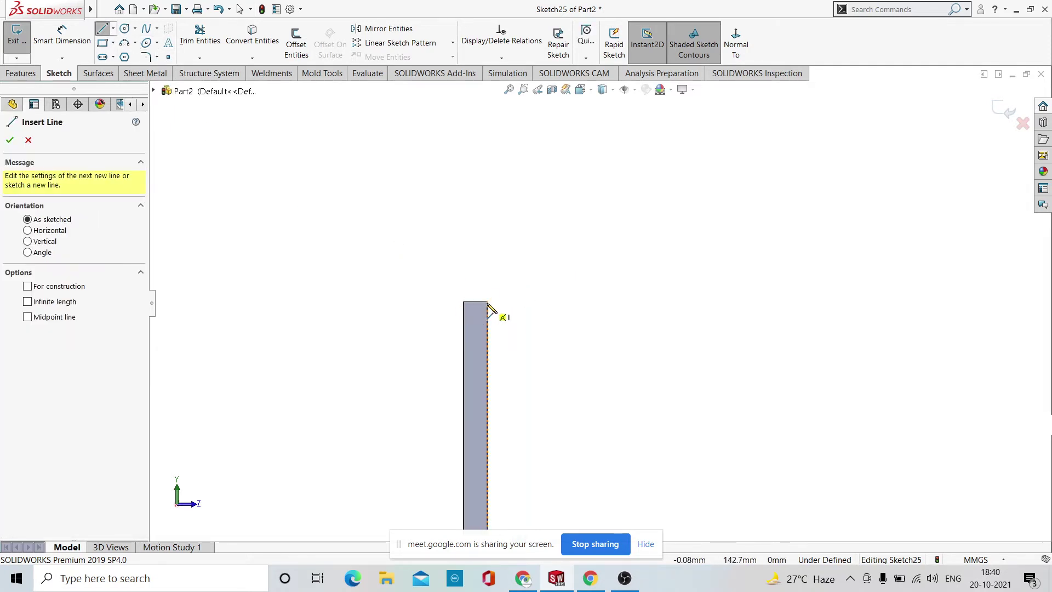
pyautogui.click(487, 302)
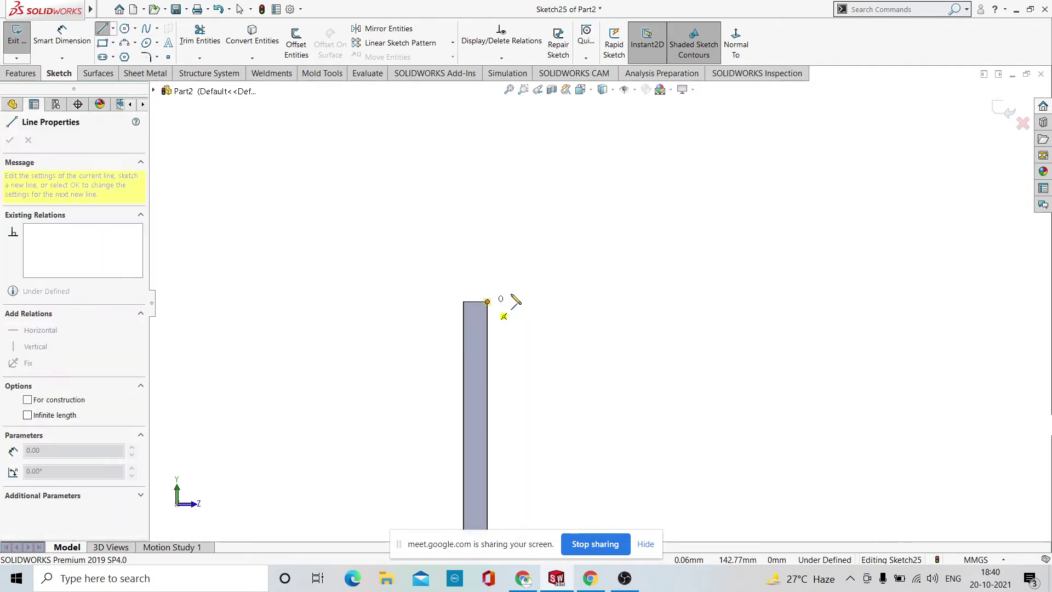
pyautogui.click(513, 244)
pyautogui.click(578, 237)
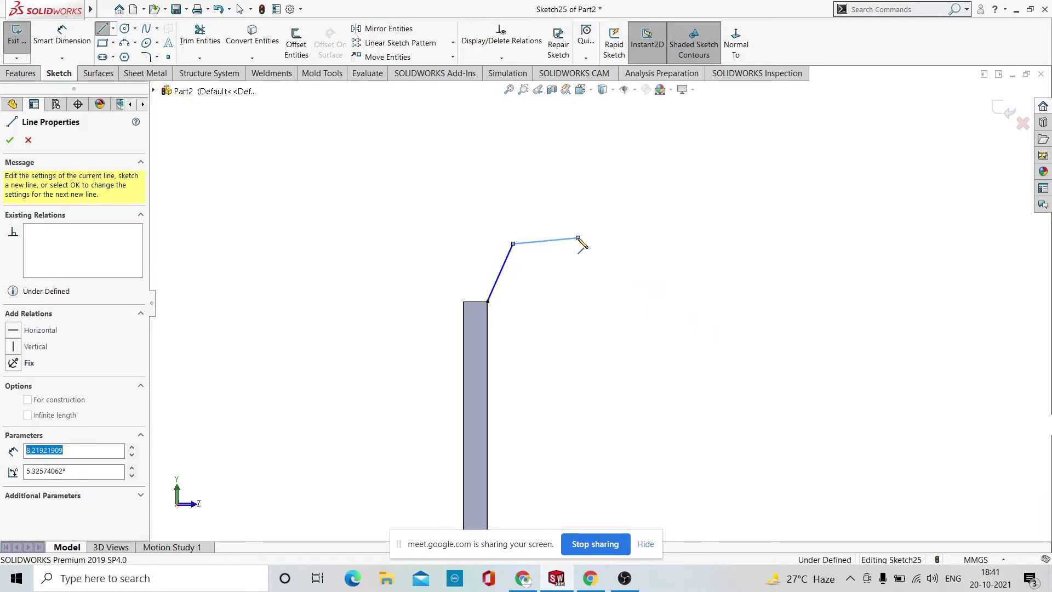
pyautogui.click(587, 276)
pyautogui.click(692, 268)
pyautogui.click(705, 212)
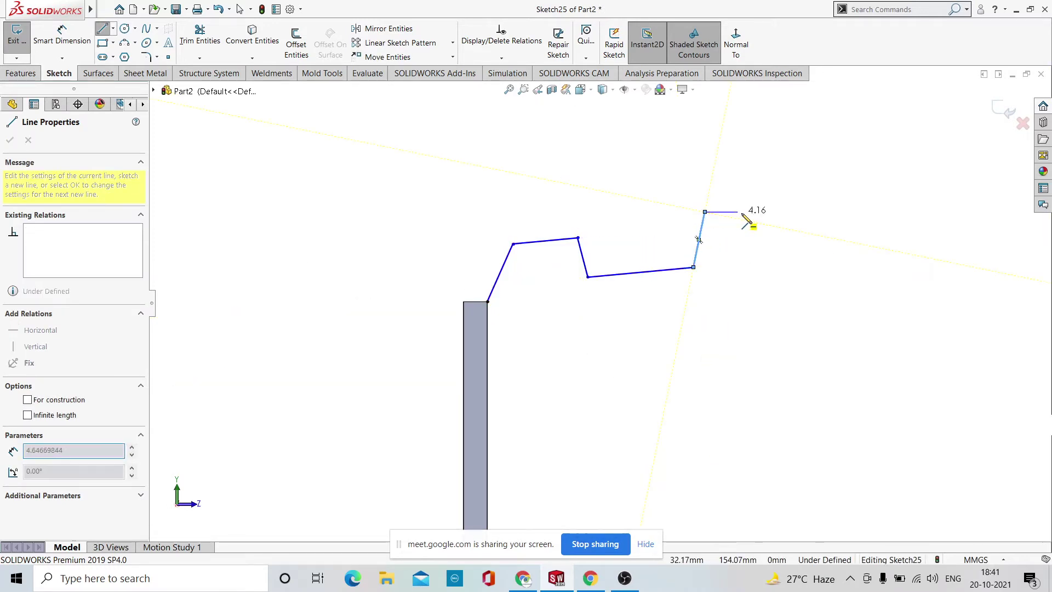
pyautogui.click(755, 212)
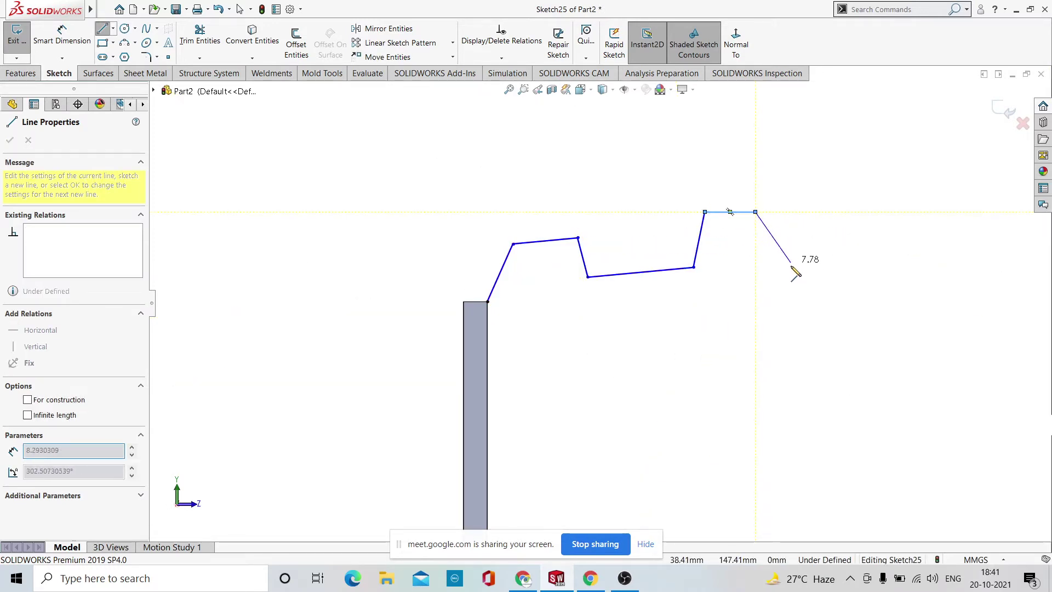
pyautogui.click(755, 277)
pyautogui.rightClick(795, 244)
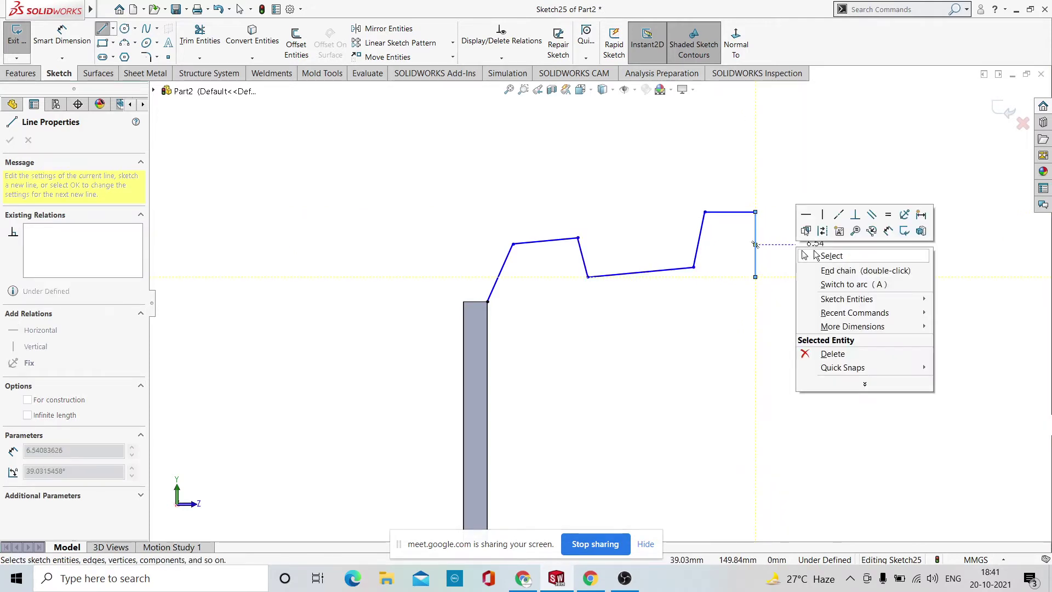
pyautogui.click(852, 256)
pyautogui.scroll(3, 695, 326)
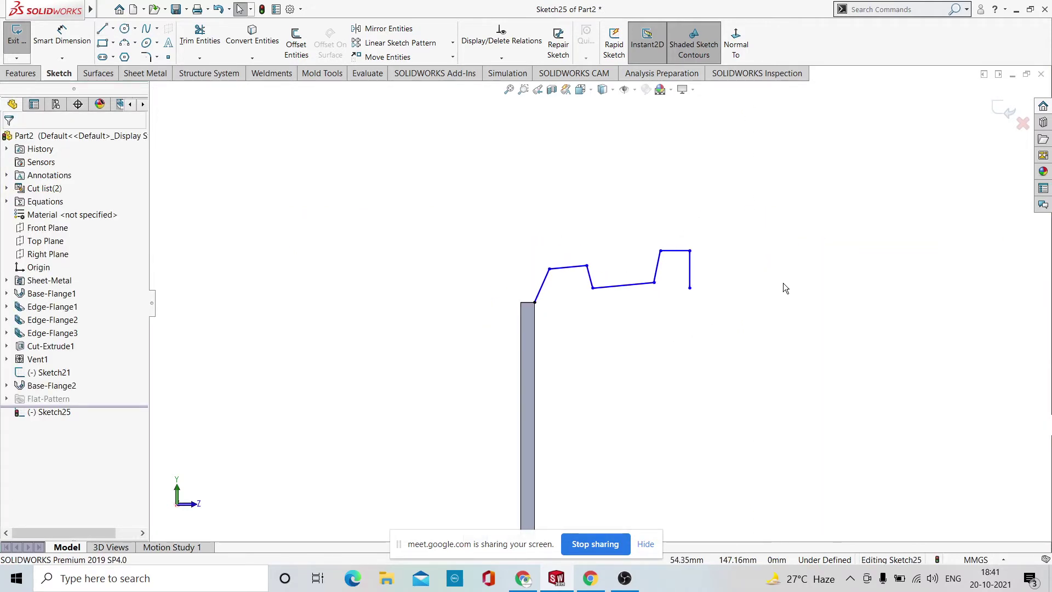
# Create a miter flange from the zigzag profile along the plate's adjoining long edge, with the default radius and 0.25 mm gap.
pyautogui.moveTo(783, 287)
pyautogui.mouseDown(button='middle')
pyautogui.moveTo(763, 453)
pyautogui.moveTo(702, 355)
pyautogui.moveTo(698, 367)
pyautogui.moveTo(669, 330)
pyautogui.moveTo(496, 340)
pyautogui.mouseUp(button='middle')
pyautogui.scroll(-4, 488, 378)
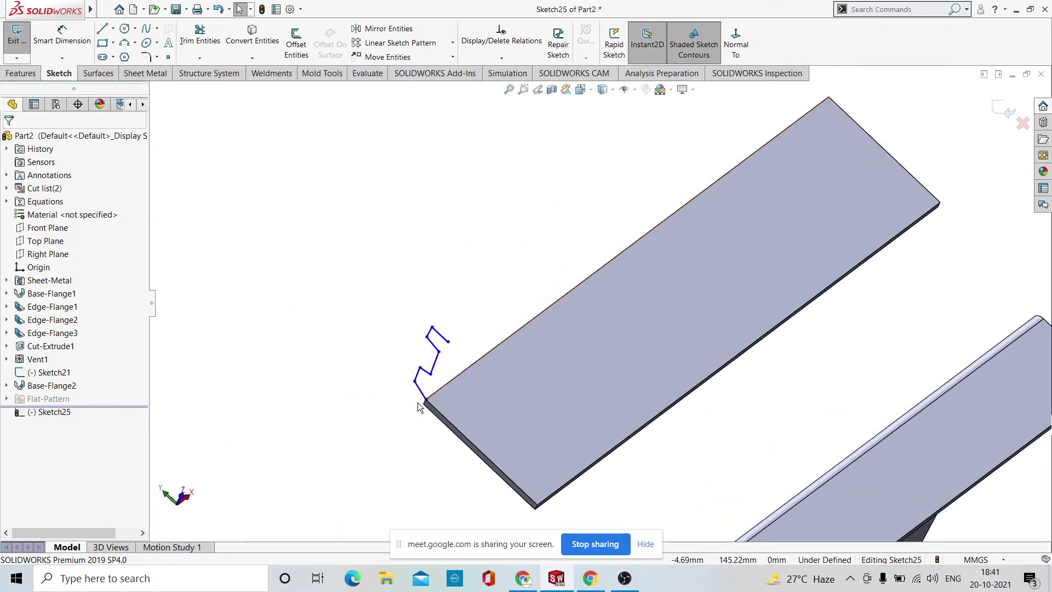
pyautogui.scroll(2, 657, 246)
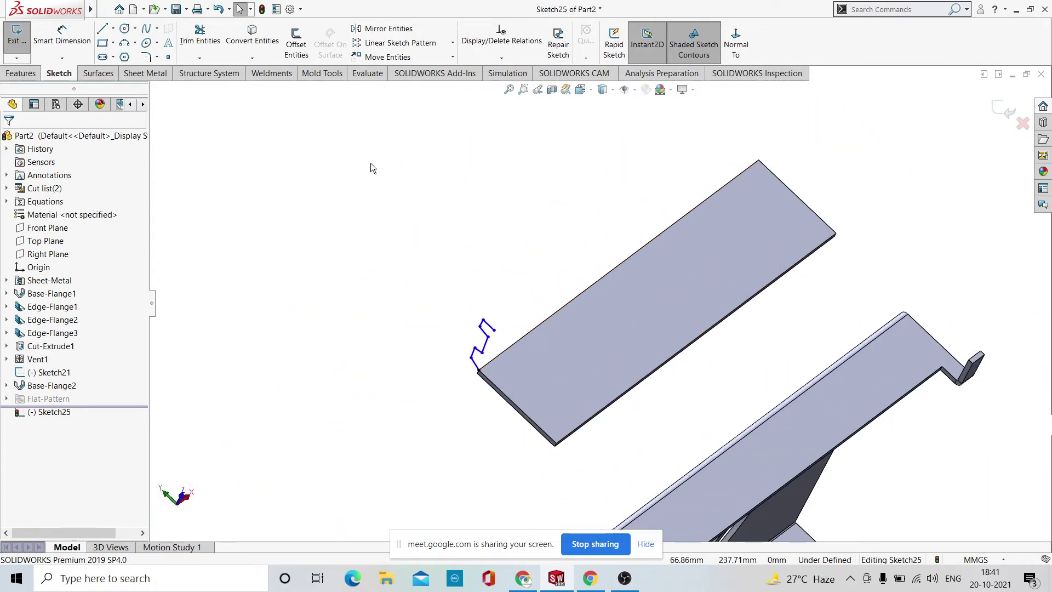
pyautogui.click(156, 74)
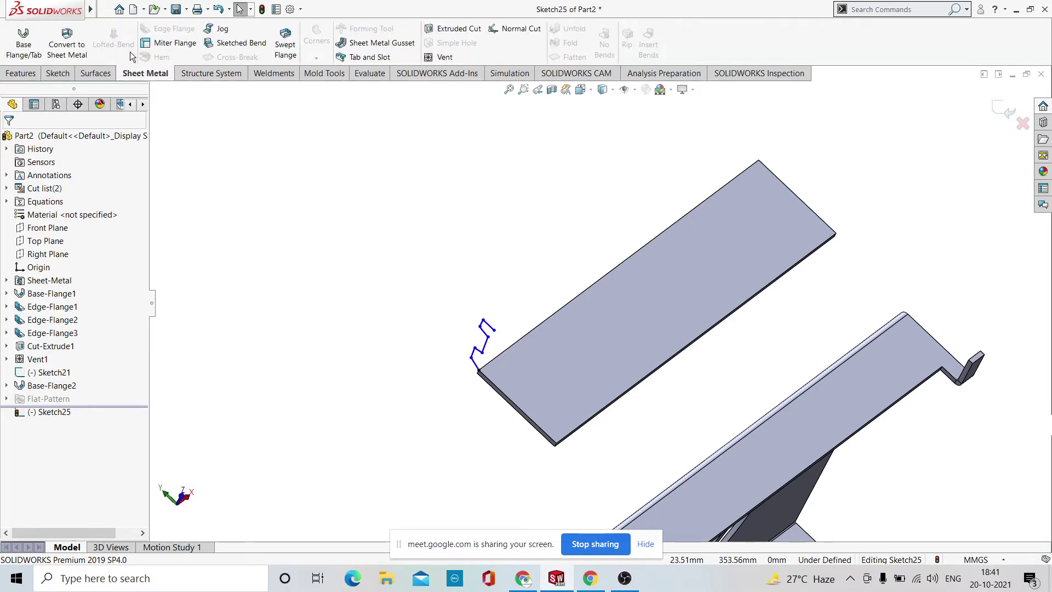
pyautogui.click(163, 45)
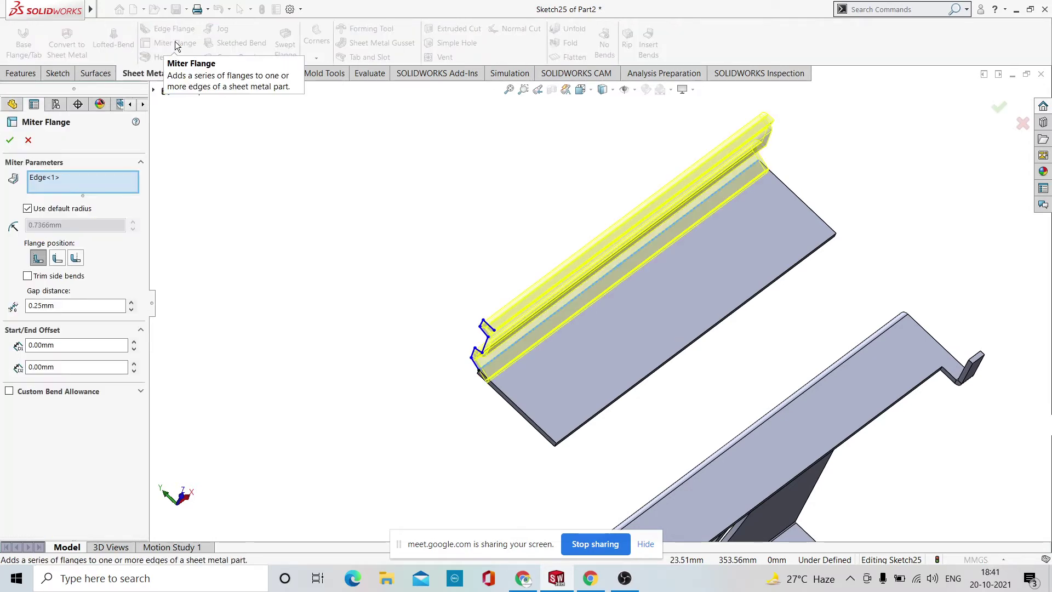
pyautogui.moveTo(669, 441); pyautogui.dragTo(697, 408, button='middle')
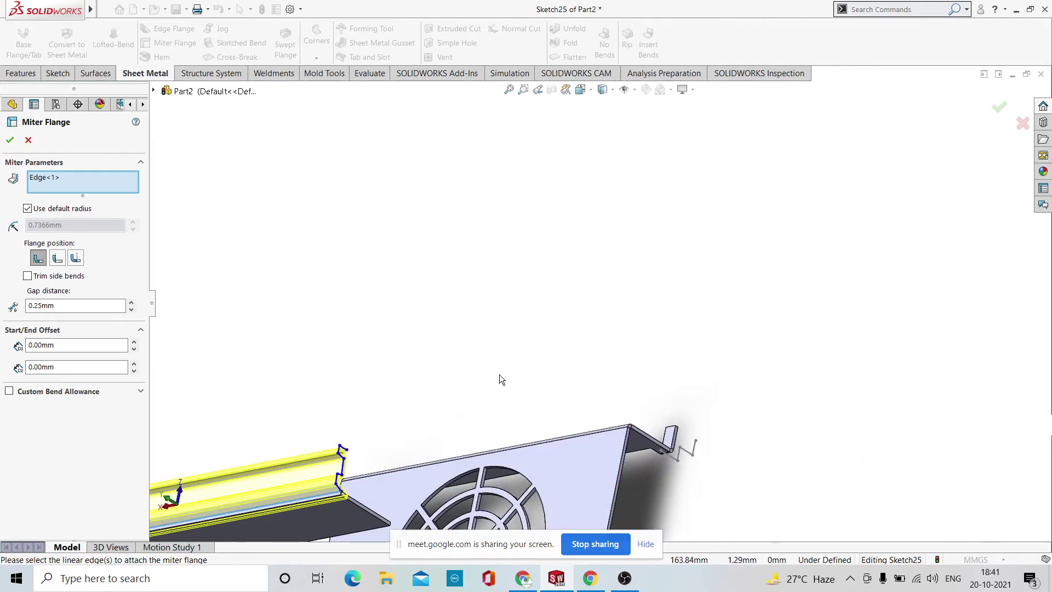
pyautogui.scroll(3, 499, 372)
pyautogui.moveTo(498, 370); pyautogui.dragTo(512, 390, button='middle')
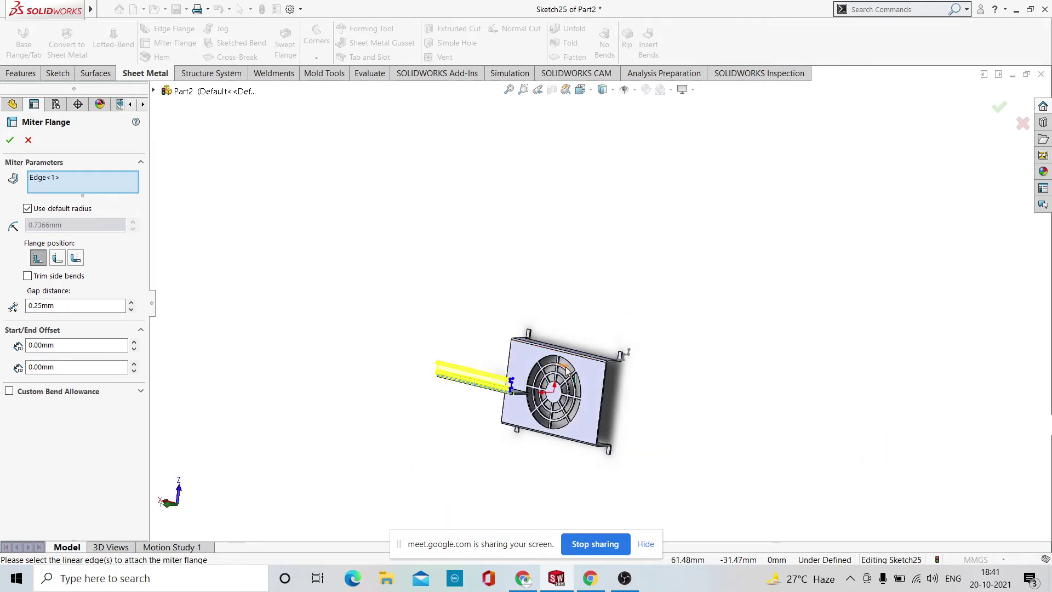
pyautogui.scroll(-5, 512, 390)
pyautogui.scroll(-5, 512, 390)
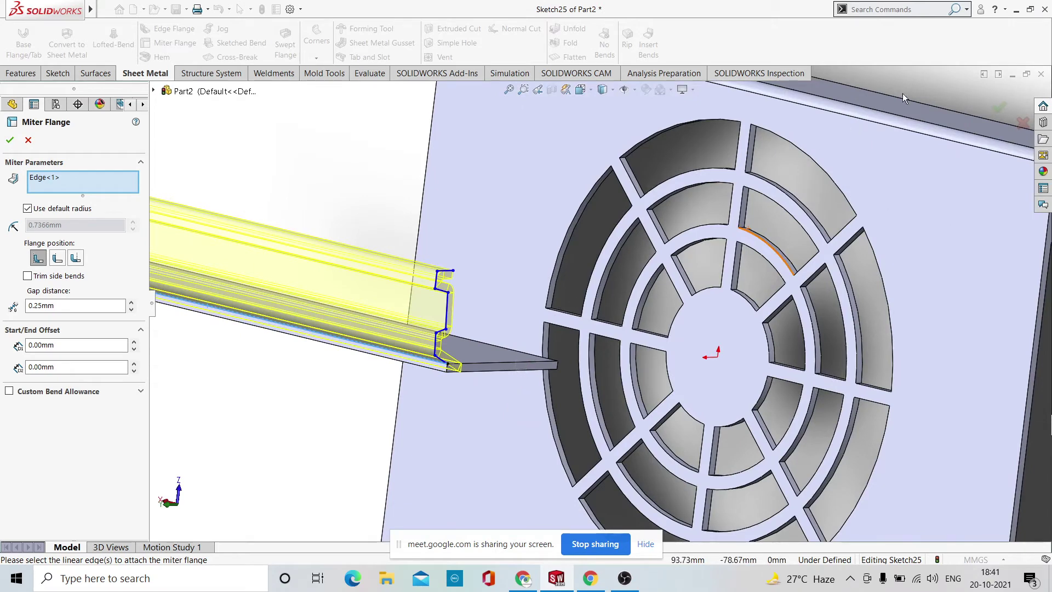
pyautogui.click(1000, 107)
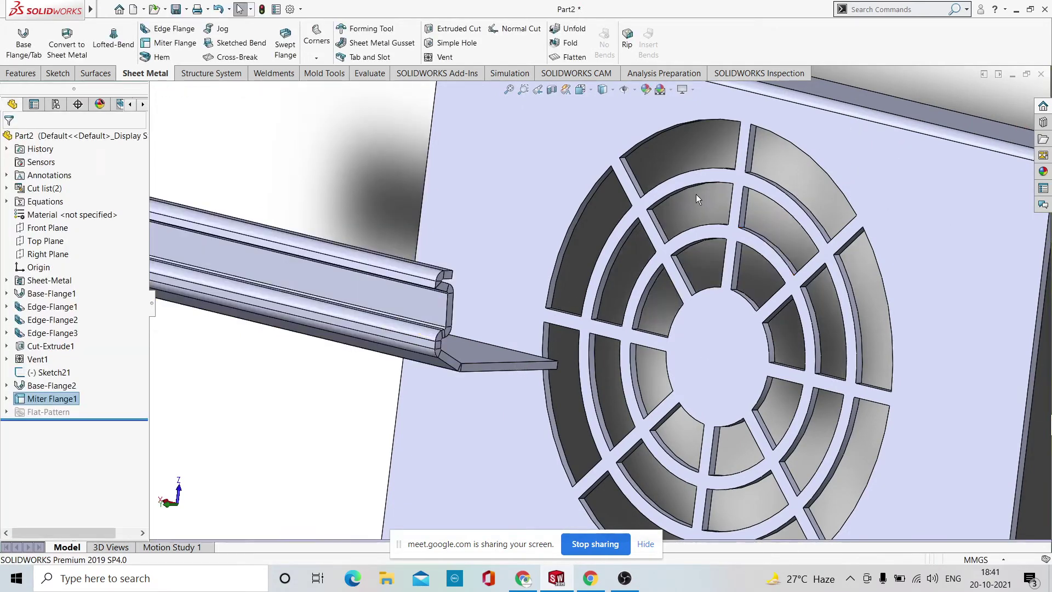
pyautogui.scroll(2, 478, 349)
pyautogui.scroll(1, 600, 313)
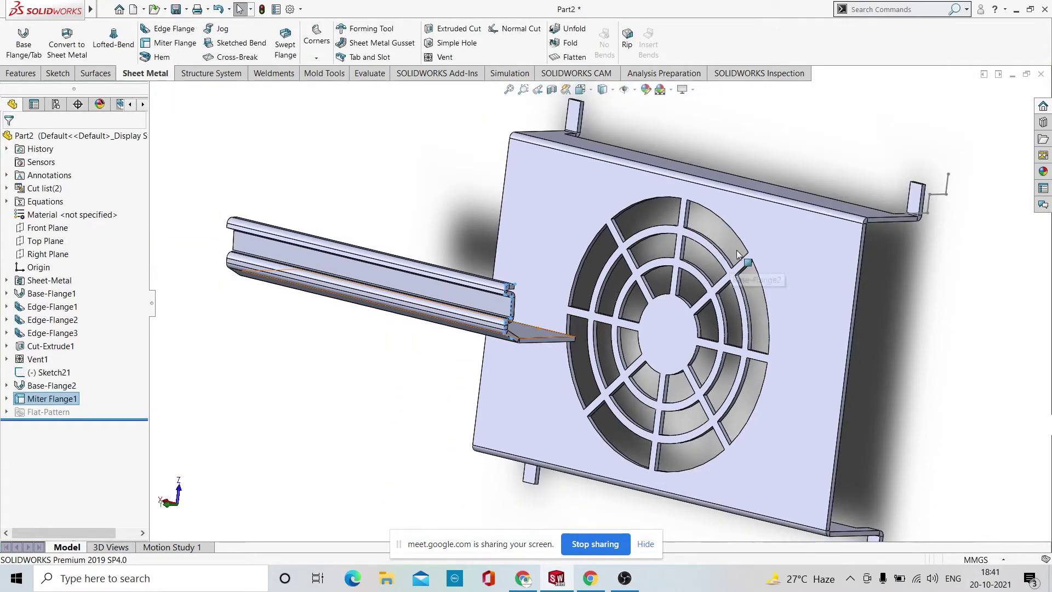
# Examine the finished miter flange on the separate plate from several angles and distances.
pyautogui.click(974, 323)
pyautogui.moveTo(975, 323); pyautogui.dragTo(898, 324, button='middle')
pyautogui.scroll(-3, 616, 334)
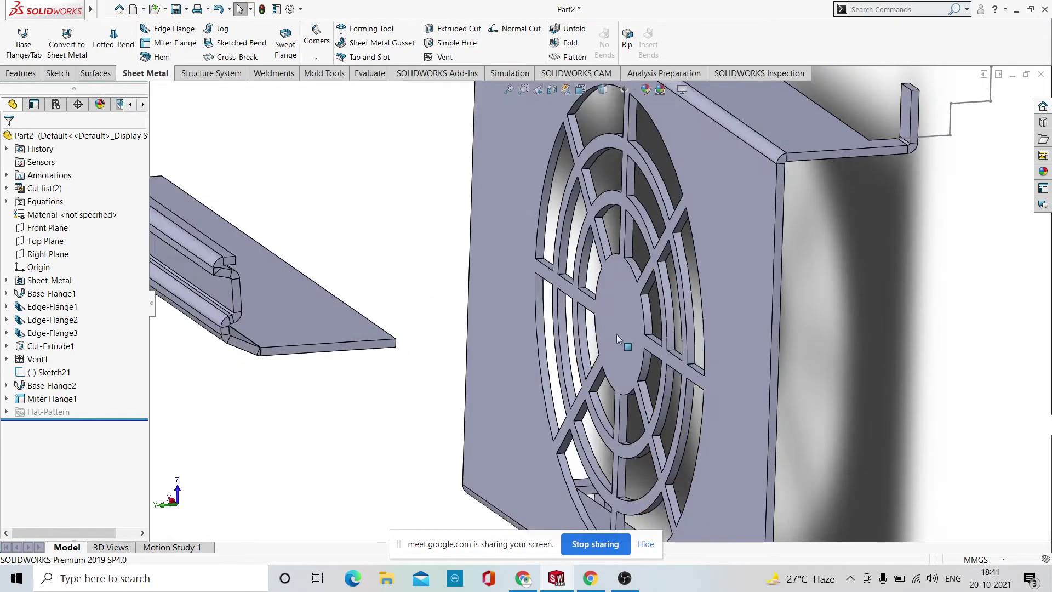
pyautogui.scroll(3, 616, 334)
pyautogui.scroll(-4, 604, 269)
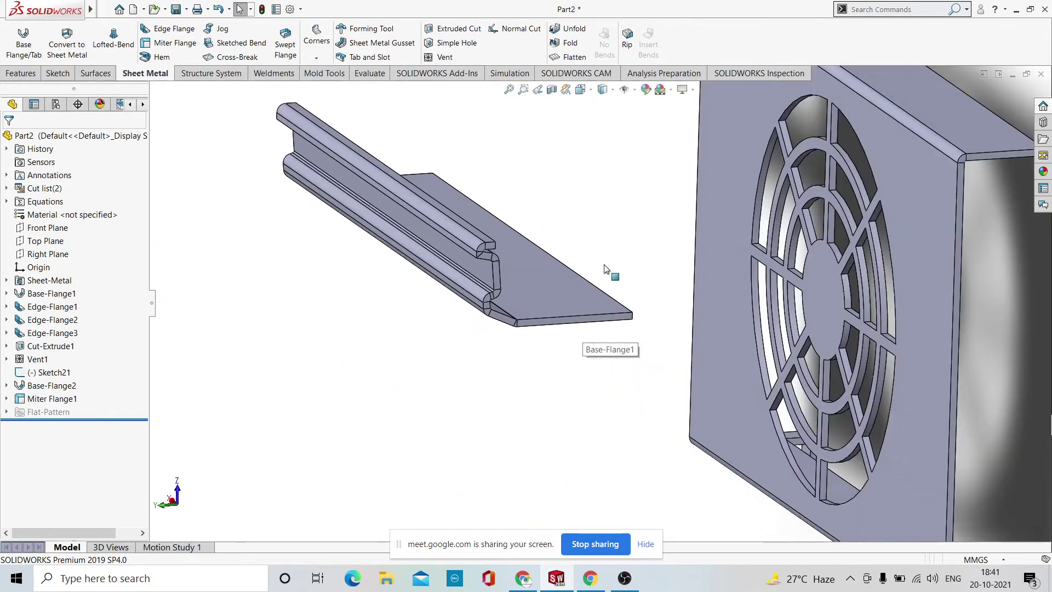
pyautogui.scroll(5, 600, 262)
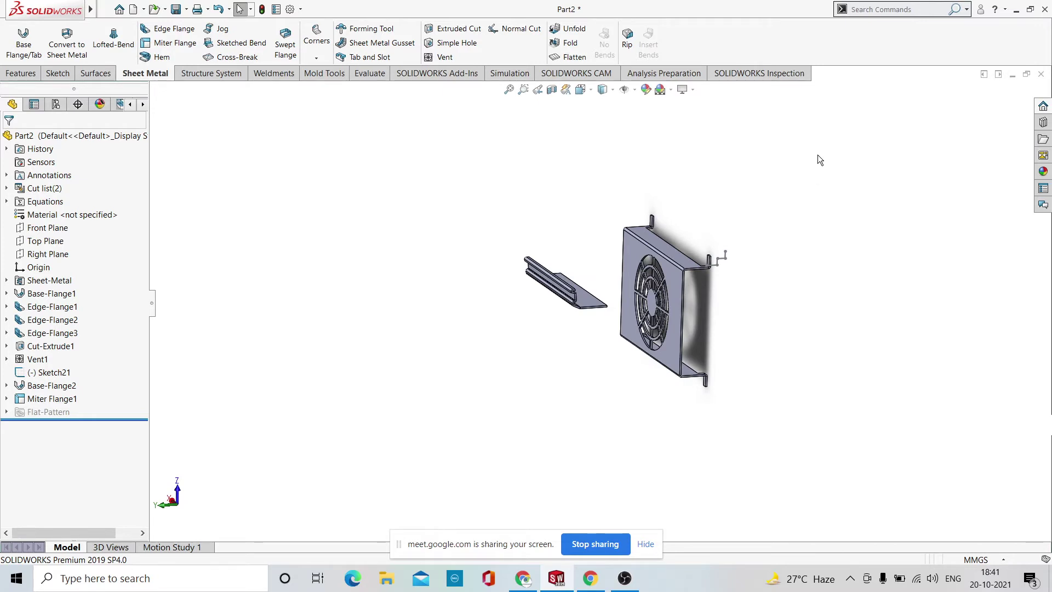
pyautogui.moveTo(818, 159)
pyautogui.mouseDown(button='middle')
pyautogui.moveTo(803, 230)
pyautogui.moveTo(817, 155)
pyautogui.mouseUp(button='middle')
pyautogui.scroll(-4, 603, 282)
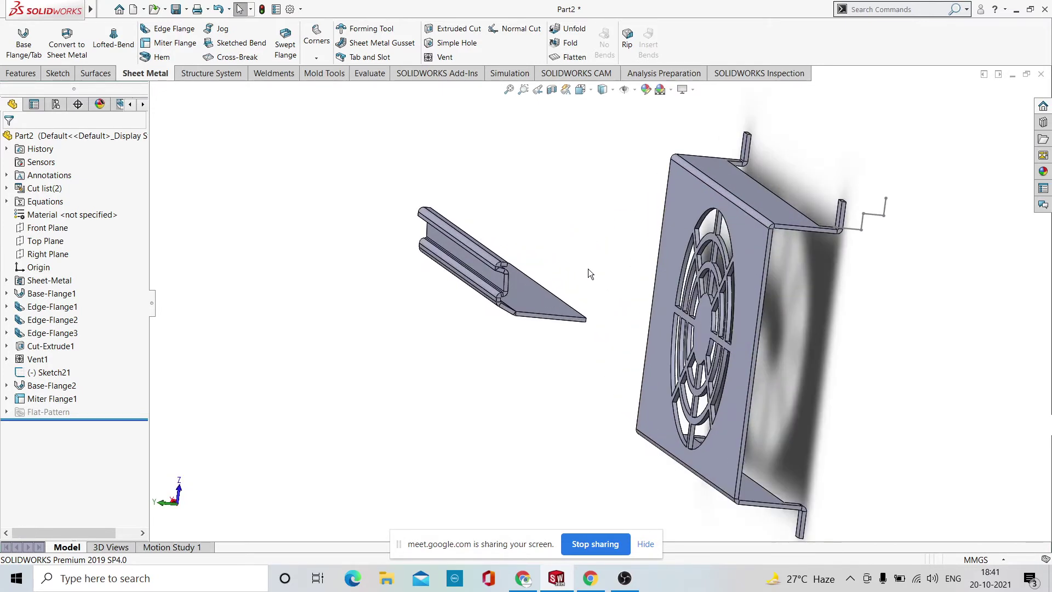
pyautogui.scroll(-2, 582, 293)
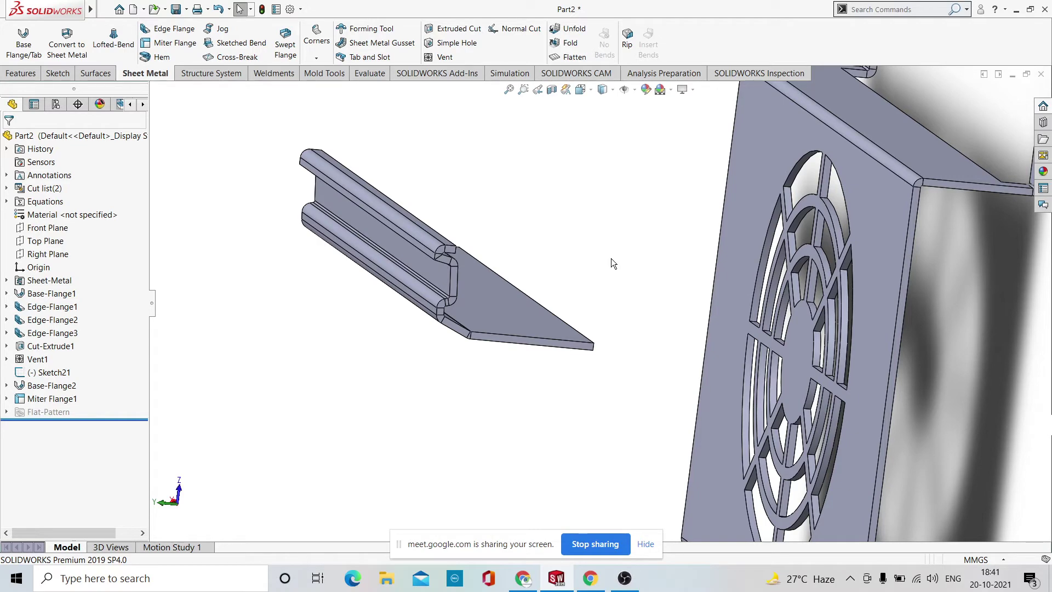
# Undo the miter flange and its zigzag profile, and exit the emptied sketch on the plate's end face.
pyautogui.press('s')
pyautogui.press('f')
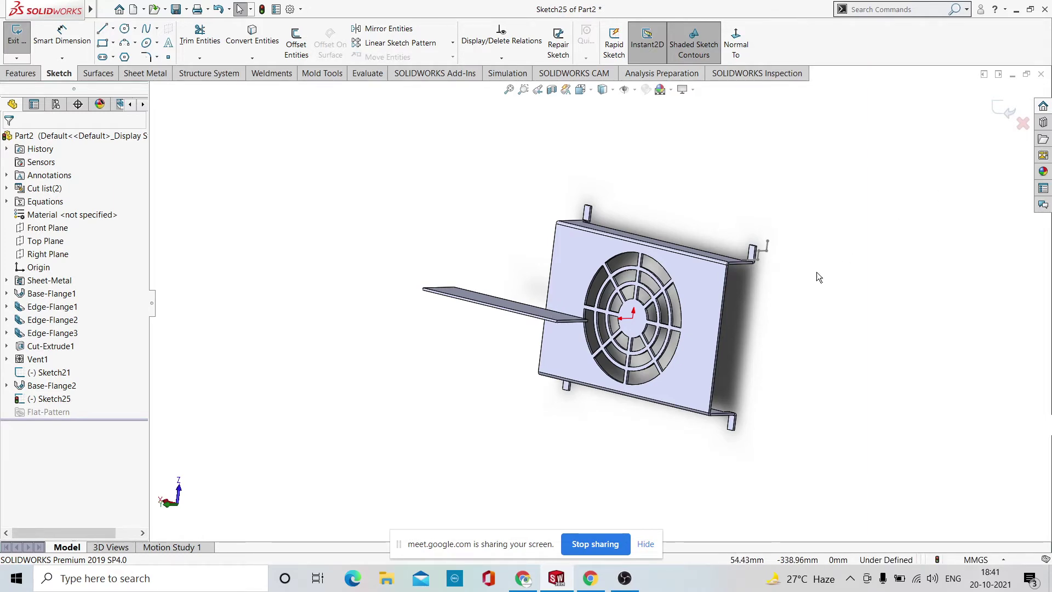
pyautogui.moveTo(818, 277); pyautogui.dragTo(801, 281, button='middle')
pyautogui.scroll(-5, 580, 304)
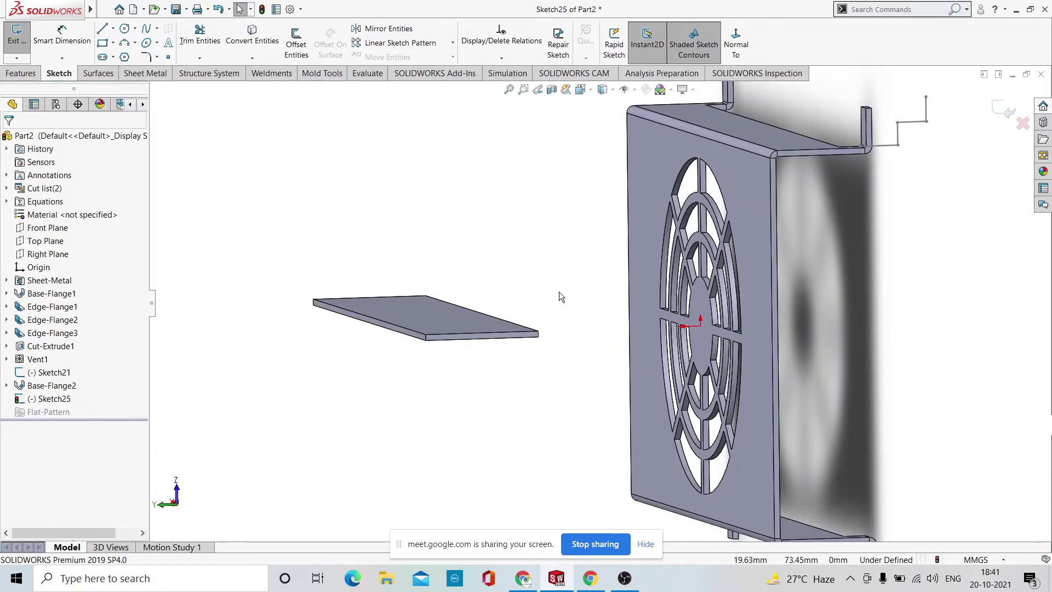
pyautogui.moveTo(558, 296); pyautogui.dragTo(605, 283, button='middle')
pyautogui.scroll(3, 448, 327)
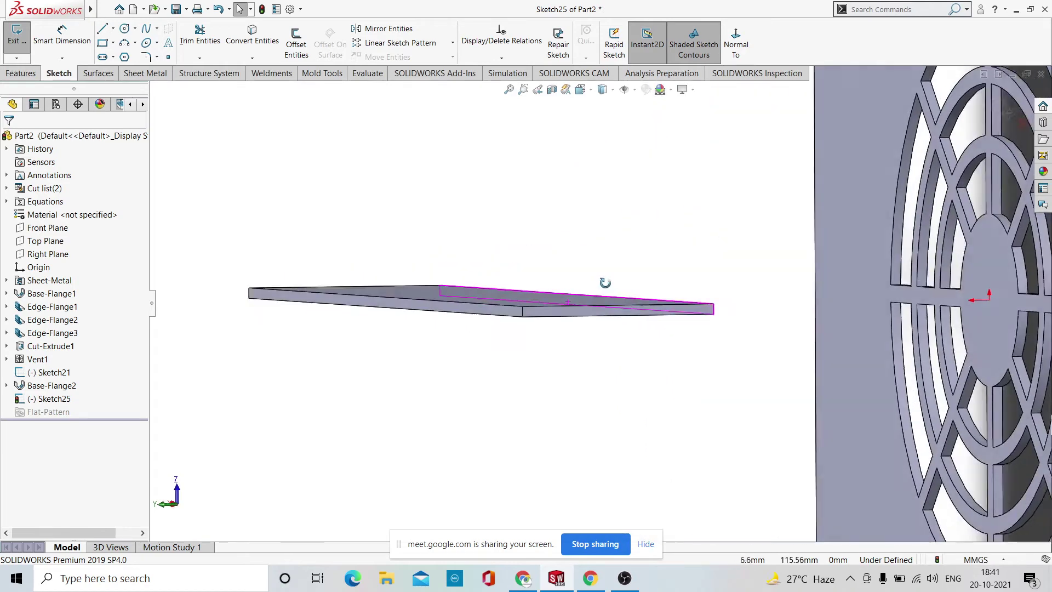
pyautogui.scroll(-3, 581, 300)
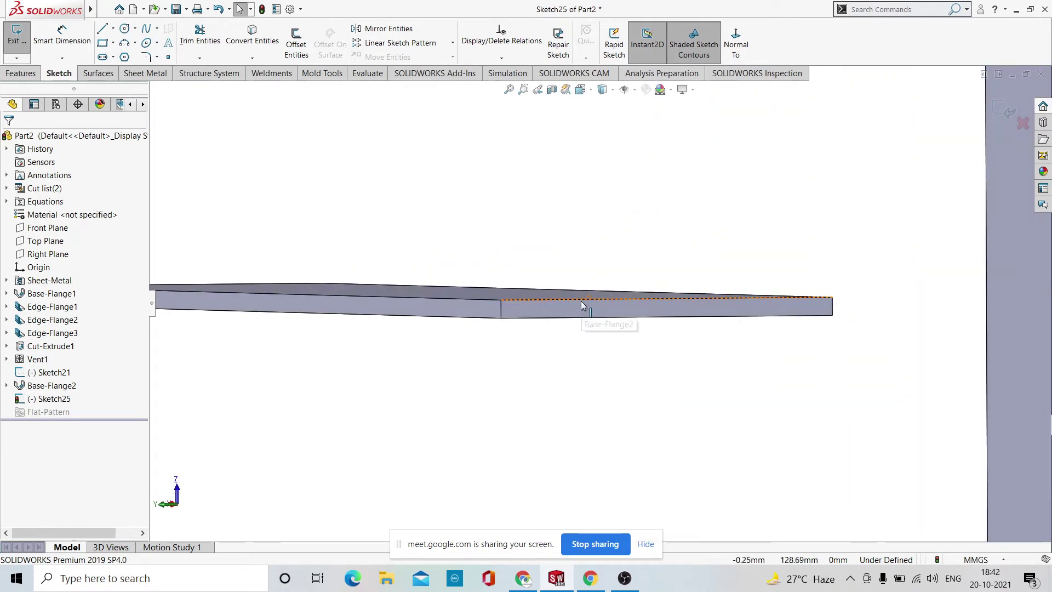
pyautogui.click(537, 313)
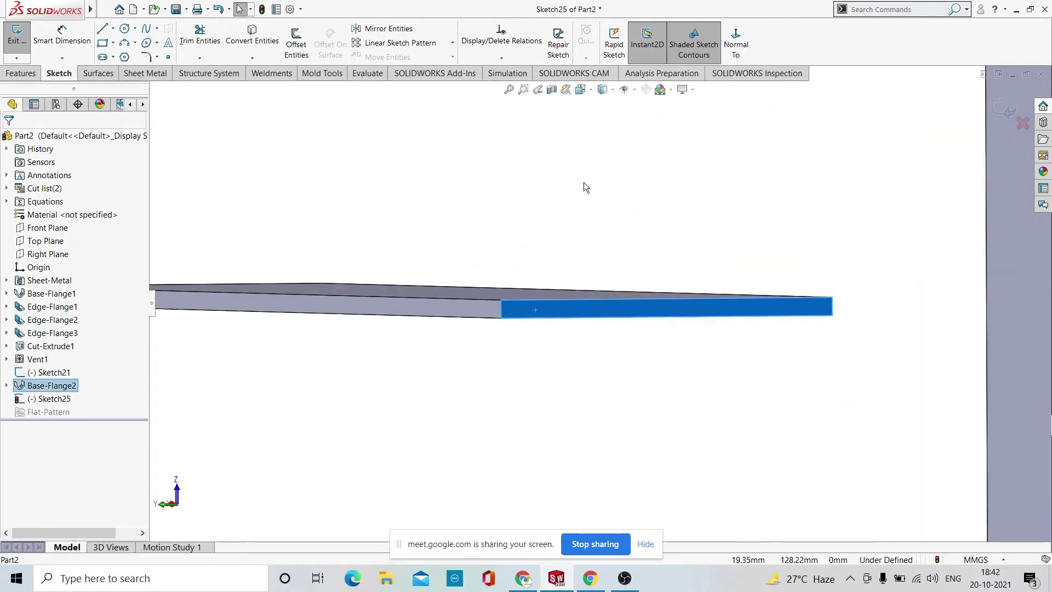
pyautogui.scroll(3, 584, 187)
pyautogui.click(998, 111)
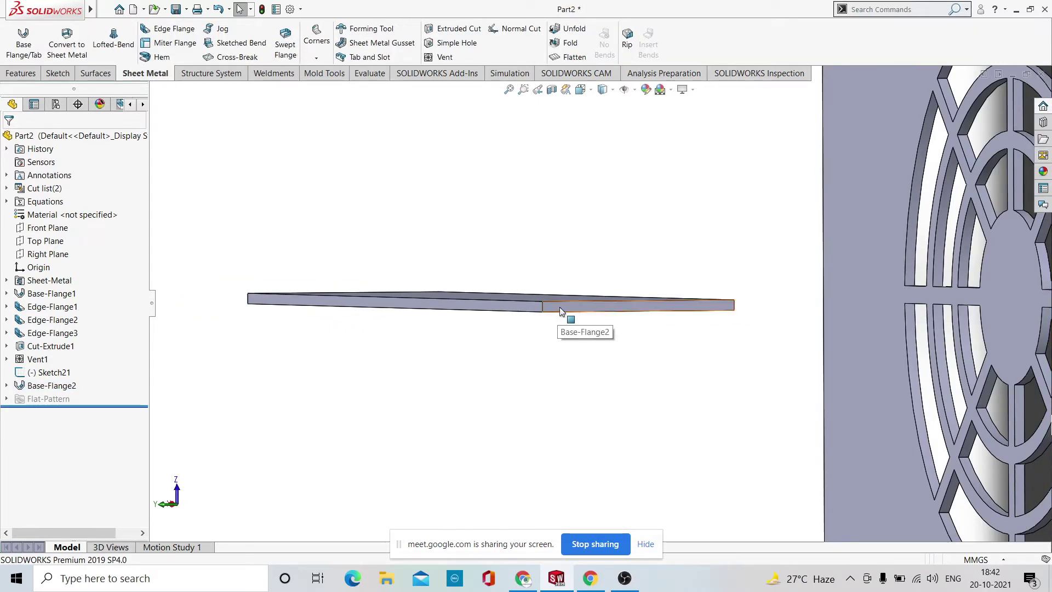
pyautogui.click(558, 308)
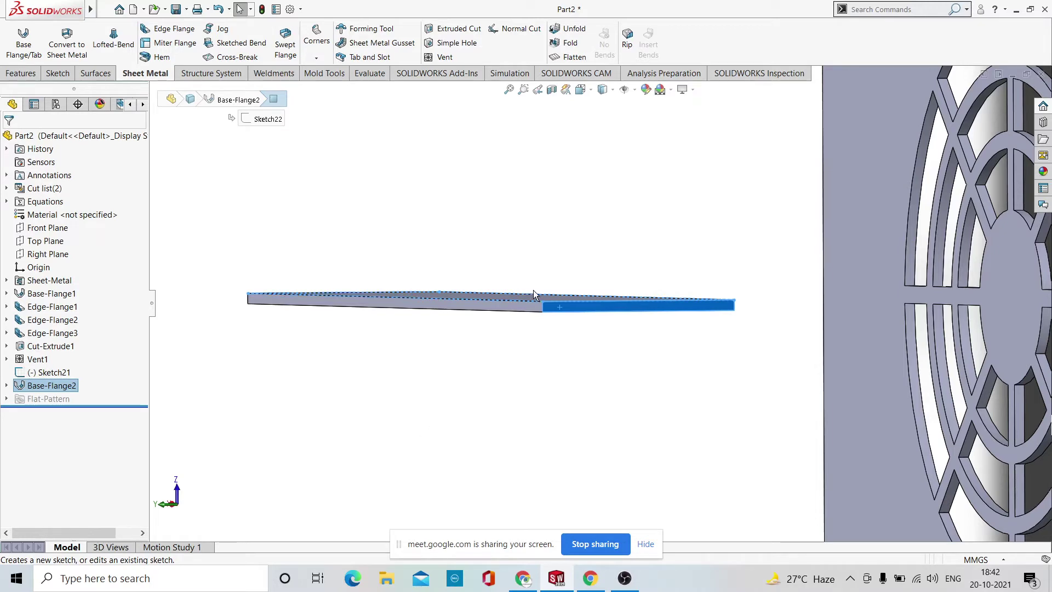
pyautogui.click(612, 230)
pyautogui.moveTo(612, 230); pyautogui.dragTo(658, 251, button='middle')
pyautogui.scroll(-4, 646, 308)
pyautogui.scroll(3, 639, 303)
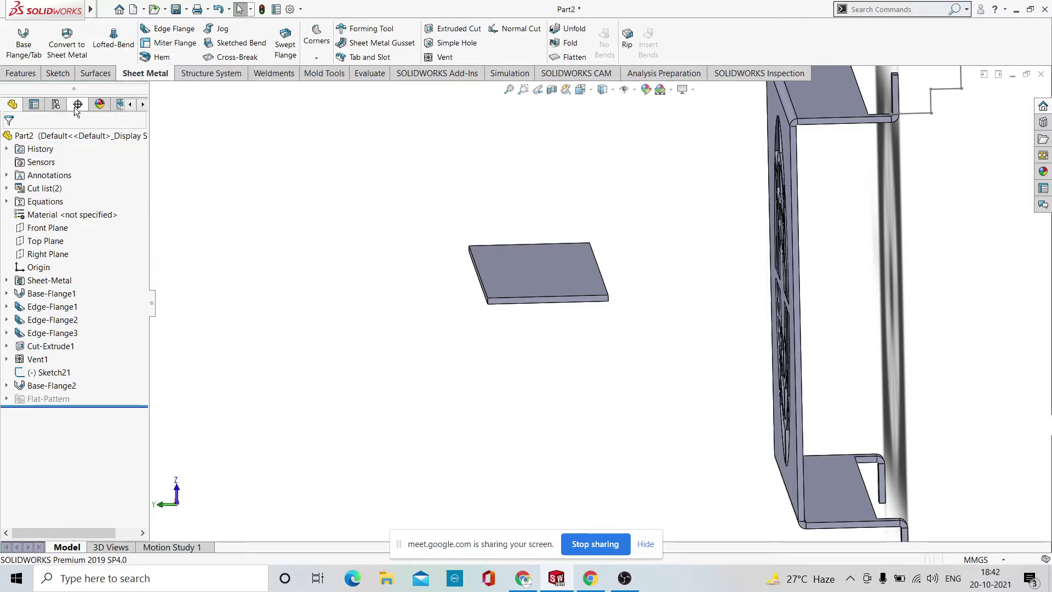
# Start a line sketch on the plate's narrow end face, viewed normal to the face.
pyautogui.click(58, 74)
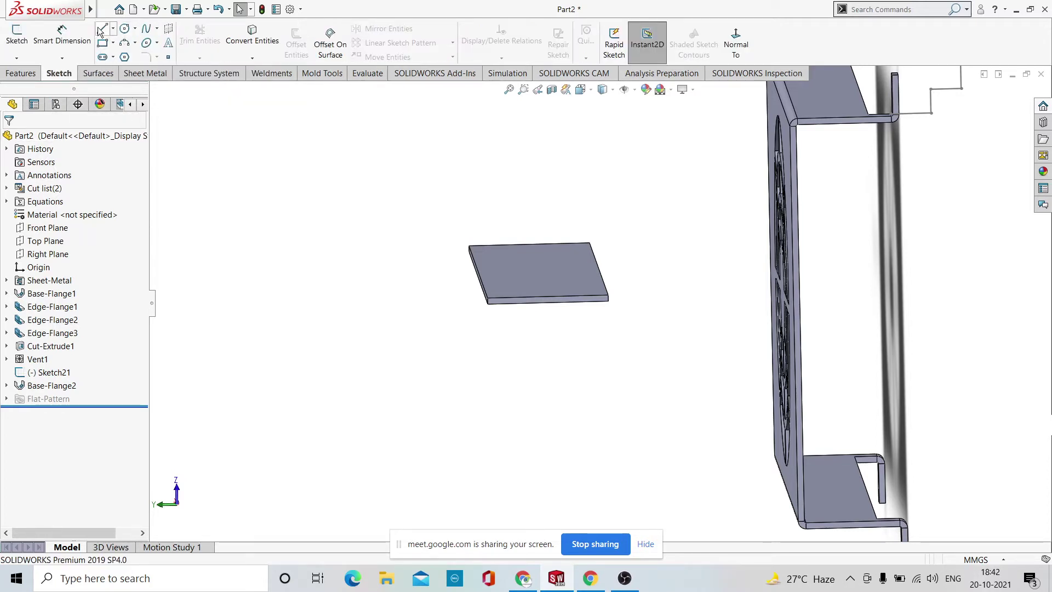
pyautogui.scroll(-3, 583, 359)
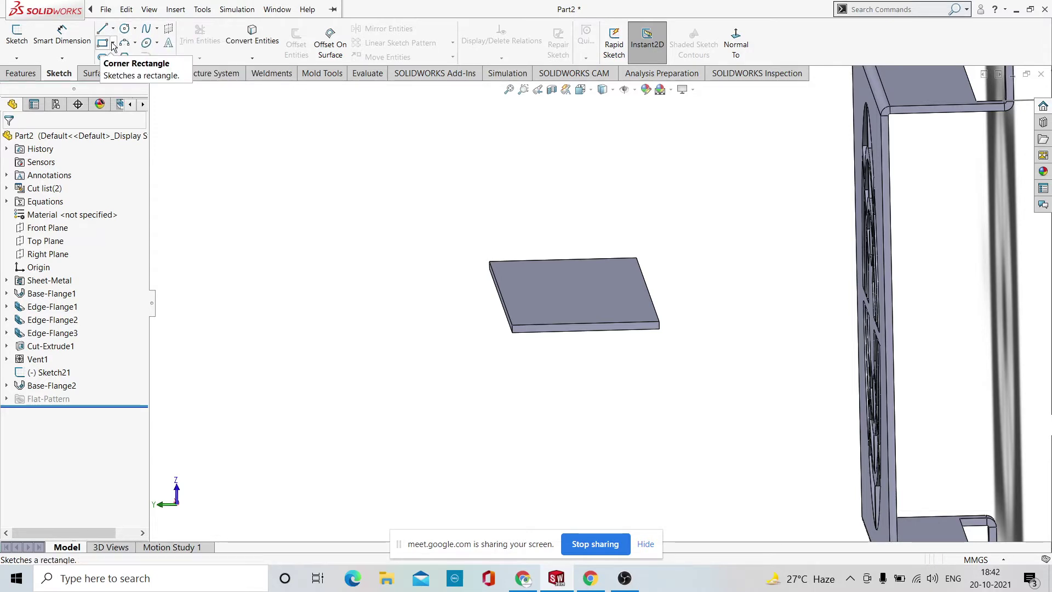
pyautogui.click(103, 29)
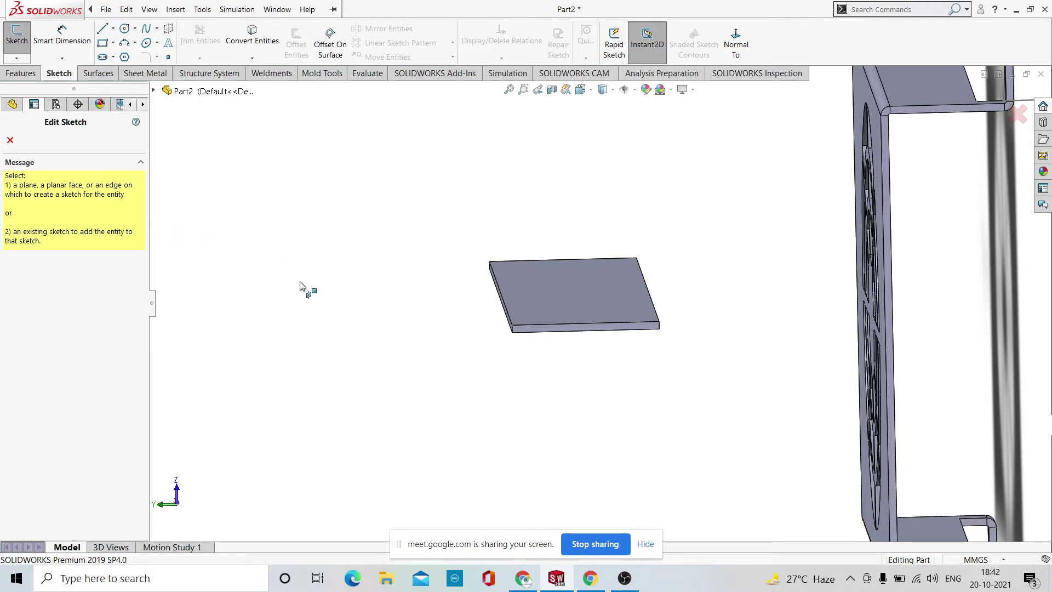
pyautogui.moveTo(592, 402); pyautogui.dragTo(703, 405, button='middle')
pyautogui.scroll(-5, 711, 359)
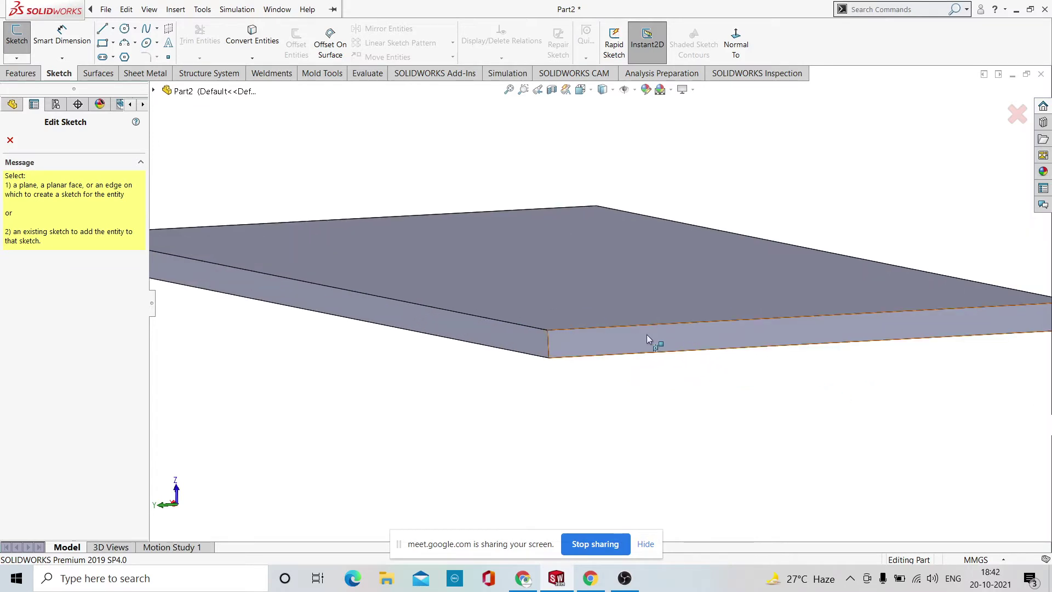
pyautogui.click(634, 334)
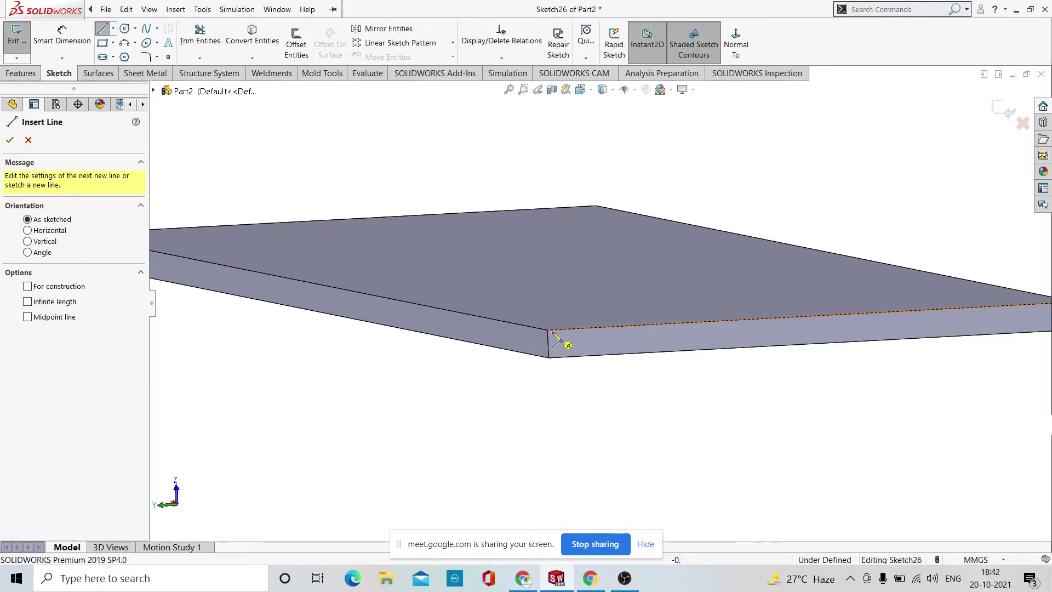
pyautogui.scroll(5, 550, 331)
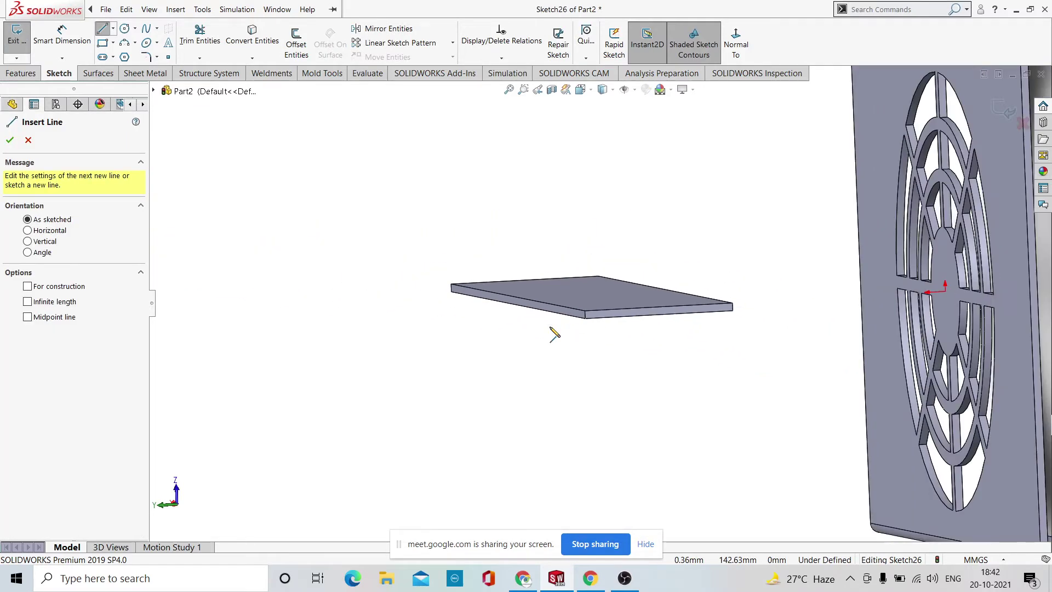
pyautogui.click(737, 50)
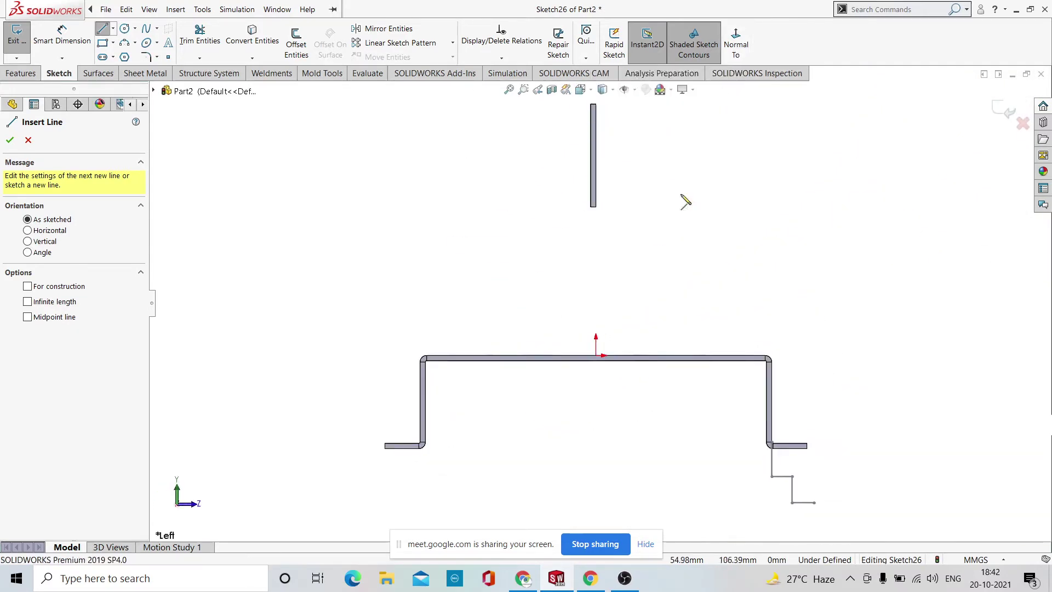
# Sketch a horizontal line in +Z from the end face's upper +Z corner, and a vertical line about 7 mm up from its end.
pyautogui.scroll(-5, 607, 264)
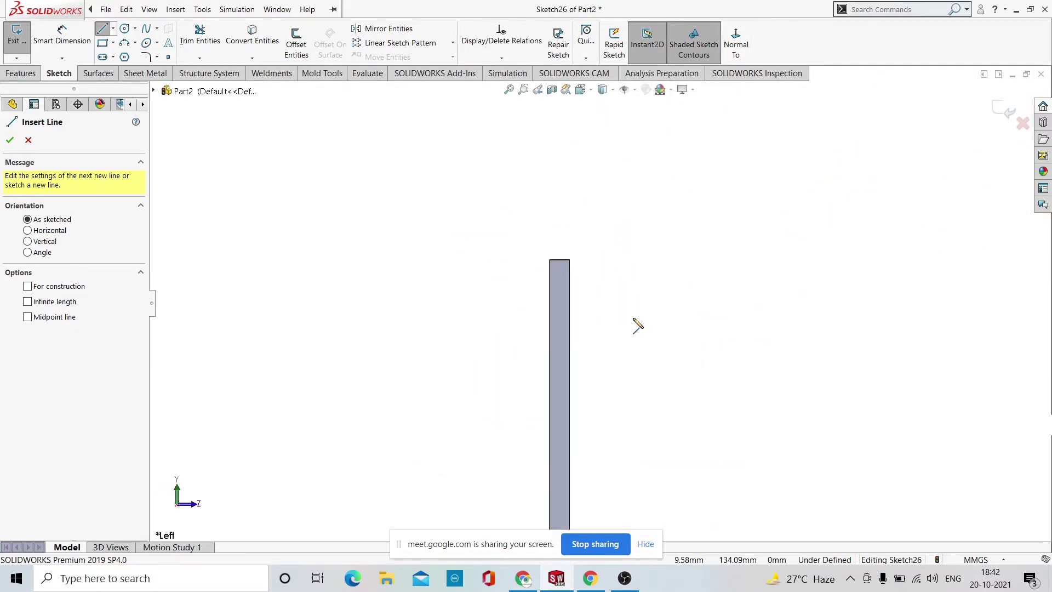
pyautogui.click(569, 260)
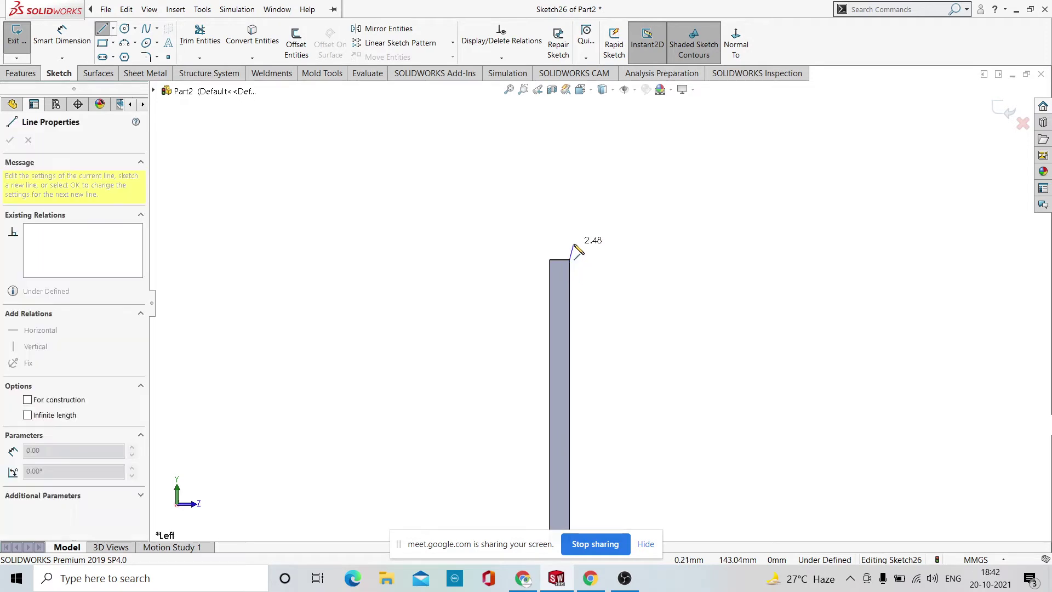
pyautogui.click(630, 261)
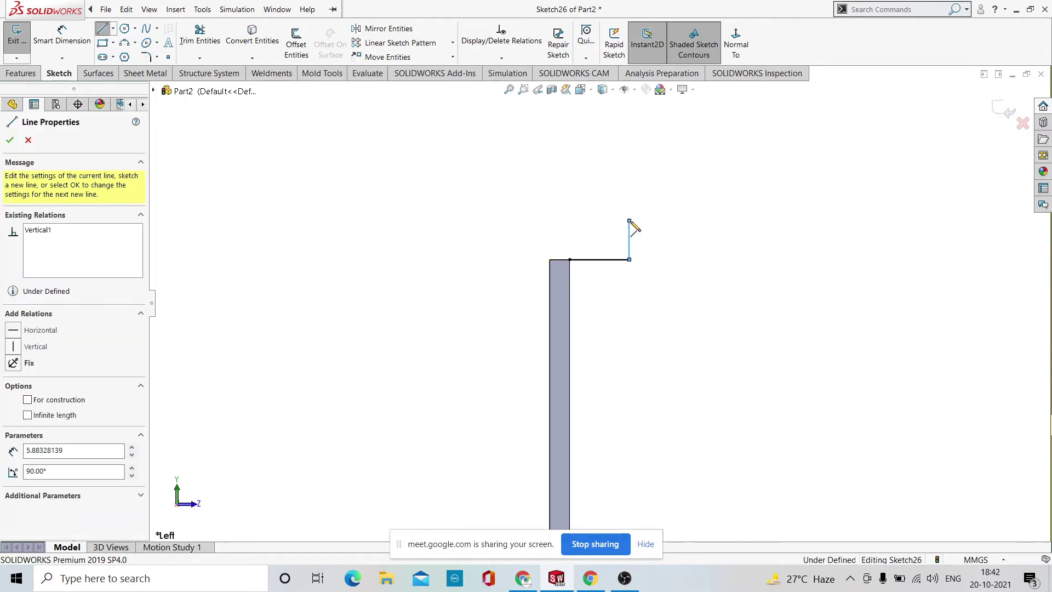
pyautogui.press('Escape')
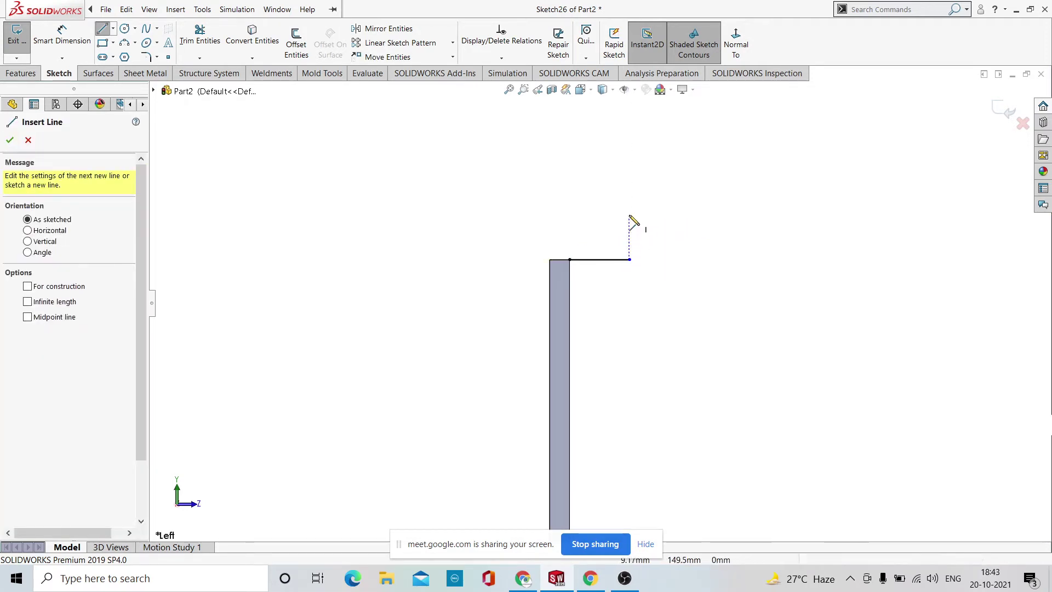
pyautogui.click(630, 261)
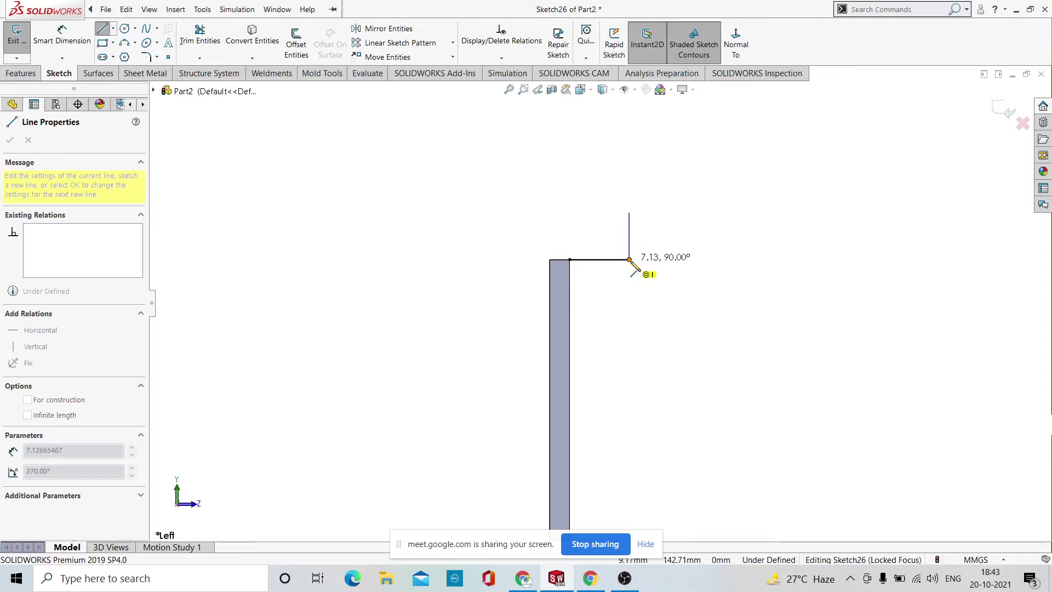
pyautogui.click(629, 212)
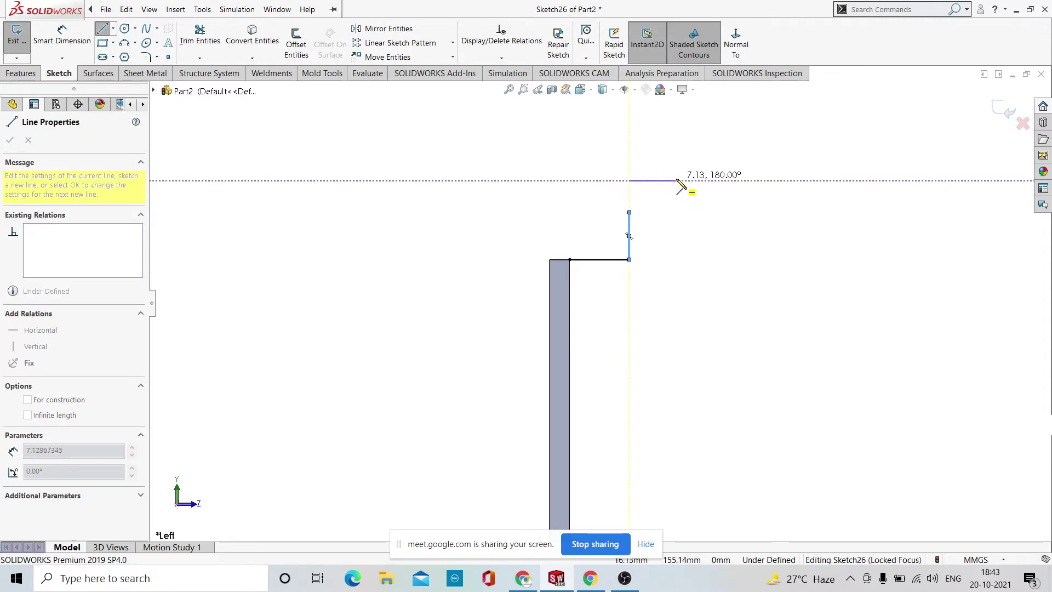
pyautogui.press('Escape')
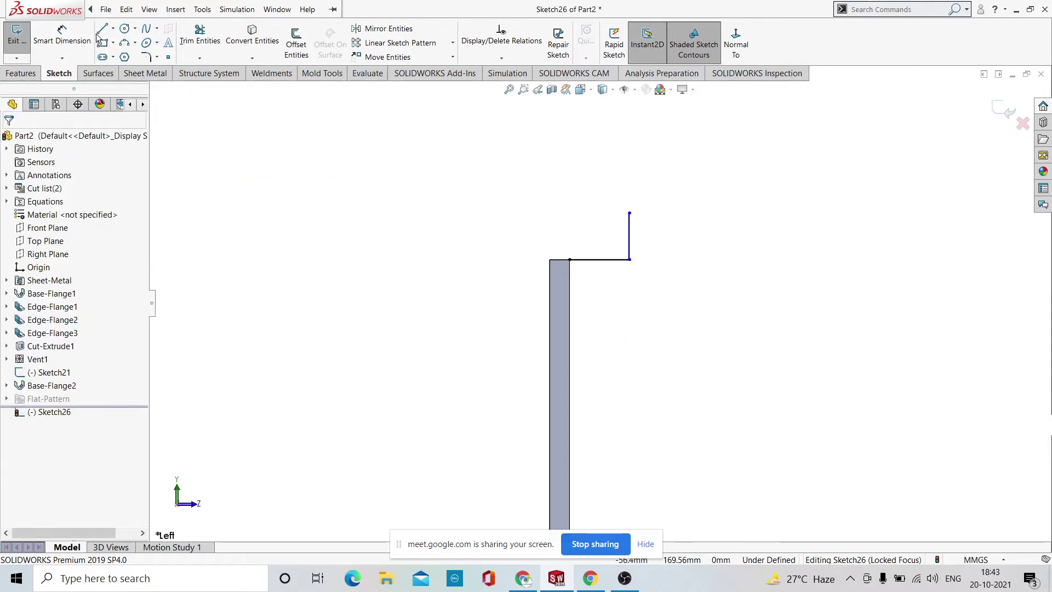
# Extend the profile with a longer horizontal line in +Z and a vertical line running down beside the plate, ending the chain.
pyautogui.click(101, 28)
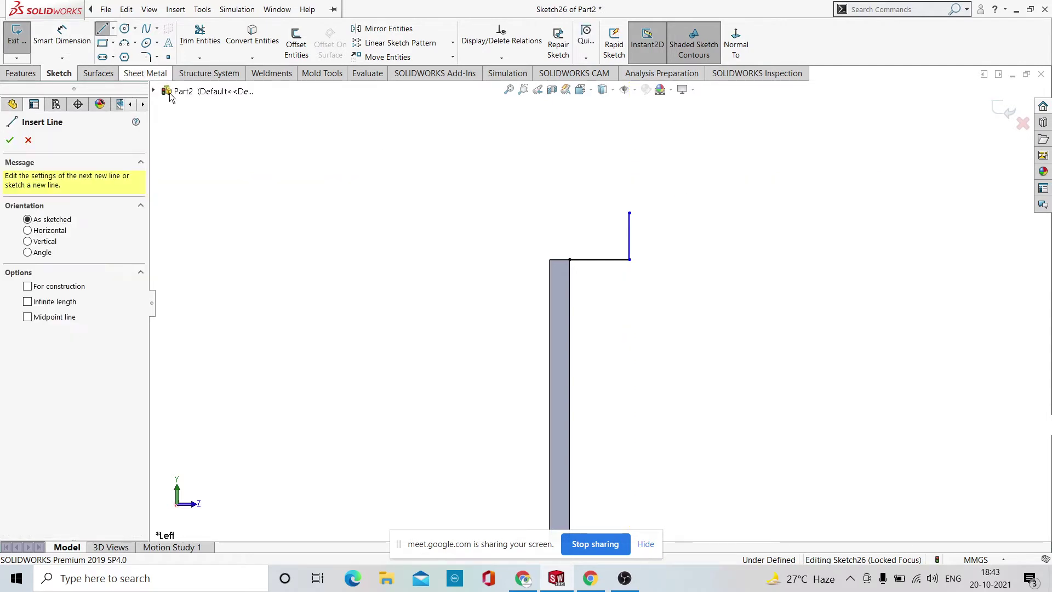
pyautogui.click(630, 212)
pyautogui.click(735, 212)
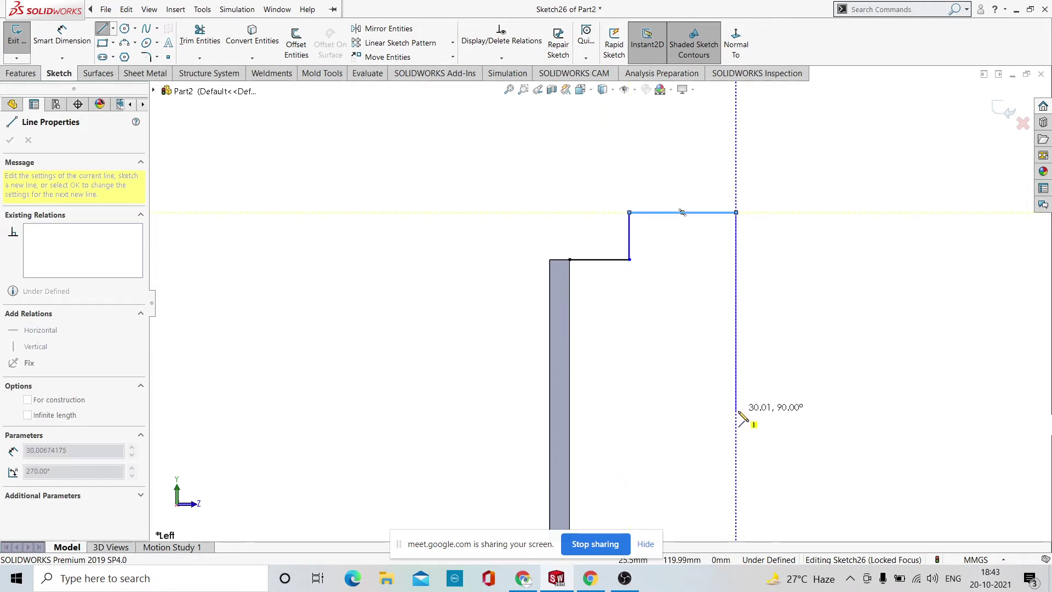
pyautogui.press('Escape')
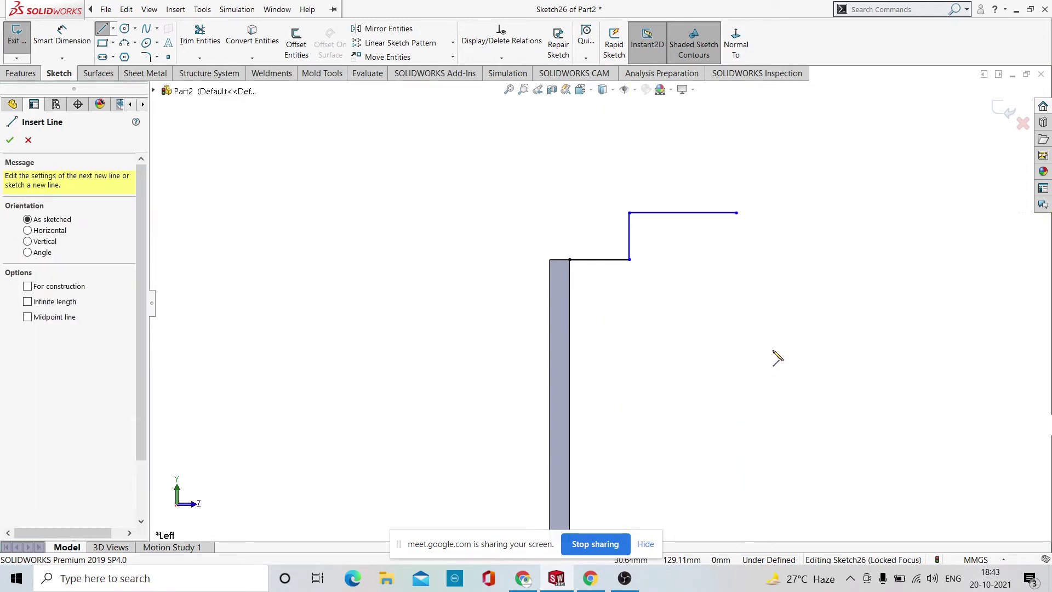
pyautogui.click(735, 213)
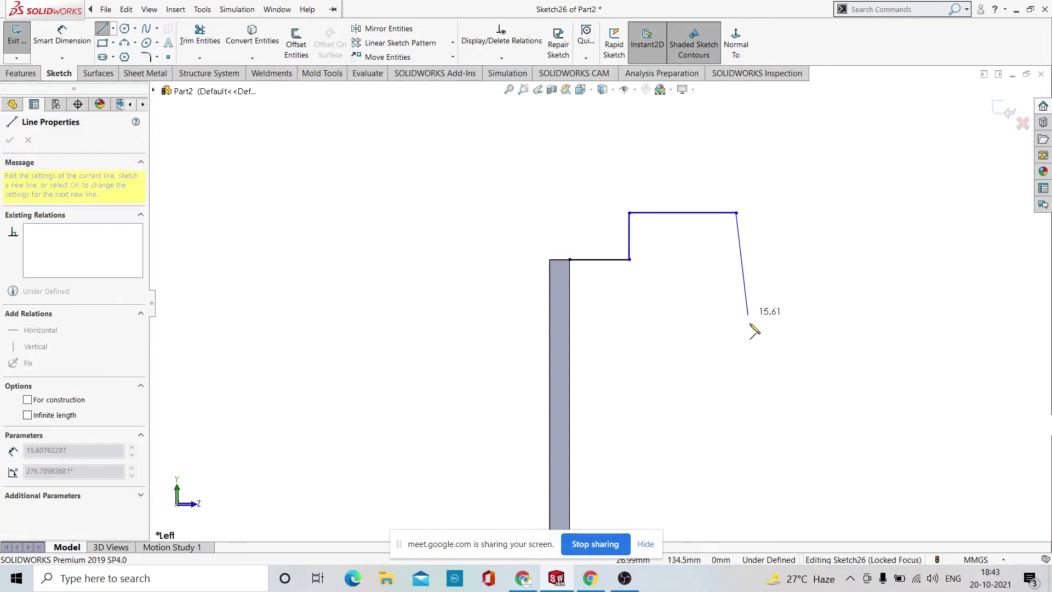
pyautogui.click(735, 394)
pyautogui.rightClick(804, 329)
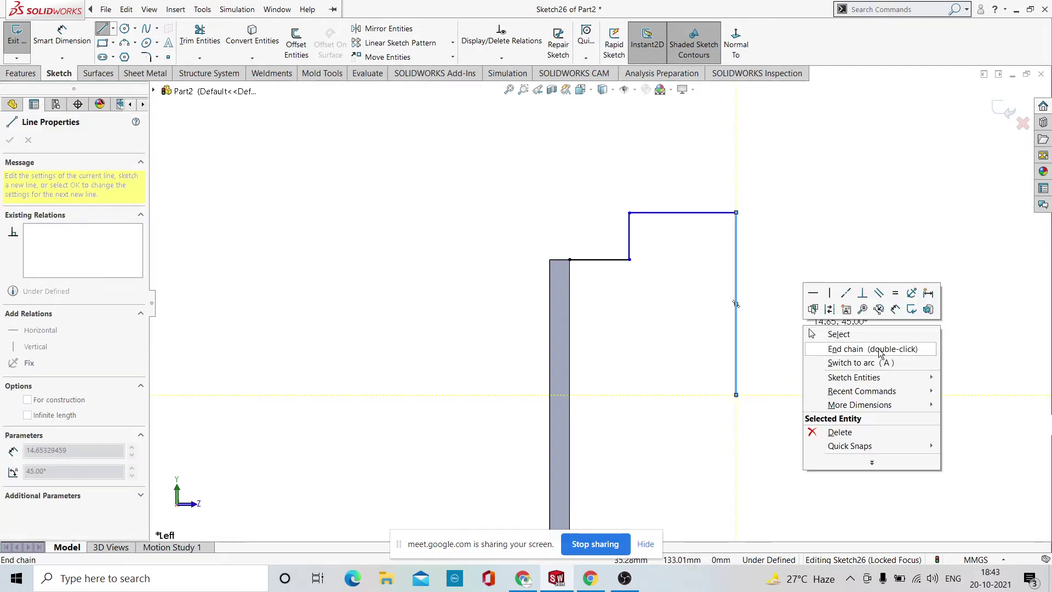
pyautogui.click(822, 331)
# Create a Miter Flange along the plate's edge from the four-line profile, keeping the default bend radius and 0.25 mm gap distance.
pyautogui.scroll(3, 727, 284)
pyautogui.moveTo(775, 208)
pyautogui.mouseDown(button='middle')
pyautogui.moveTo(749, 305)
pyautogui.moveTo(730, 202)
pyautogui.moveTo(721, 241)
pyautogui.moveTo(815, 301)
pyautogui.moveTo(666, 296)
pyautogui.mouseUp(button='middle')
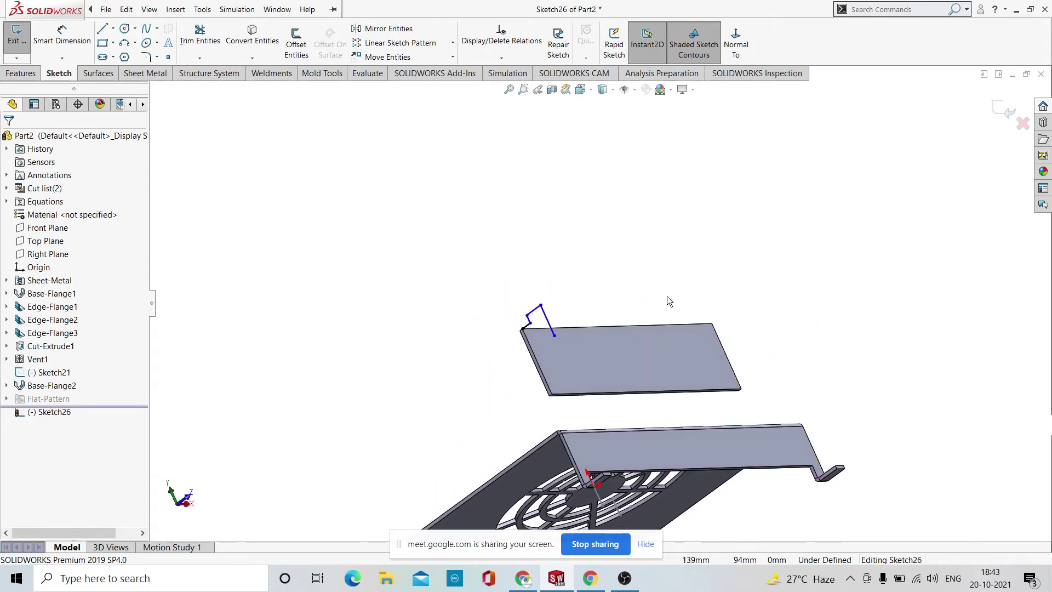
pyautogui.click(139, 73)
pyautogui.click(169, 44)
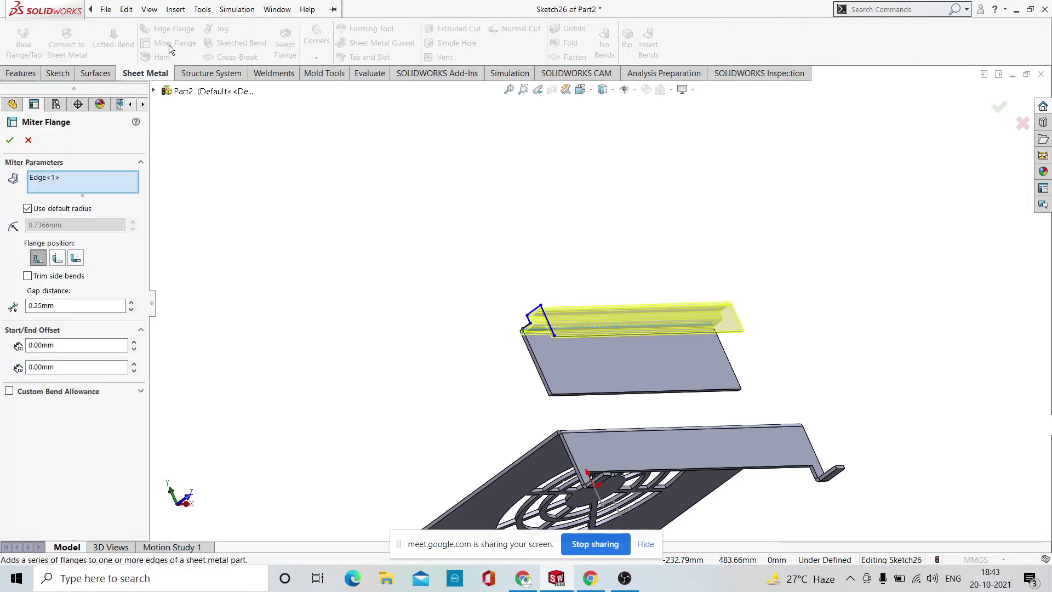
pyautogui.moveTo(1000, 406); pyautogui.dragTo(965, 317, button='middle')
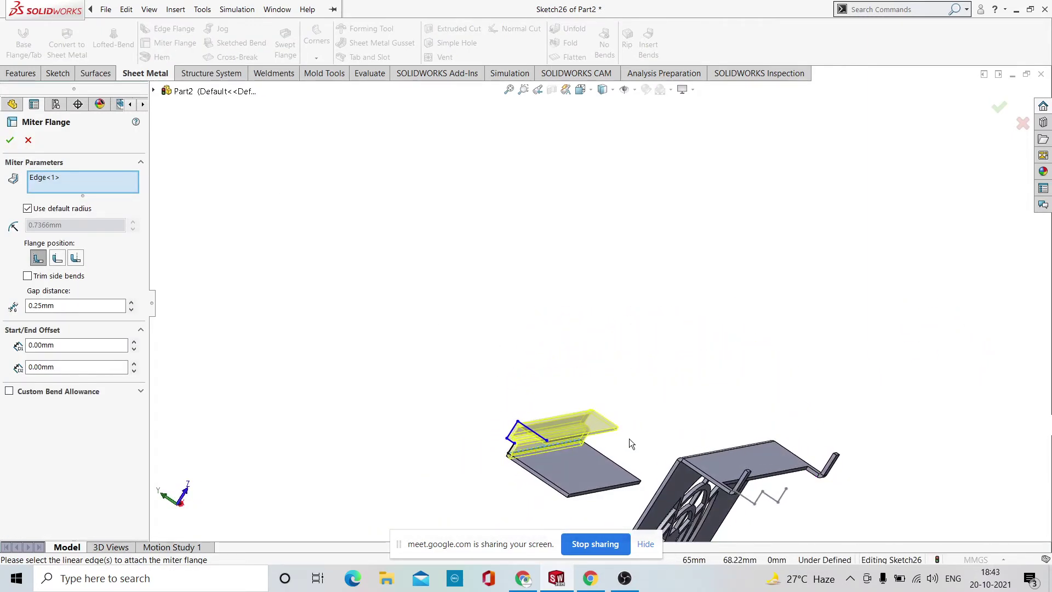
pyautogui.scroll(-5, 629, 438)
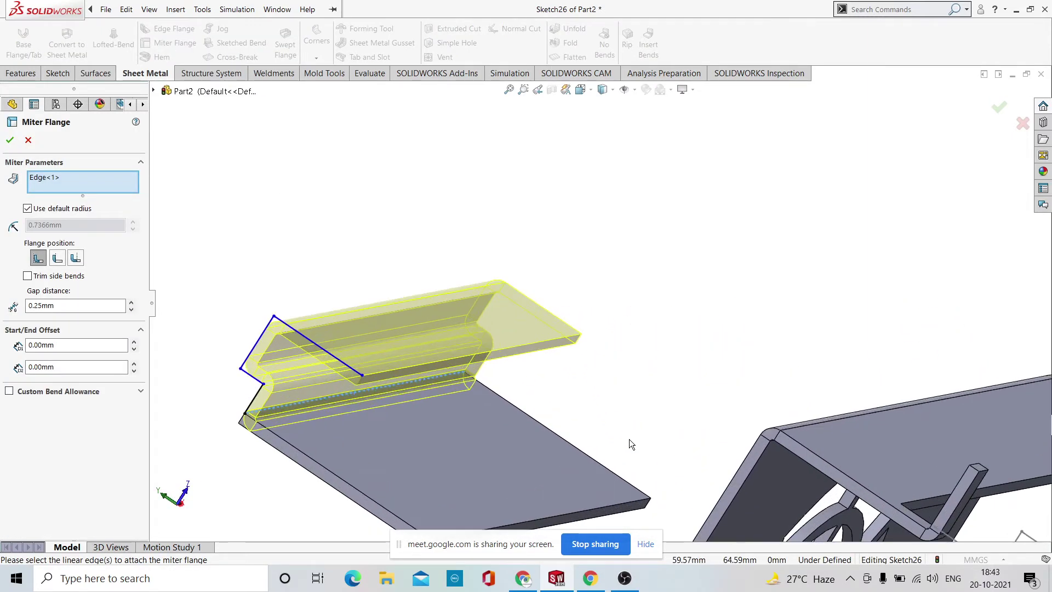
pyautogui.click(10, 140)
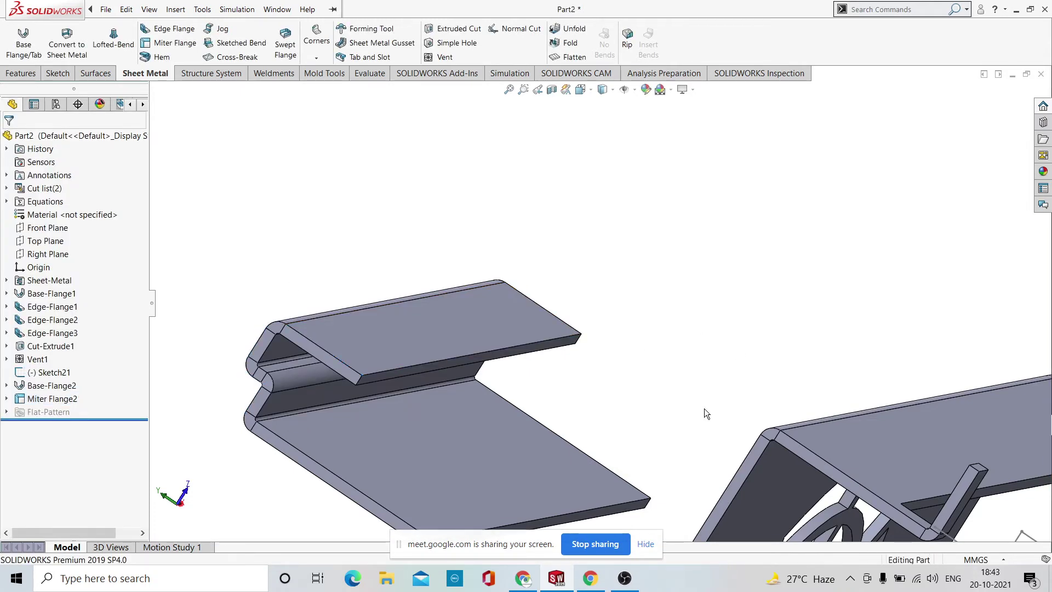
pyautogui.scroll(5, 684, 391)
pyautogui.moveTo(557, 357); pyautogui.dragTo(656, 355, button='middle')
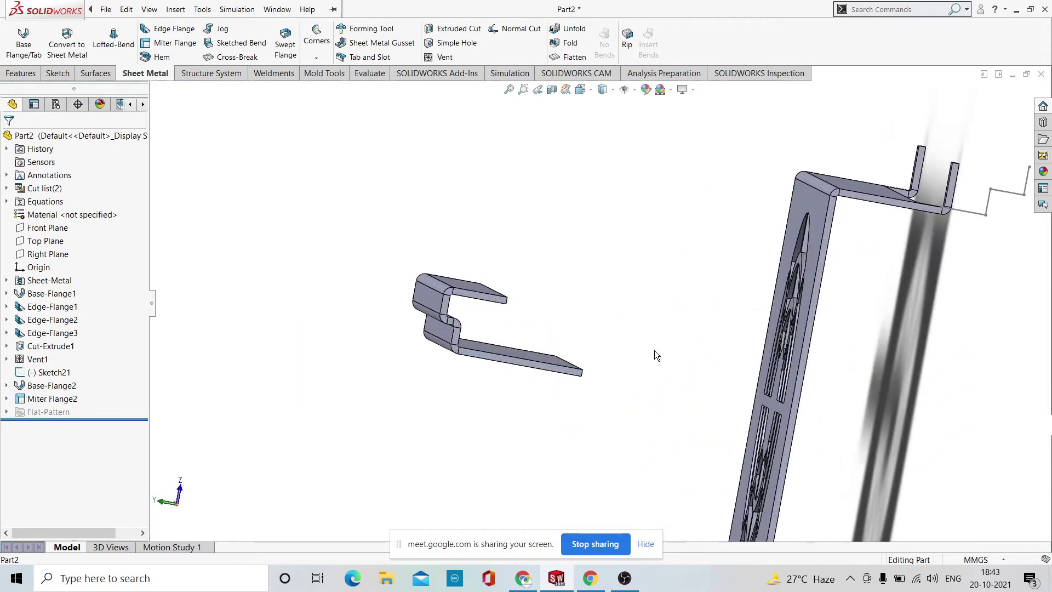
pyautogui.scroll(-3, 657, 355)
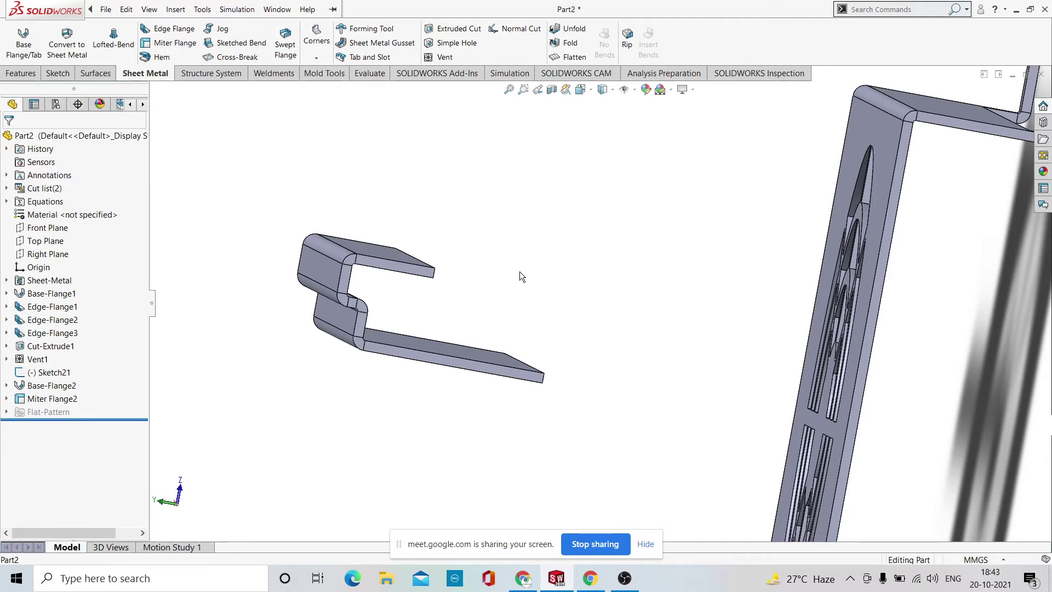
pyautogui.moveTo(519, 271); pyautogui.dragTo(546, 310, button='middle')
pyautogui.click(542, 315)
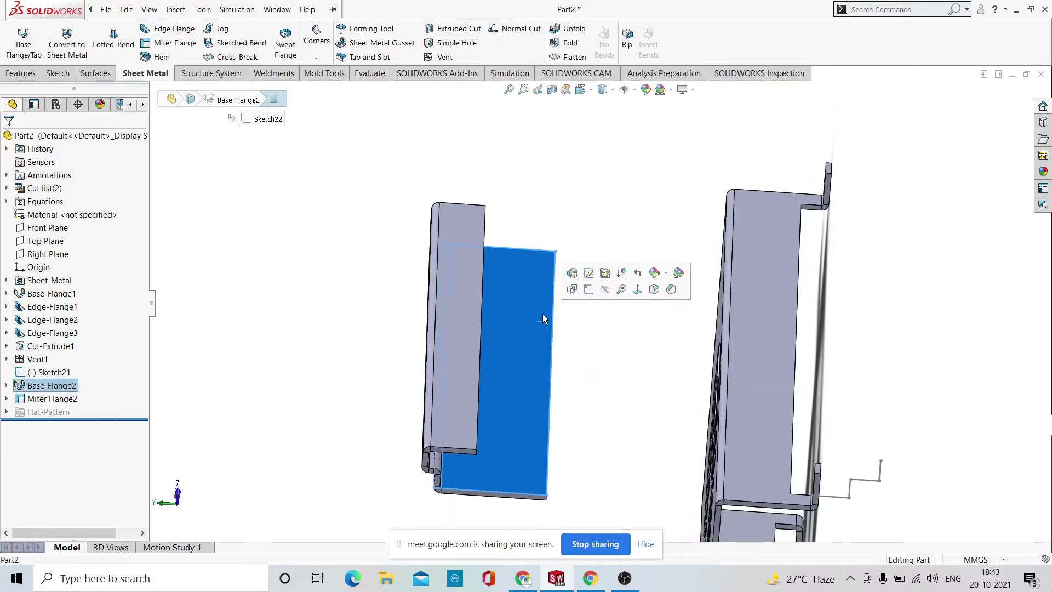
pyautogui.click(589, 290)
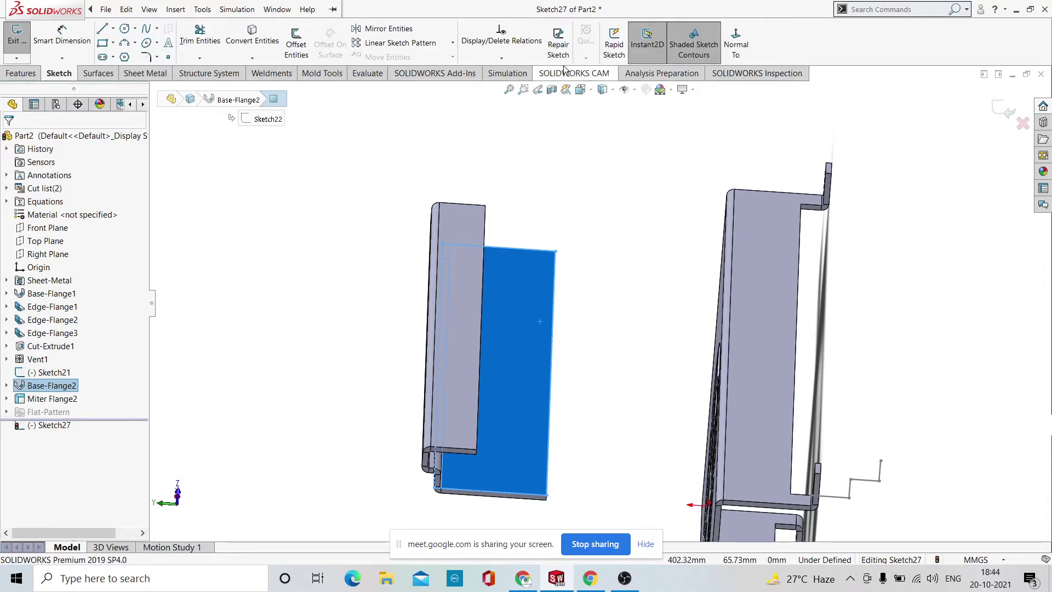
pyautogui.click(141, 74)
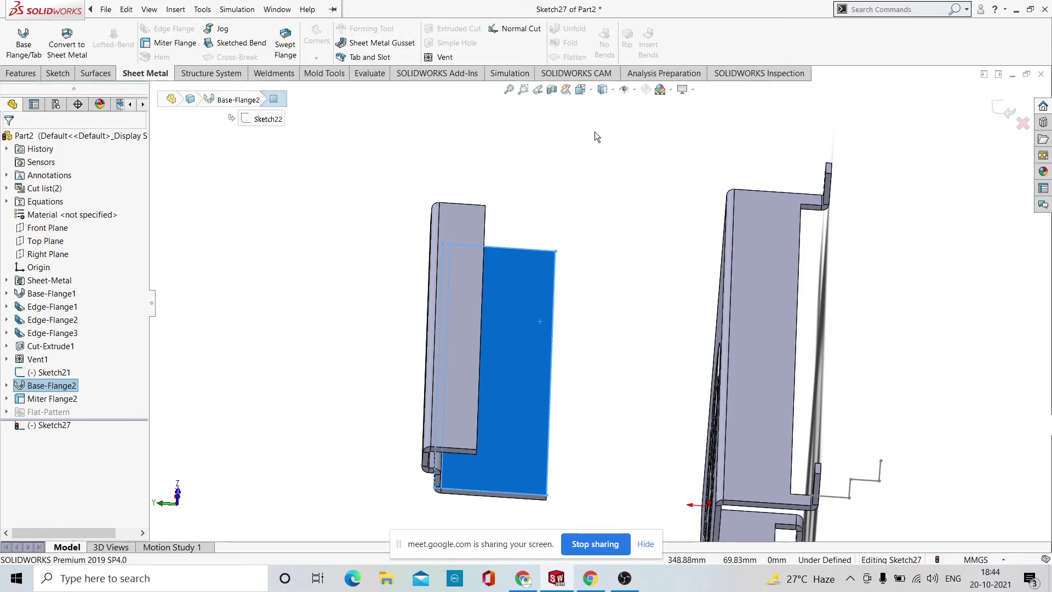
pyautogui.press('z')
pyautogui.moveTo(628, 135); pyautogui.dragTo(633, 340, button='middle')
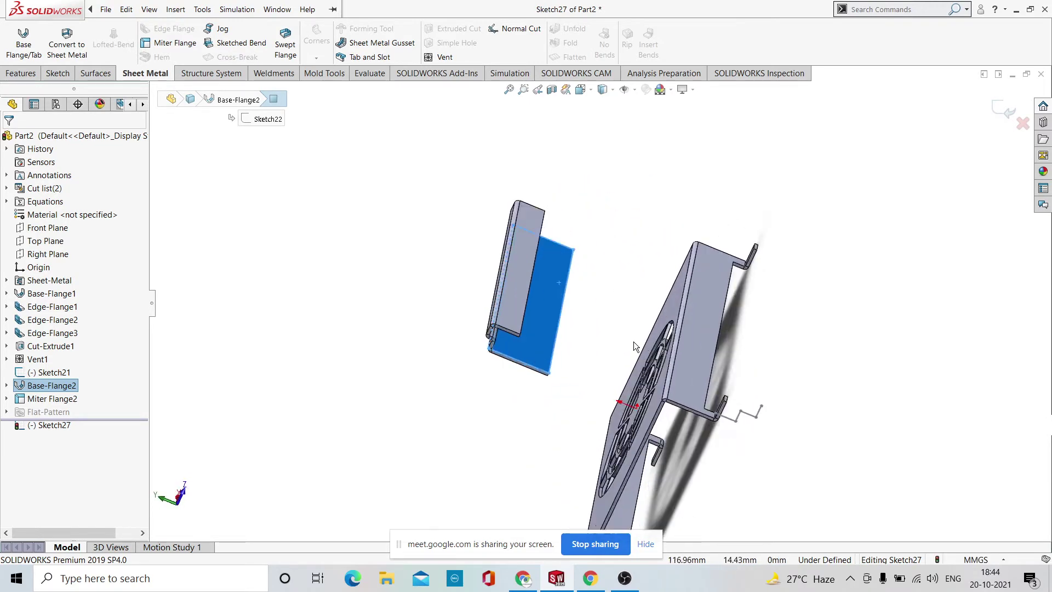
pyautogui.scroll(-3, 613, 301)
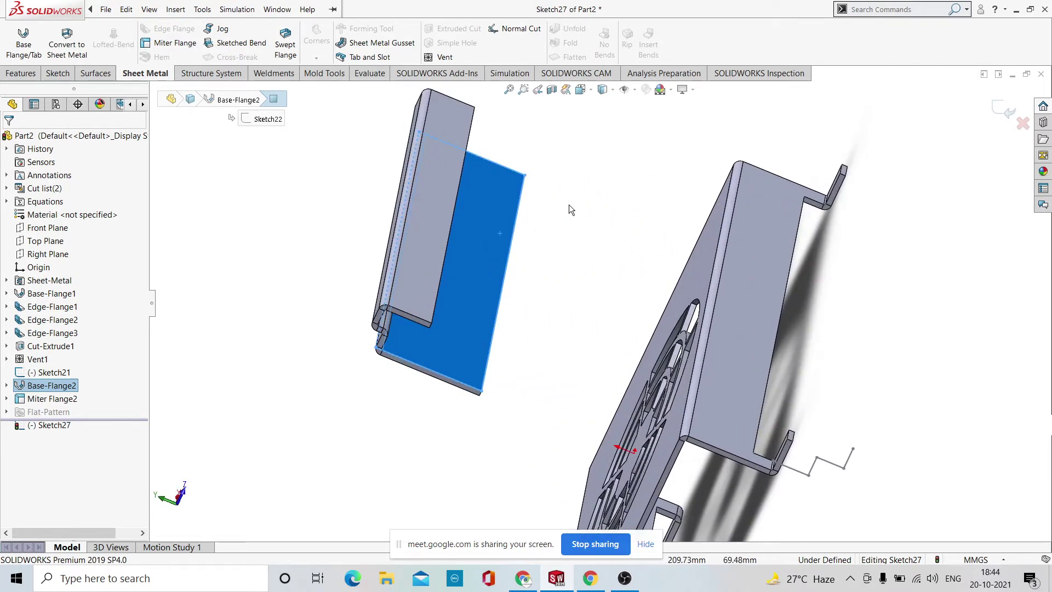
pyautogui.click(614, 218)
pyautogui.press('z')
pyautogui.moveTo(833, 175); pyautogui.dragTo(639, 371, button='middle')
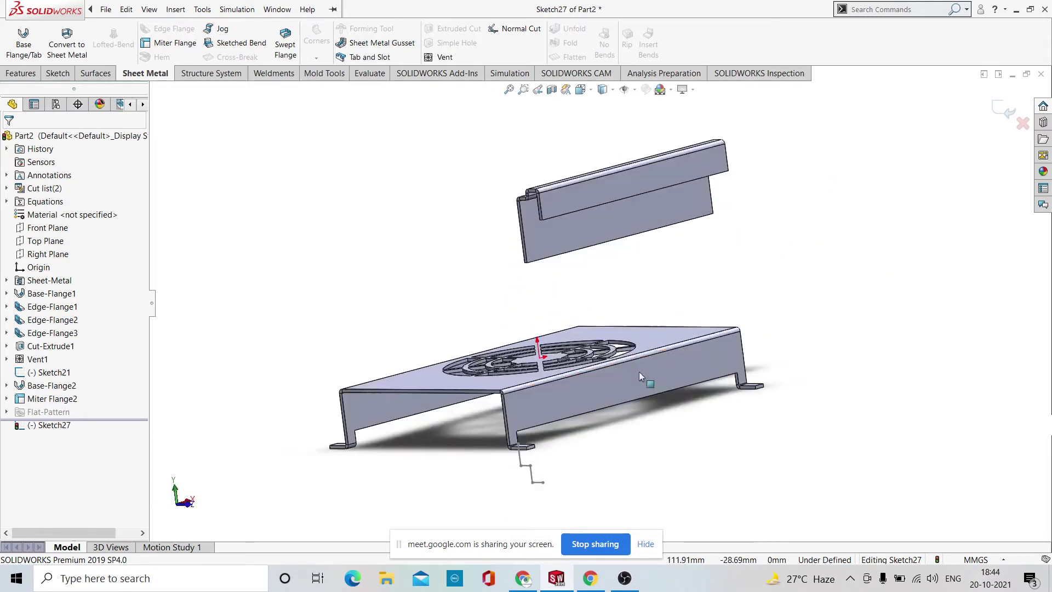
pyautogui.scroll(-2, 639, 371)
pyautogui.click(758, 336)
pyautogui.click(936, 160)
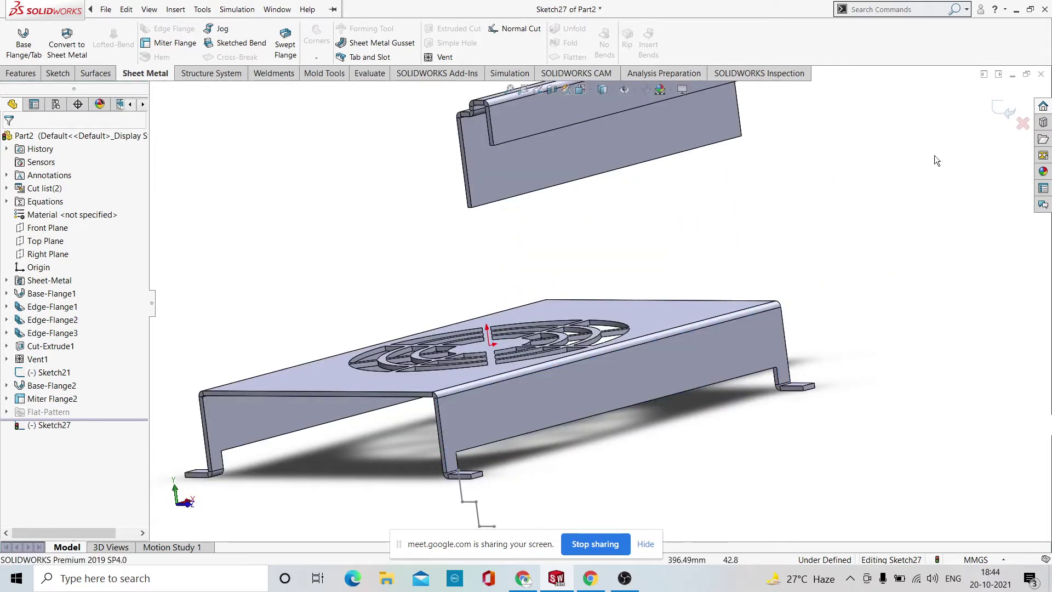
pyautogui.click(1001, 116)
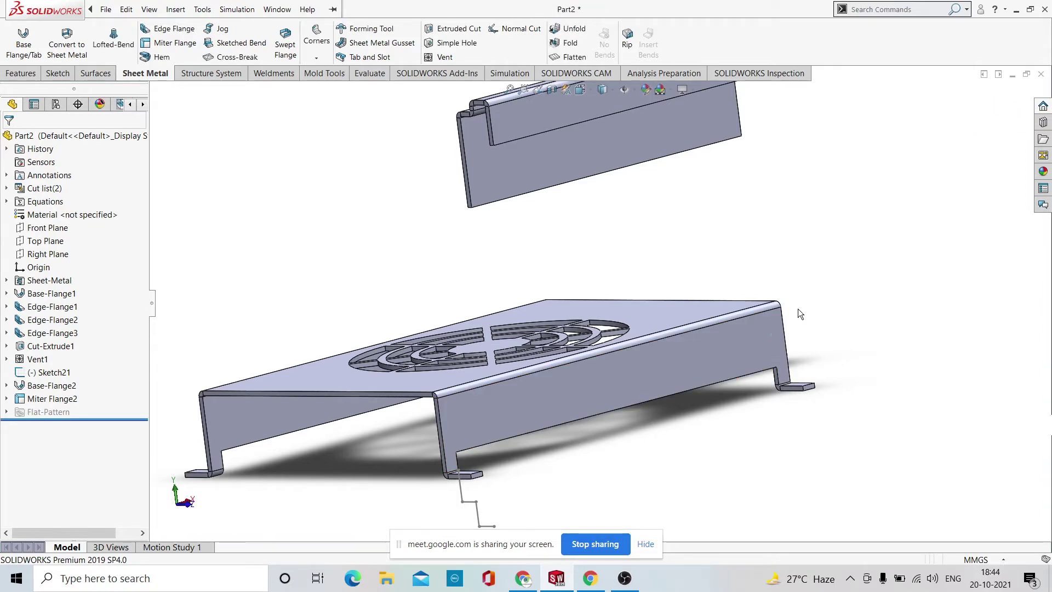
# Start a sketch on the outer face of the vented part's +Z side flange and draw a circle about 20 mm in diameter near its -X end.
pyautogui.click(744, 351)
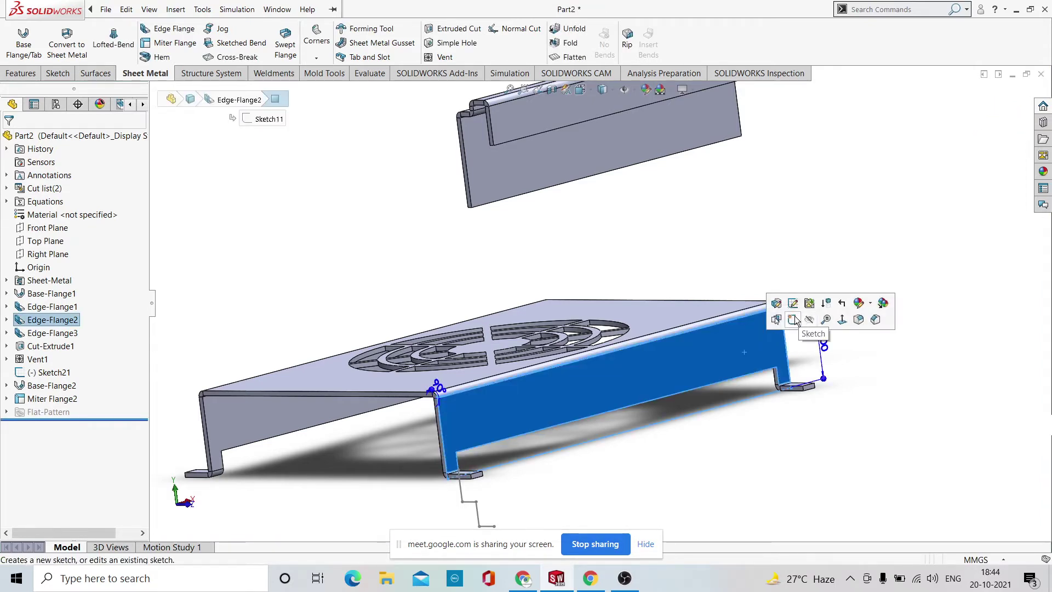
pyautogui.click(791, 316)
pyautogui.click(736, 42)
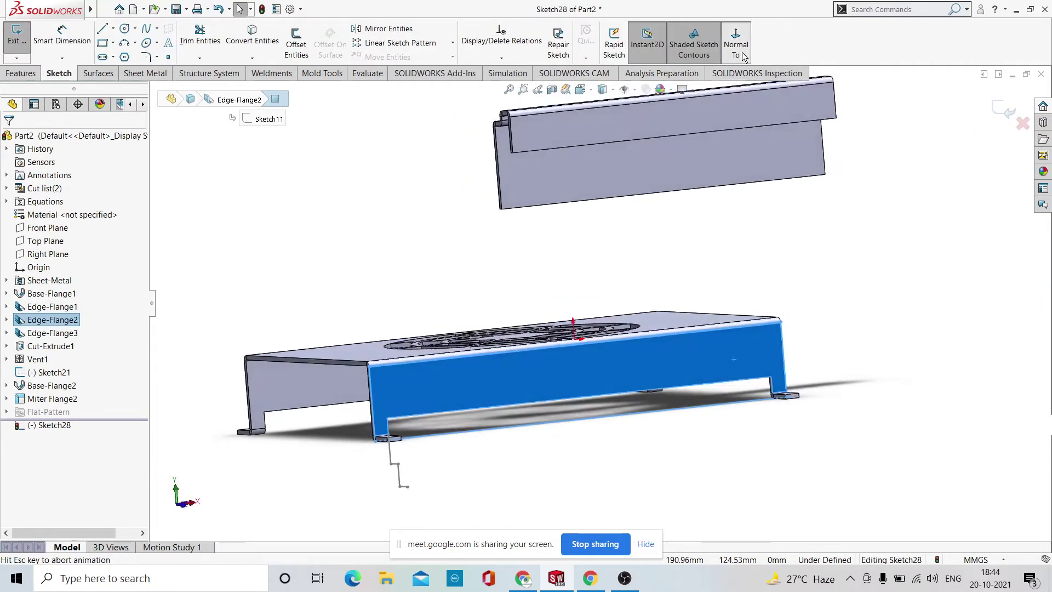
pyautogui.click(125, 30)
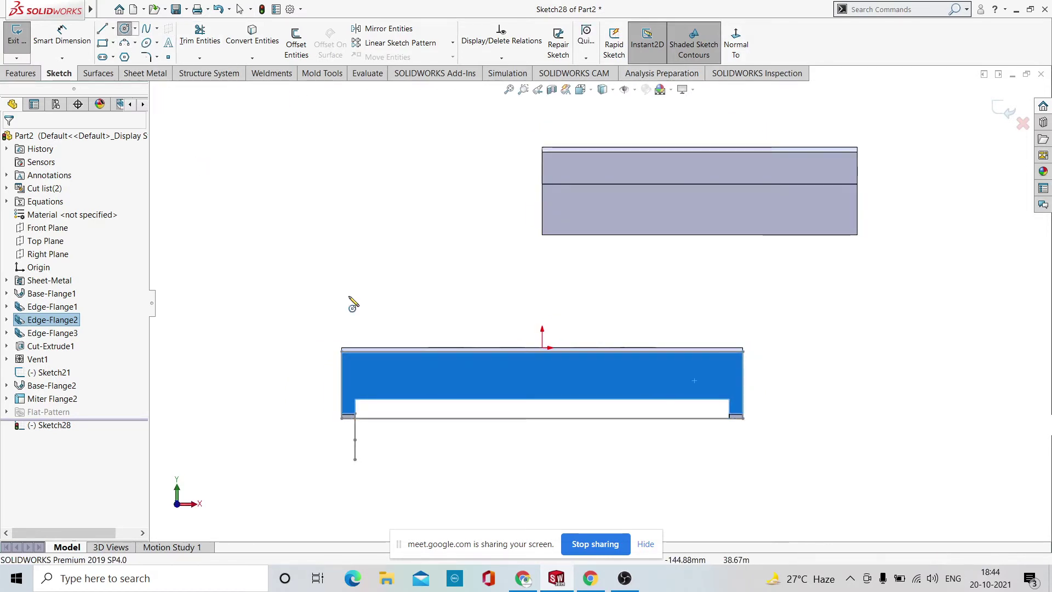
pyautogui.click(367, 372)
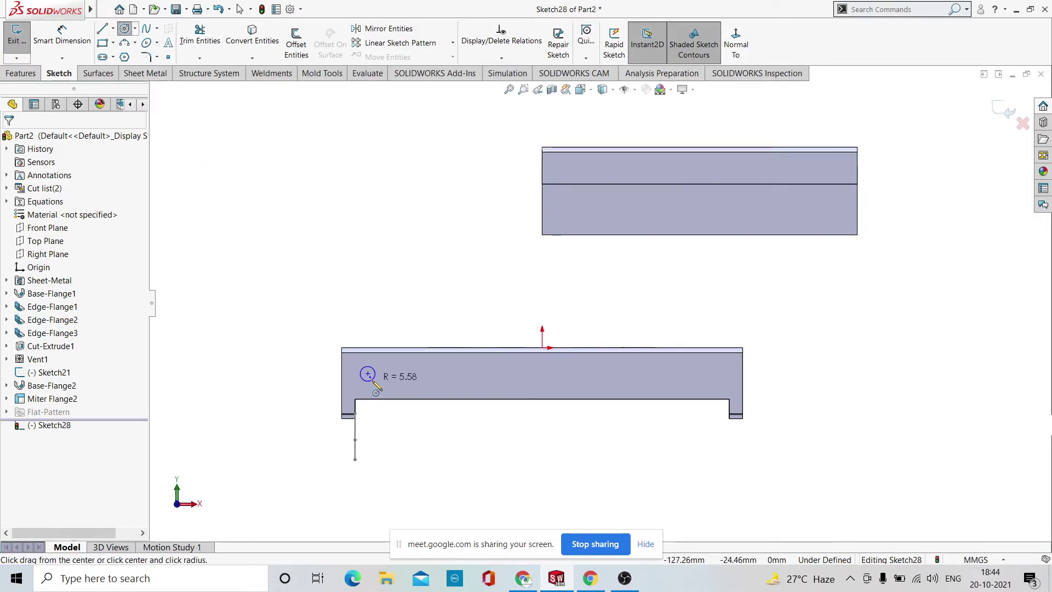
pyautogui.click(379, 381)
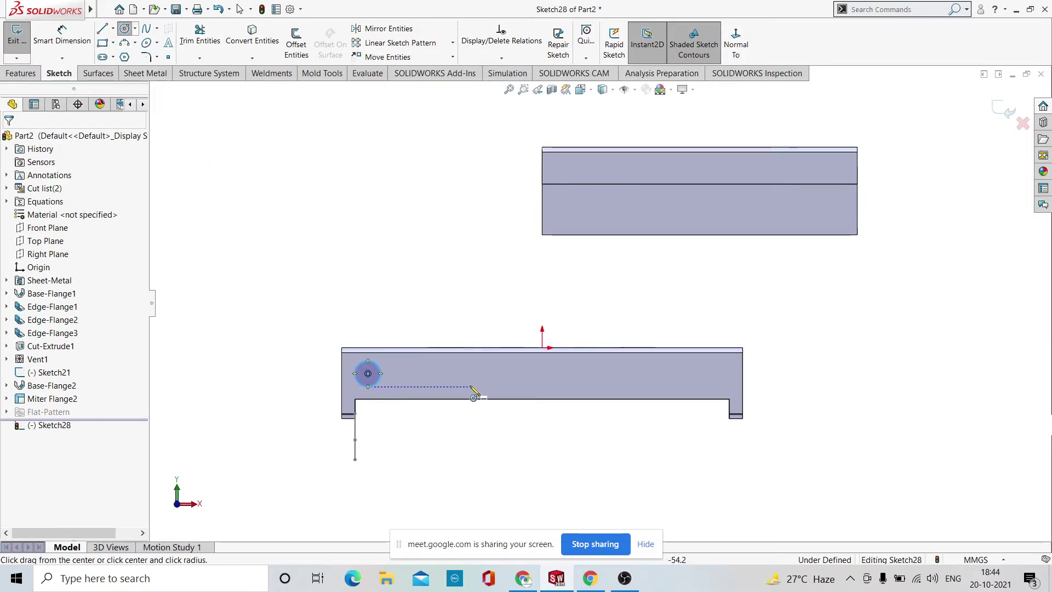
# Draw two more circles of about 10 mm radius level with the first, one near the flange's middle and one toward its +X end.
pyautogui.click(538, 373)
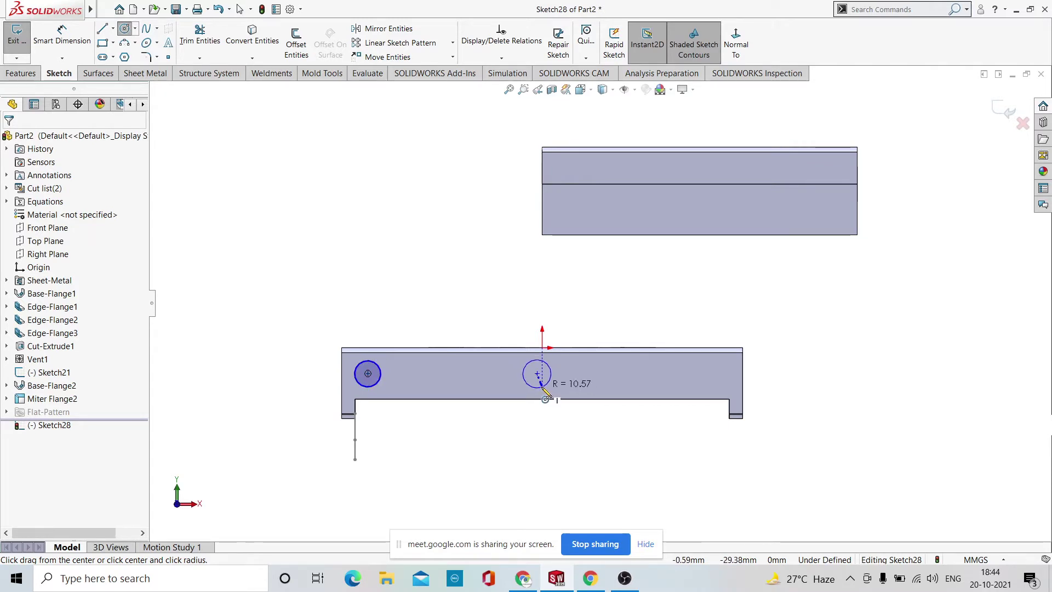
pyautogui.click(547, 383)
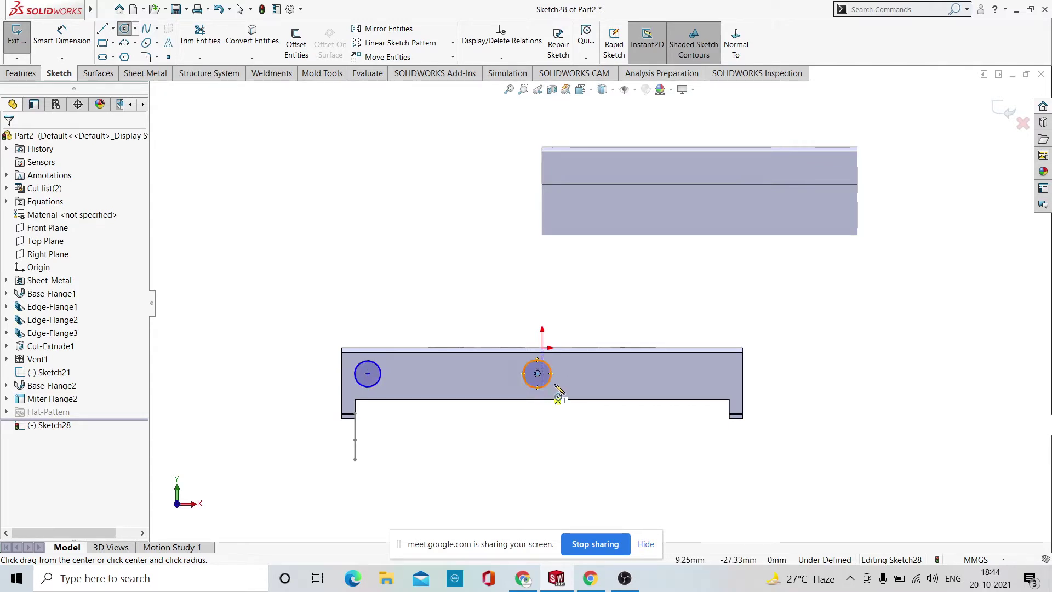
pyautogui.click(670, 373)
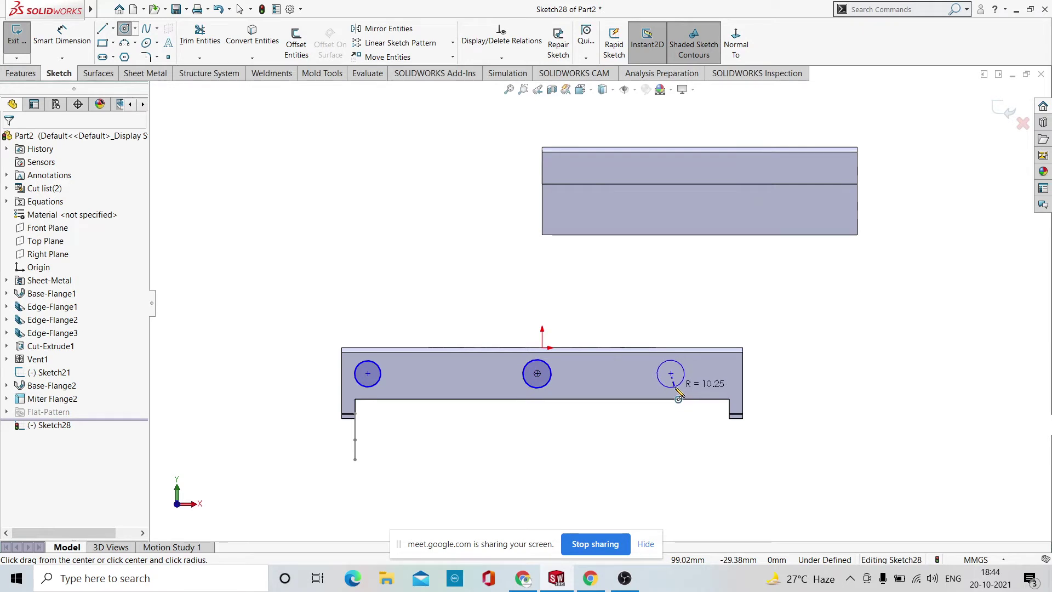
pyautogui.click(679, 383)
pyautogui.rightClick(863, 351)
pyautogui.click(892, 354)
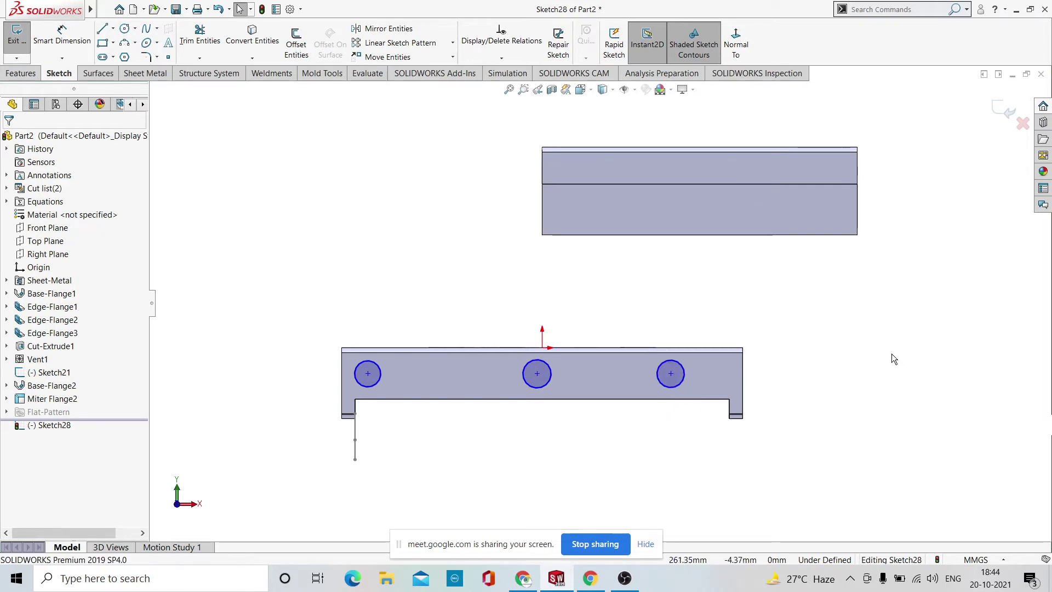
# Dimension the diameter of the circle nearest the flange's -X end as 20 mm.
pyautogui.scroll(3, 624, 404)
pyautogui.scroll(-3, 477, 361)
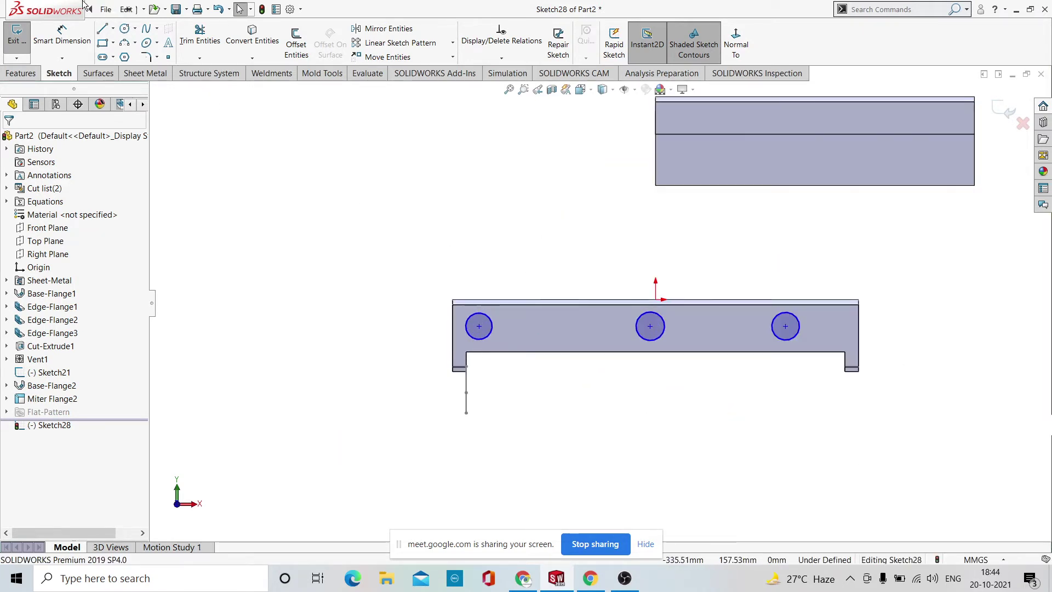
pyautogui.click(62, 36)
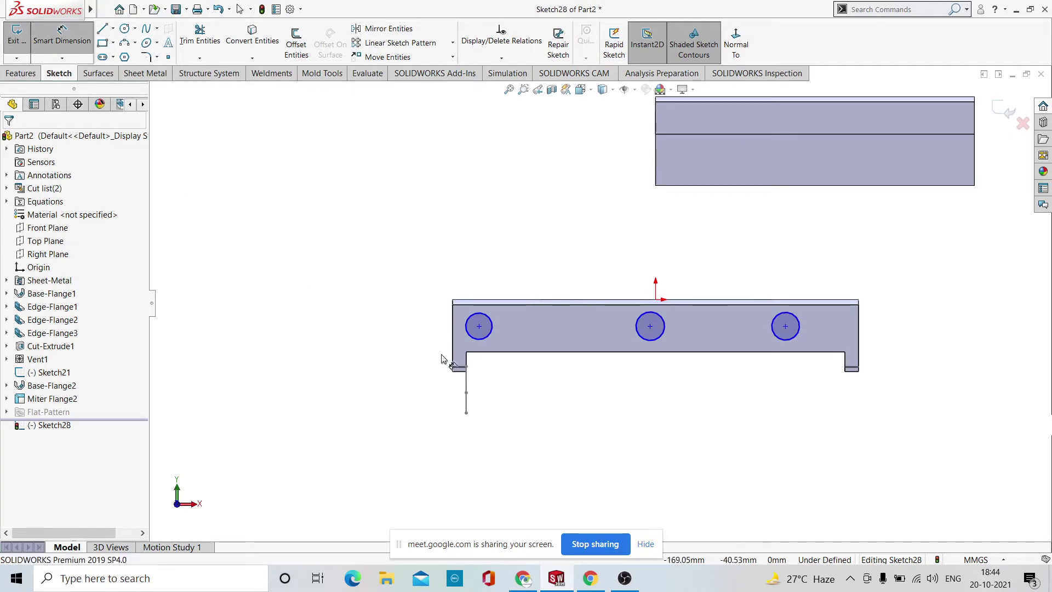
pyautogui.click(469, 336)
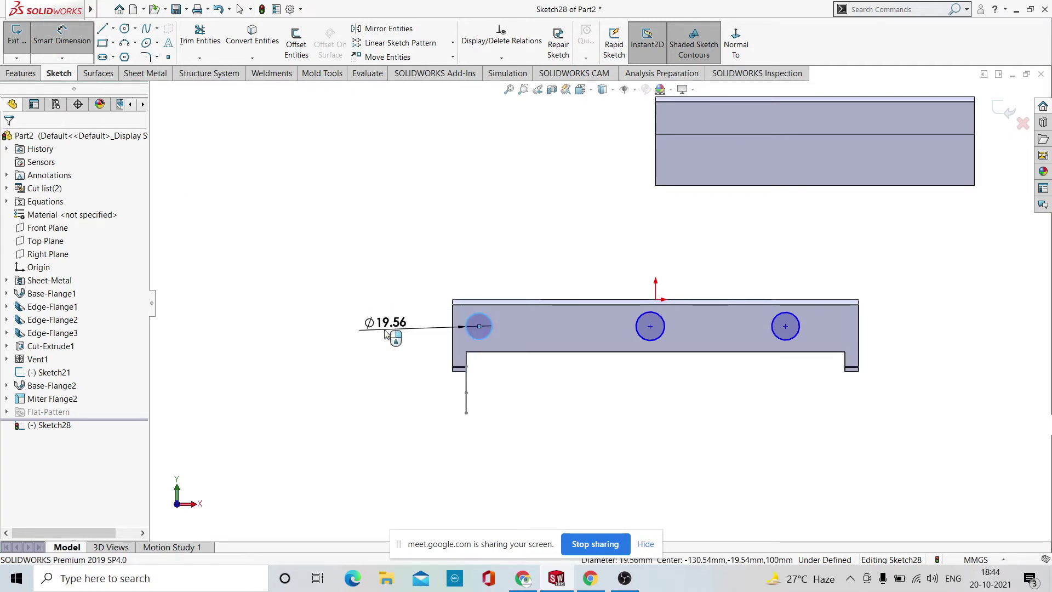
pyautogui.click(385, 329)
pyautogui.write('20')
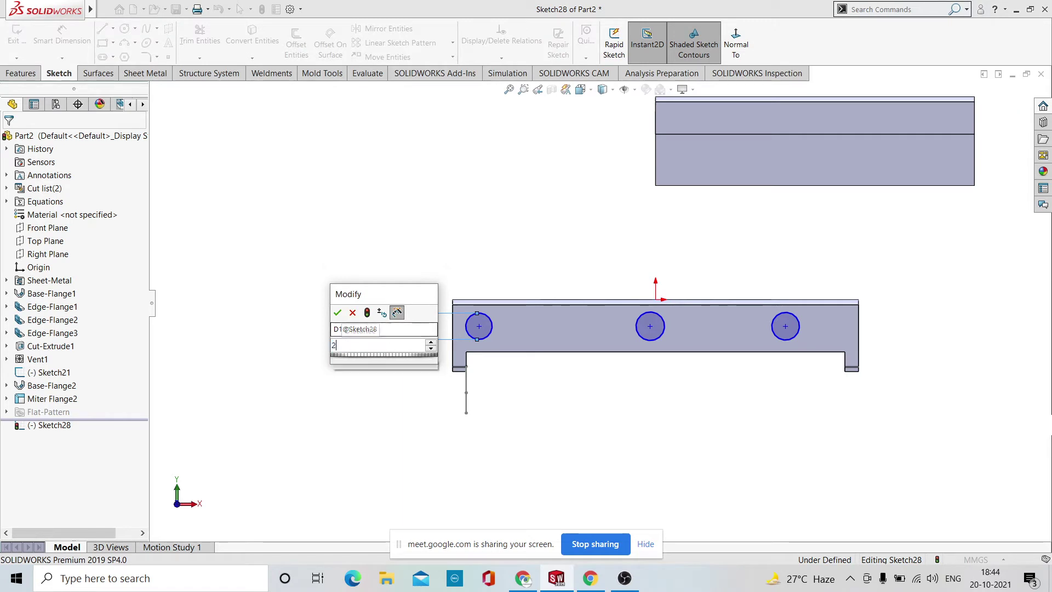
pyautogui.press('Return')
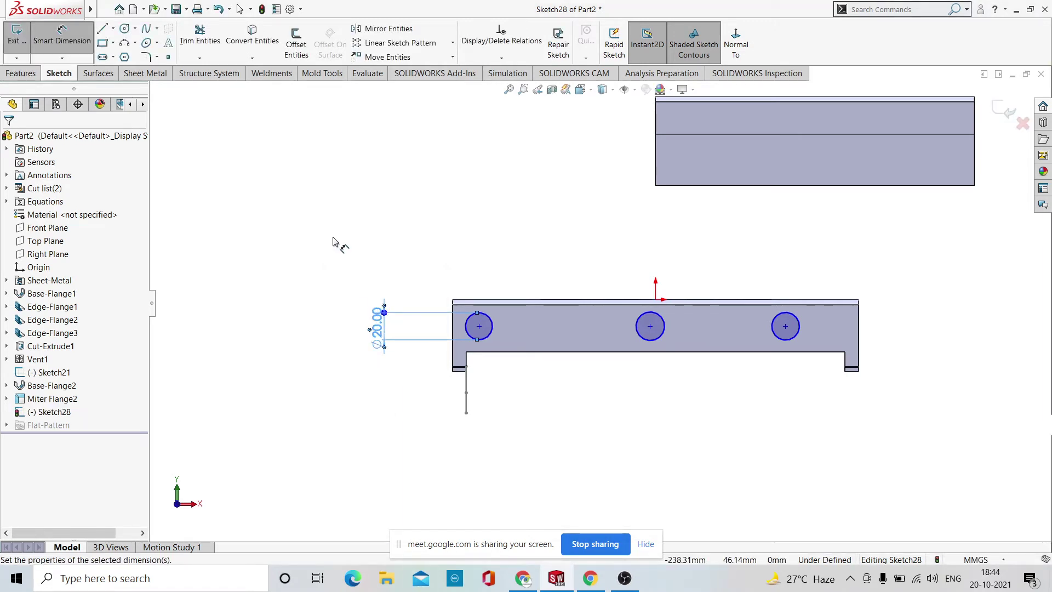
pyautogui.click(236, 230)
pyautogui.press('Escape')
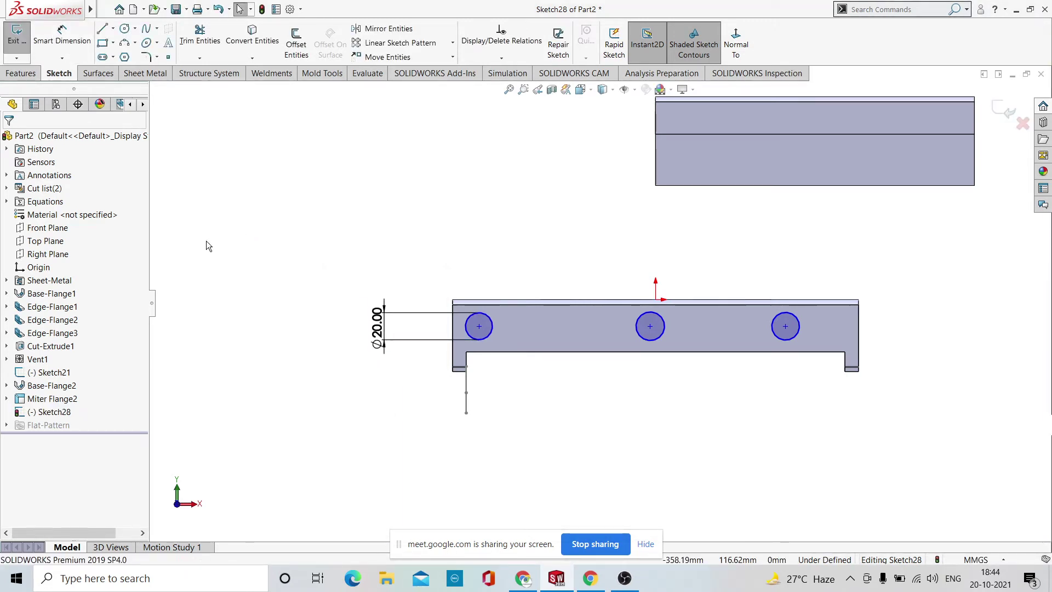
# Apply an Equal relation to all three circles on the side flange.
pyautogui.click(482, 329)
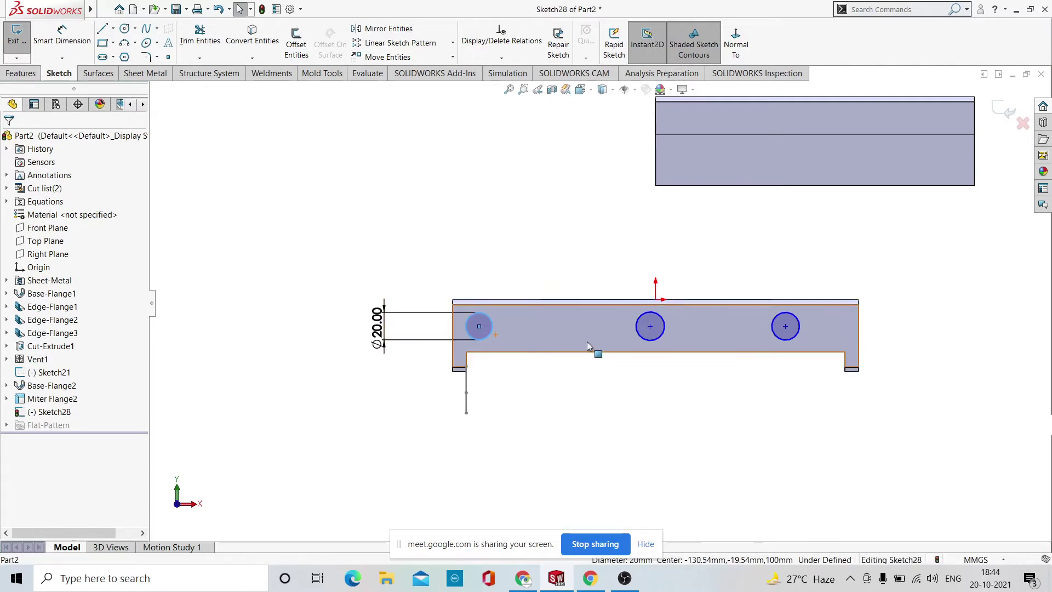
pyautogui.keyDown('ctrl'); pyautogui.click(638, 331); pyautogui.keyUp('ctrl')
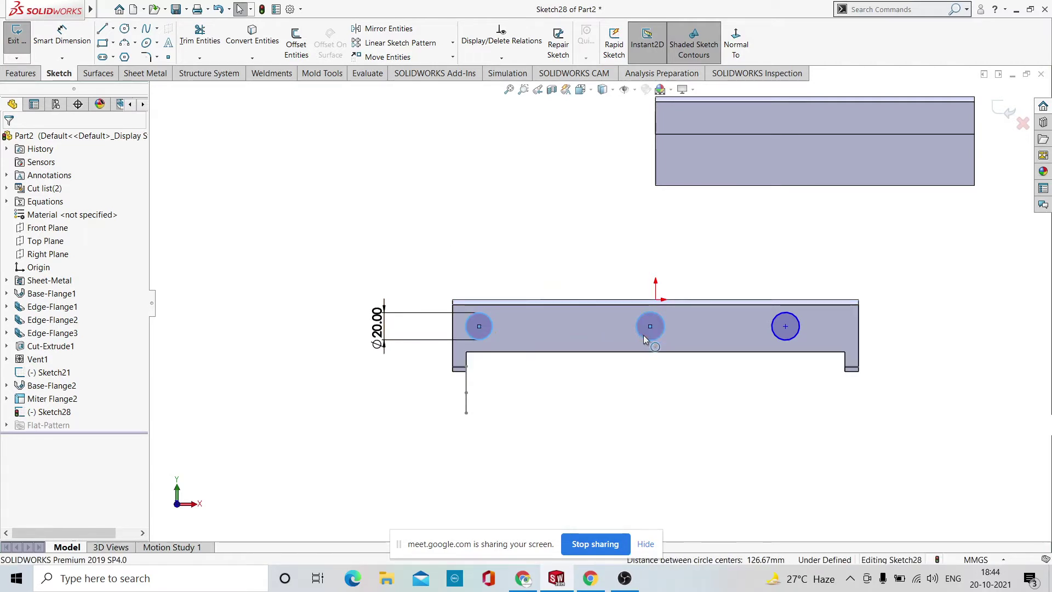
pyautogui.keyDown('ctrl'); pyautogui.click(777, 337); pyautogui.keyUp('ctrl')
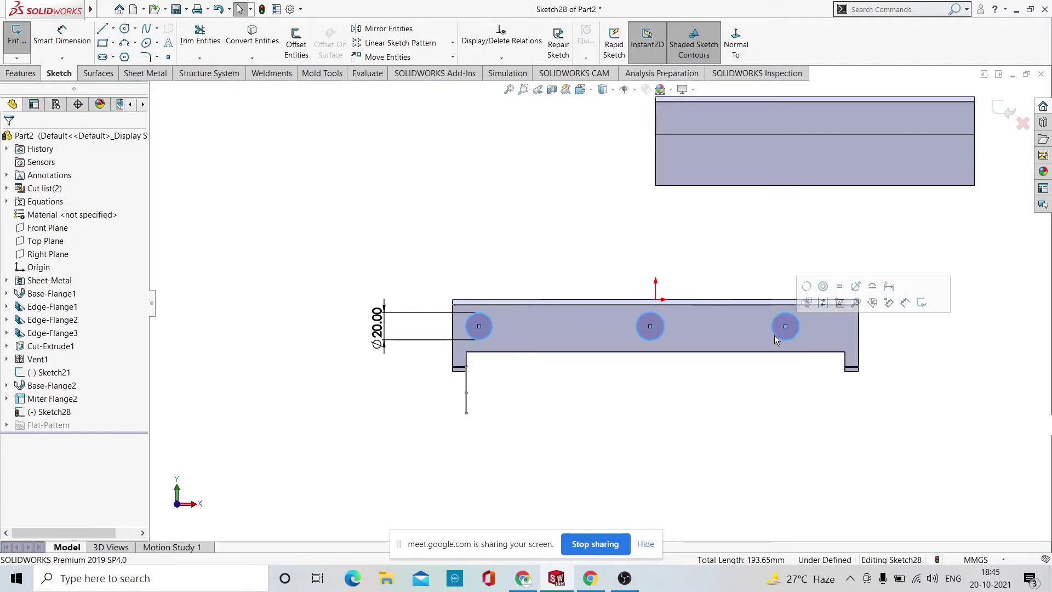
pyautogui.click(828, 289)
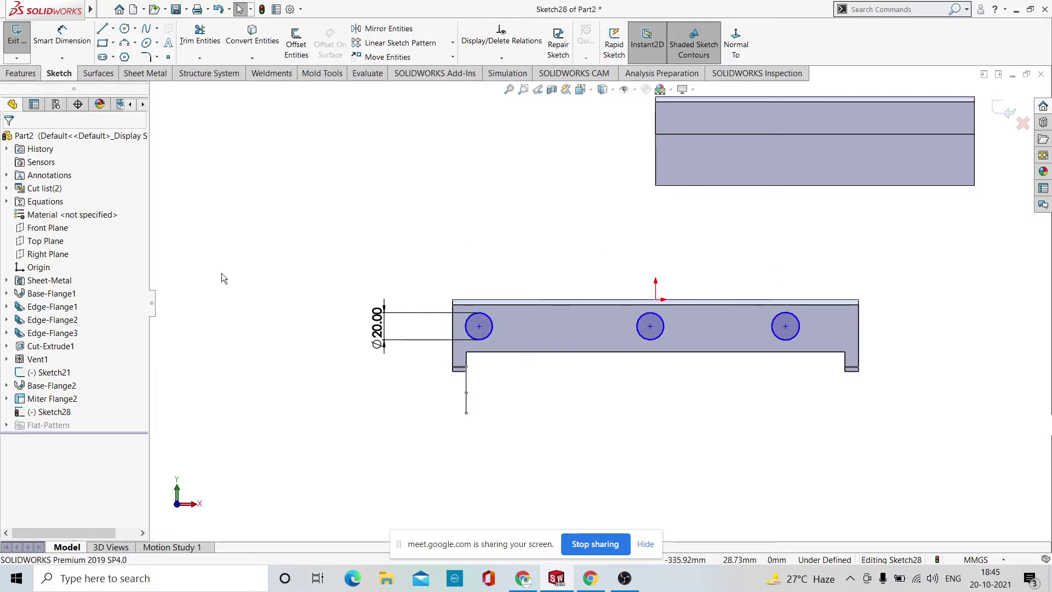
# Cut the three side-flange circles through the vented part with an Extruded Cut set to Through All - Both.
pyautogui.scroll(2, 486, 261)
pyautogui.click(142, 74)
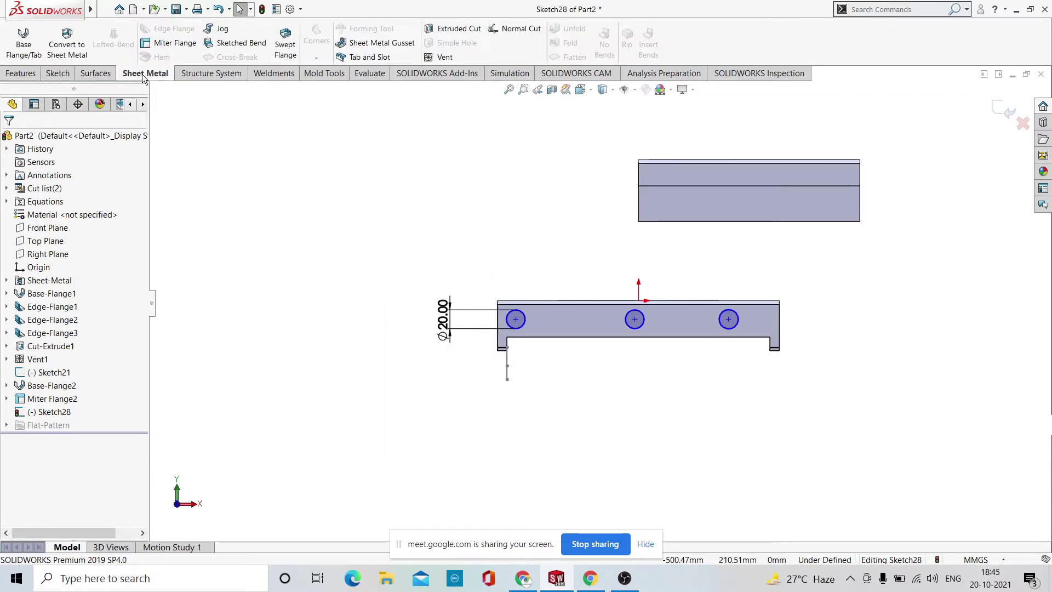
pyautogui.scroll(2, 454, 241)
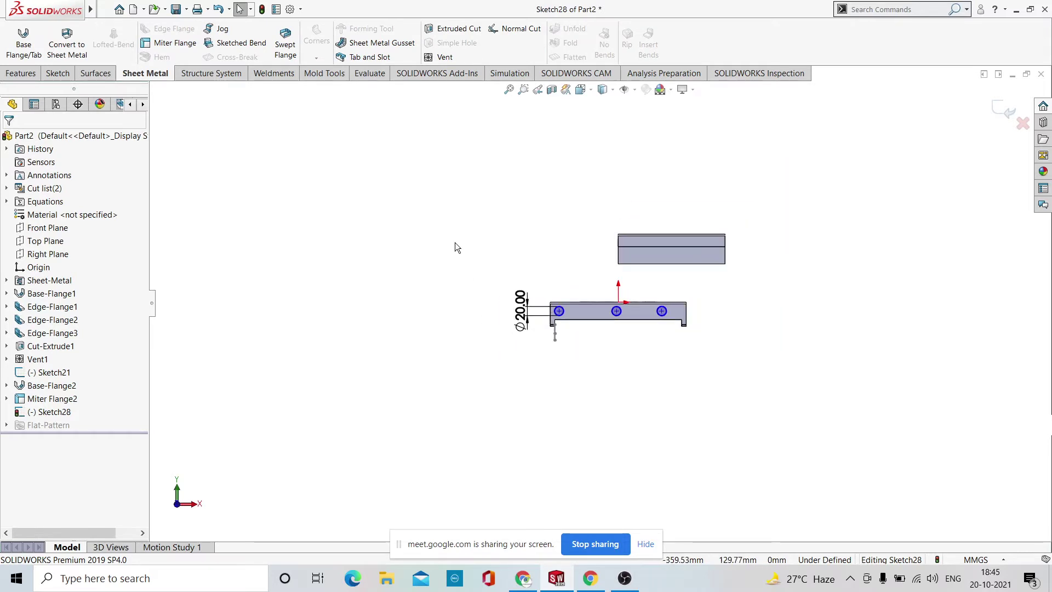
pyautogui.moveTo(455, 242); pyautogui.dragTo(511, 248, button='middle')
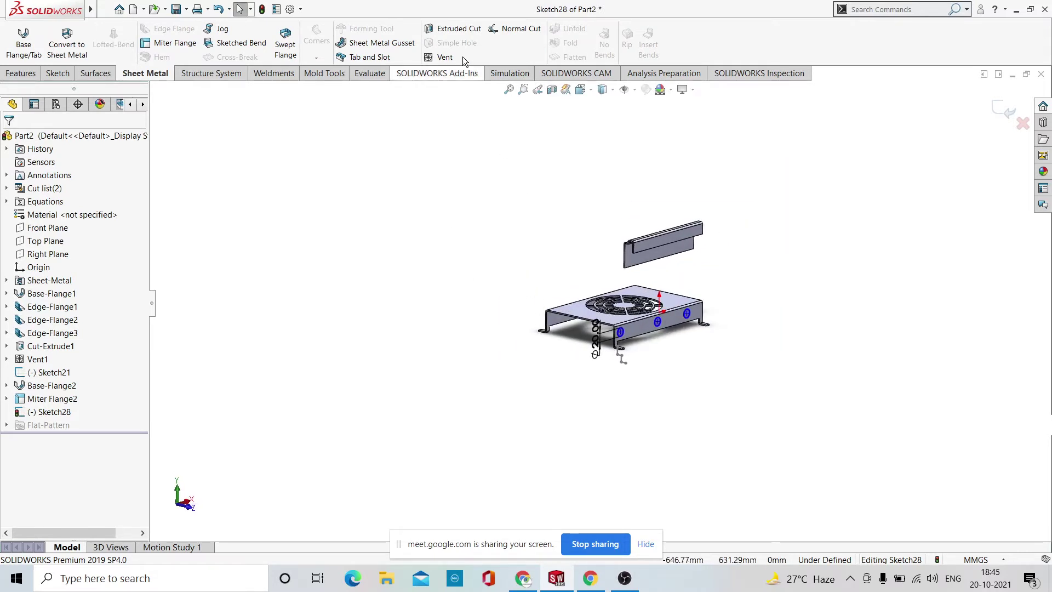
pyautogui.click(461, 29)
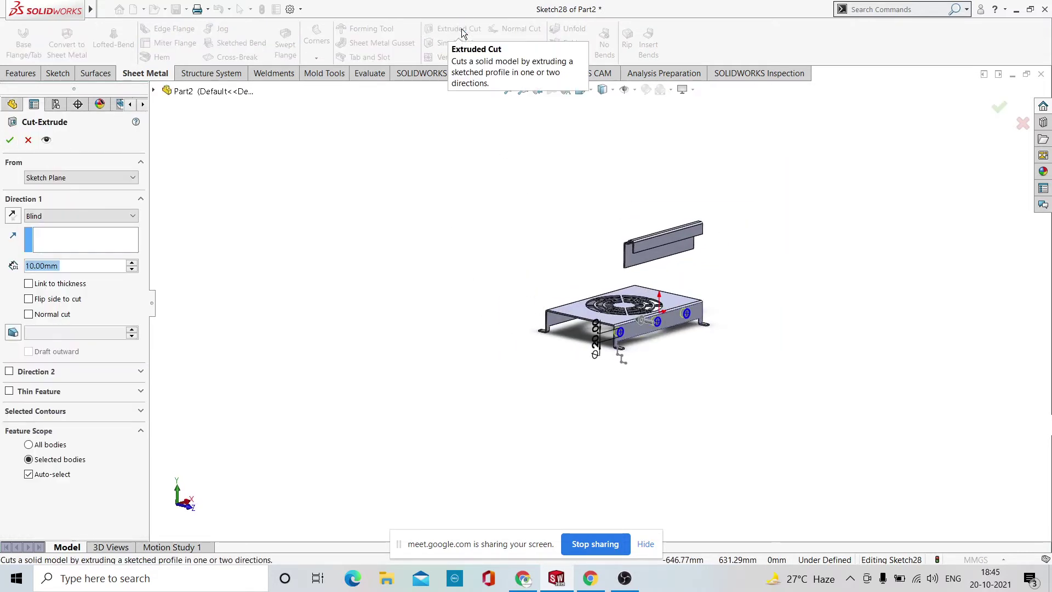
pyautogui.click(131, 216)
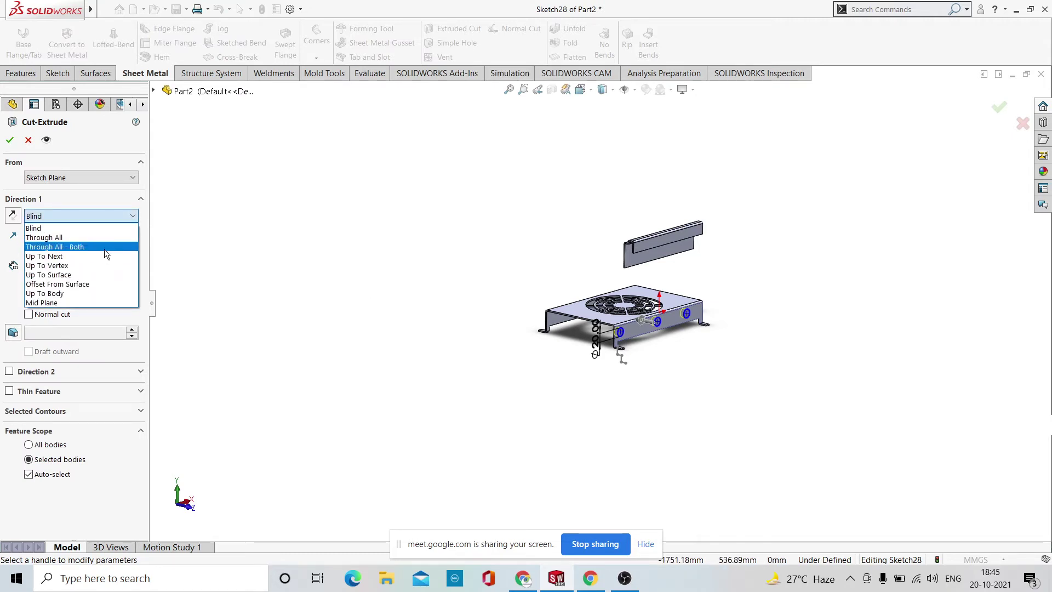
pyautogui.click(104, 247)
pyautogui.click(10, 139)
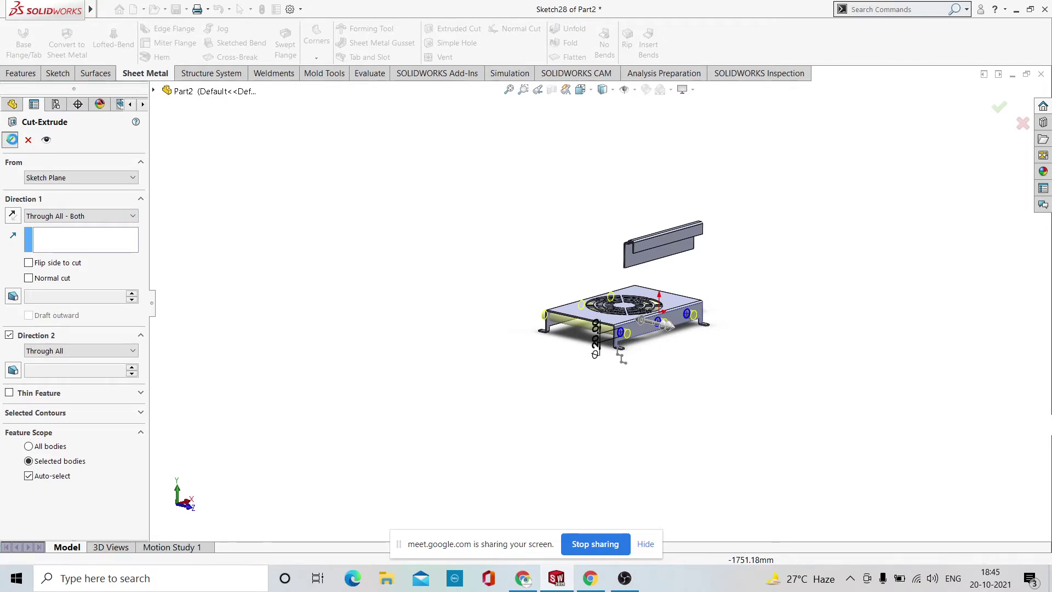
pyautogui.click(860, 298)
# Examine the holes through both side flanges and the profile of the separate miter-flanged plate.
pyautogui.moveTo(826, 321); pyautogui.dragTo(632, 384, button='middle')
pyautogui.scroll(-3, 598, 289)
pyautogui.scroll(3, 491, 268)
pyautogui.scroll(-3, 725, 325)
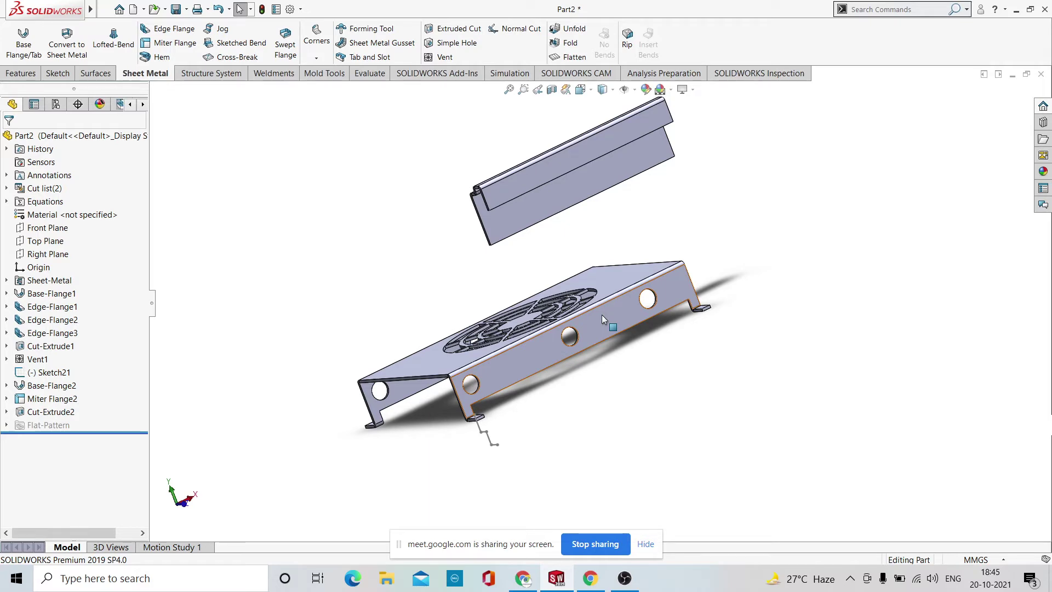
pyautogui.moveTo(661, 200); pyautogui.dragTo(508, 292, button='middle')
pyautogui.scroll(-3, 557, 211)
pyautogui.scroll(2, 593, 264)
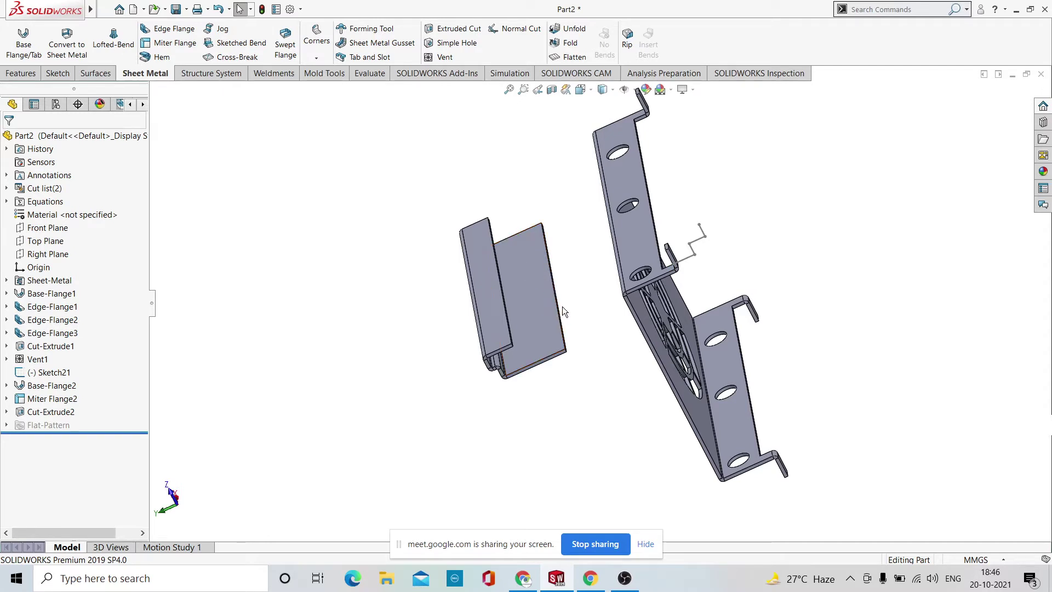
pyautogui.moveTo(941, 213); pyautogui.dragTo(442, 291, button='middle')
pyautogui.scroll(-2, 445, 296)
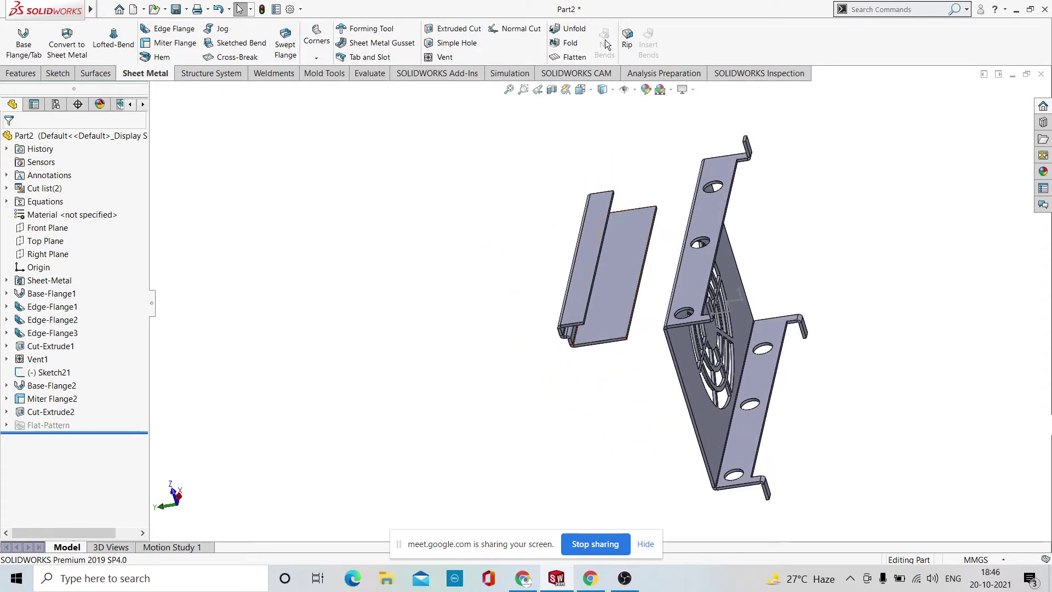
# Try to unfold the separate plate's bend adjoining its large flat face and the next bend, keeping the large face fixed.
pyautogui.click(572, 32)
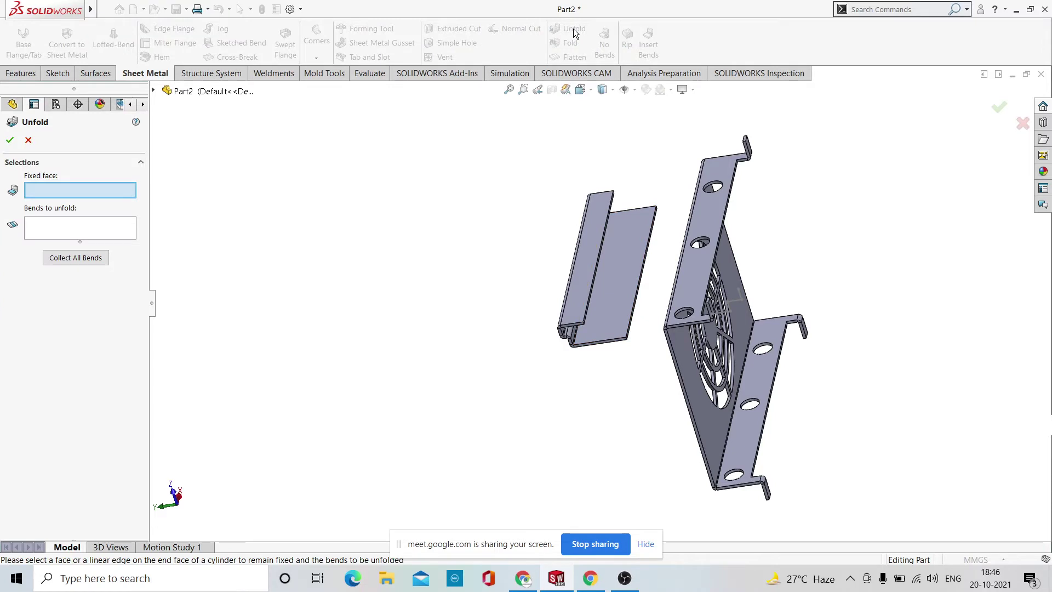
pyautogui.click(612, 321)
pyautogui.moveTo(571, 398); pyautogui.dragTo(578, 343, button='middle')
pyautogui.scroll(-3, 580, 241)
pyautogui.click(579, 219)
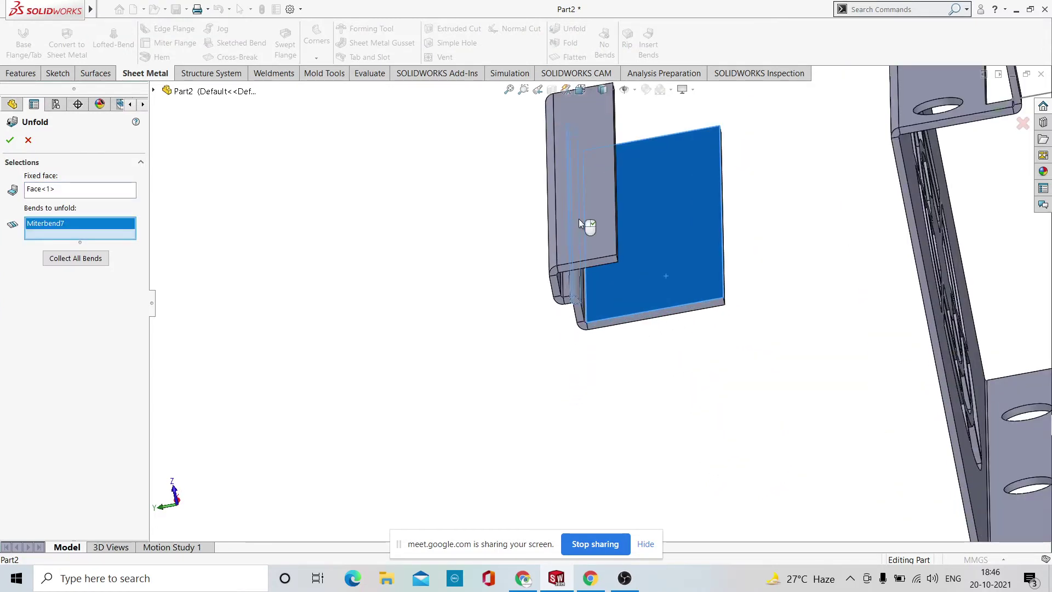
pyautogui.moveTo(600, 246); pyautogui.dragTo(611, 259, button='middle')
pyautogui.moveTo(601, 306); pyautogui.dragTo(631, 371, button='middle')
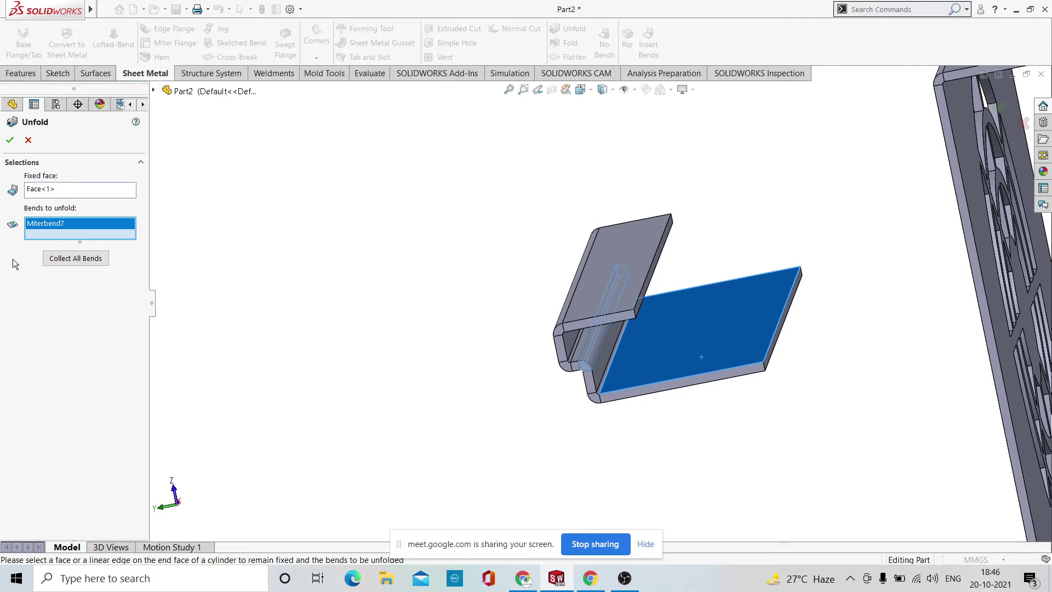
pyautogui.scroll(-3, 602, 373)
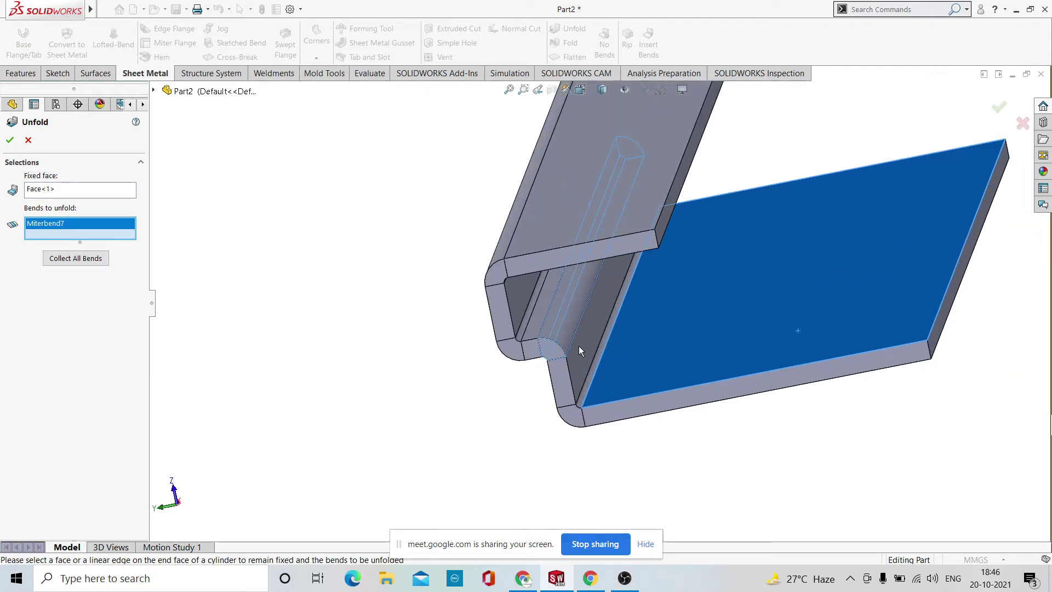
pyautogui.click(577, 386)
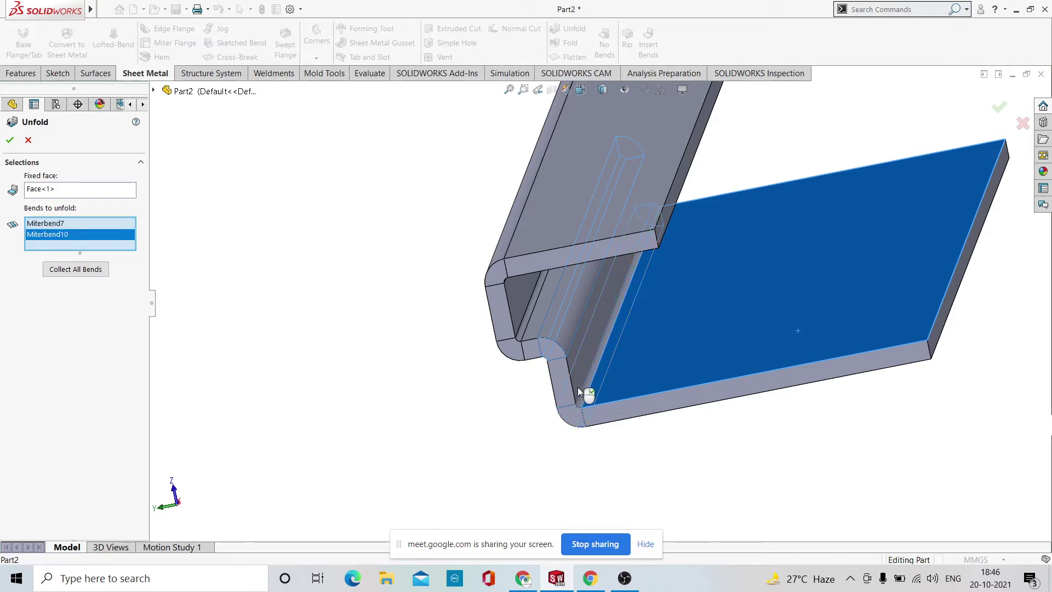
pyautogui.rightClick(578, 384)
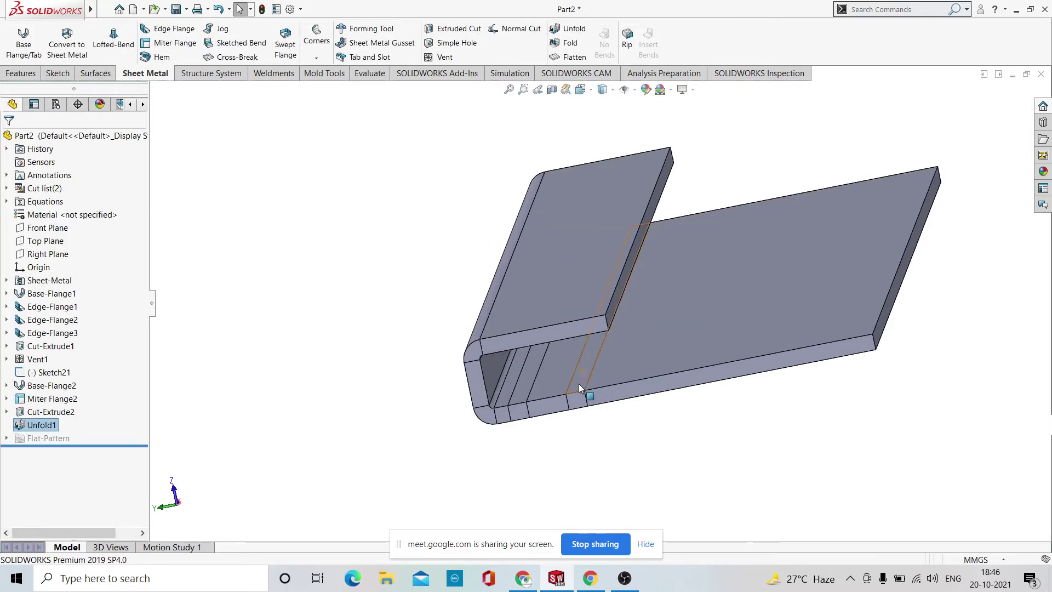
# Inspect the partly flattened plate, then undo the unfolding of its two bends.
pyautogui.moveTo(579, 384); pyautogui.dragTo(668, 324, button='middle')
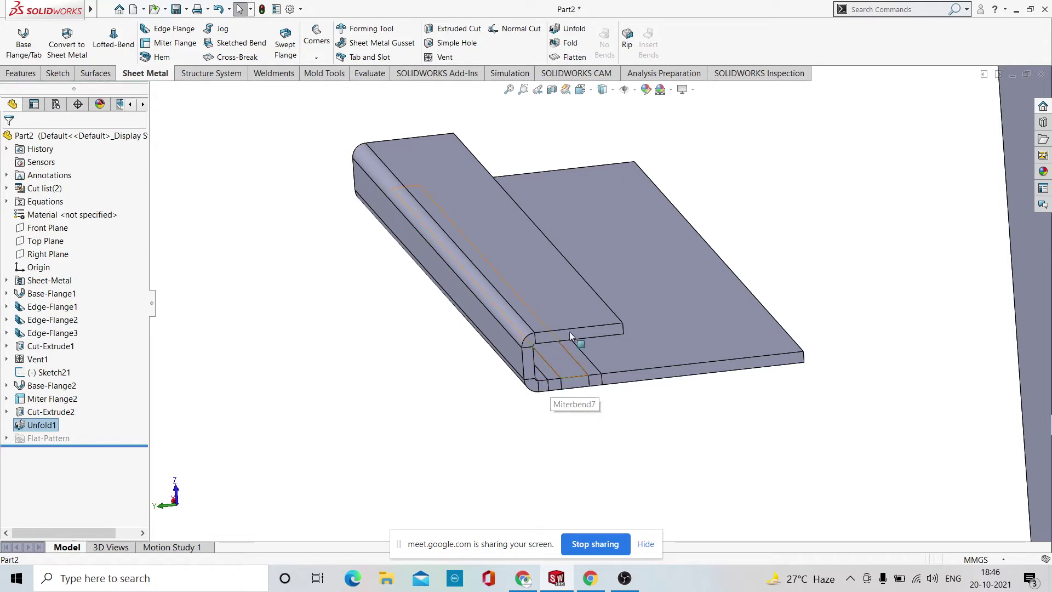
pyautogui.scroll(3, 614, 369)
pyautogui.moveTo(614, 369); pyautogui.dragTo(625, 323, button='middle')
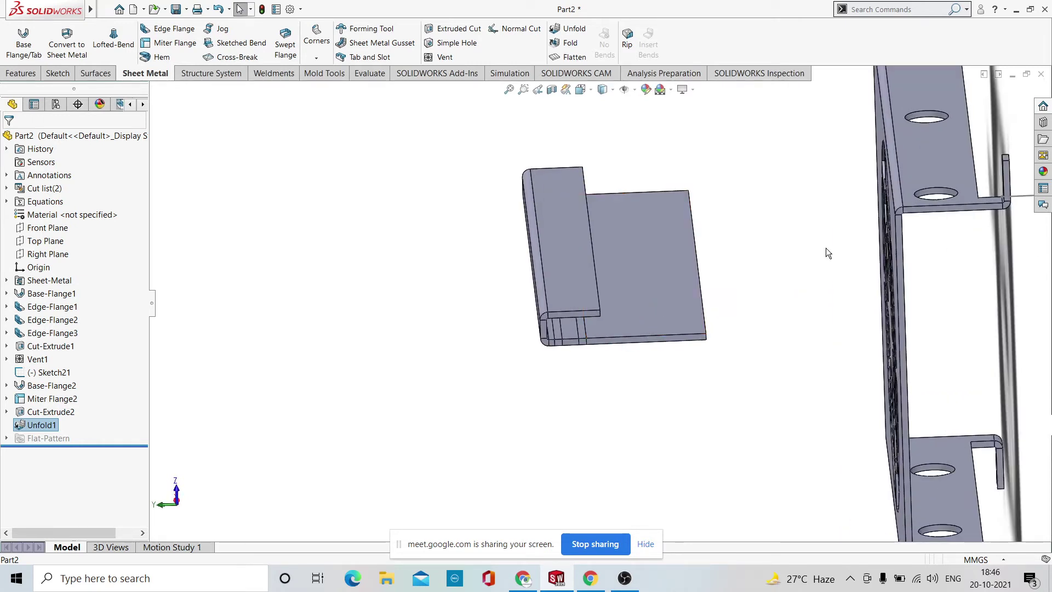
pyautogui.hotkey('ctrl', 'z')
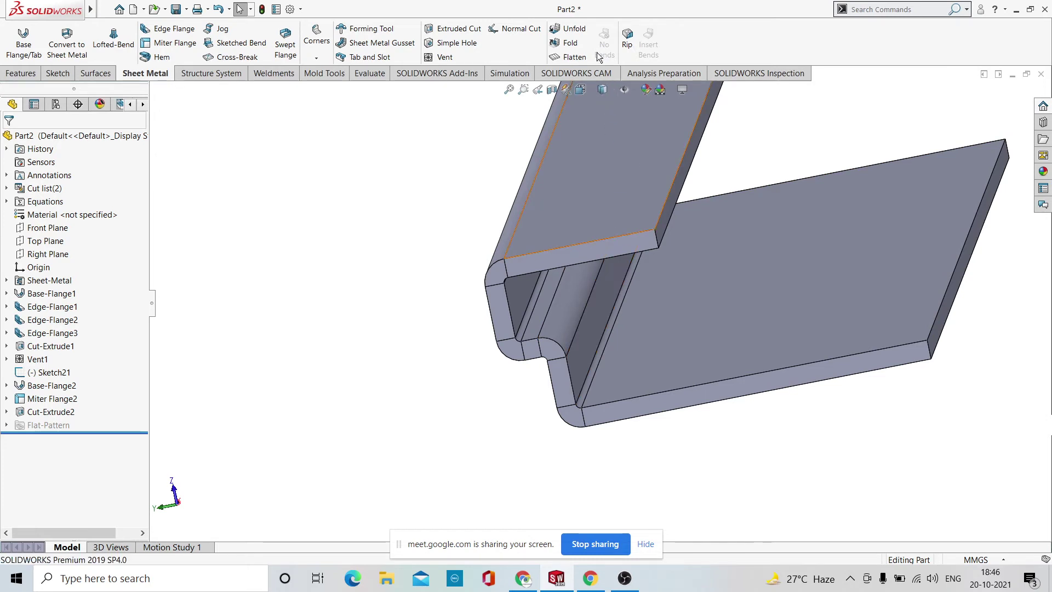
# Try to unfold only the bend adjoining the separate plate's large flat face, keeping that face fixed.
pyautogui.click(575, 32)
pyautogui.click(687, 315)
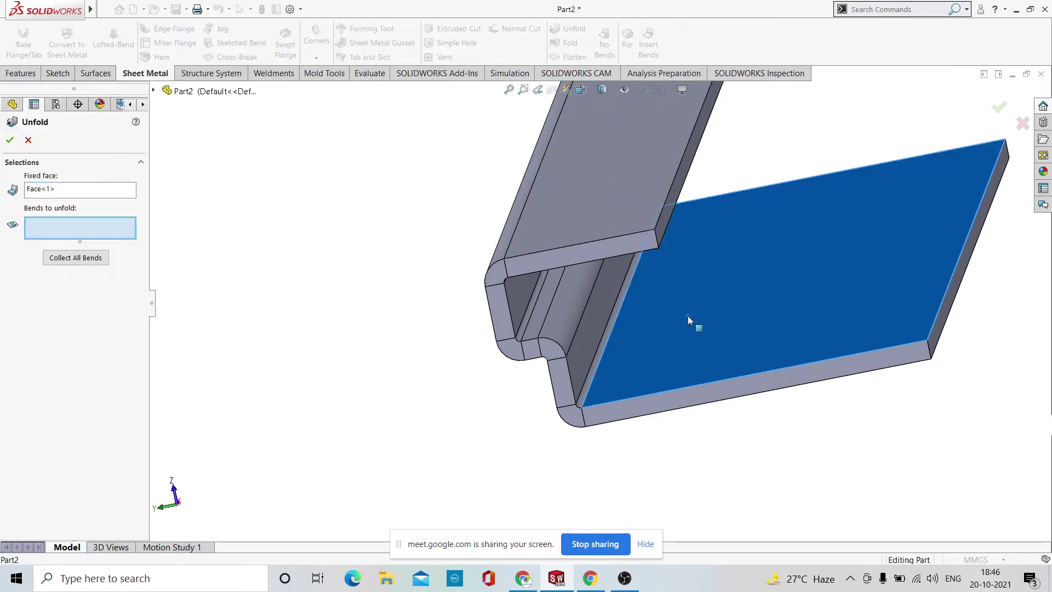
pyautogui.click(584, 371)
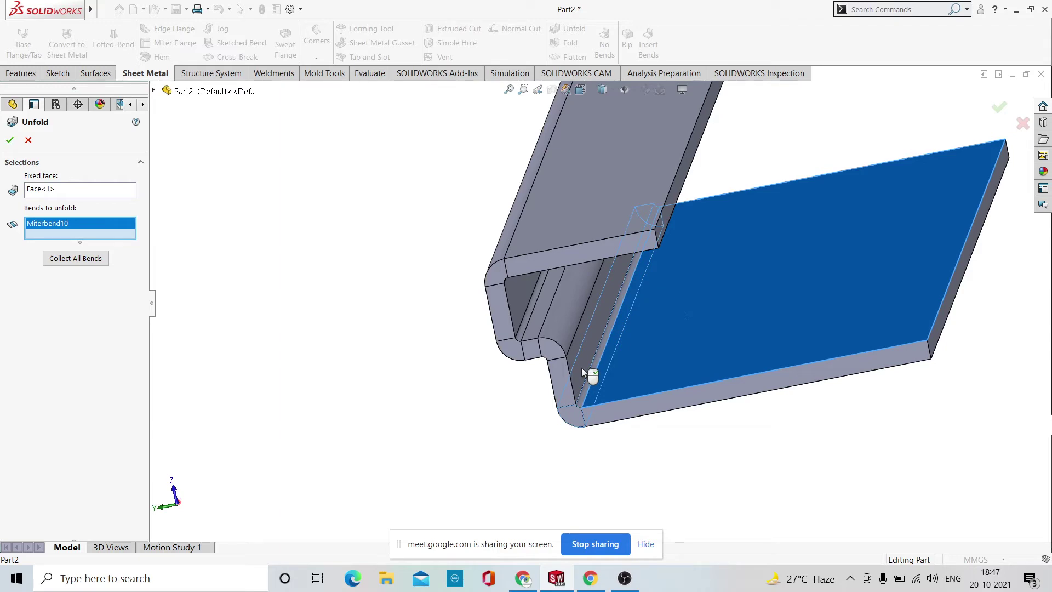
pyautogui.rightClick(582, 370)
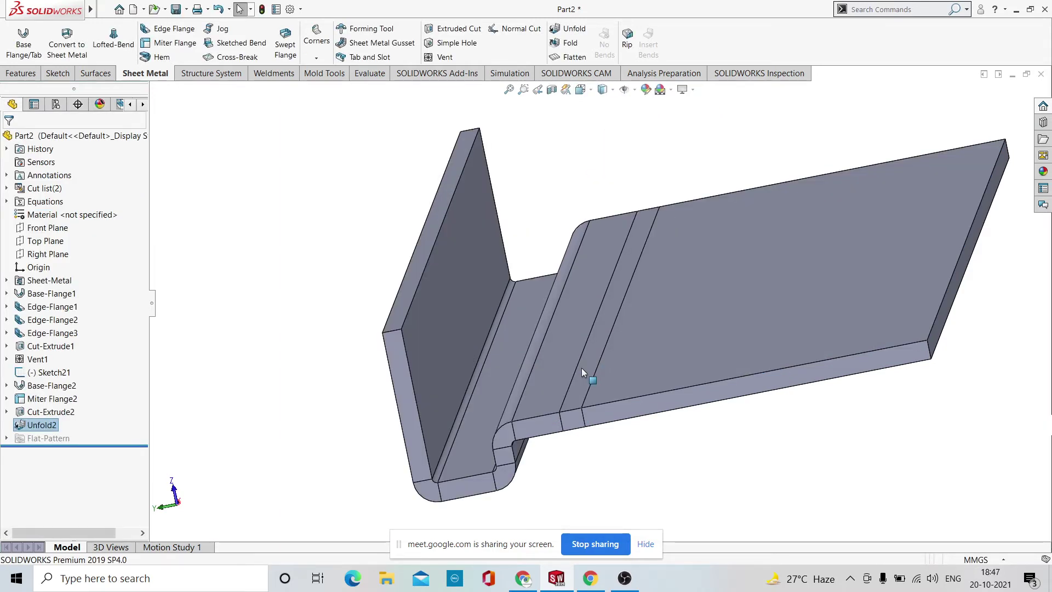
# Inspect the plate with its single flattened bend, then undo that unfold.
pyautogui.moveTo(582, 371); pyautogui.dragTo(621, 308, button='middle')
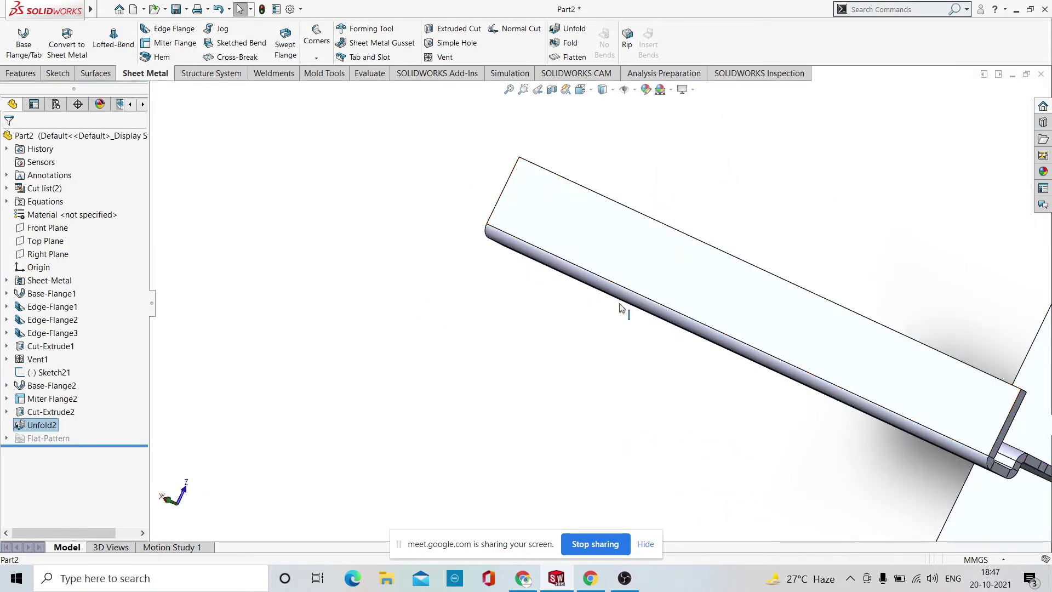
pyautogui.scroll(4, 625, 318)
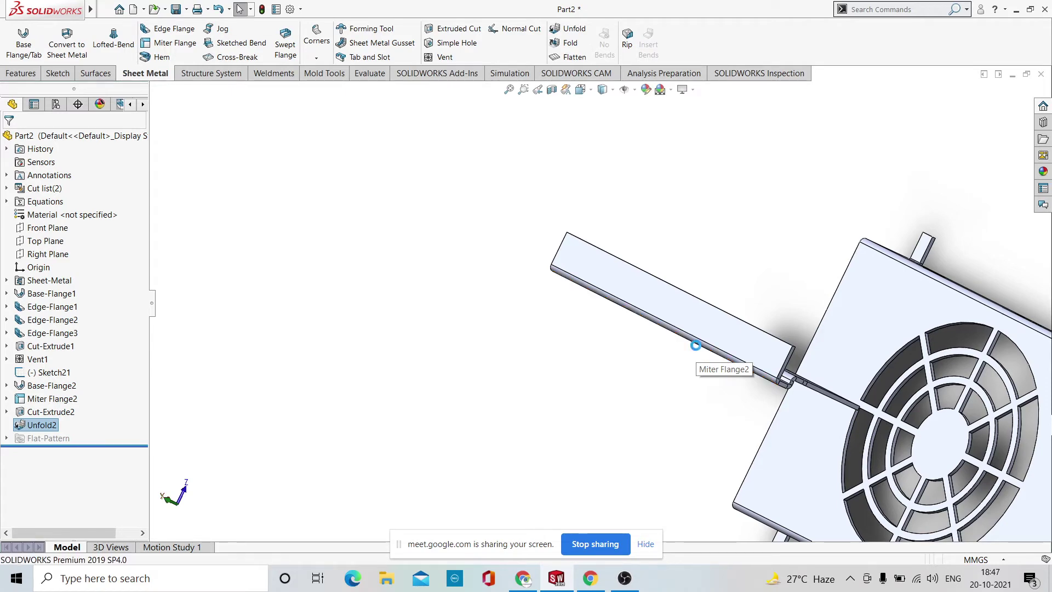
pyautogui.hotkey('ctrl', '7')
pyautogui.hotkey('ctrl', 'z')
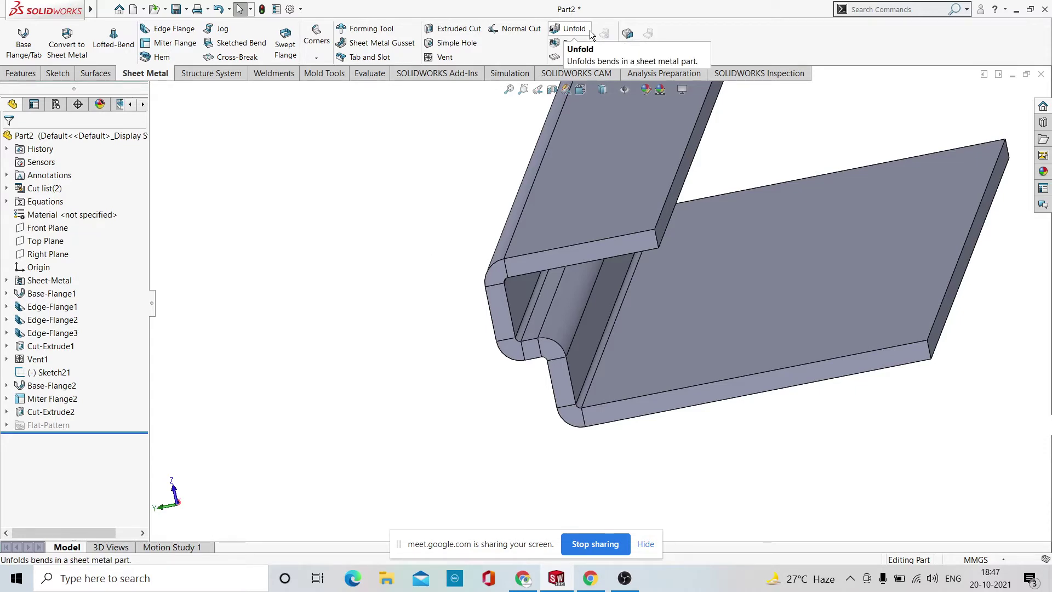
# Examine the separate plate's miter flange bends up close and compare the plate with the vented part.
pyautogui.scroll(8, 620, 161)
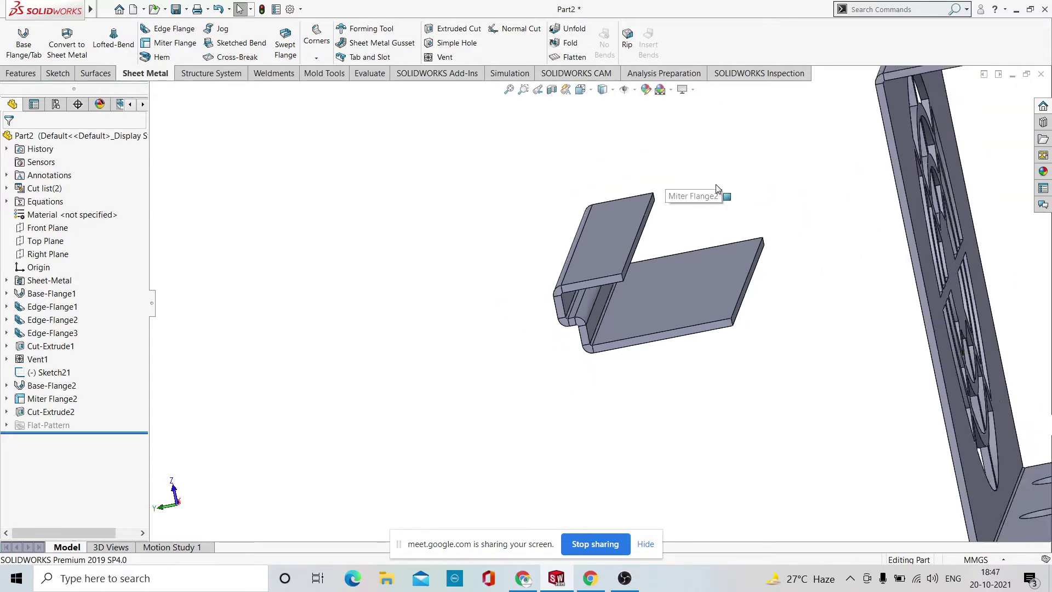
pyautogui.moveTo(730, 153); pyautogui.dragTo(888, 174, button='middle')
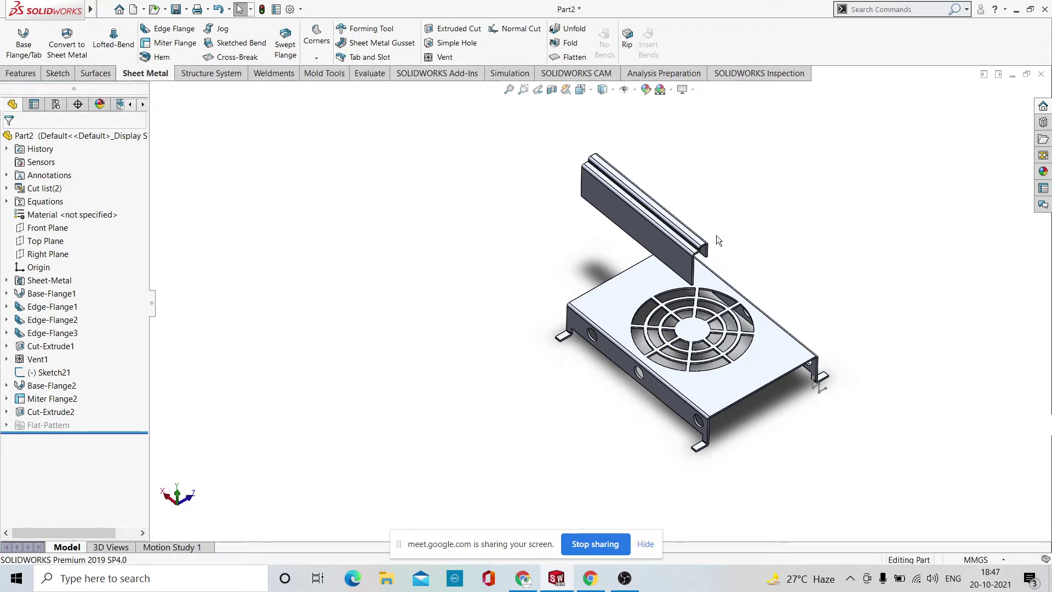
pyautogui.scroll(3, 727, 241)
pyautogui.moveTo(727, 241); pyautogui.dragTo(601, 299, button='middle')
pyautogui.scroll(-5, 600, 299)
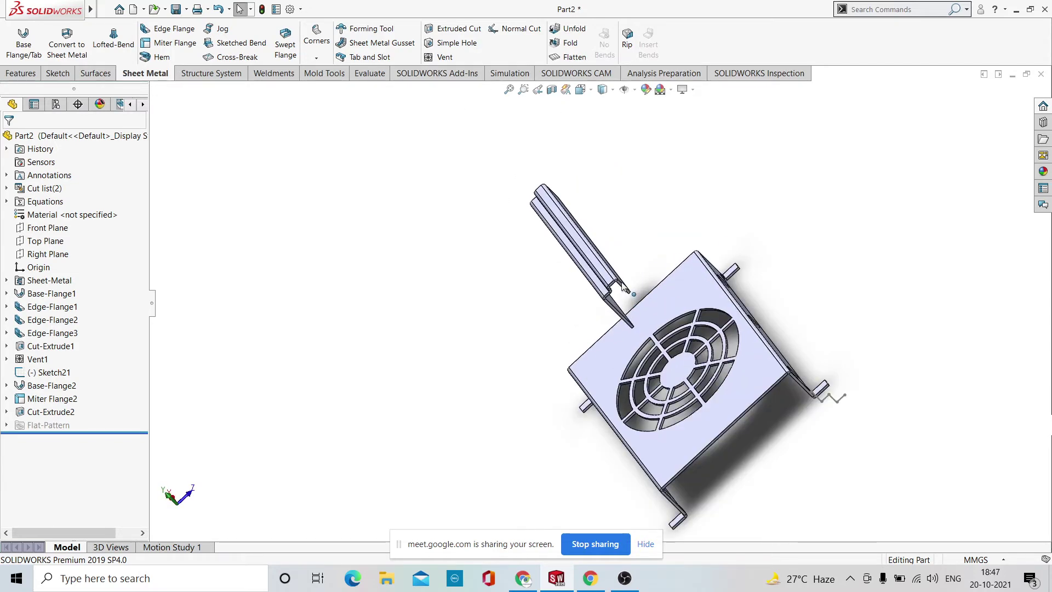
pyautogui.scroll(-3, 601, 298)
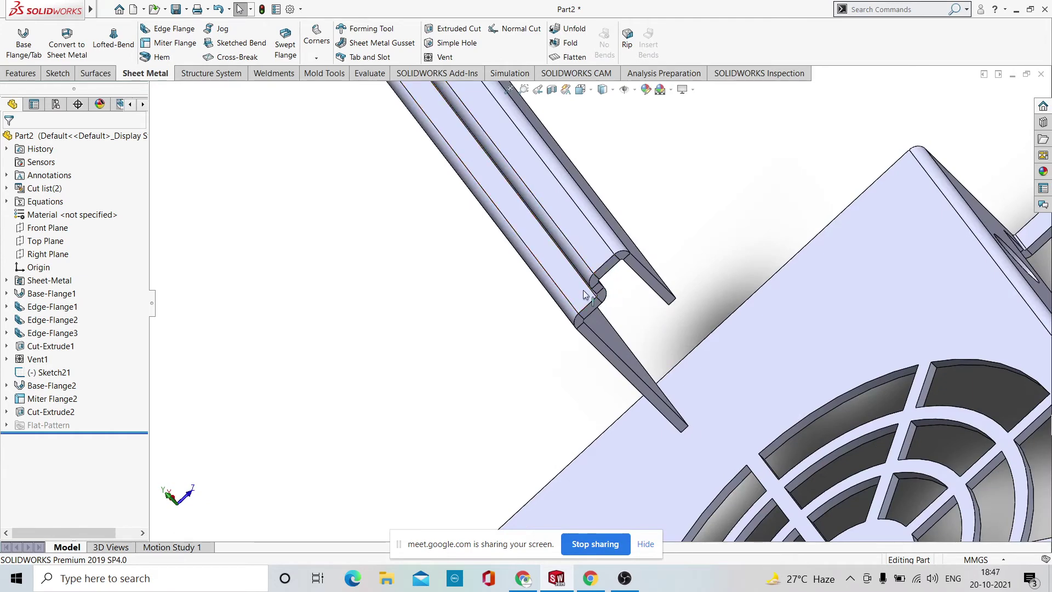
pyautogui.scroll(5, 786, 312)
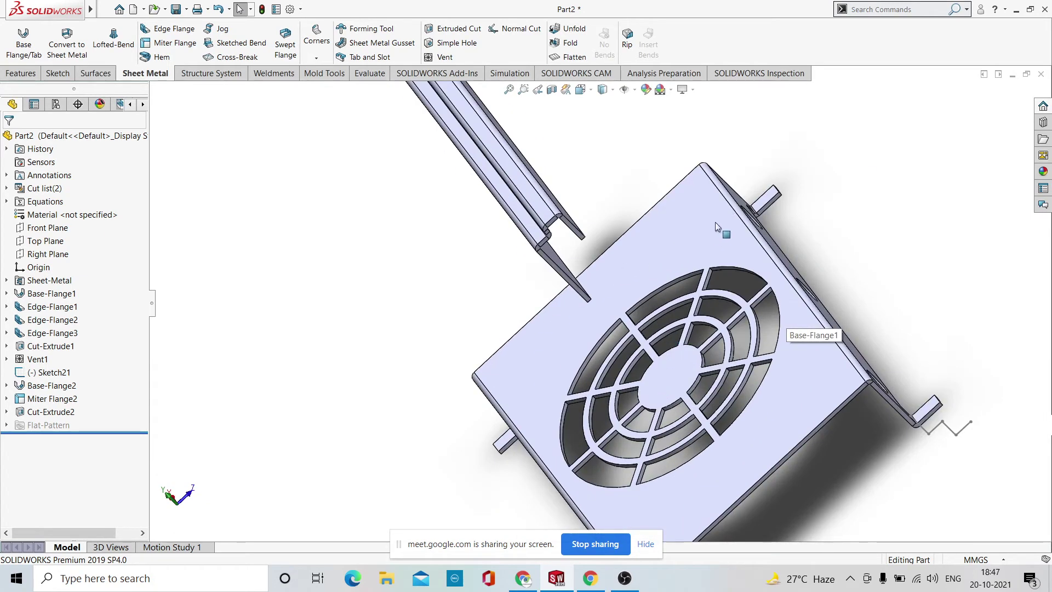
pyautogui.scroll(2, 610, 254)
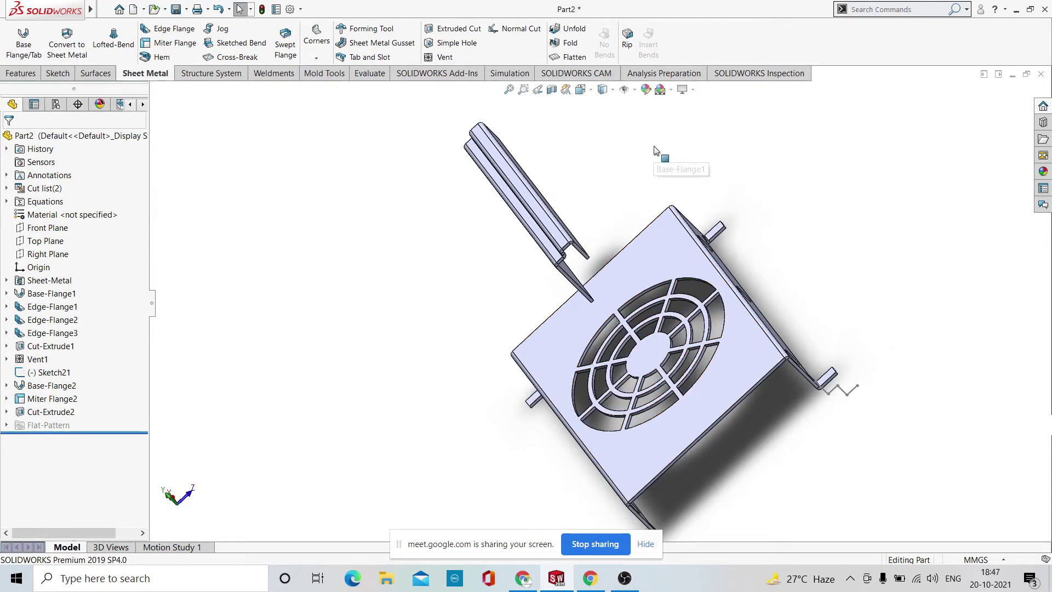
pyautogui.moveTo(656, 151); pyautogui.dragTo(567, 226, button='middle')
pyautogui.scroll(-4, 553, 295)
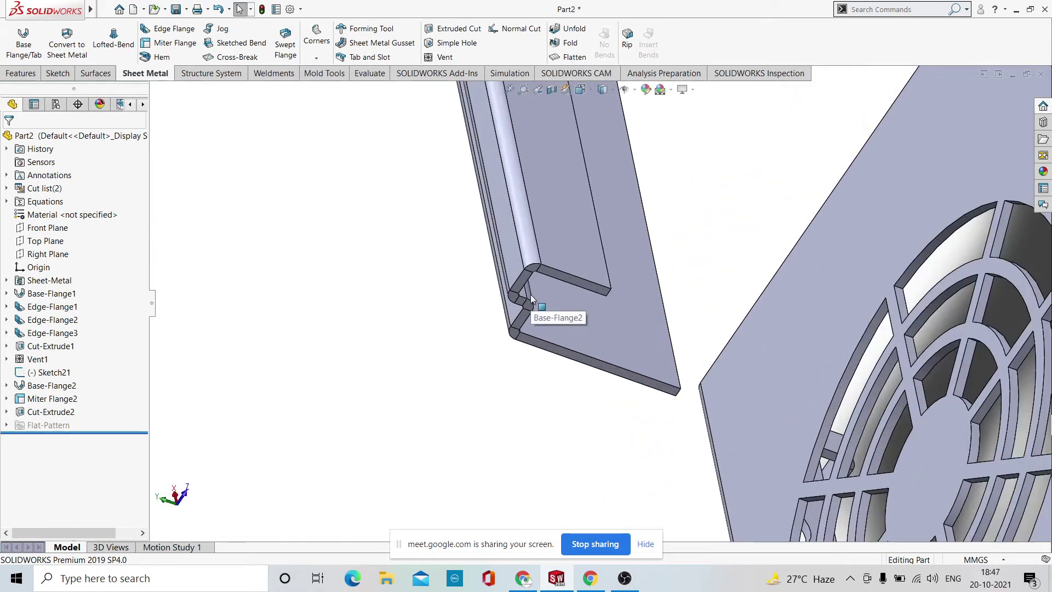
pyautogui.scroll(-2, 534, 301)
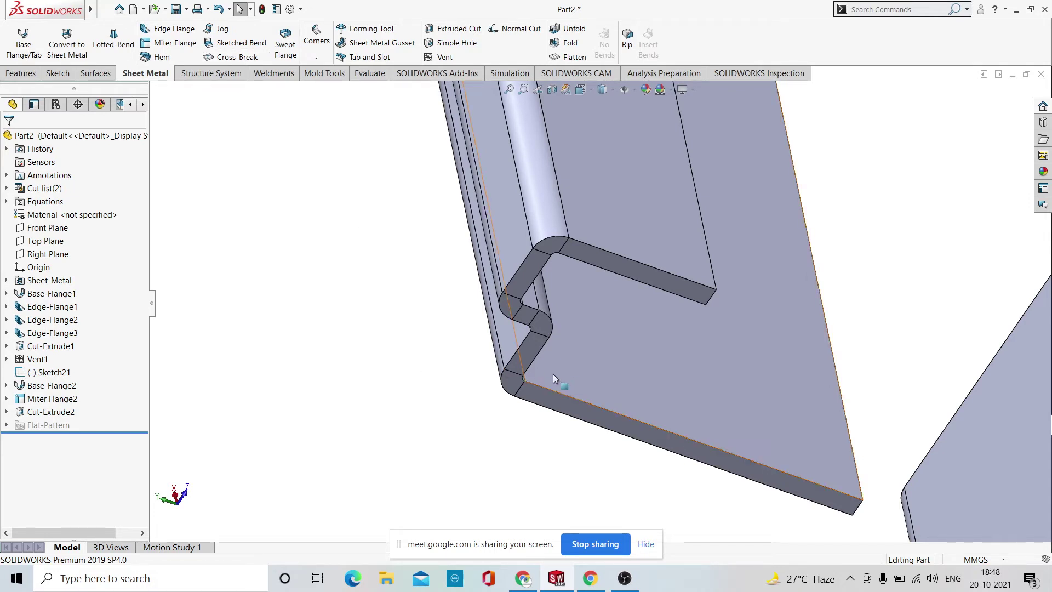
# Unfold only the bend adjoining the separate plate's large flat face, keeping that large face fixed.
pyautogui.scroll(5, 517, 377)
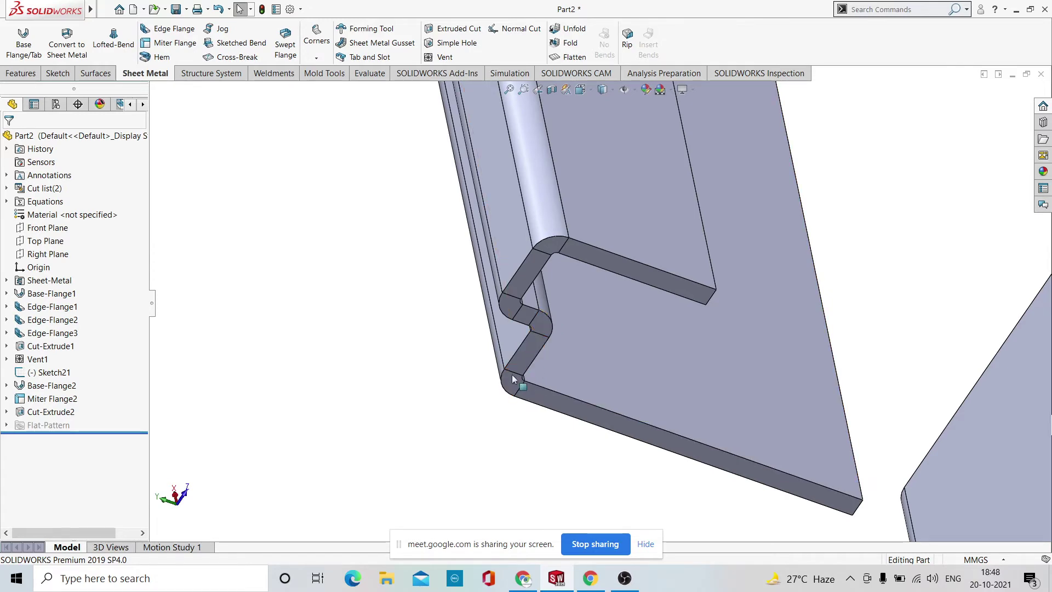
pyautogui.moveTo(700, 276); pyautogui.dragTo(557, 249, button='middle')
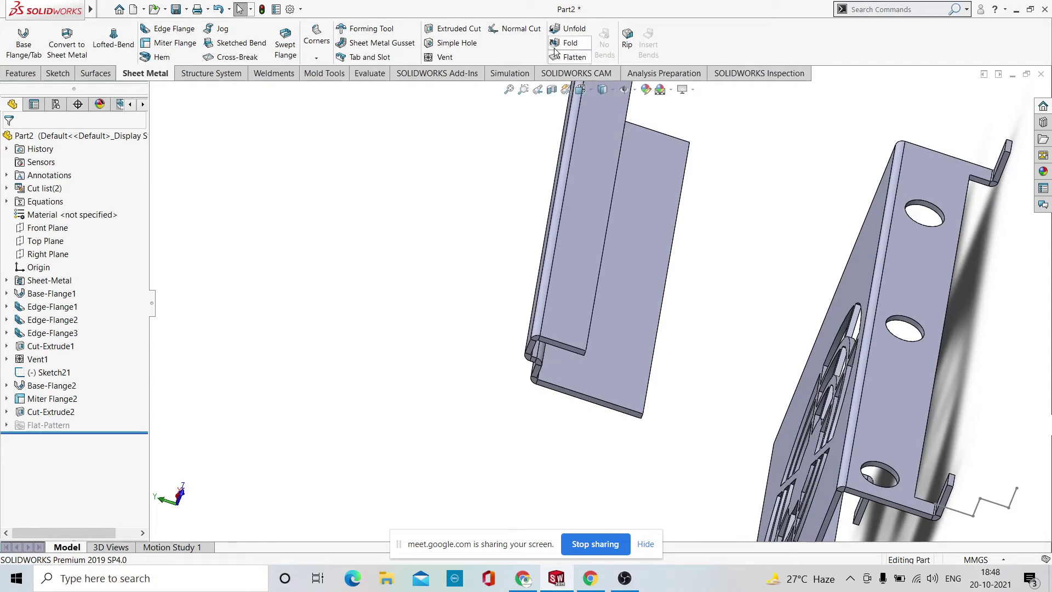
pyautogui.click(570, 32)
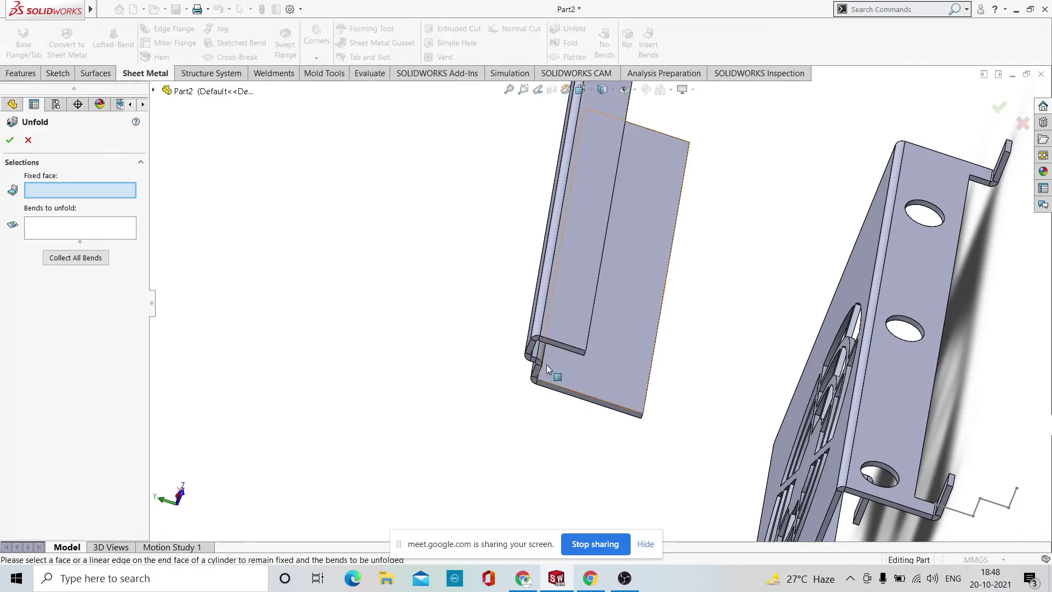
pyautogui.click(567, 371)
pyautogui.scroll(-6, 567, 372)
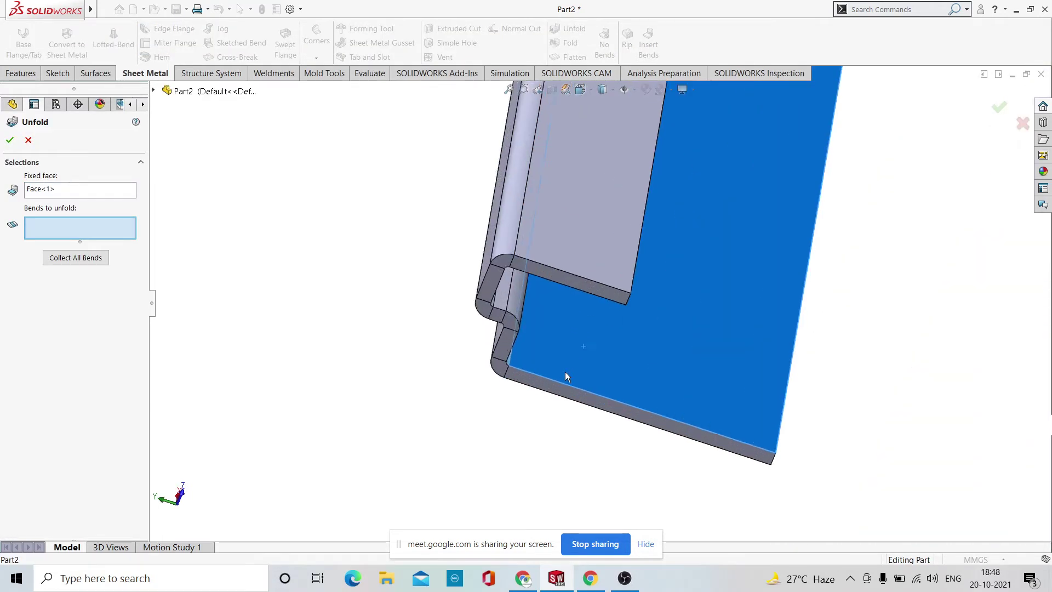
pyautogui.moveTo(559, 321); pyautogui.dragTo(501, 295, button='middle')
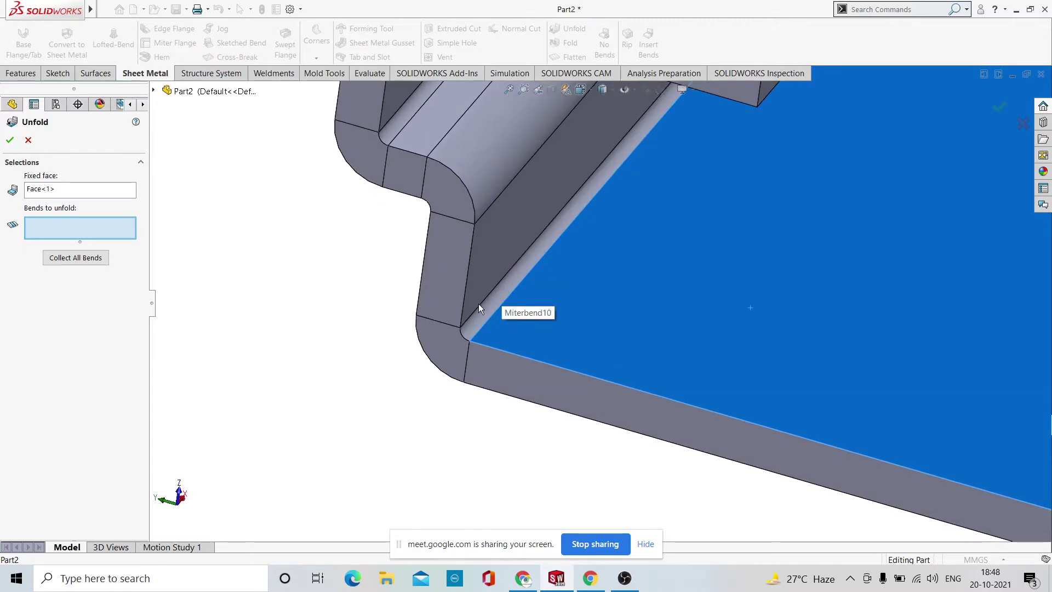
pyautogui.scroll(3, 476, 323)
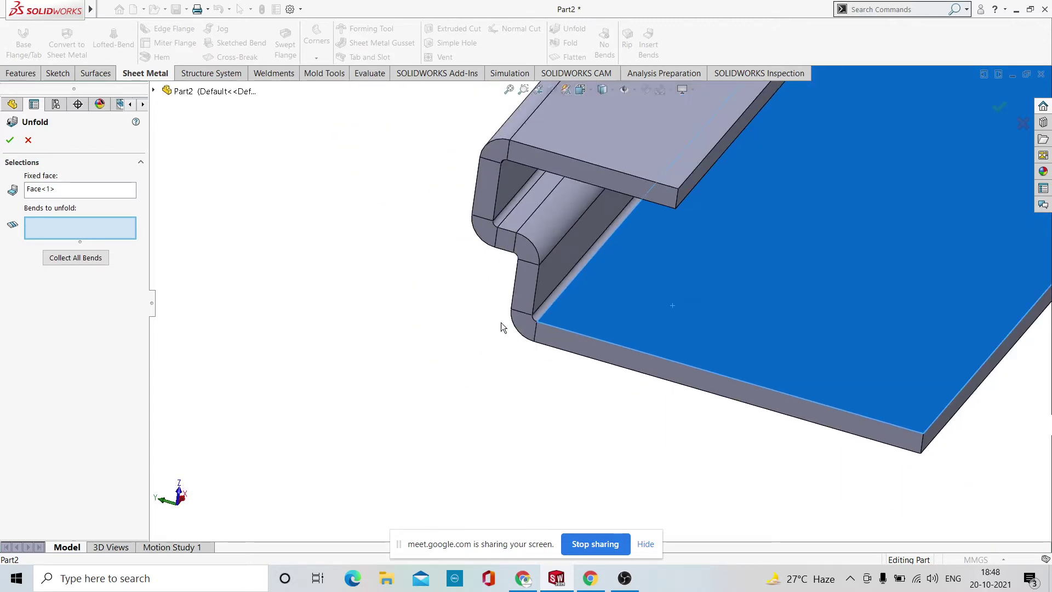
pyautogui.click(537, 316)
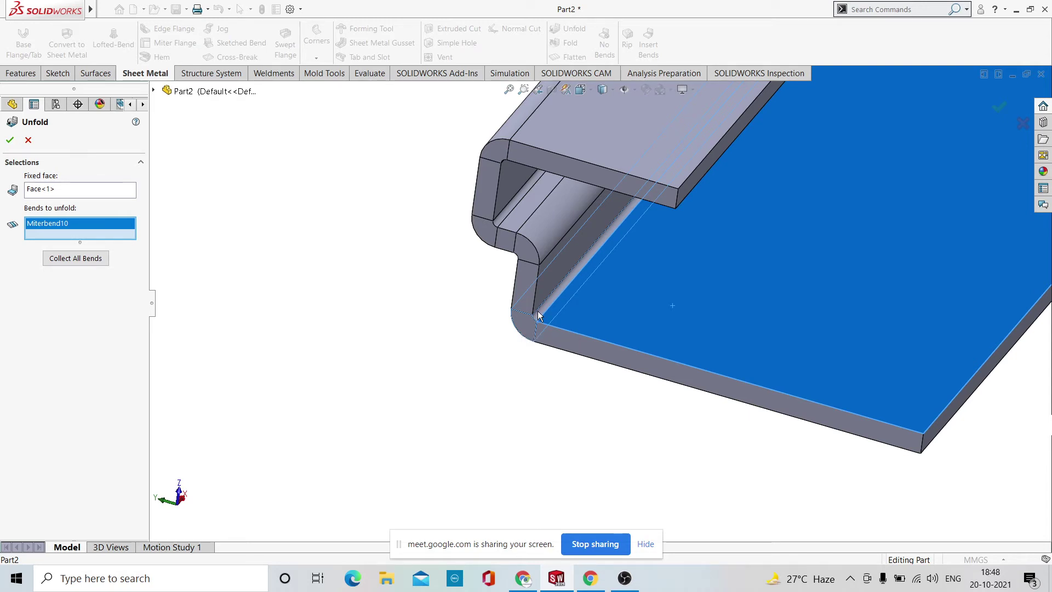
pyautogui.rightClick(537, 311)
pyautogui.click(484, 358)
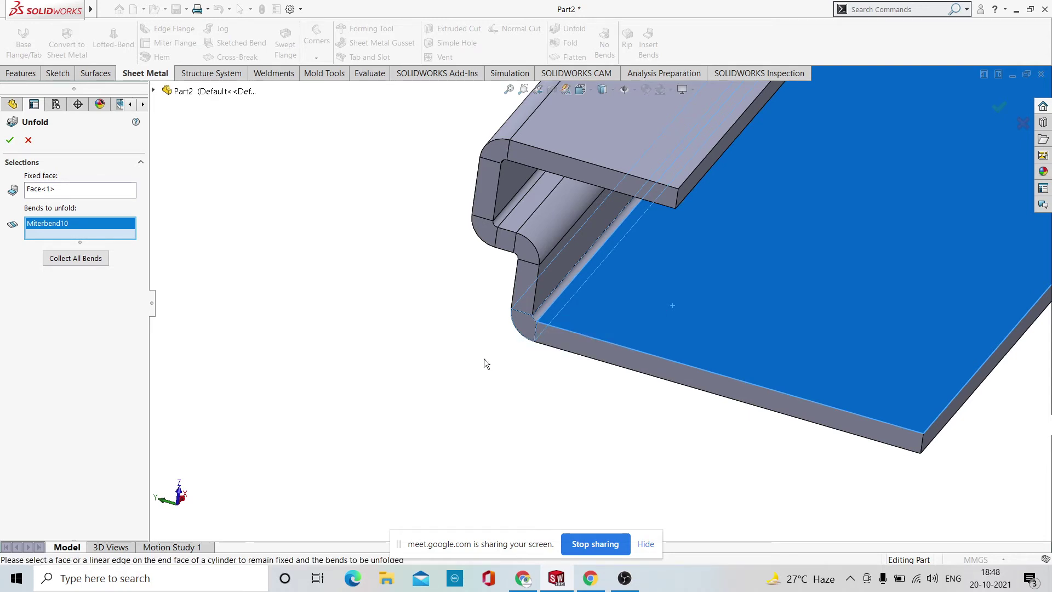
pyautogui.click(552, 298)
pyautogui.click(552, 296)
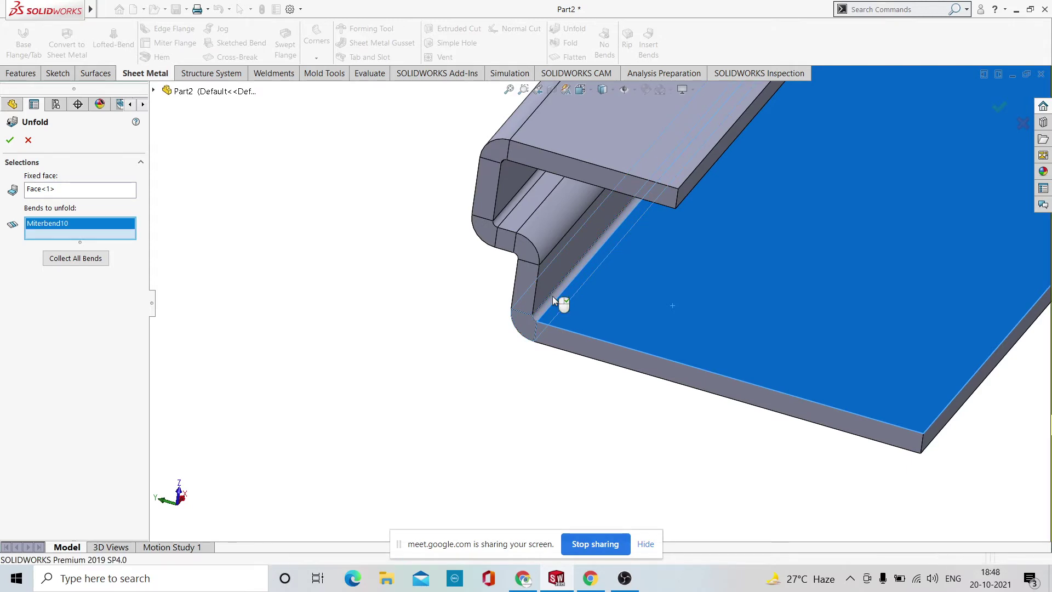
pyautogui.rightClick(552, 297)
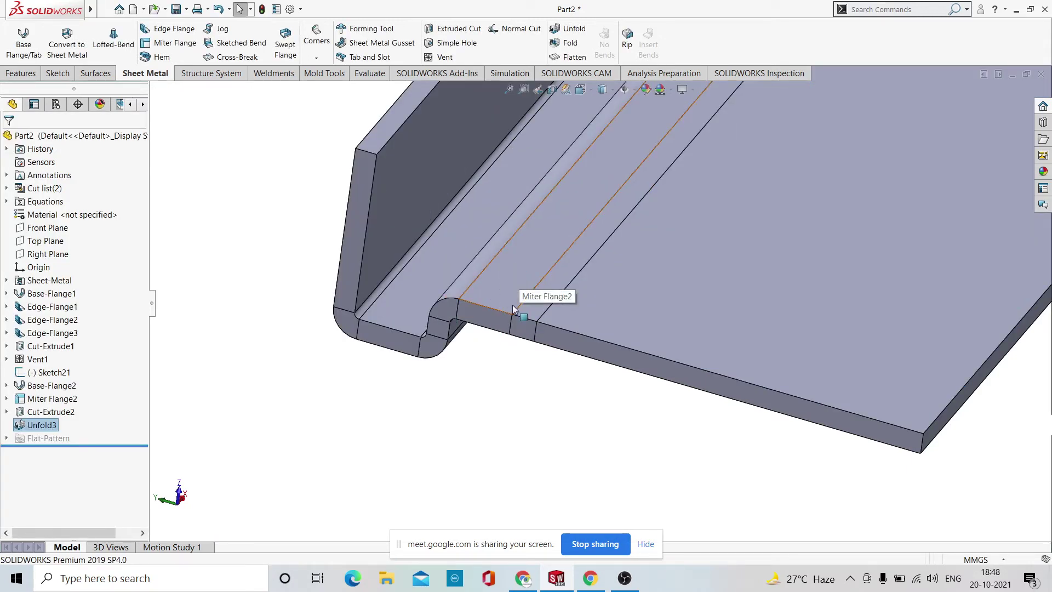
# Unfold the bend at the base of the plate's upright outer flange, keeping the narrow strip beside it fixed.
pyautogui.scroll(5, 534, 304)
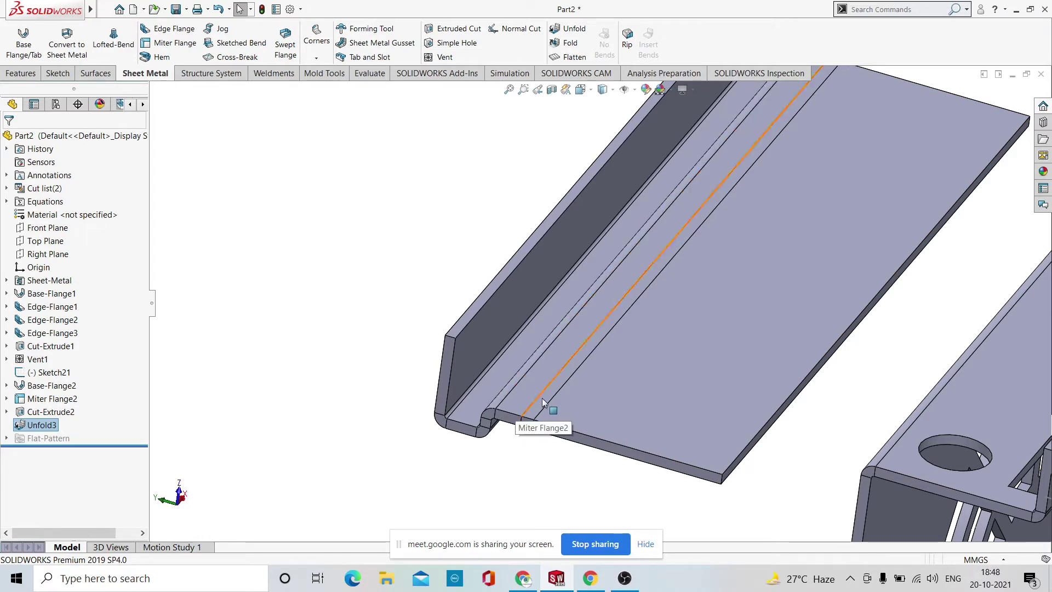
pyautogui.scroll(-2, 514, 412)
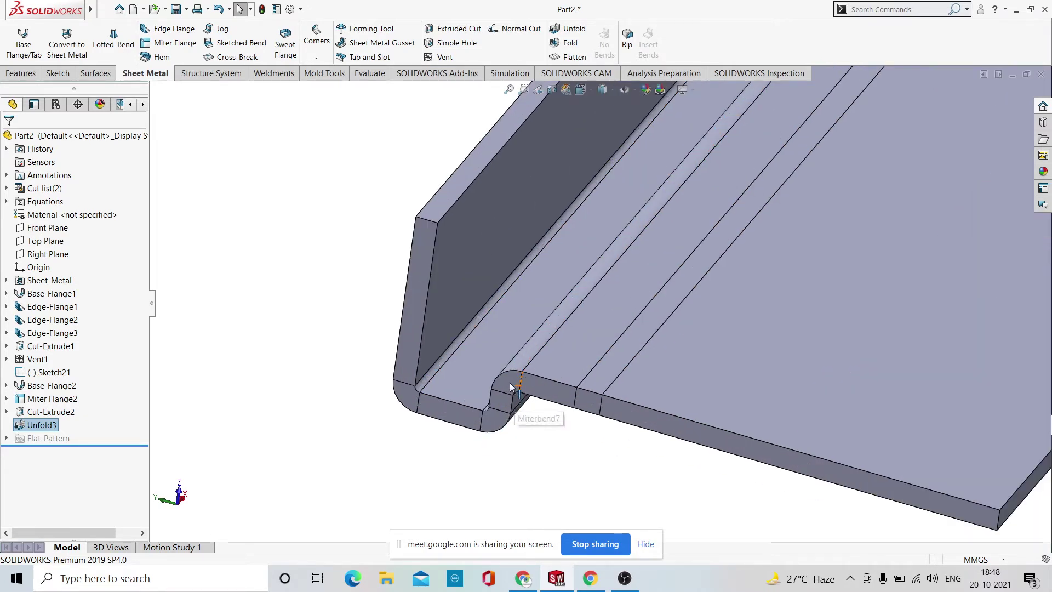
pyautogui.scroll(-1, 518, 375)
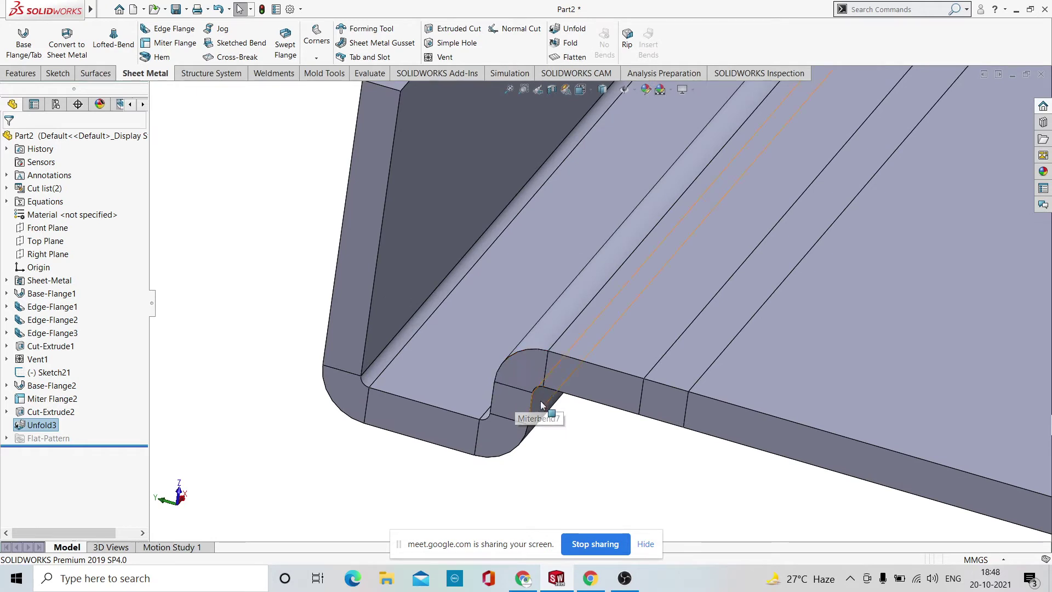
pyautogui.scroll(2, 536, 422)
pyautogui.scroll(2, 541, 417)
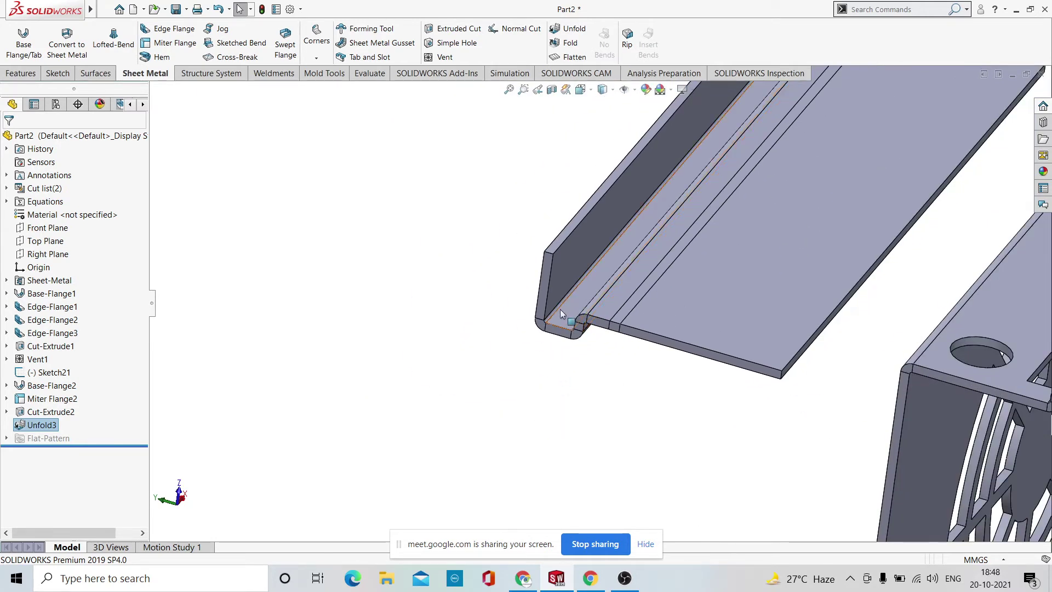
pyautogui.scroll(-3, 560, 309)
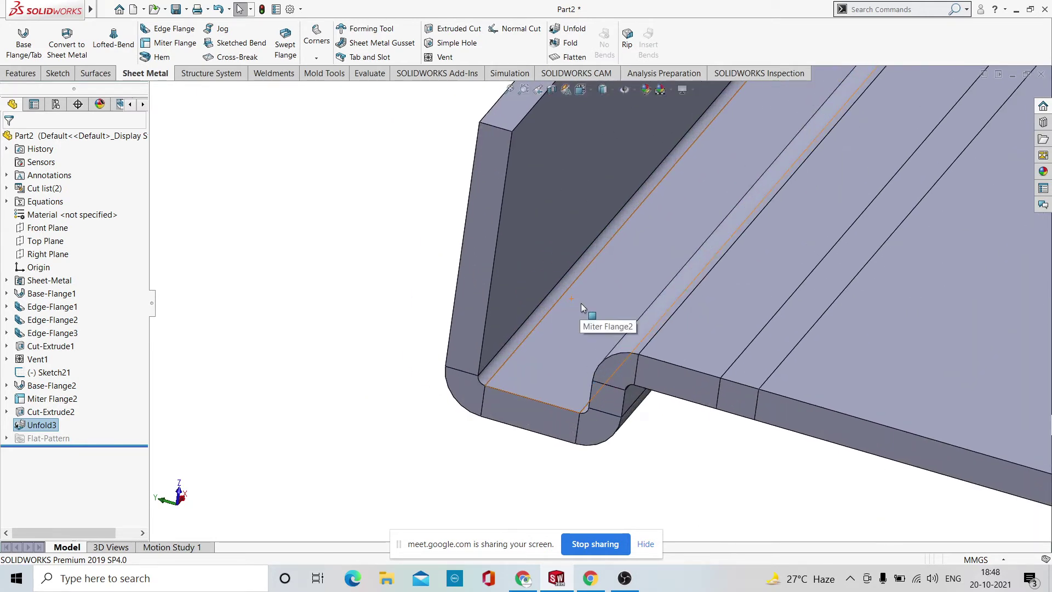
pyautogui.click(570, 30)
pyautogui.click(571, 343)
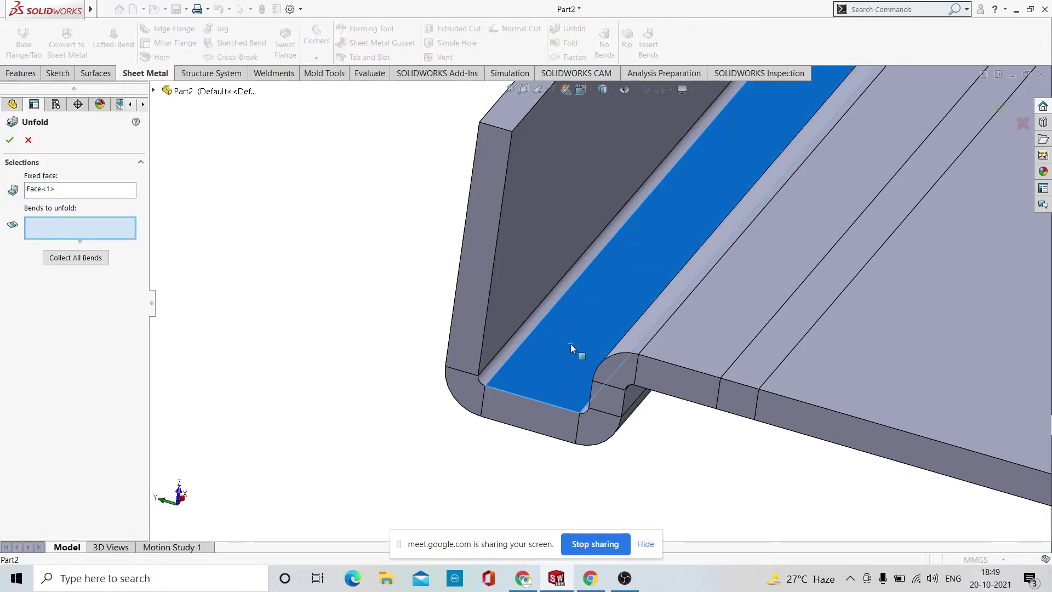
pyautogui.click(491, 377)
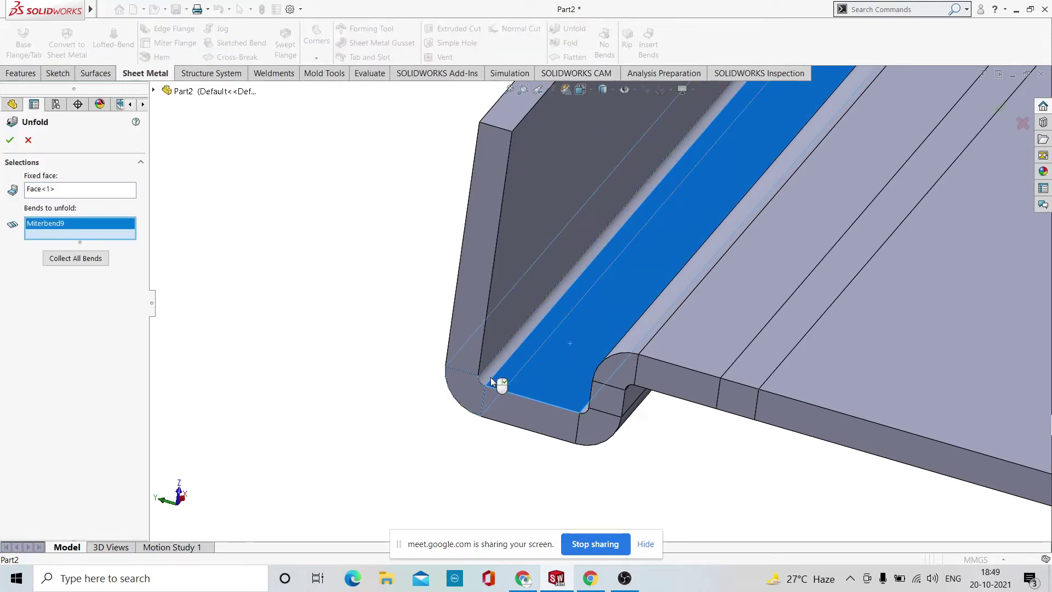
pyautogui.press('Return')
# Examine the plate's flattened bends and the remaining step bends up close, and compare the plate with the vented part.
pyautogui.scroll(5, 491, 375)
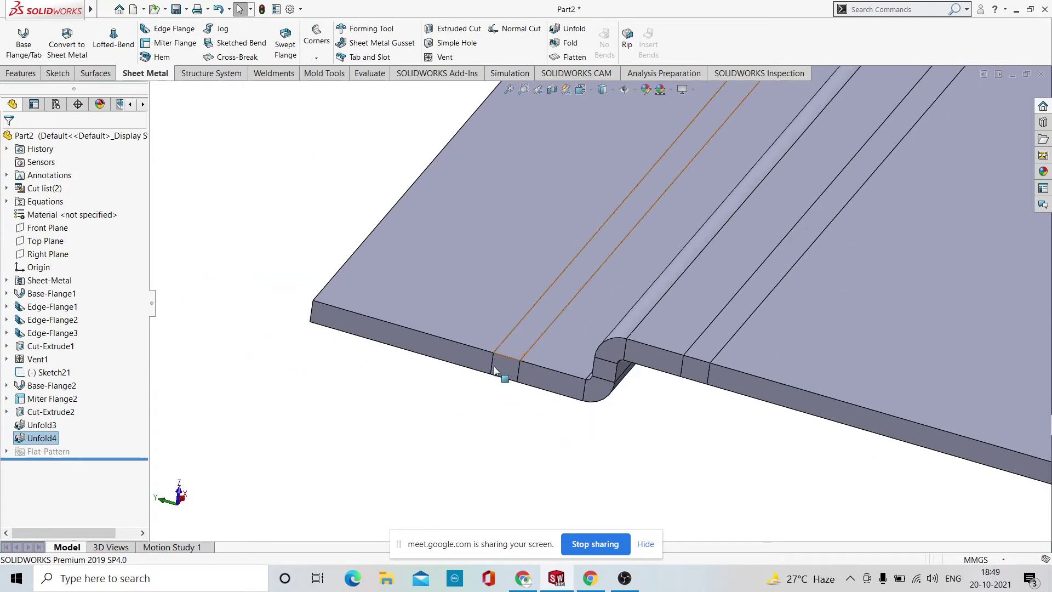
pyautogui.scroll(2, 564, 364)
pyautogui.scroll(-5, 626, 307)
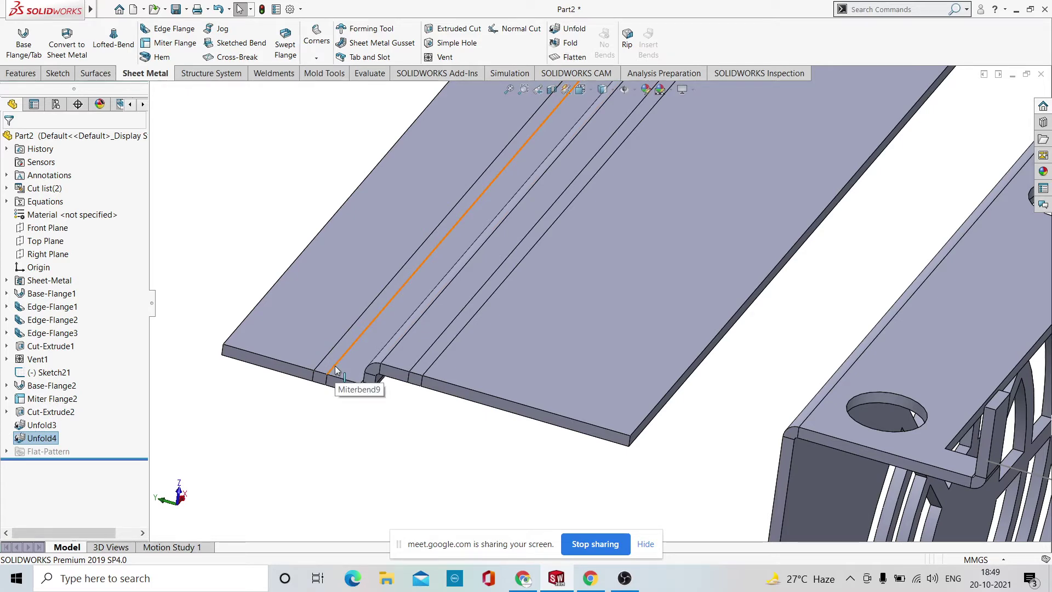
pyautogui.scroll(8, 544, 427)
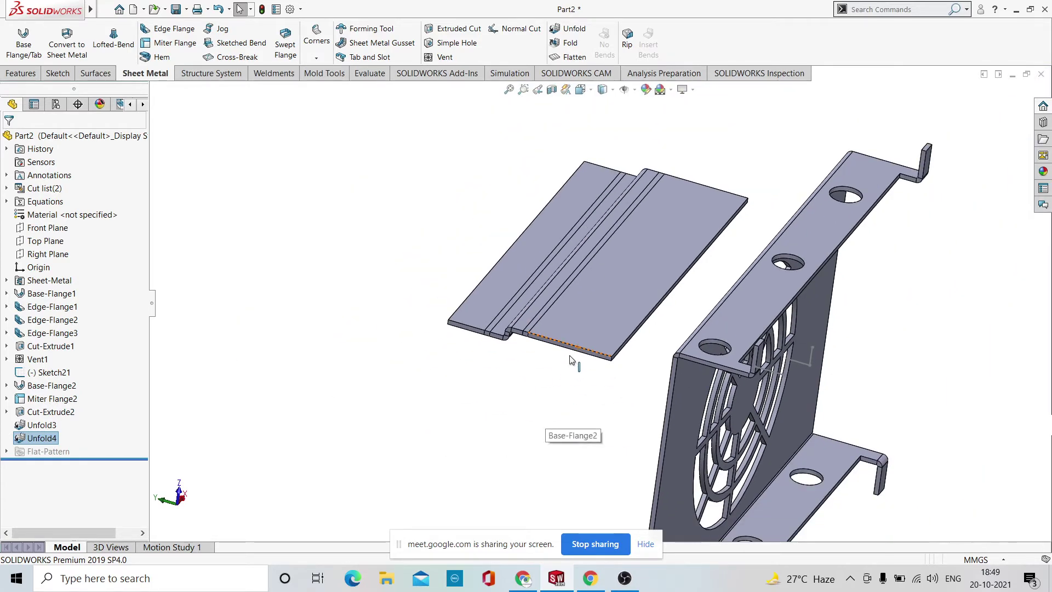
pyautogui.scroll(-8, 570, 329)
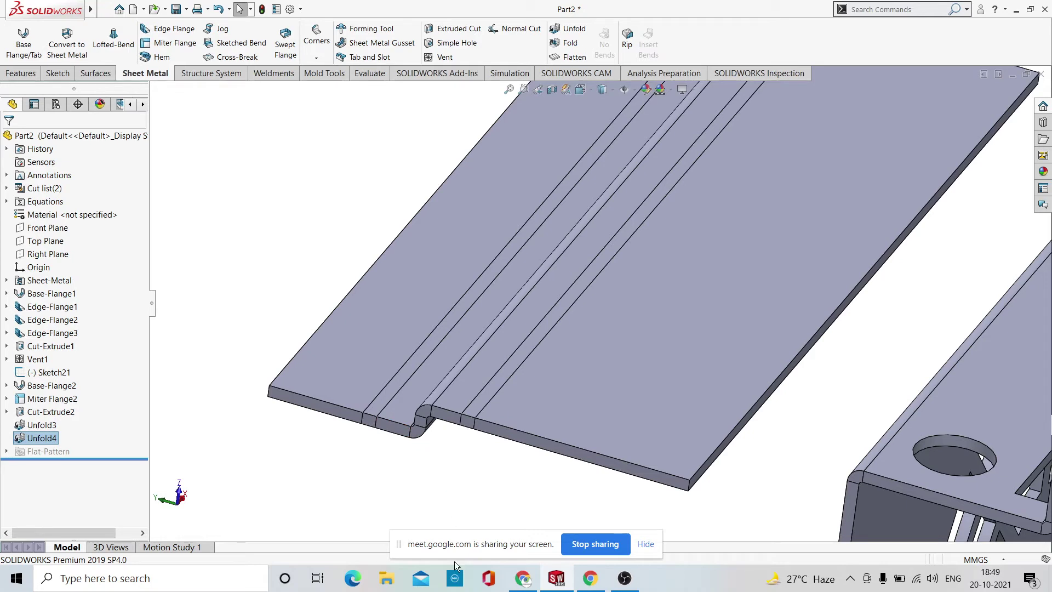
# Check the Google Meet call window, then switch back to the SolidWorks part.
pyautogui.moveTo(524, 571)
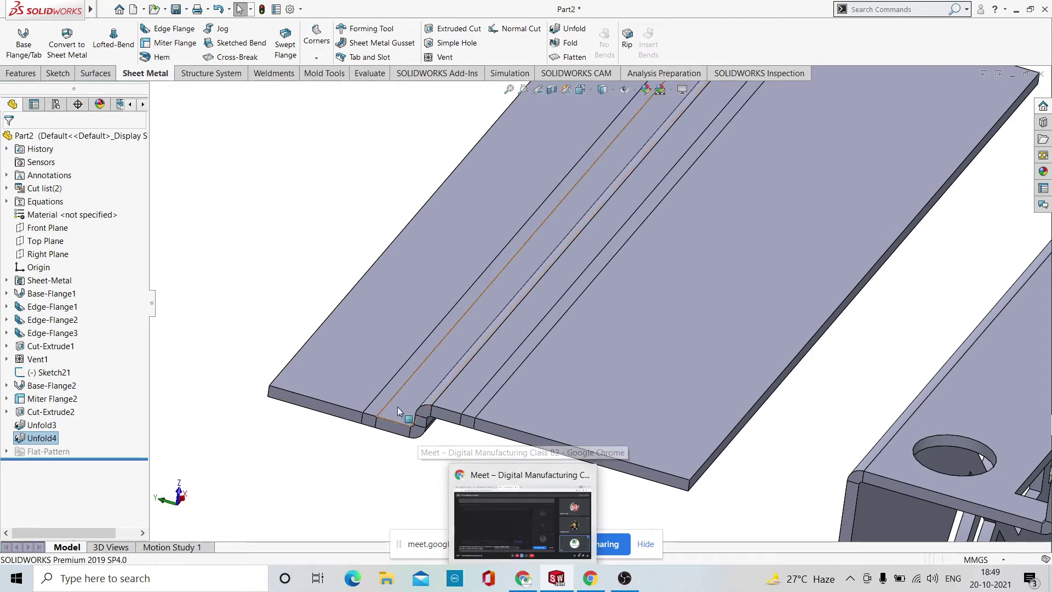
pyautogui.scroll(3, 510, 422)
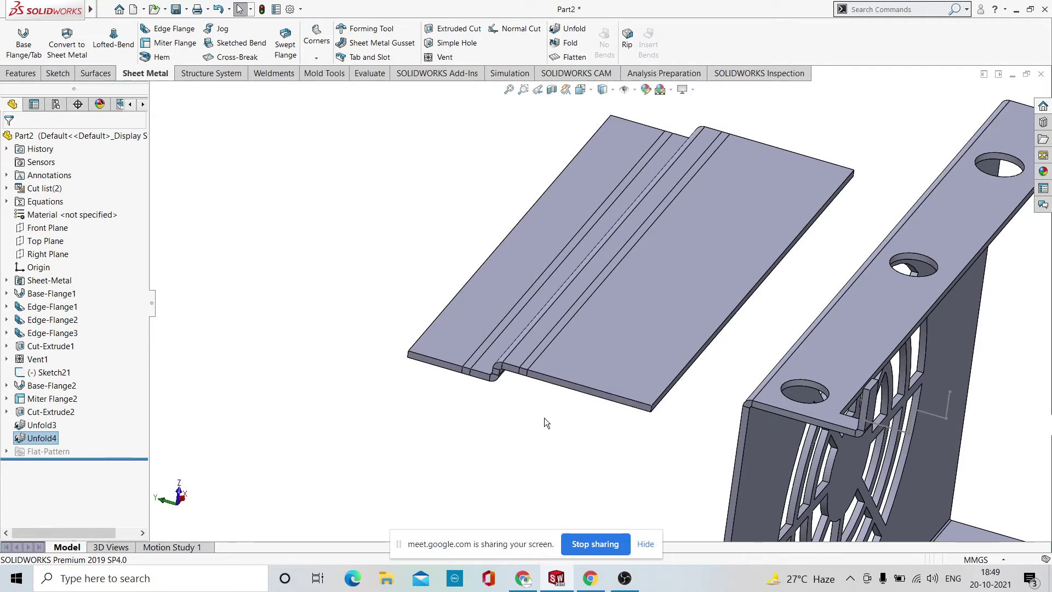
pyautogui.click(523, 582)
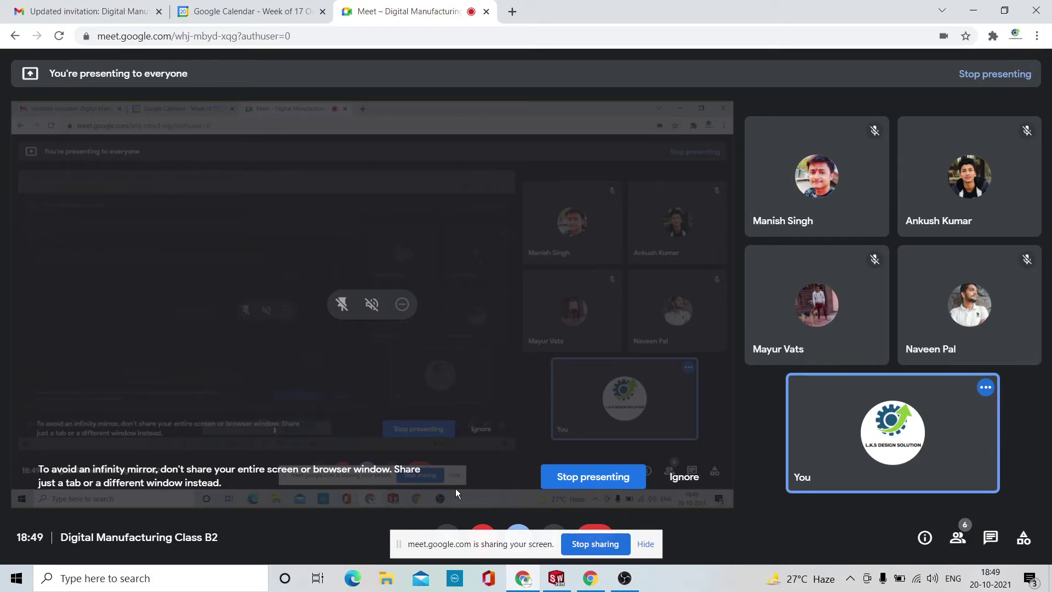
pyautogui.click(556, 578)
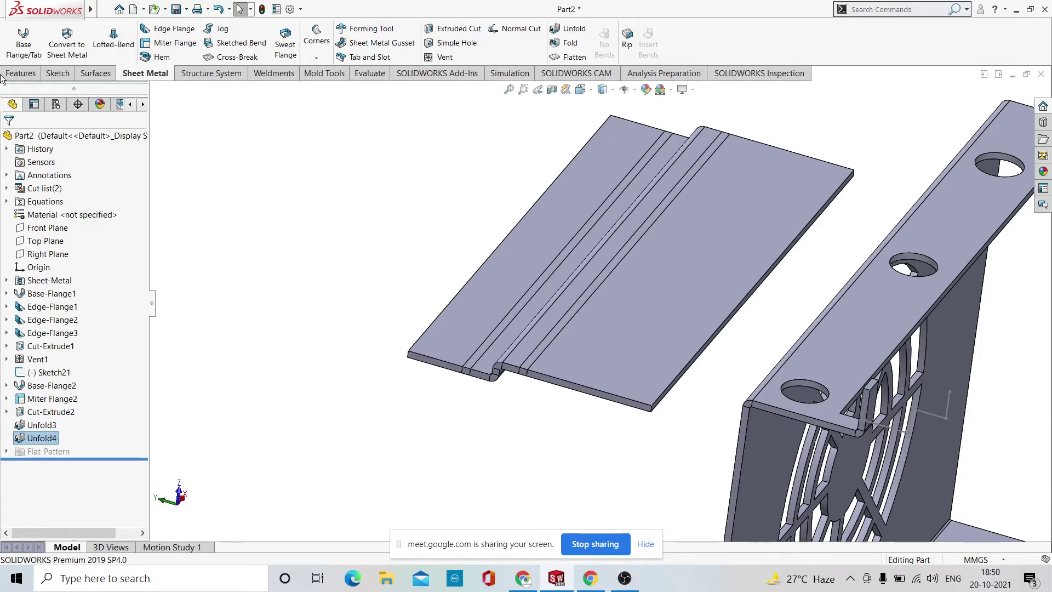
# Examine the partly unfolded plate and the vented part together from several angles.
pyautogui.scroll(5, 348, 384)
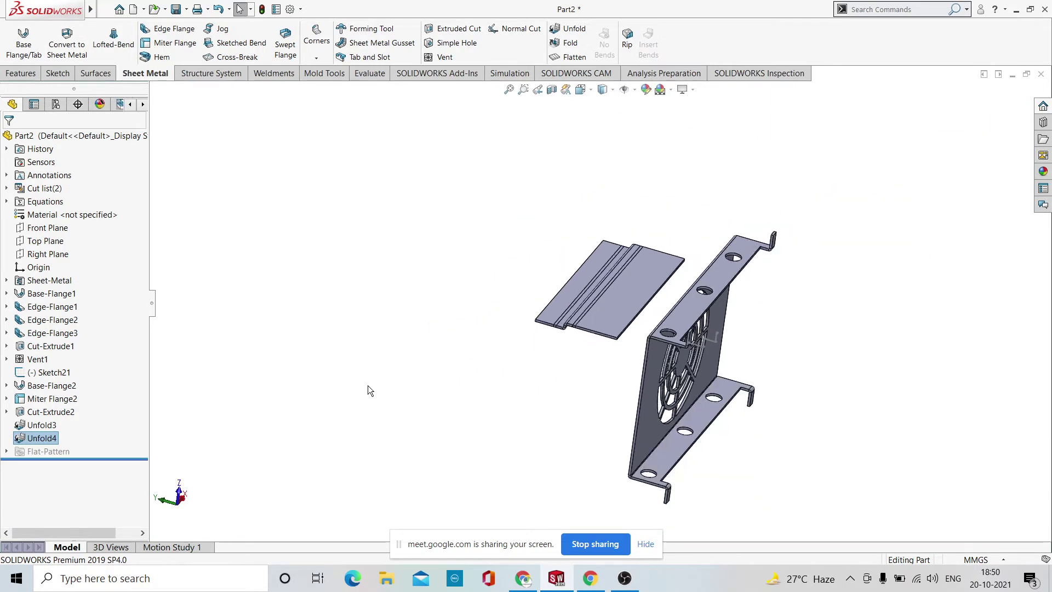
pyautogui.moveTo(367, 385); pyautogui.dragTo(633, 397, button='middle')
pyautogui.scroll(-3, 626, 335)
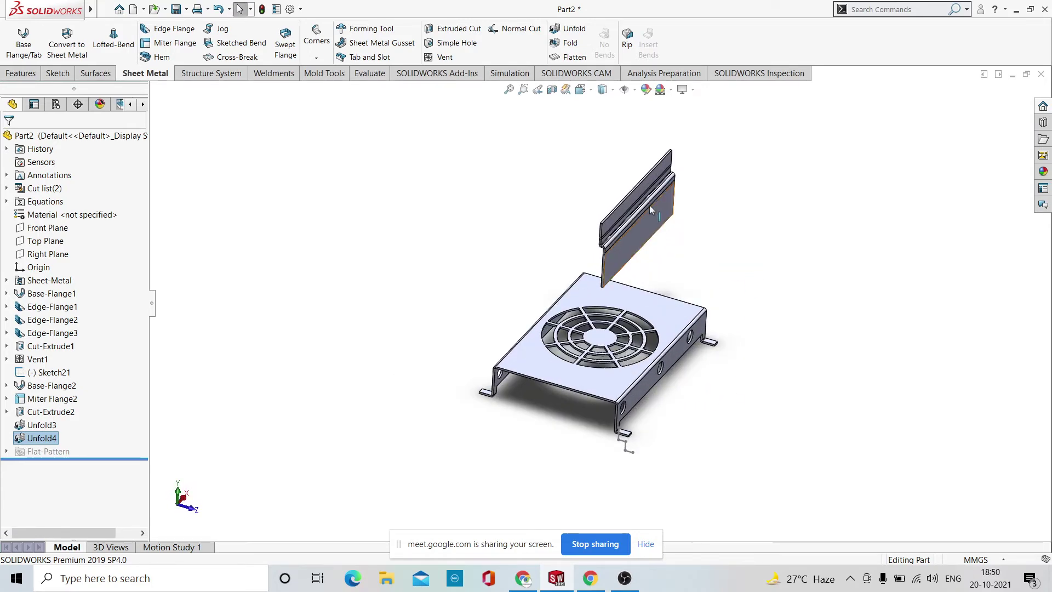
pyautogui.scroll(-3, 652, 197)
pyautogui.scroll(3, 648, 284)
pyautogui.scroll(2, 707, 303)
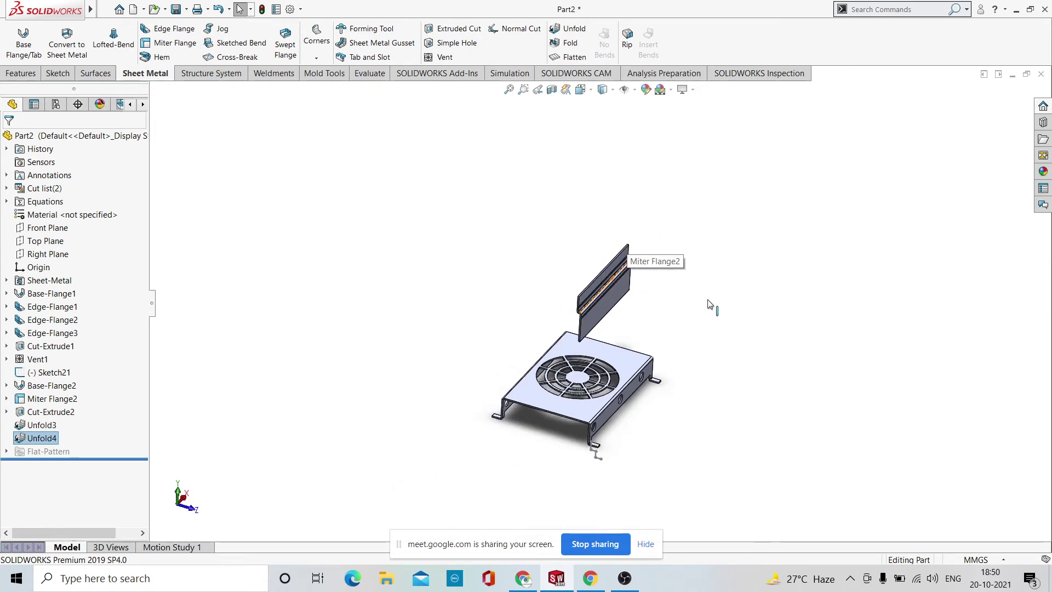
pyautogui.moveTo(694, 328); pyautogui.dragTo(639, 281, button='middle')
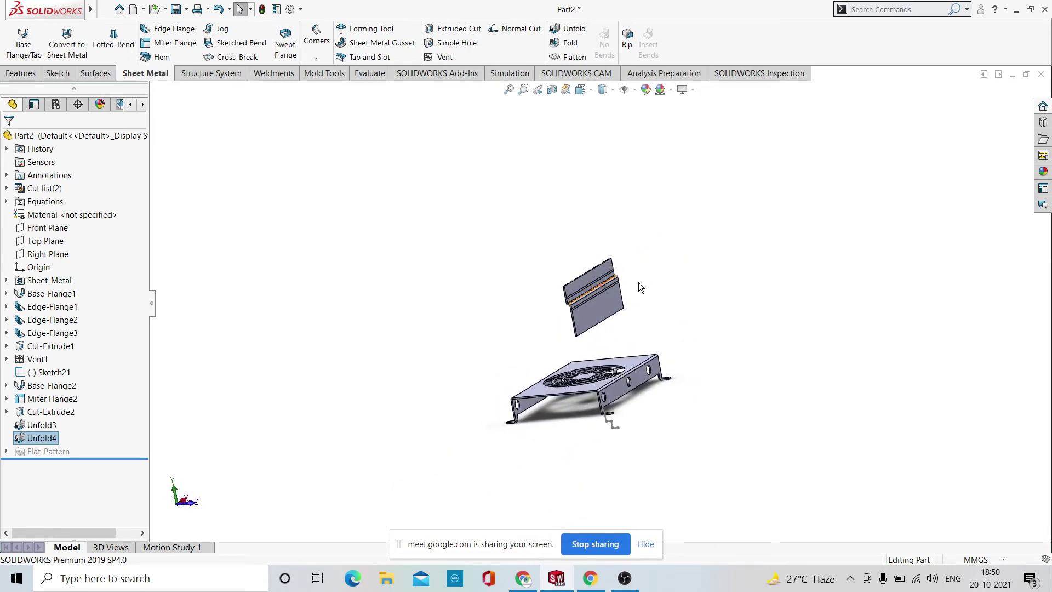
pyautogui.scroll(-2, 555, 327)
pyautogui.scroll(2, 615, 342)
pyautogui.scroll(-1, 616, 342)
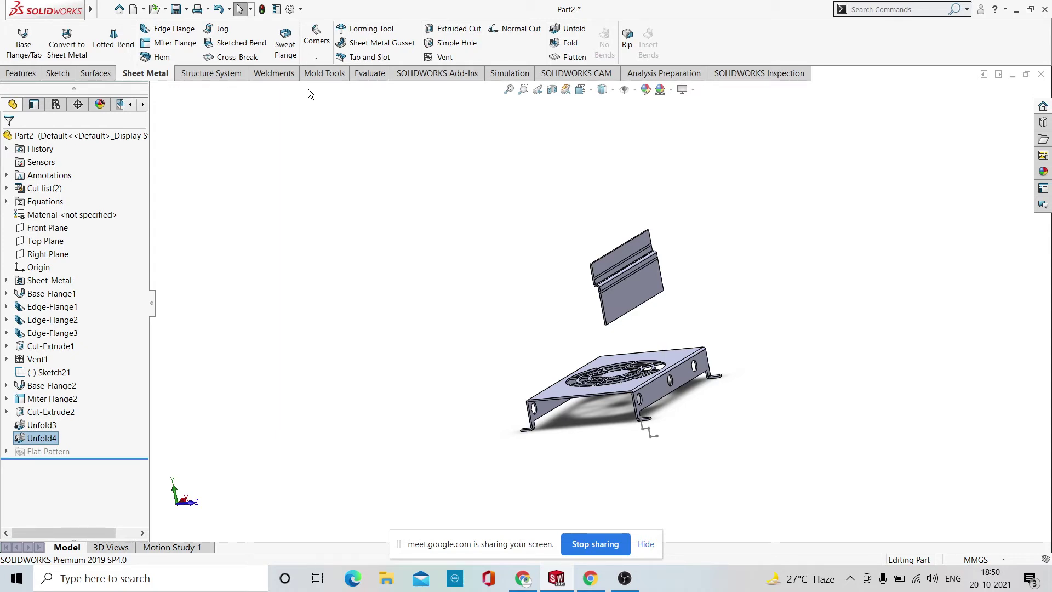
# Start a sketch on the plate's large flat face, on the side facing the vented part, and view it straight on.
pyautogui.scroll(4, 684, 314)
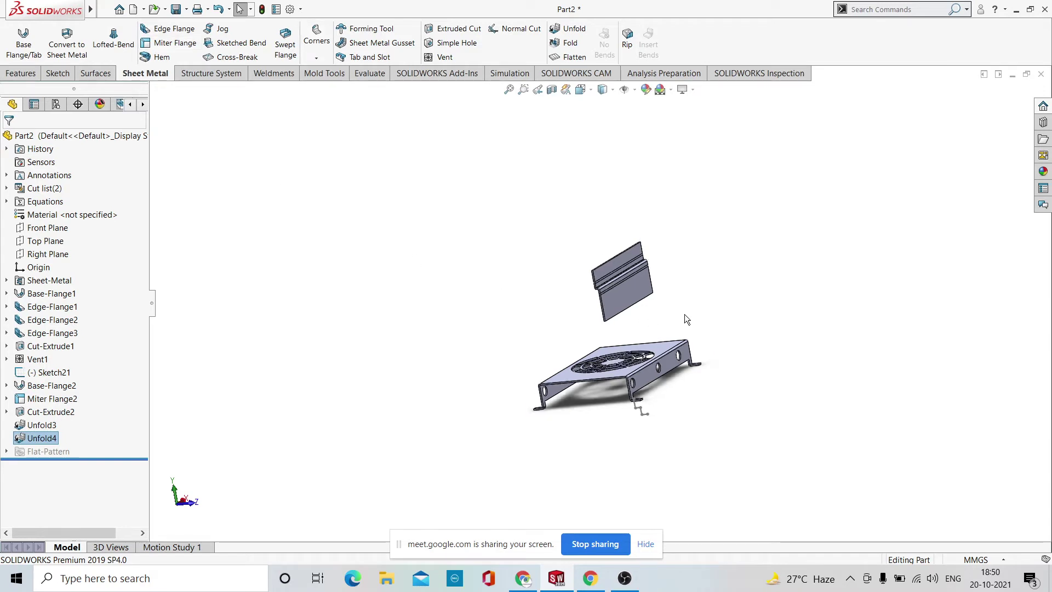
pyautogui.moveTo(690, 245); pyautogui.dragTo(660, 254, button='middle')
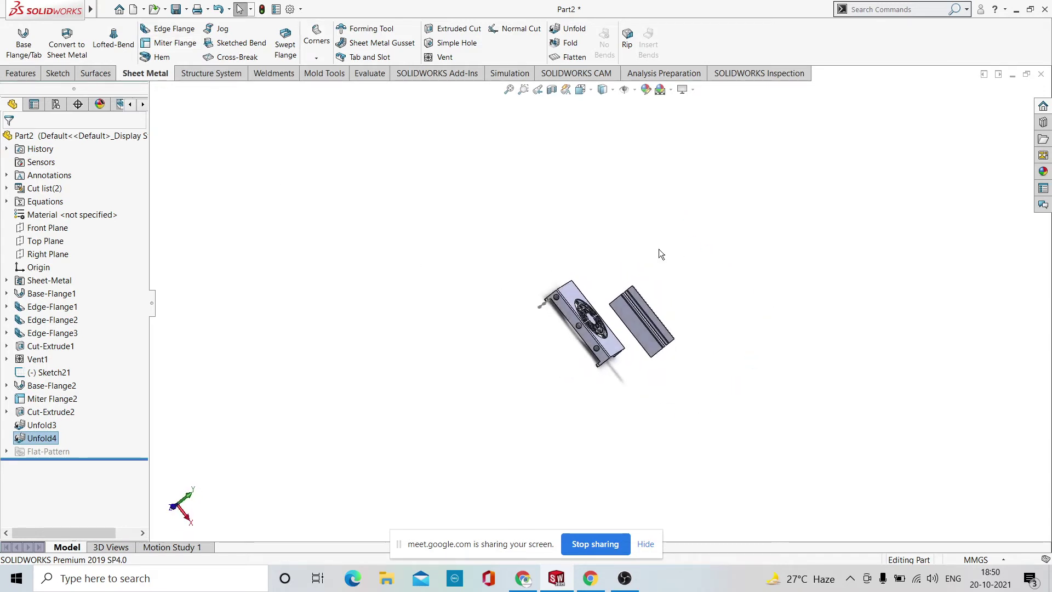
pyautogui.scroll(-5, 646, 340)
pyautogui.scroll(-3, 625, 284)
pyautogui.click(582, 290)
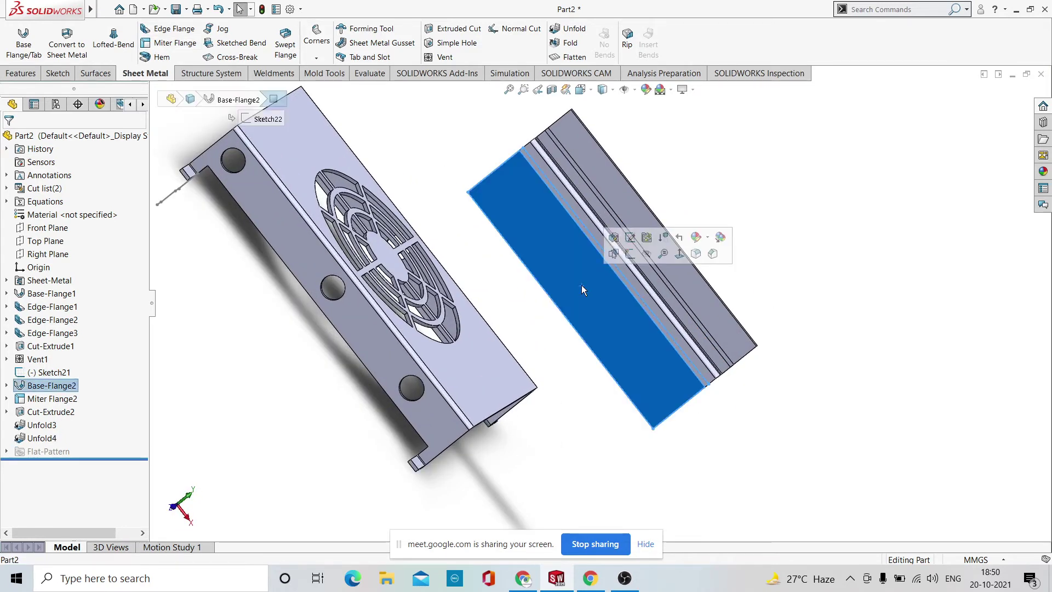
pyautogui.click(630, 255)
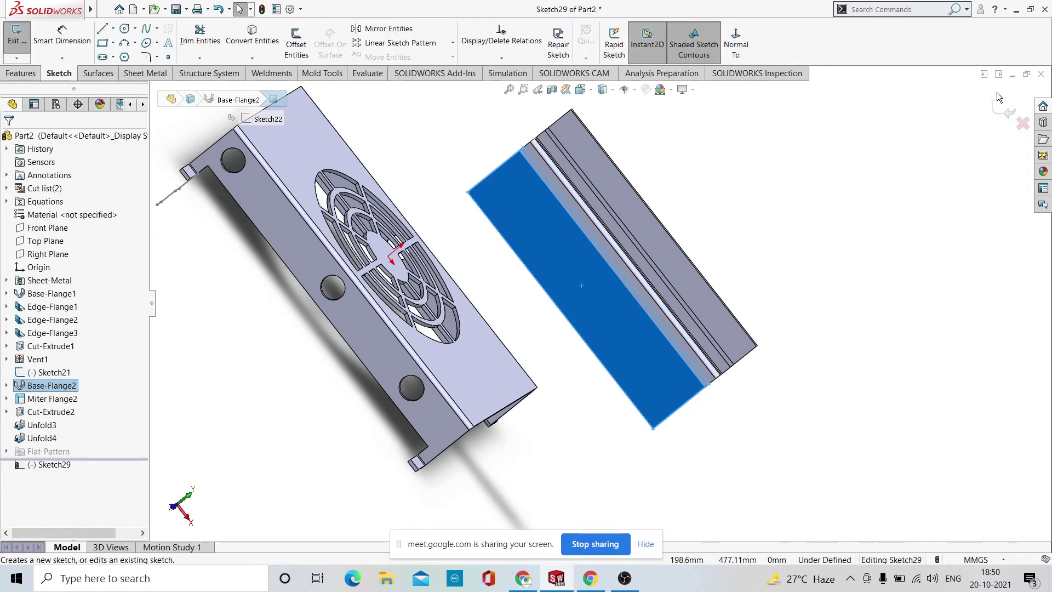
pyautogui.click(735, 44)
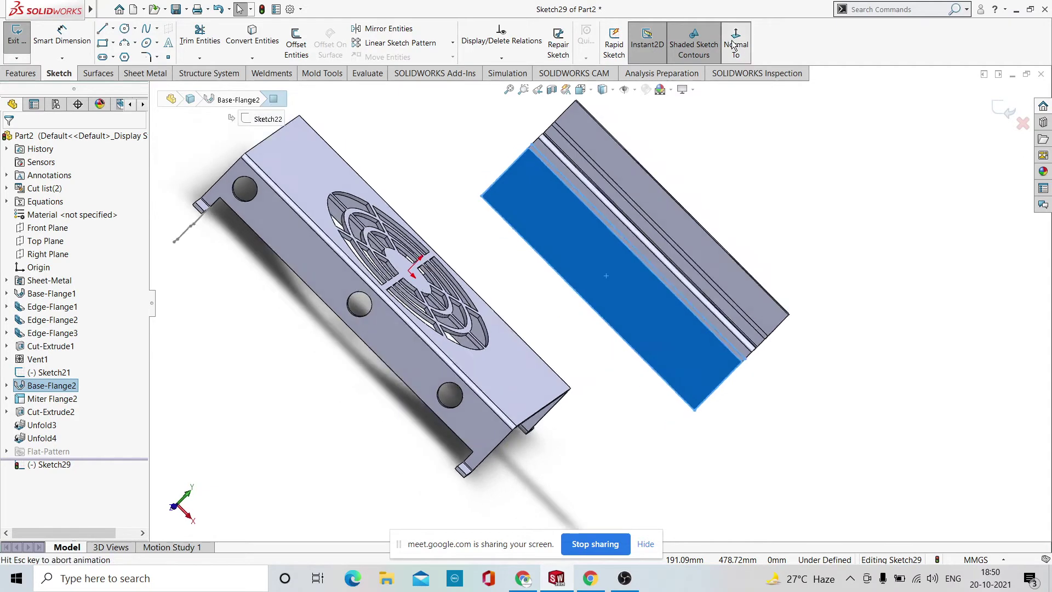
pyautogui.click(921, 211)
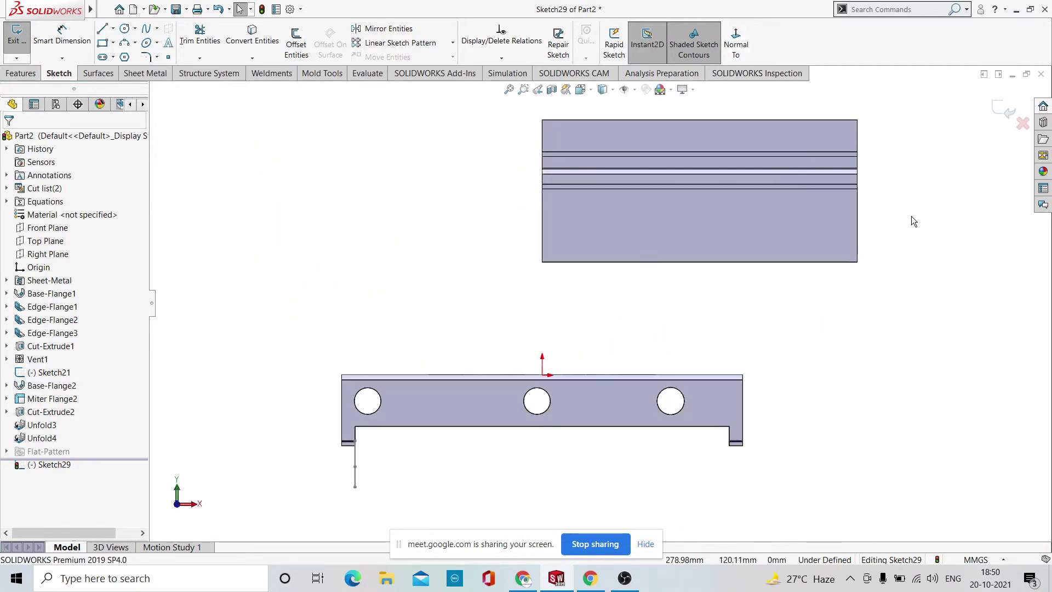
pyautogui.click(712, 189)
pyautogui.scroll(-1, 712, 189)
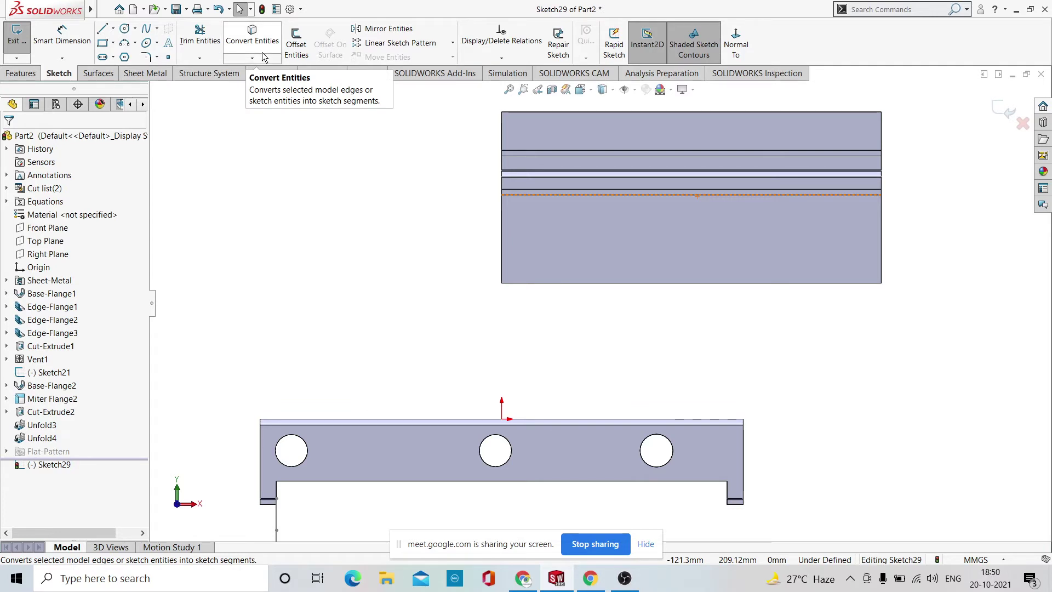
# Sketch a diagonal line about 69 mm long across the face's lower outer corner, from its lower edge to its side edge, and finish the sketch.
pyautogui.click(102, 29)
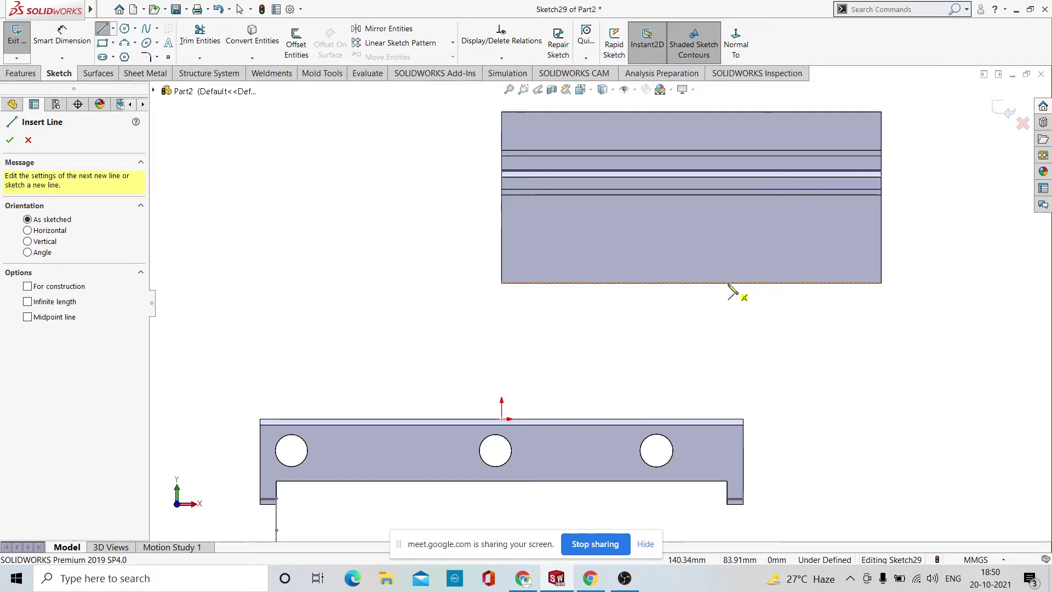
pyautogui.click(780, 282)
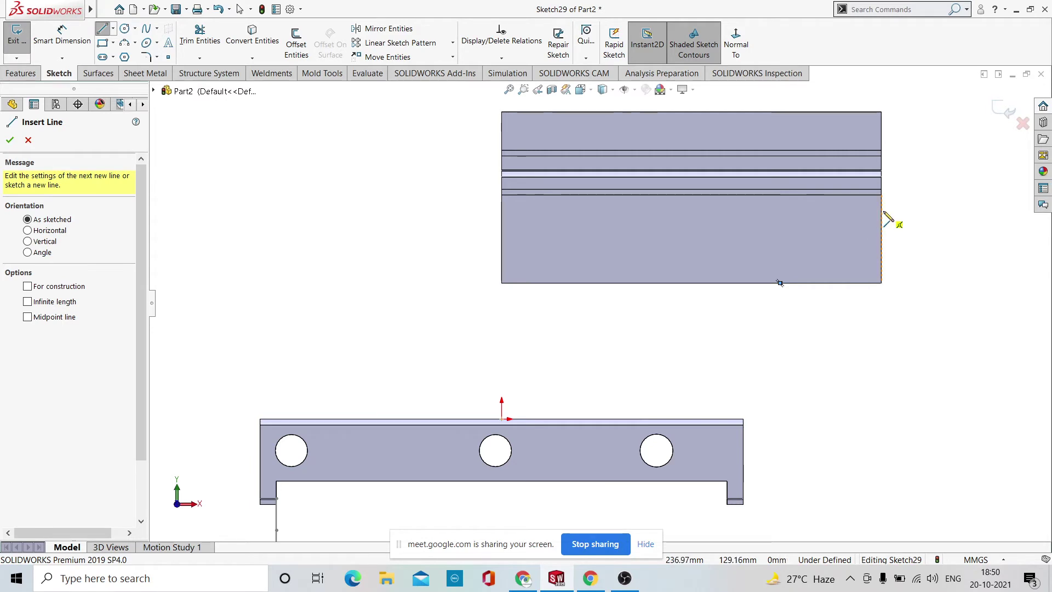
pyautogui.click(780, 283)
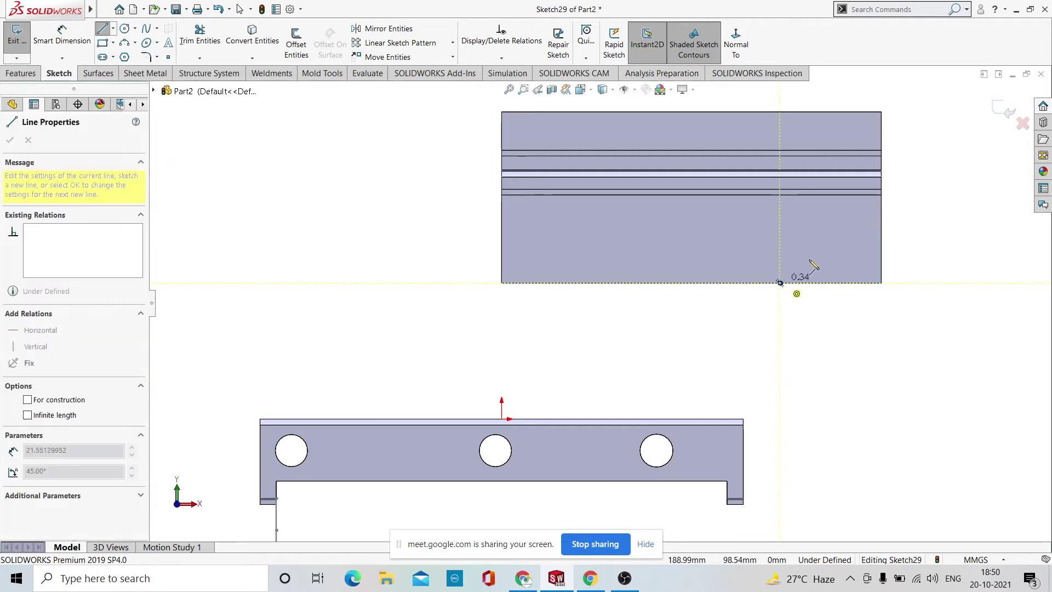
pyautogui.click(881, 238)
pyautogui.rightClick(902, 222)
pyautogui.click(936, 231)
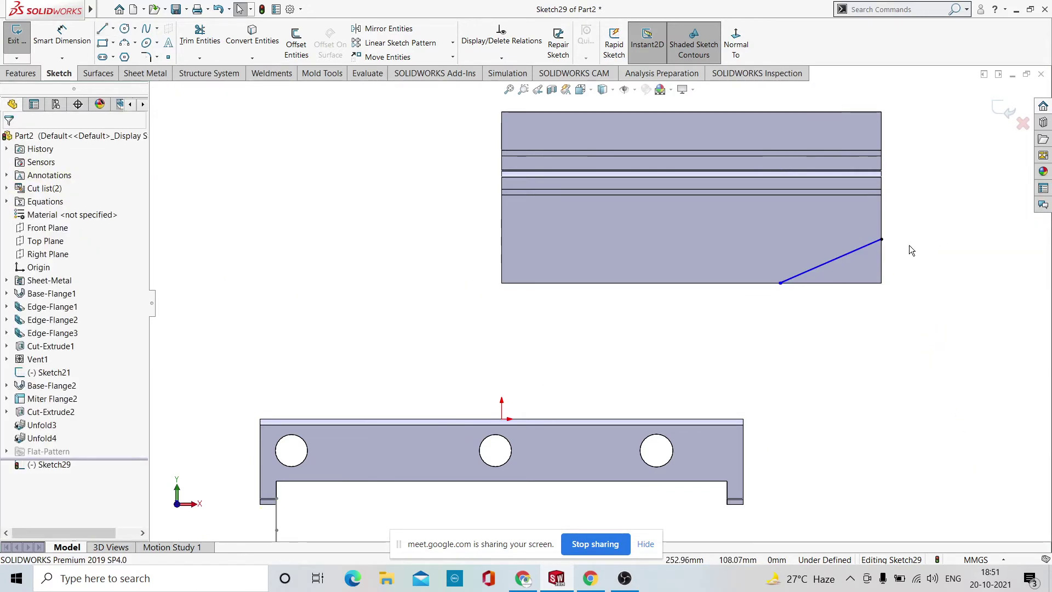
pyautogui.scroll(1, 807, 294)
pyautogui.scroll(-1, 704, 271)
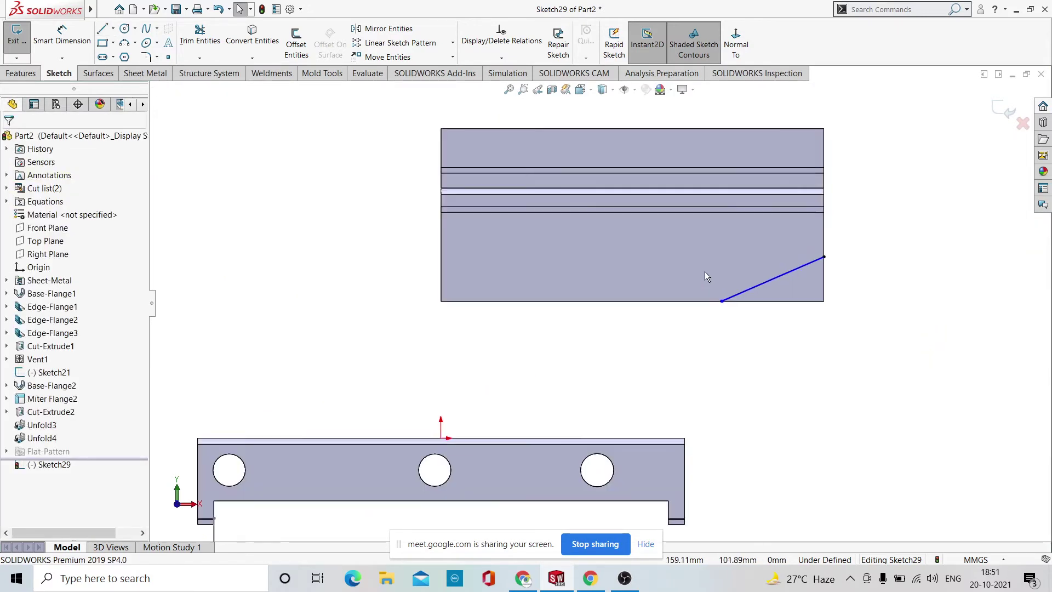
pyautogui.click(994, 111)
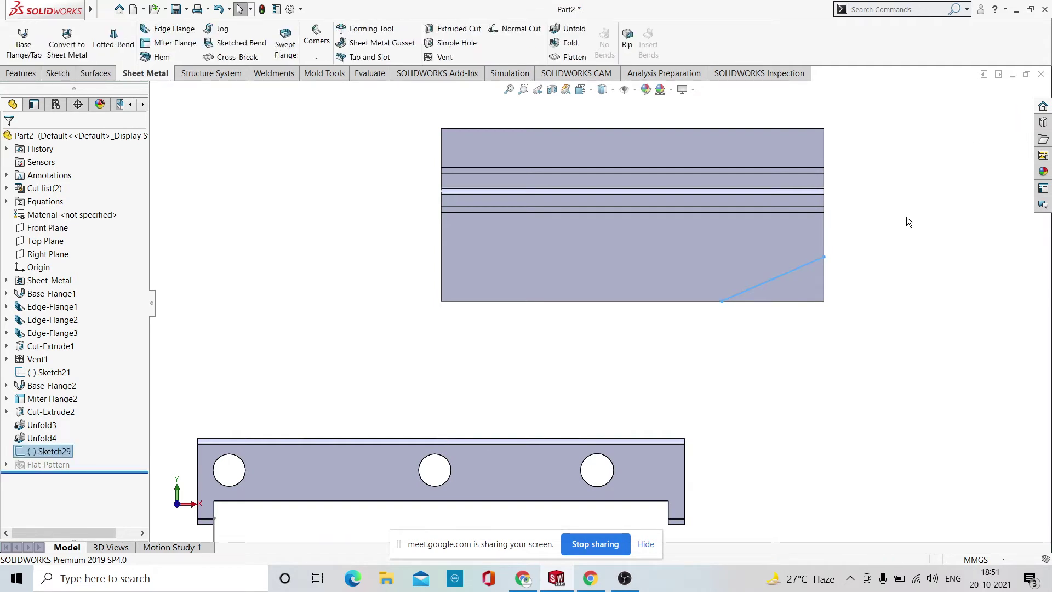
# Try a 90° Sketched Bend along the diagonal corner line, keeping the plate's large face fixed on the side away from the corner.
pyautogui.scroll(3, 659, 250)
pyautogui.scroll(-4, 647, 337)
pyautogui.scroll(2, 637, 346)
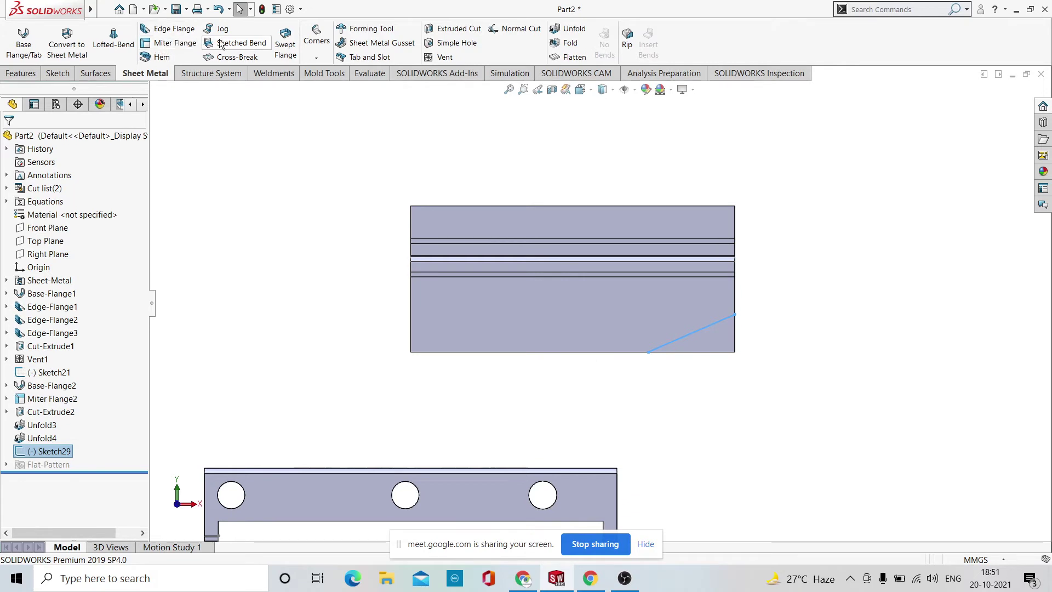
pyautogui.click(251, 48)
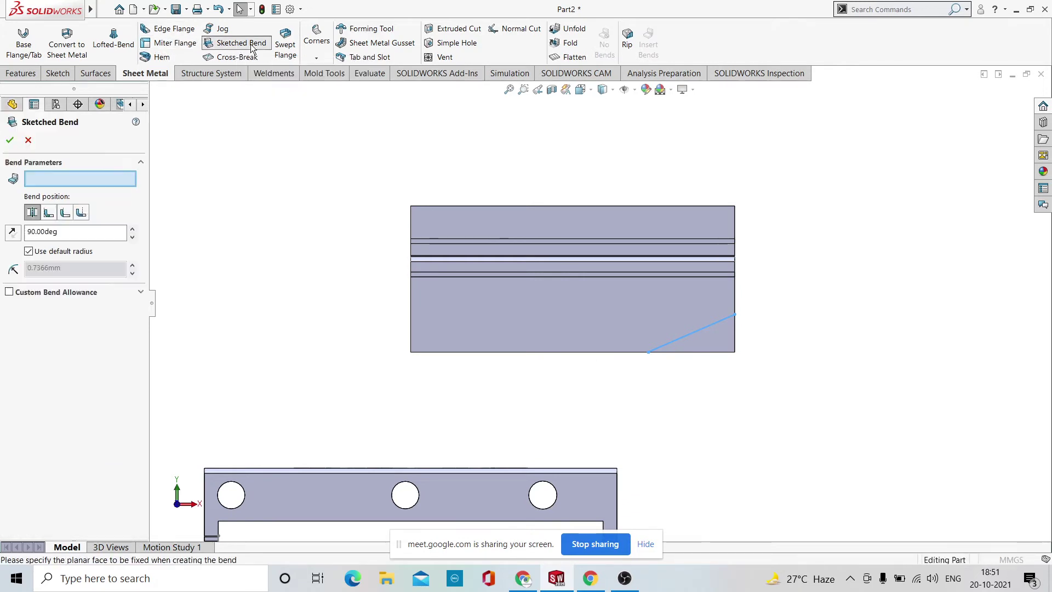
pyautogui.scroll(-3, 595, 339)
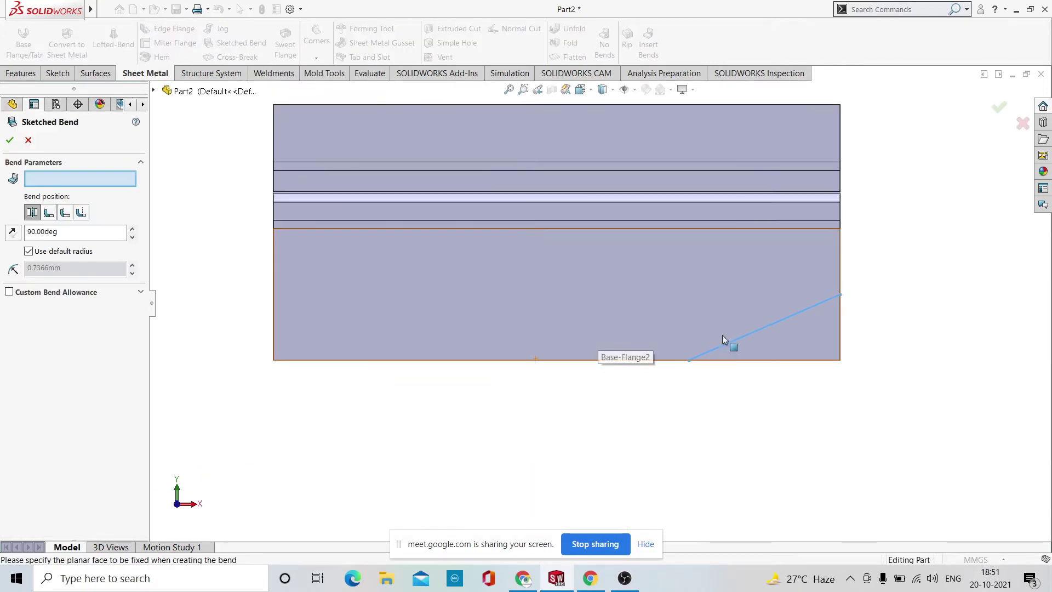
pyautogui.click(748, 338)
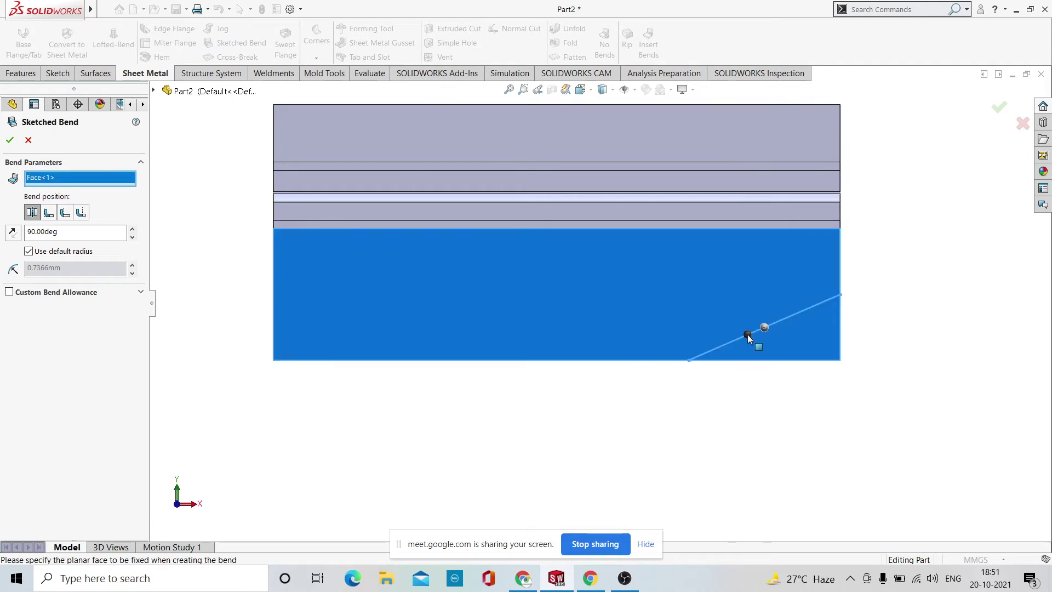
pyautogui.click(688, 300)
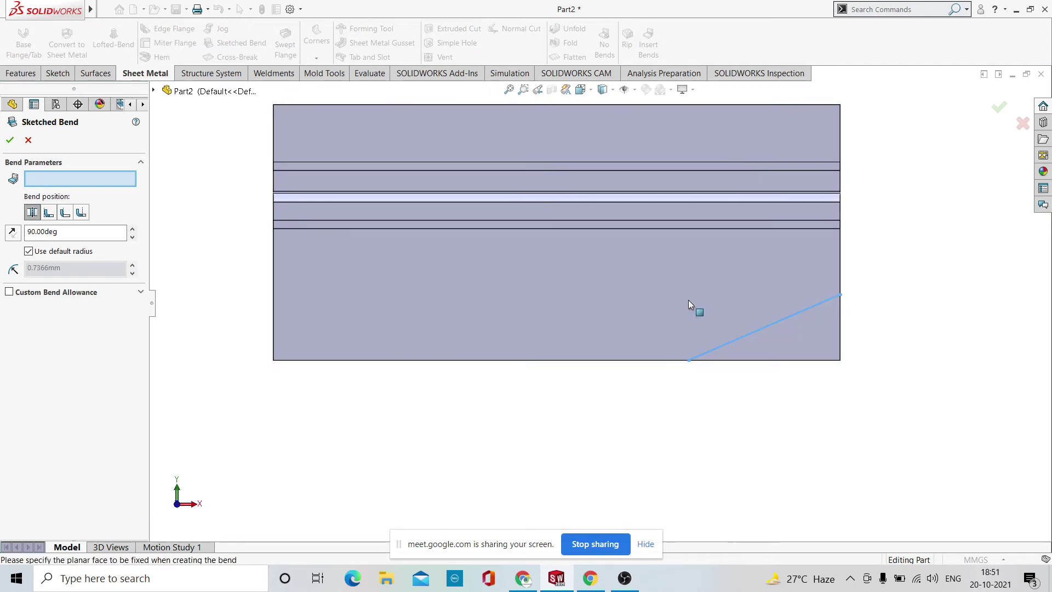
pyautogui.click(688, 300)
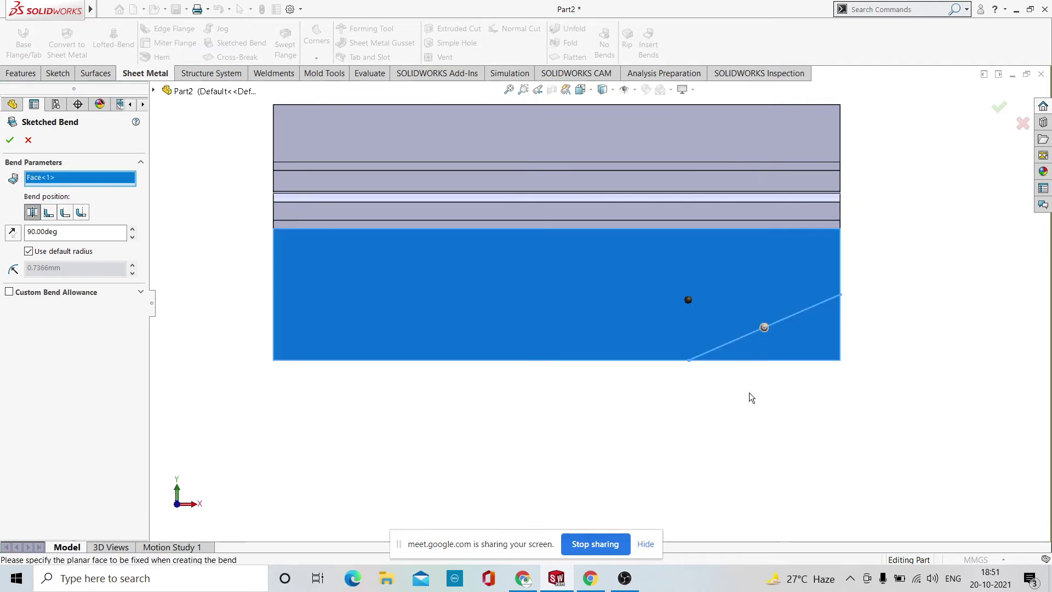
# Try a different fixed point on the large face near the diagonal line's lower end, then cancel the sketched bend.
pyautogui.moveTo(748, 392); pyautogui.dragTo(744, 264, button='middle')
pyautogui.scroll(-5, 787, 372)
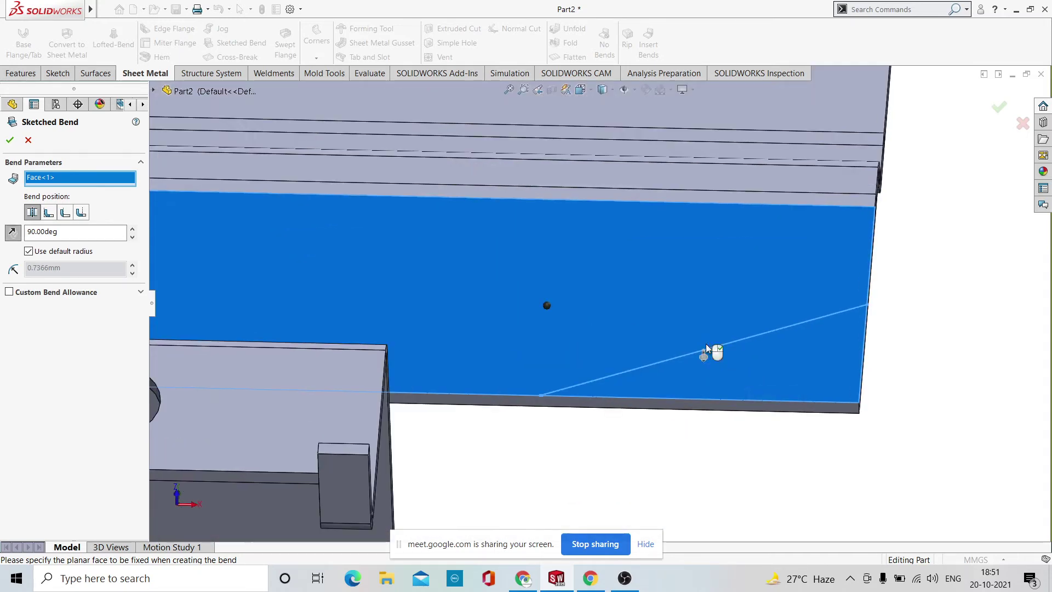
pyautogui.scroll(2, 693, 351)
pyautogui.scroll(-2, 602, 380)
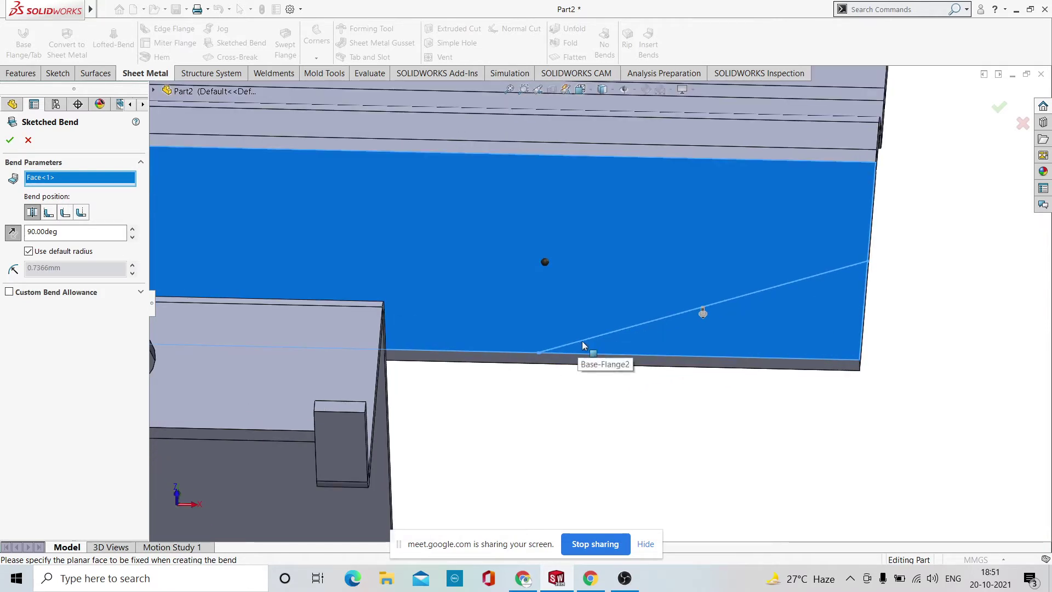
pyautogui.click(588, 342)
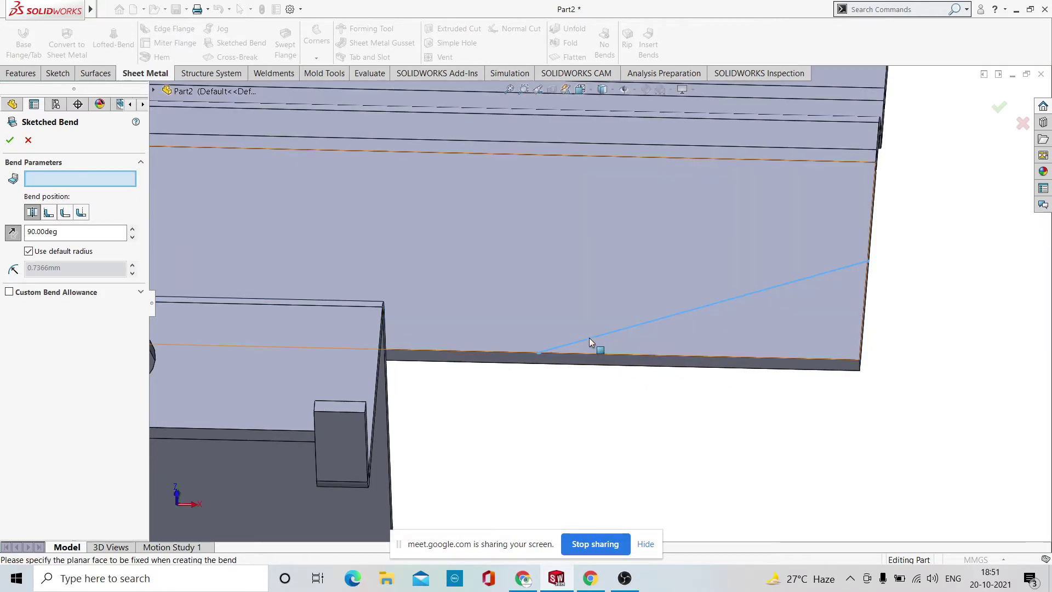
pyautogui.click(591, 337)
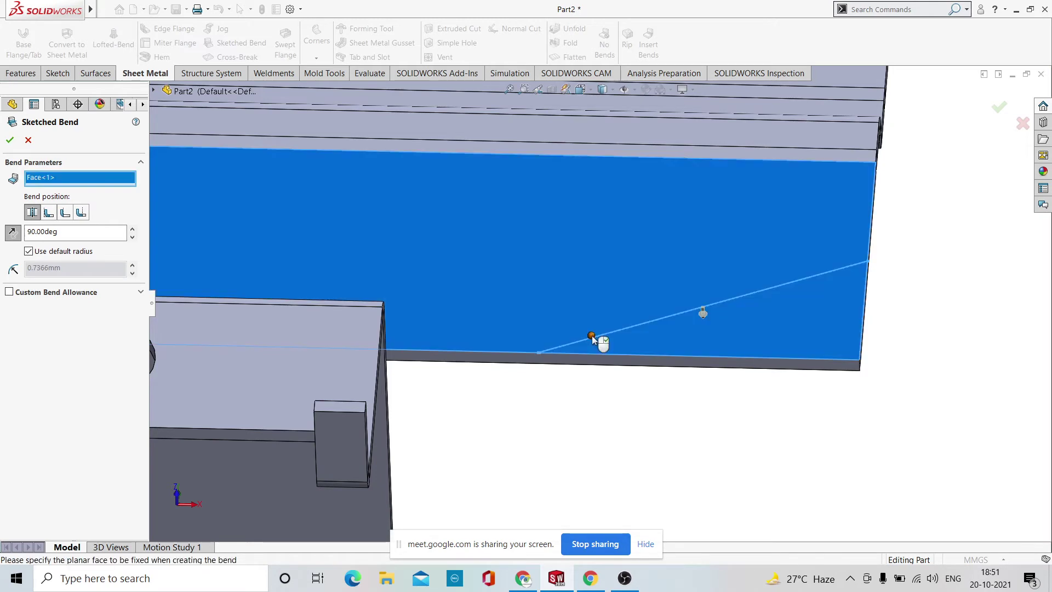
pyautogui.click(697, 350)
pyautogui.scroll(5, 695, 350)
pyautogui.moveTo(689, 351); pyautogui.dragTo(567, 284, button='middle')
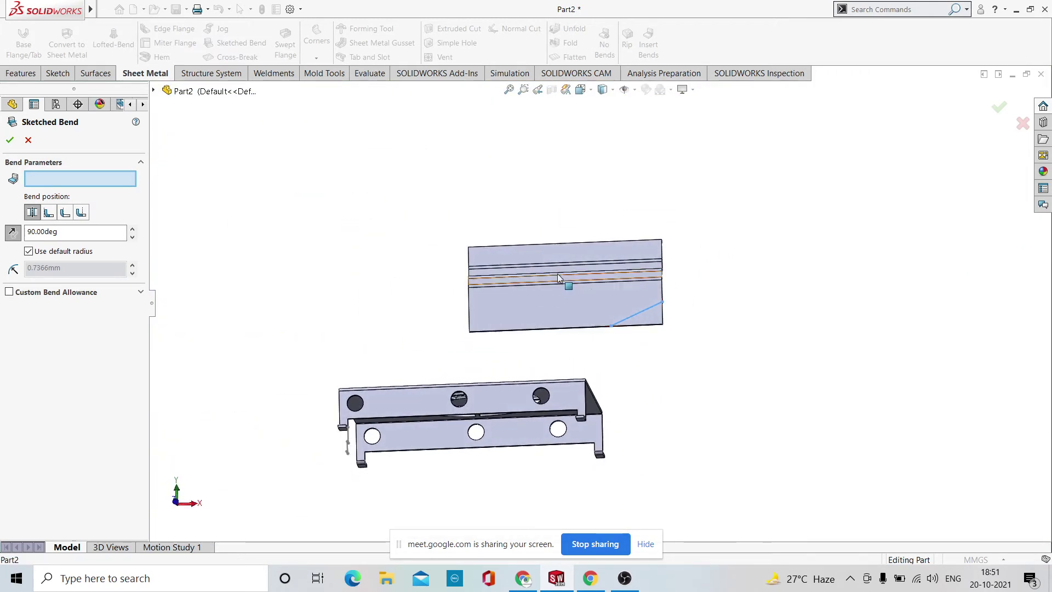
pyautogui.scroll(-5, 582, 319)
pyautogui.scroll(3, 583, 319)
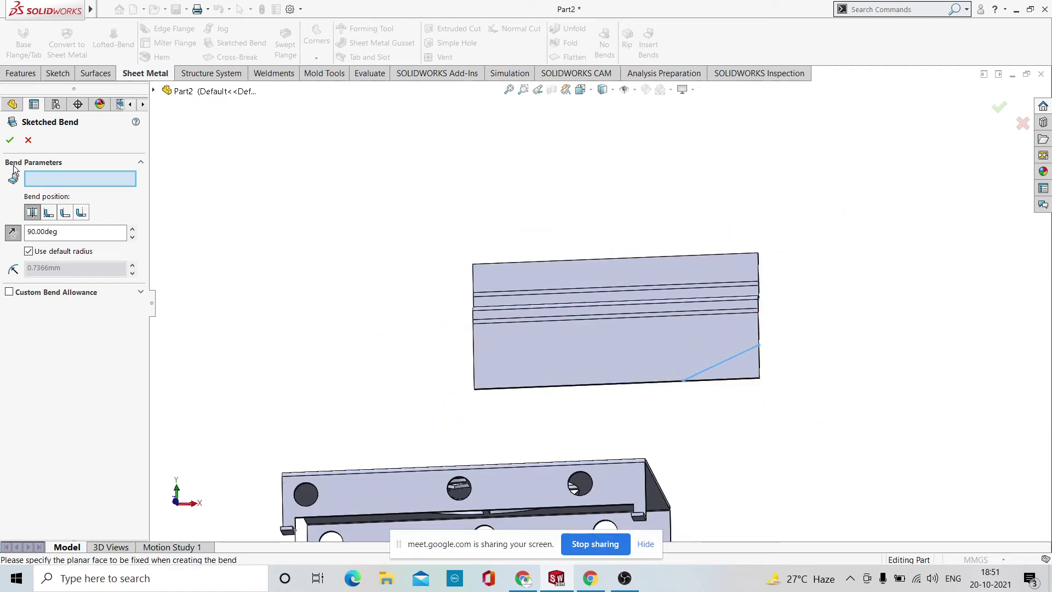
pyautogui.click(28, 140)
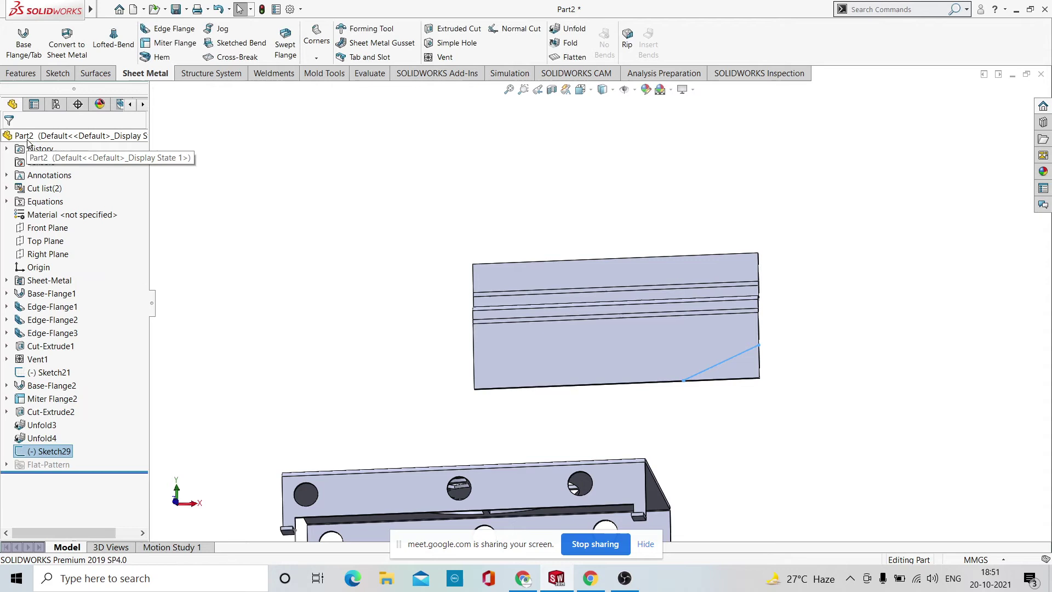
# Try a 14 mm blind Jog at 90° along the diagonal line with the large face fixed, then cancel it.
pyautogui.click(221, 32)
pyautogui.scroll(-3, 698, 349)
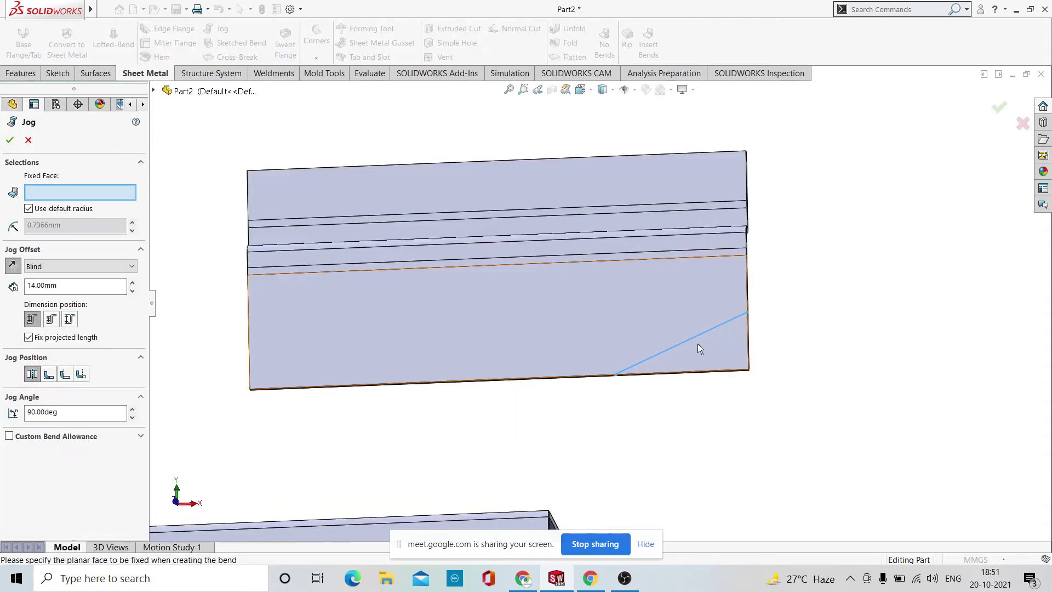
pyautogui.click(632, 320)
pyautogui.moveTo(633, 327); pyautogui.dragTo(678, 341, button='middle')
pyautogui.scroll(-3, 679, 343)
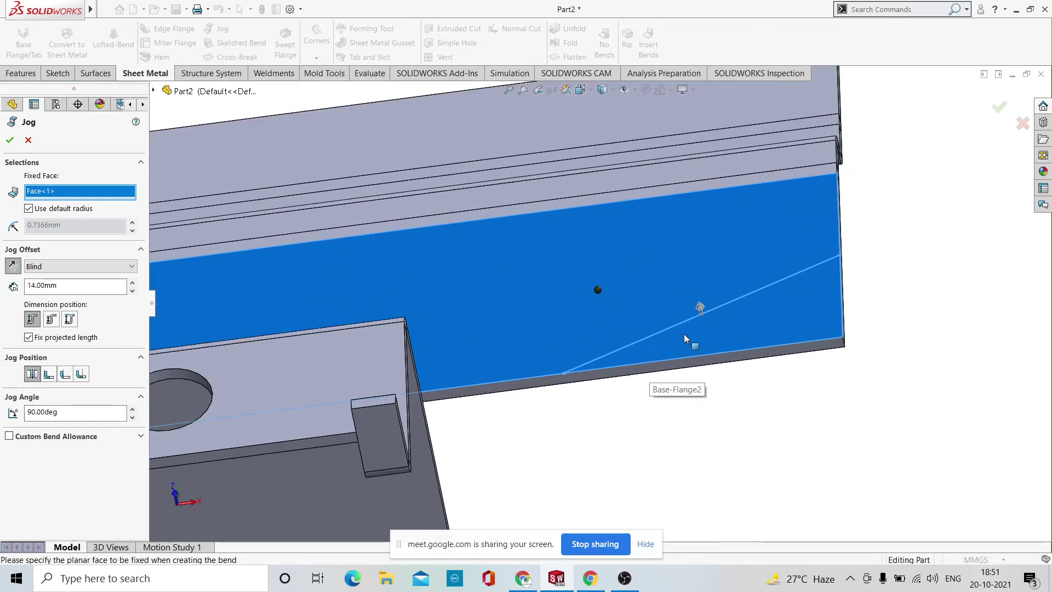
pyautogui.click(701, 308)
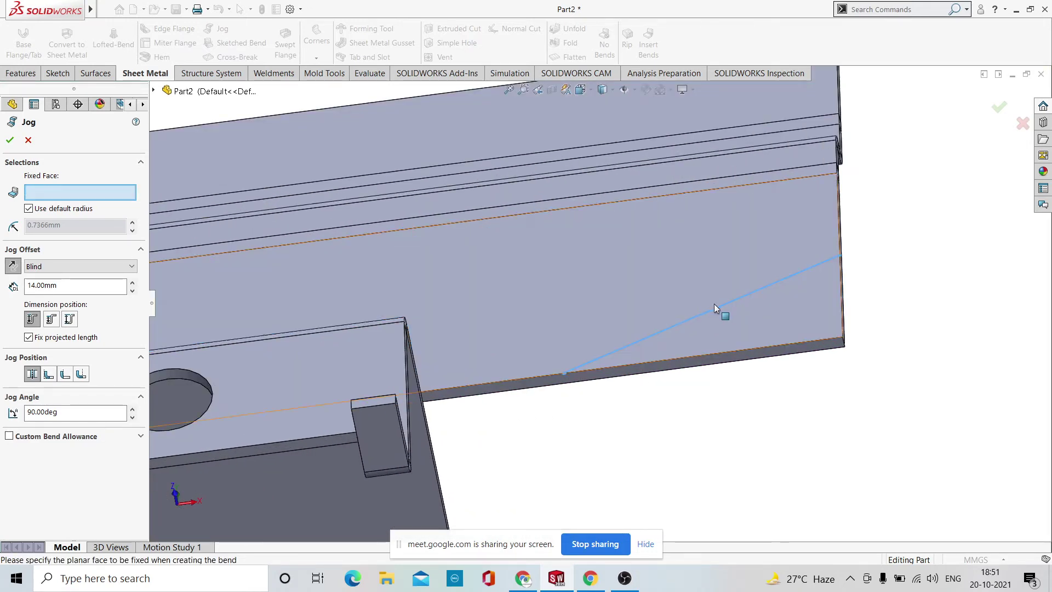
pyautogui.click(995, 108)
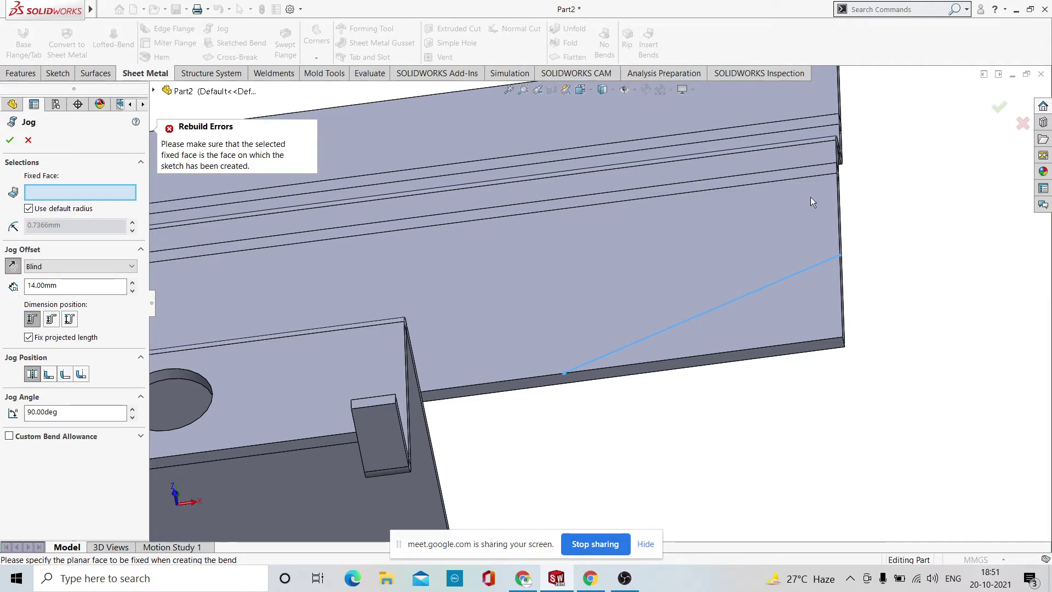
pyautogui.click(1022, 124)
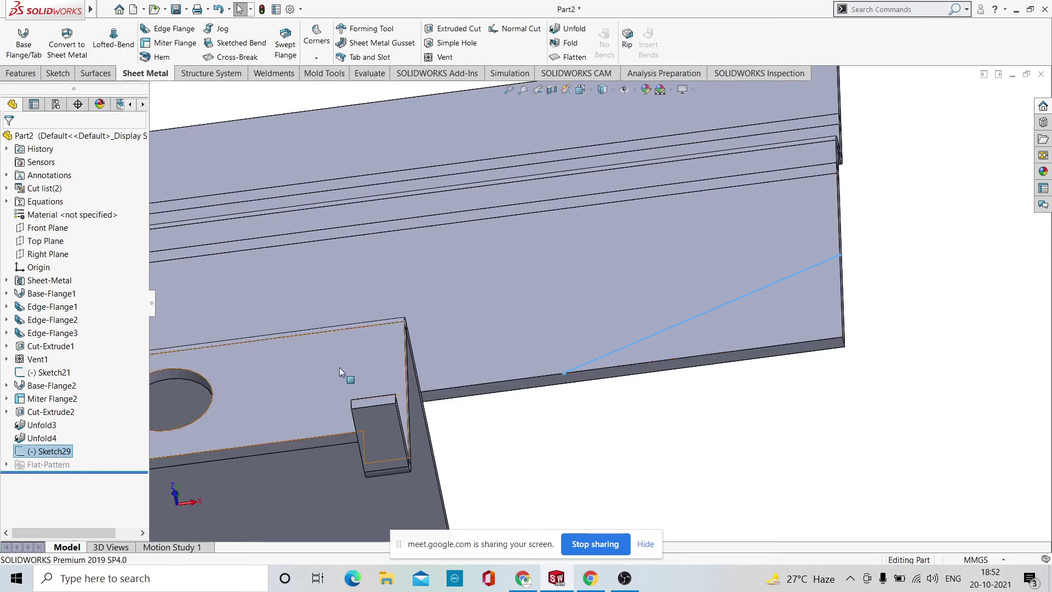
# Try a 44 mm blind Jog at 90° along the diagonal corner line, keeping the plate's large face fixed.
pyautogui.scroll(5, 515, 386)
pyautogui.click(785, 255)
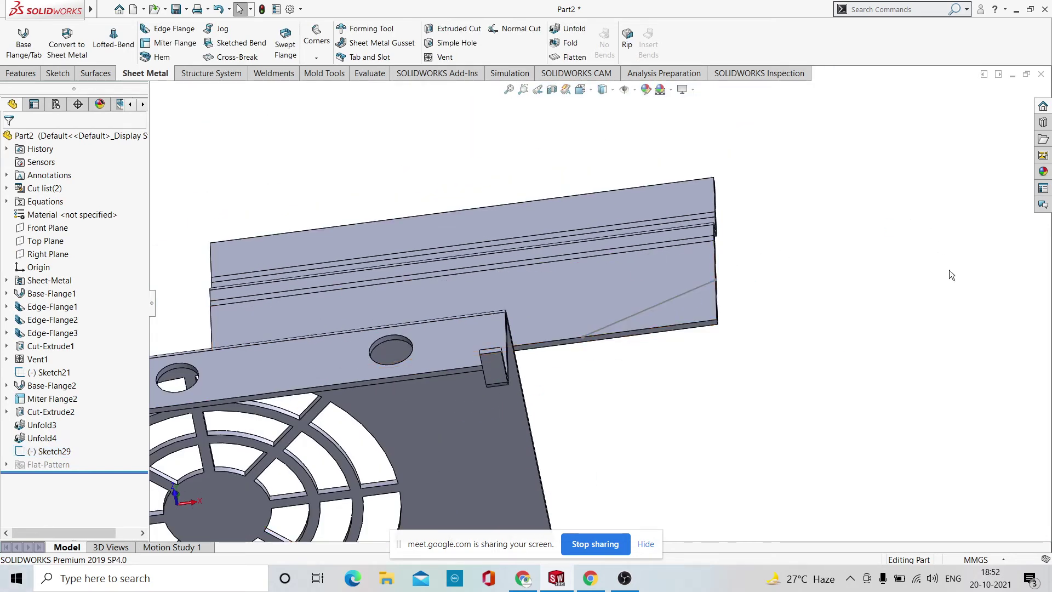
pyautogui.click(663, 303)
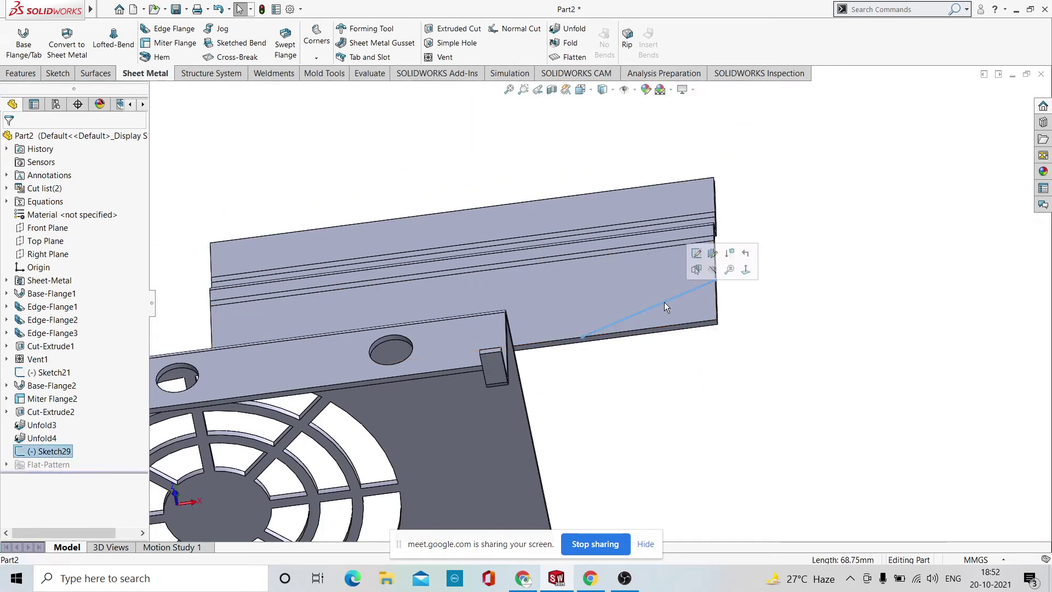
pyautogui.click(218, 31)
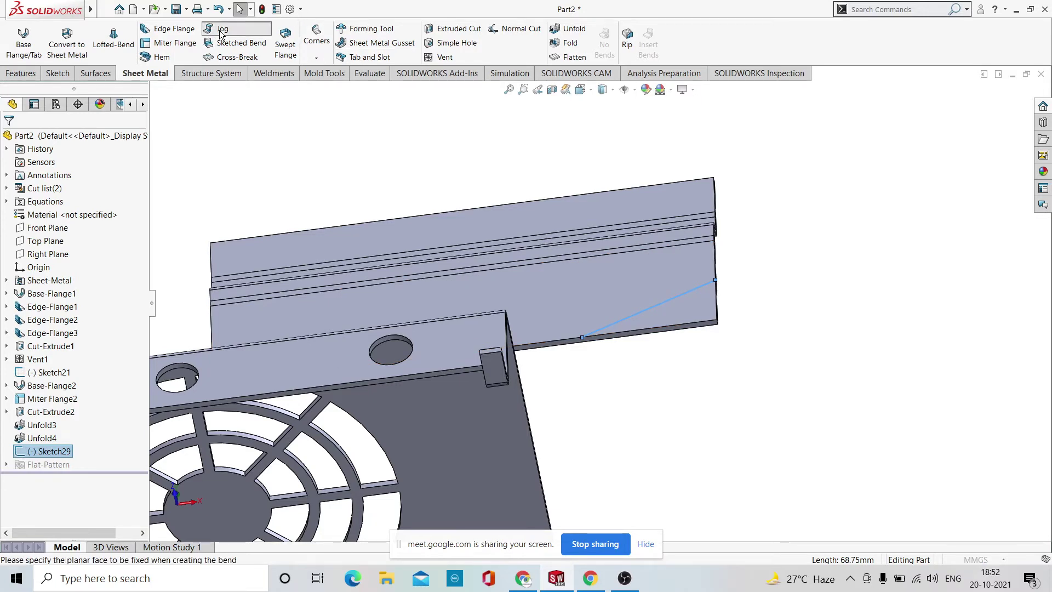
pyautogui.click(619, 294)
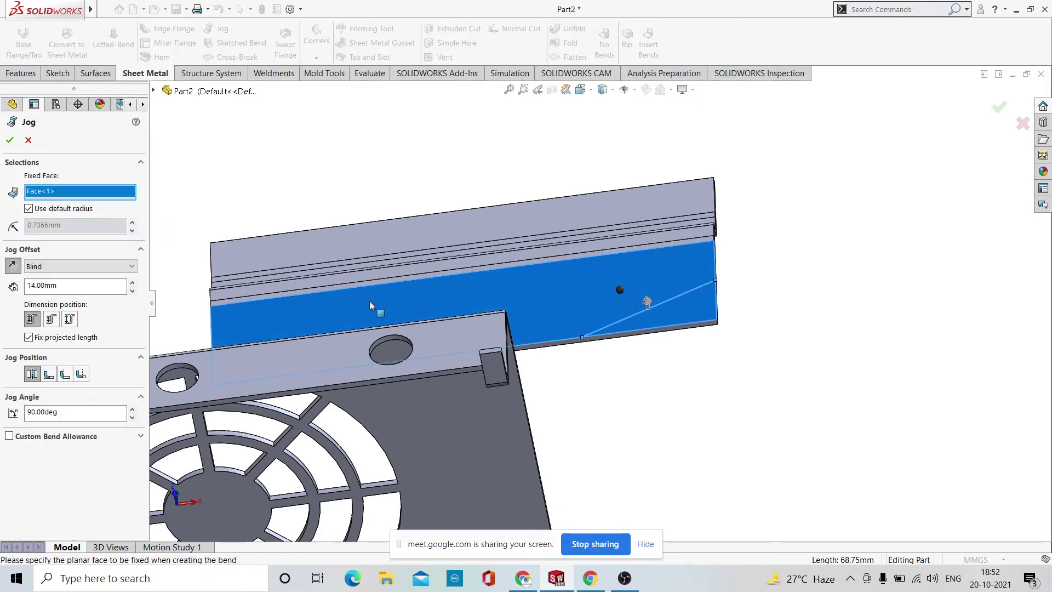
pyautogui.moveTo(75, 286); pyautogui.dragTo(10, 296)
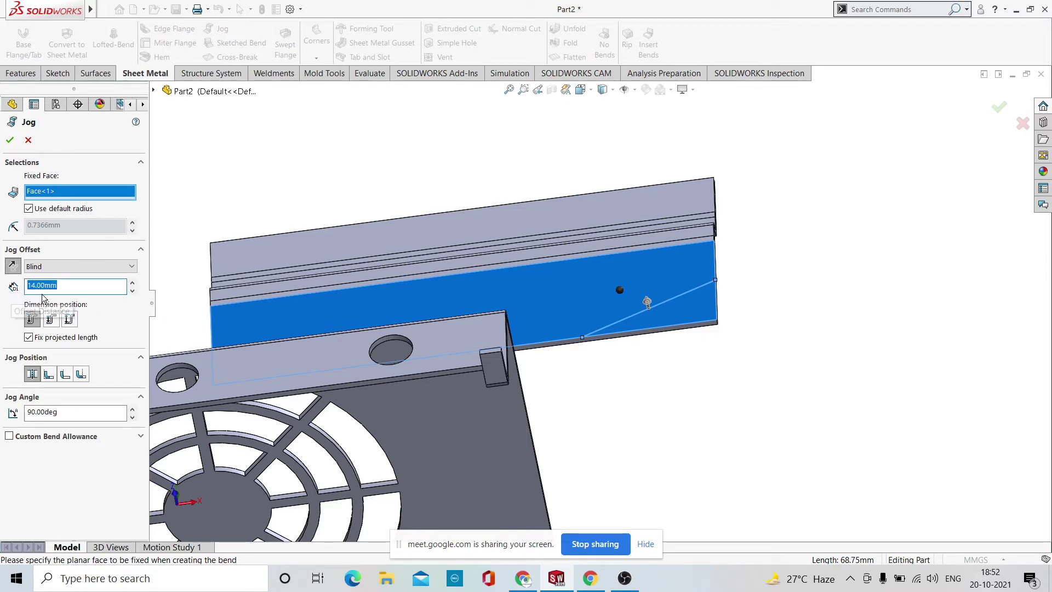
pyautogui.click(132, 284)
pyautogui.scroll(5, 701, 291)
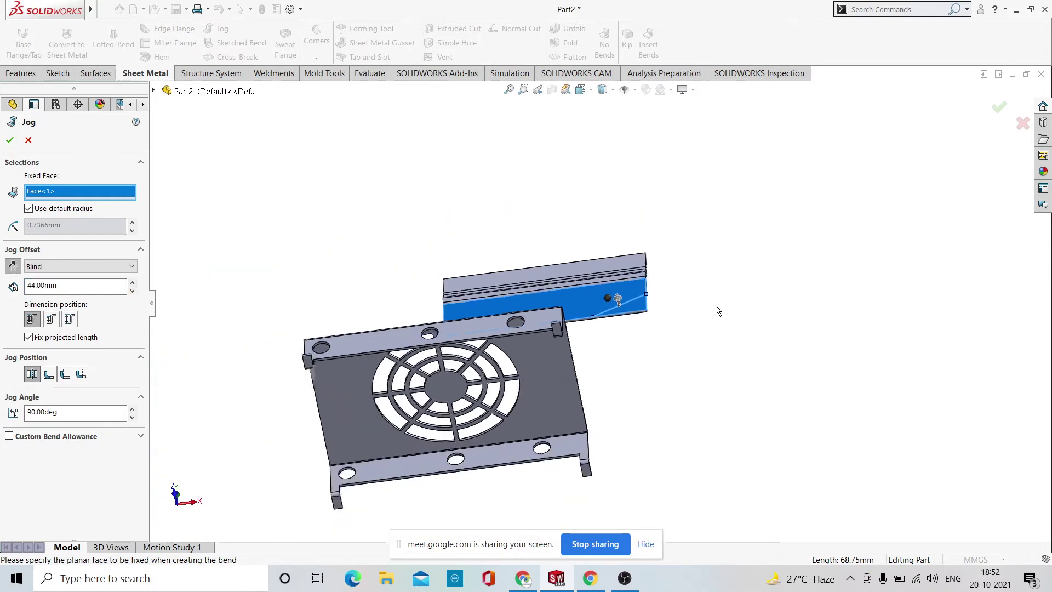
pyautogui.moveTo(715, 304); pyautogui.dragTo(633, 268, button='middle')
pyautogui.scroll(-3, 576, 302)
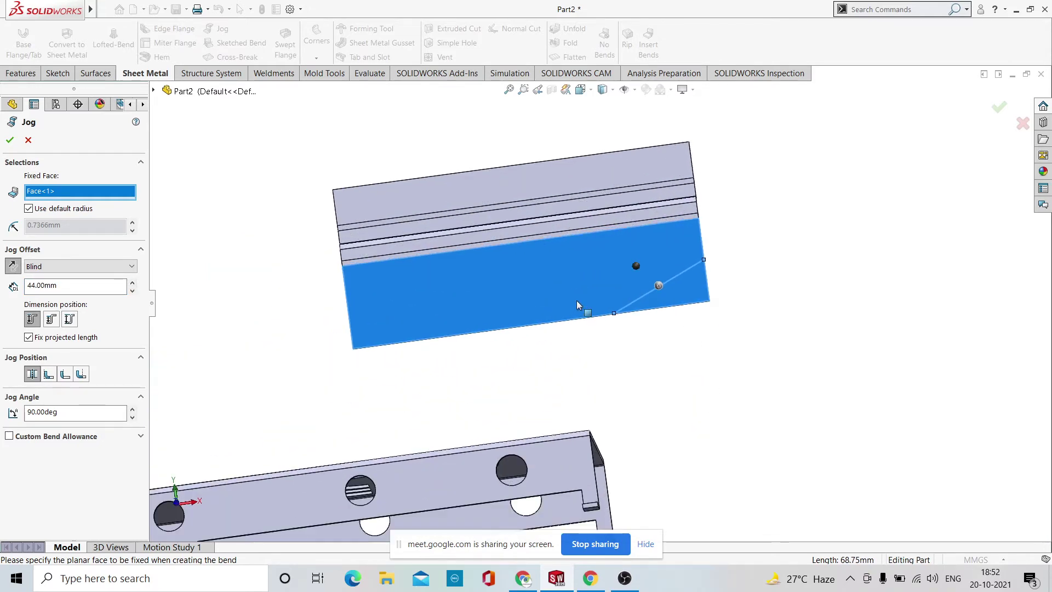
pyautogui.click(999, 110)
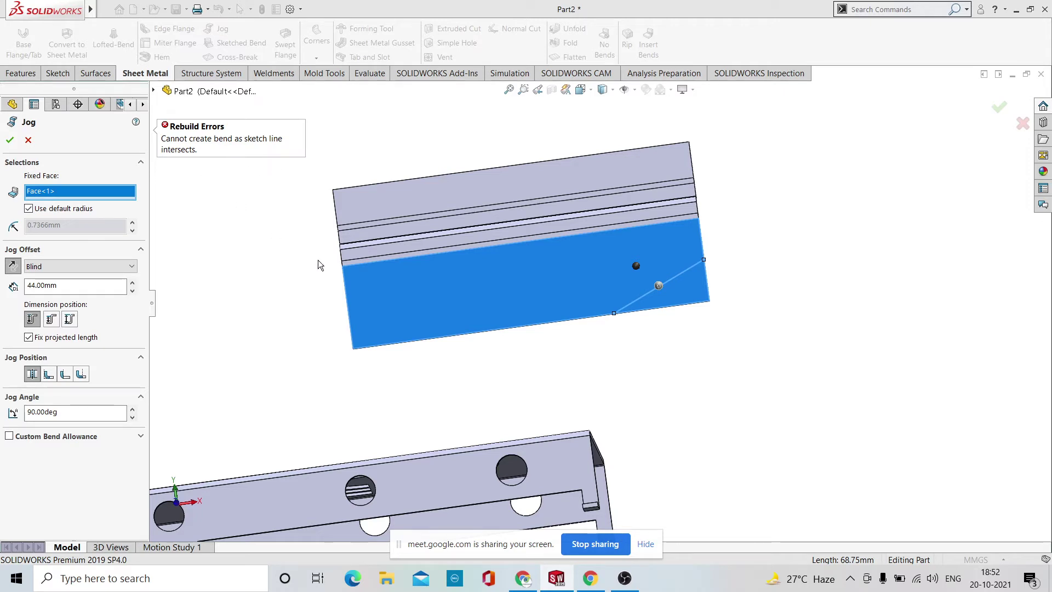
# Try another fixed point on the large face near the diagonal line's lower end, clear the fixed face, and cancel the jog.
pyautogui.click(626, 303)
pyautogui.click(630, 304)
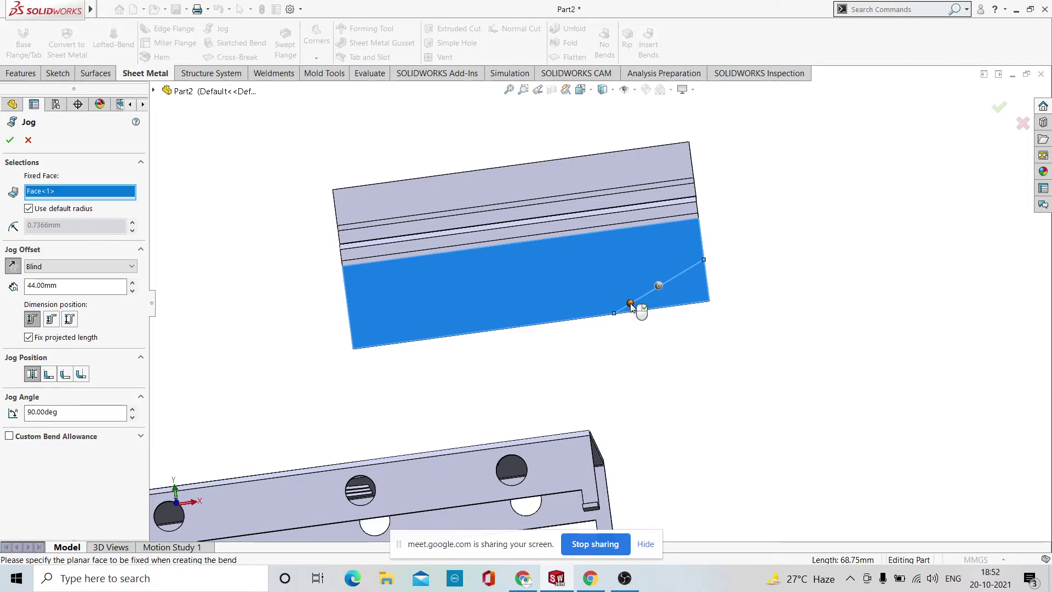
pyautogui.click(598, 280)
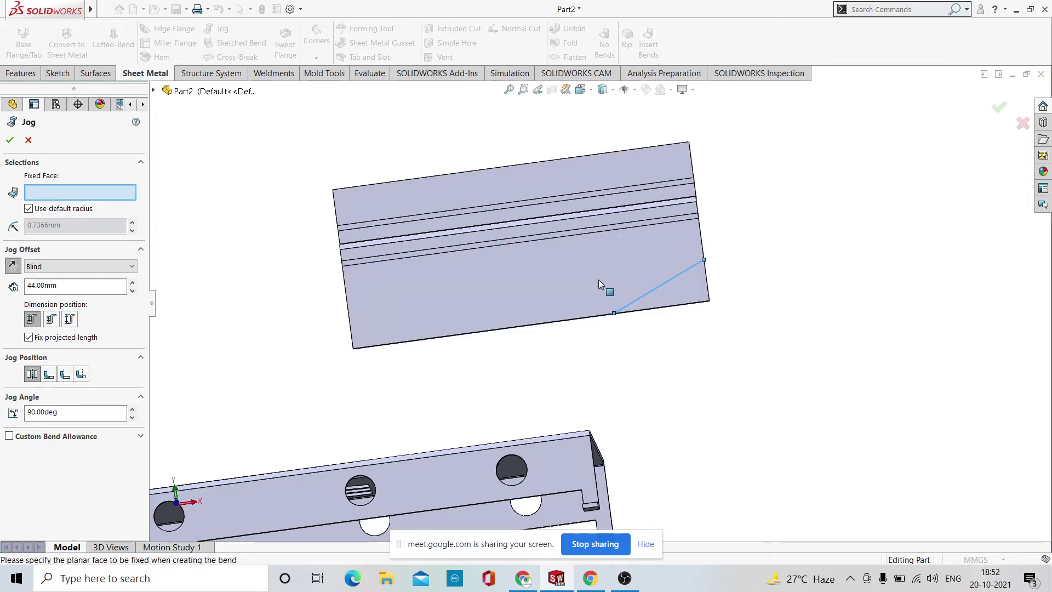
pyautogui.click(997, 109)
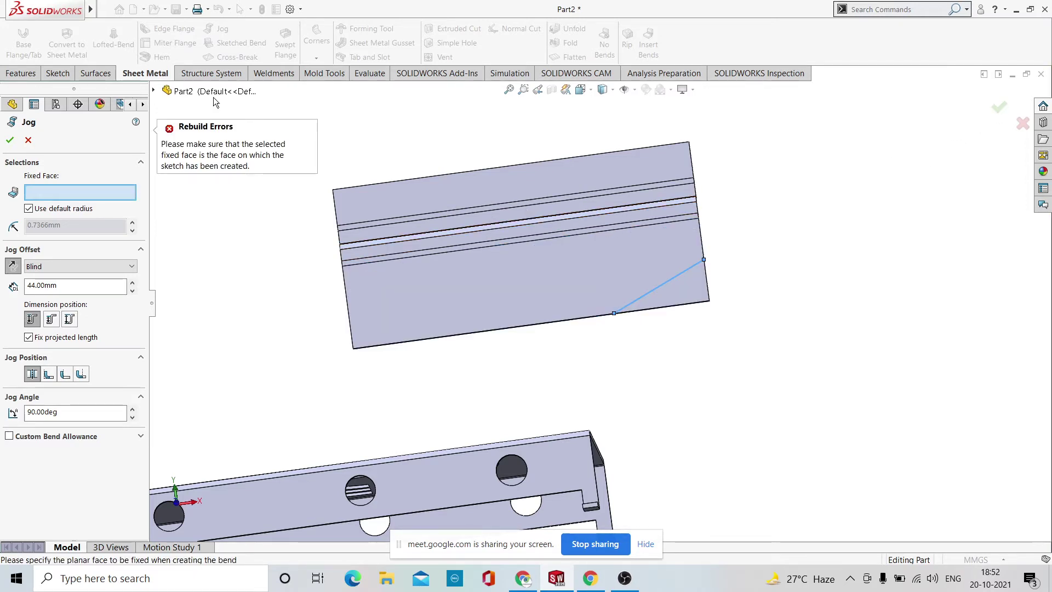
pyautogui.click(27, 140)
# Reopen the diagonal corner line's sketch for editing and examine the line and the plate's bends from the reverse side.
pyautogui.scroll(3, 774, 212)
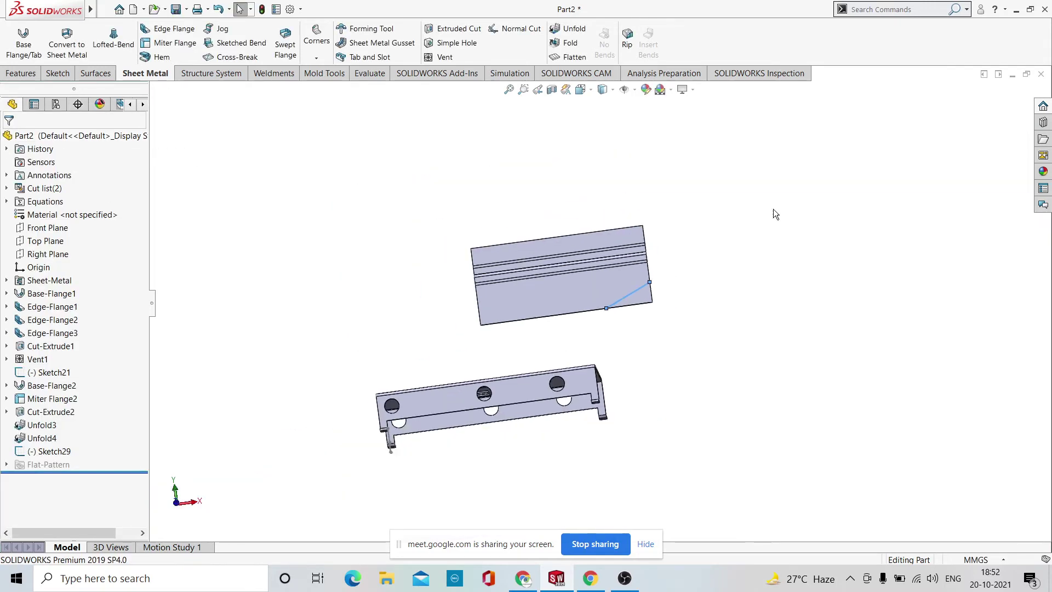
pyautogui.moveTo(774, 211); pyautogui.dragTo(862, 348, button='middle')
pyautogui.scroll(-3, 728, 317)
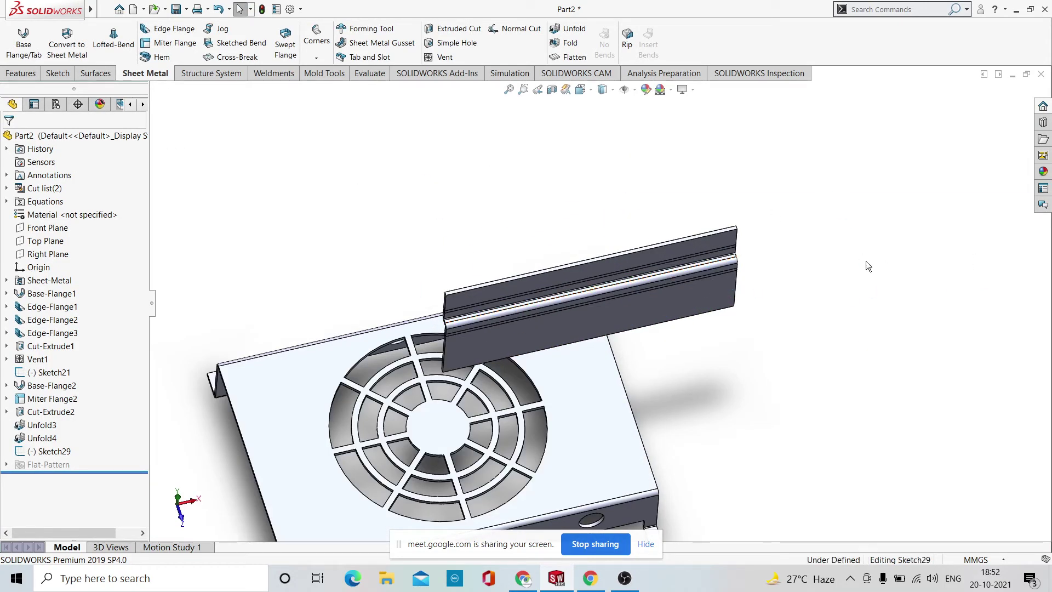
pyautogui.scroll(-3, 649, 297)
pyautogui.scroll(5, 650, 298)
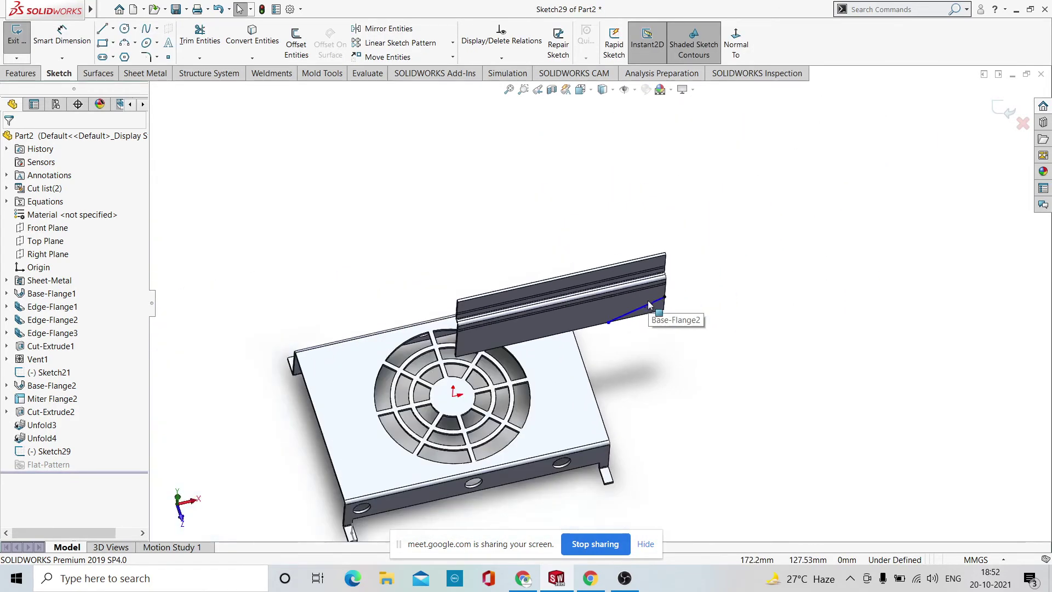
pyautogui.scroll(-3, 649, 298)
pyautogui.scroll(3, 585, 270)
pyautogui.scroll(-4, 584, 271)
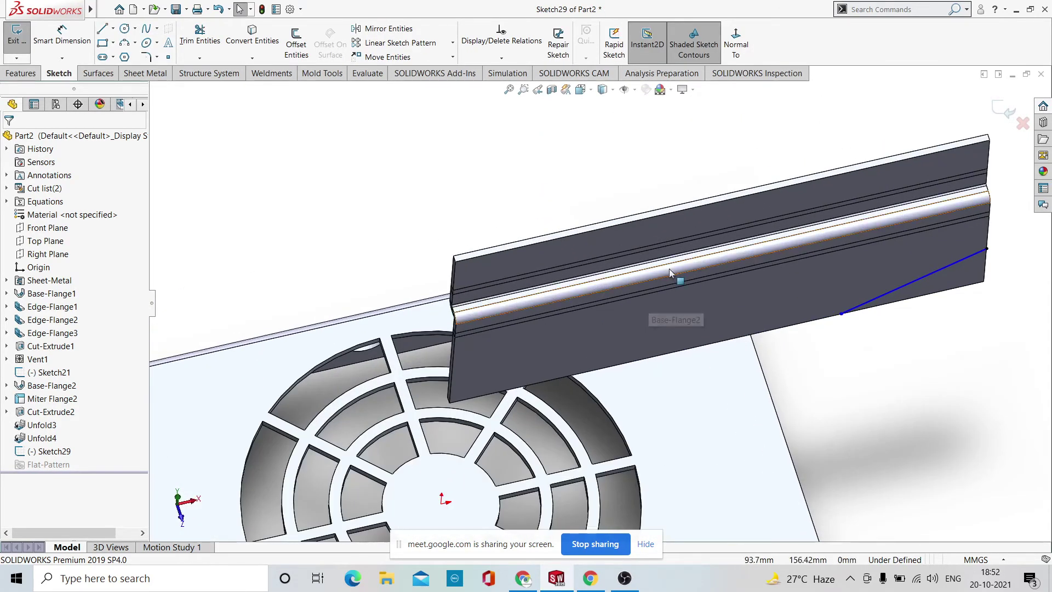
pyautogui.scroll(3, 600, 303)
pyautogui.scroll(2, 582, 402)
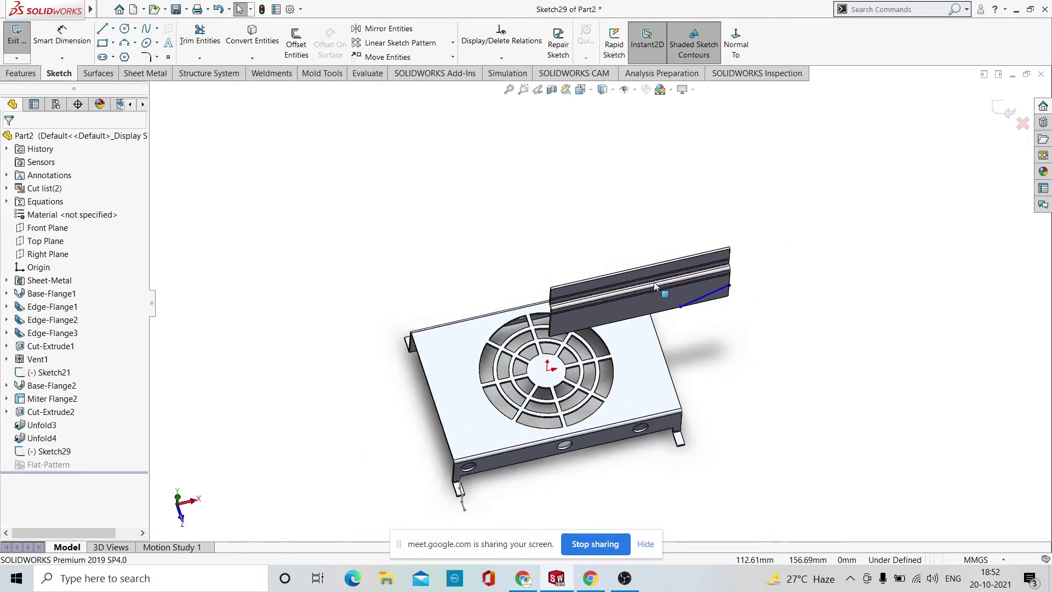
# Examine the vented base alongside the plate and select the small sketch line beneath the base's front corner foot.
pyautogui.moveTo(582, 403); pyautogui.dragTo(585, 429, button='middle')
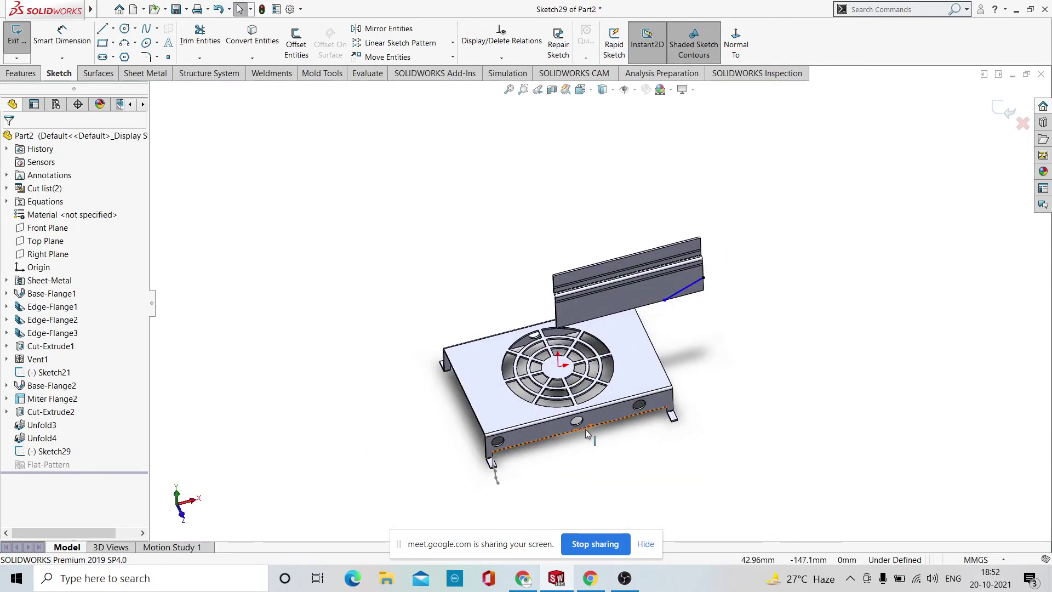
pyautogui.scroll(-2, 582, 433)
pyautogui.scroll(3, 578, 422)
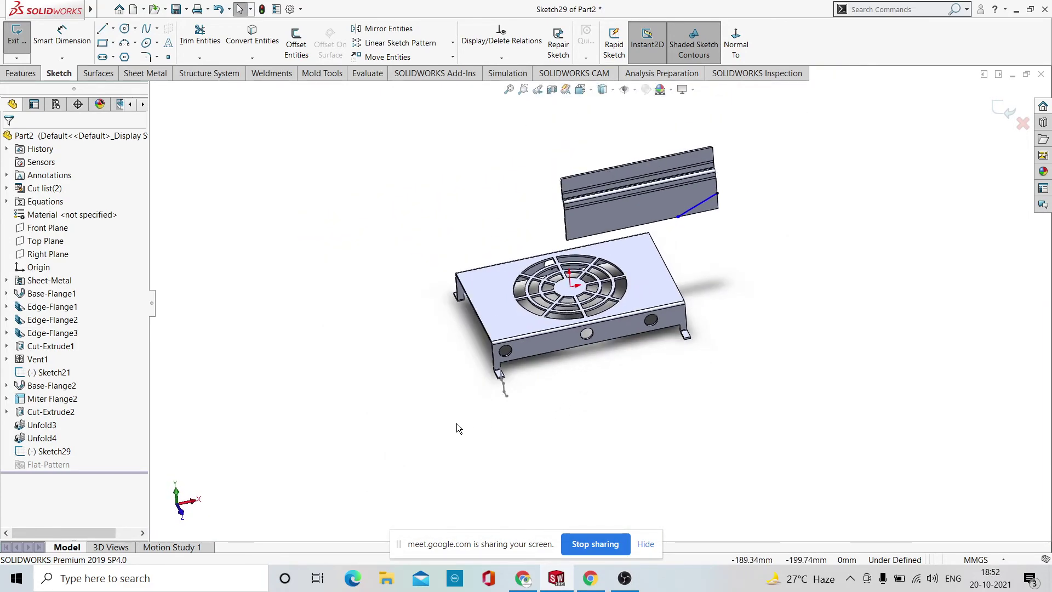
pyautogui.scroll(-3, 459, 429)
pyautogui.scroll(3, 677, 243)
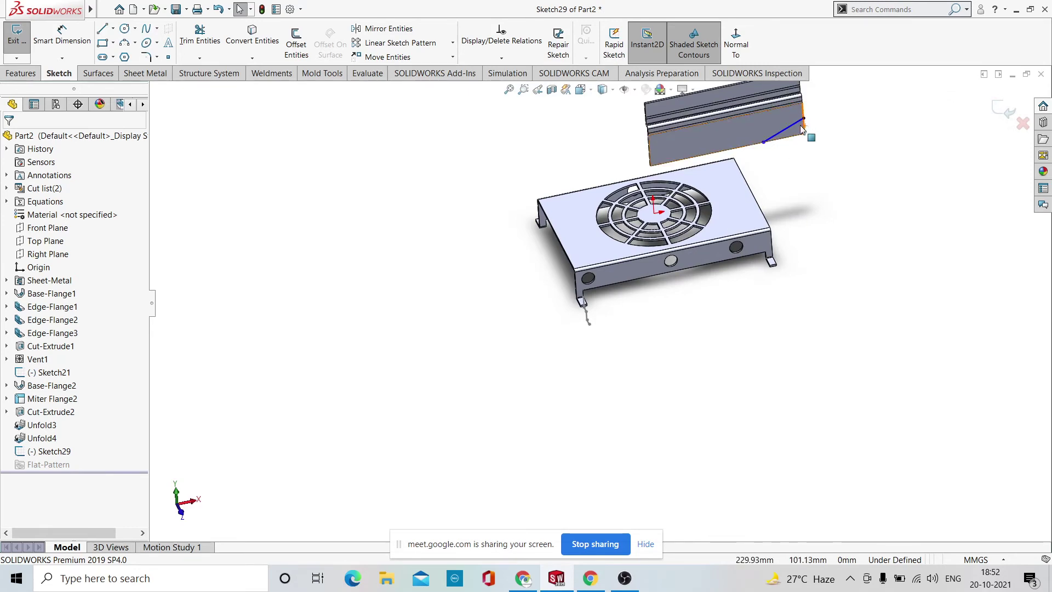
pyautogui.scroll(-5, 591, 304)
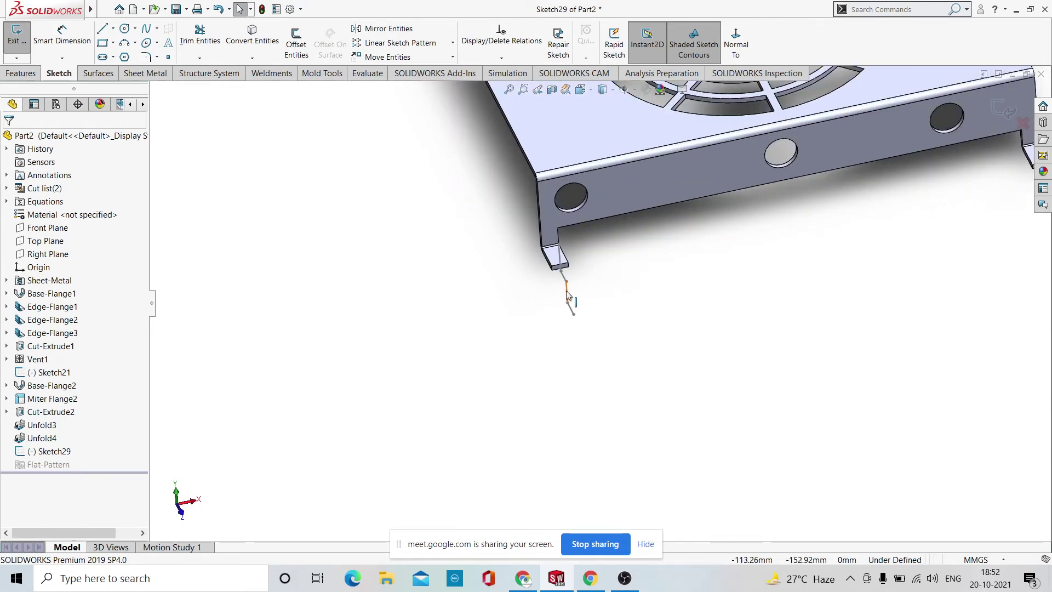
pyautogui.click(567, 296)
pyautogui.scroll(5, 696, 318)
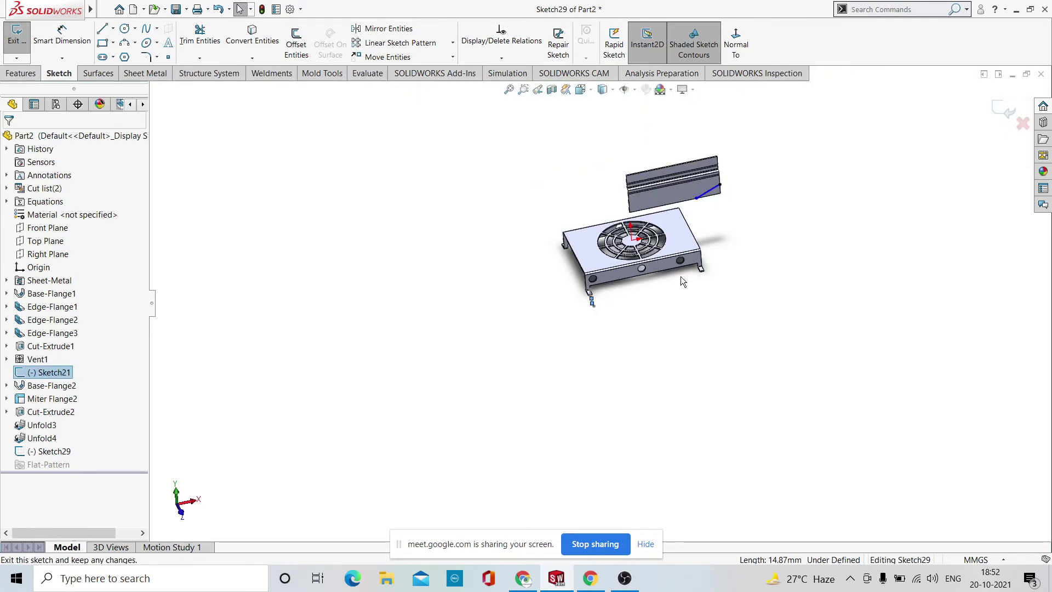
pyautogui.scroll(-3, 648, 245)
pyautogui.scroll(4, 649, 233)
pyautogui.scroll(-2, 571, 330)
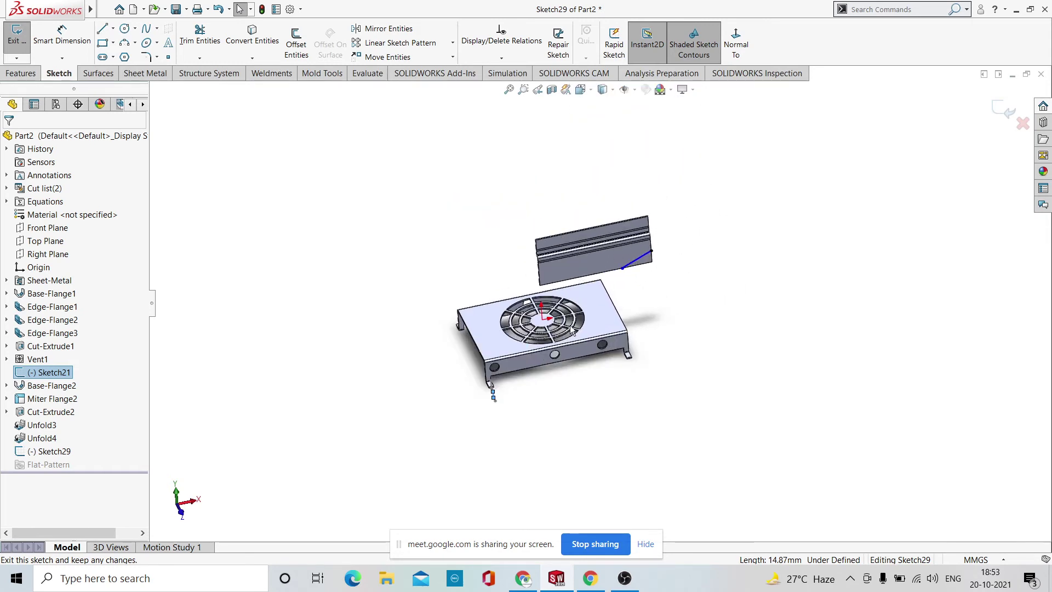
# Create a new part document.
pyautogui.scroll(-3, 571, 328)
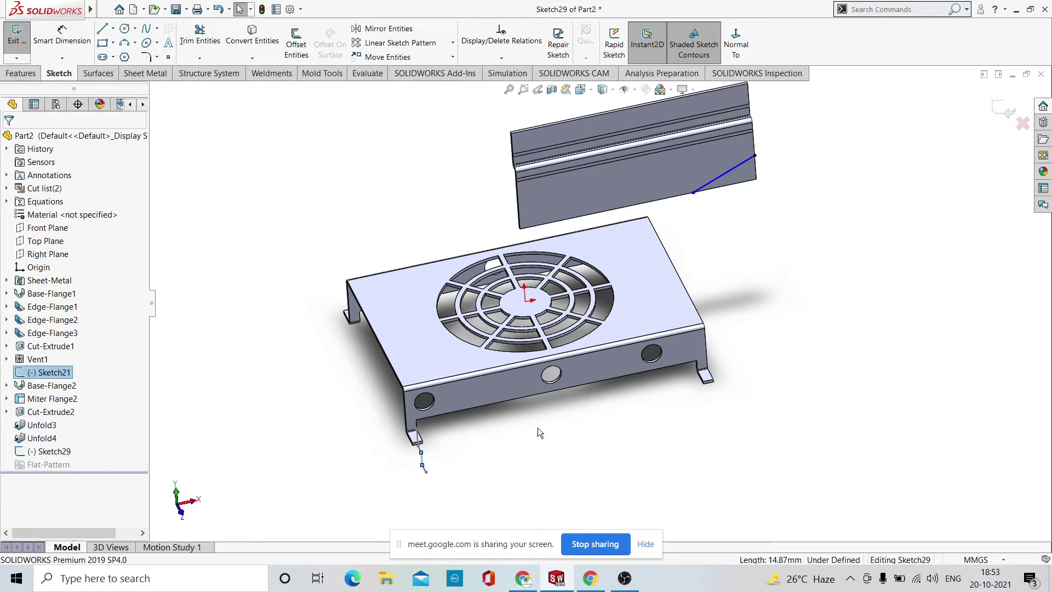
pyautogui.hotkey('ctrl', 'n')
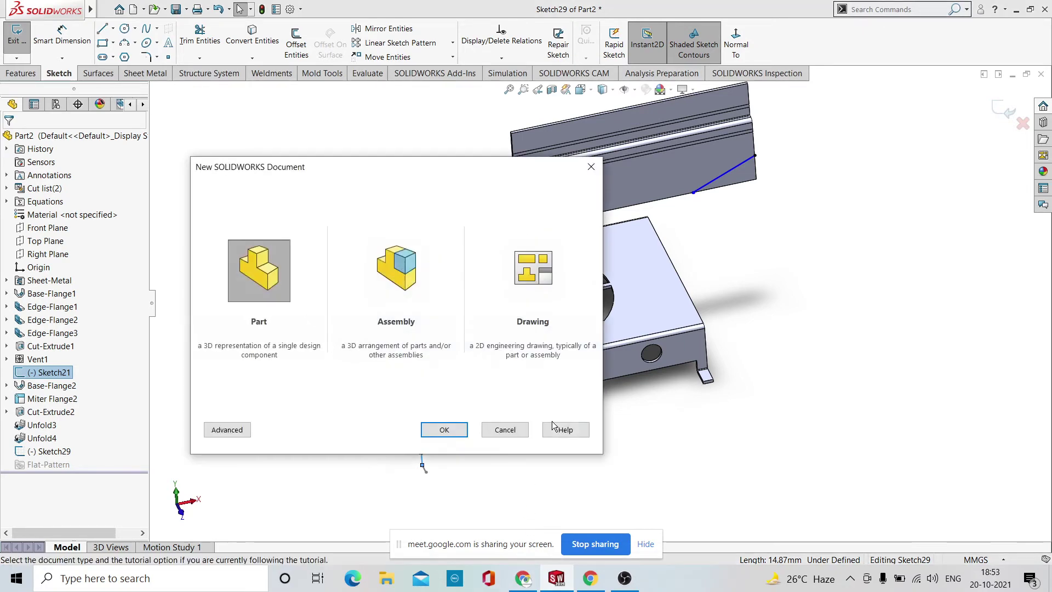
pyautogui.click(444, 429)
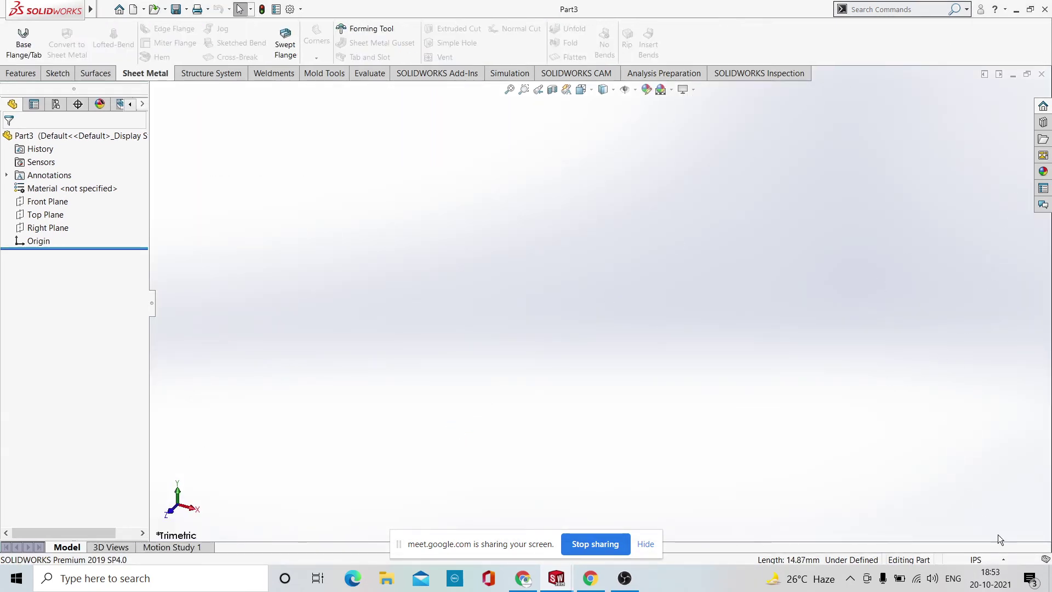
# Set the new part's units to MMGS and apply the Plain White scene as background.
pyautogui.click(1003, 559)
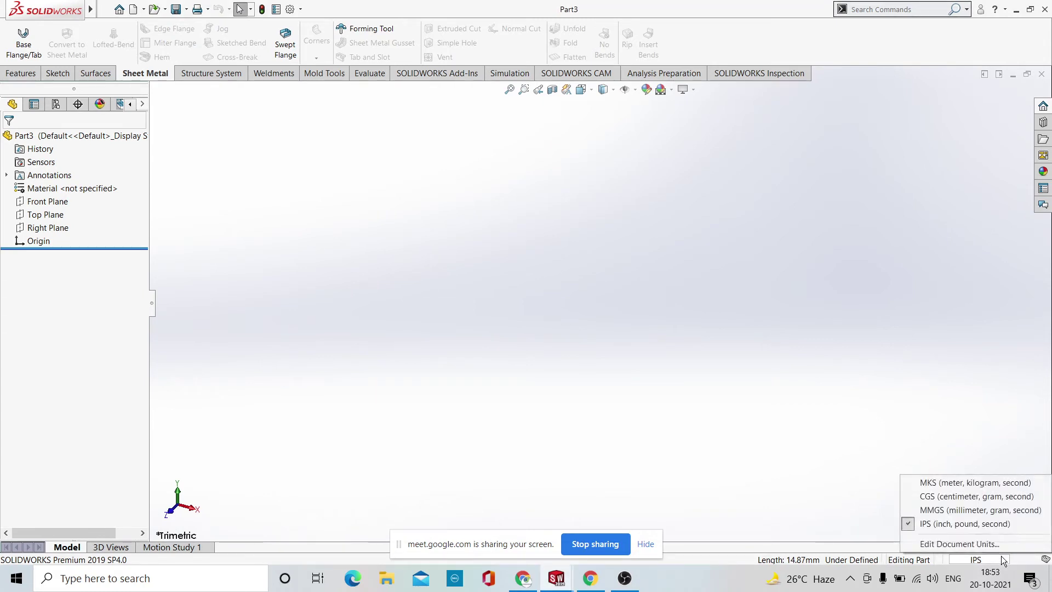
pyautogui.click(965, 511)
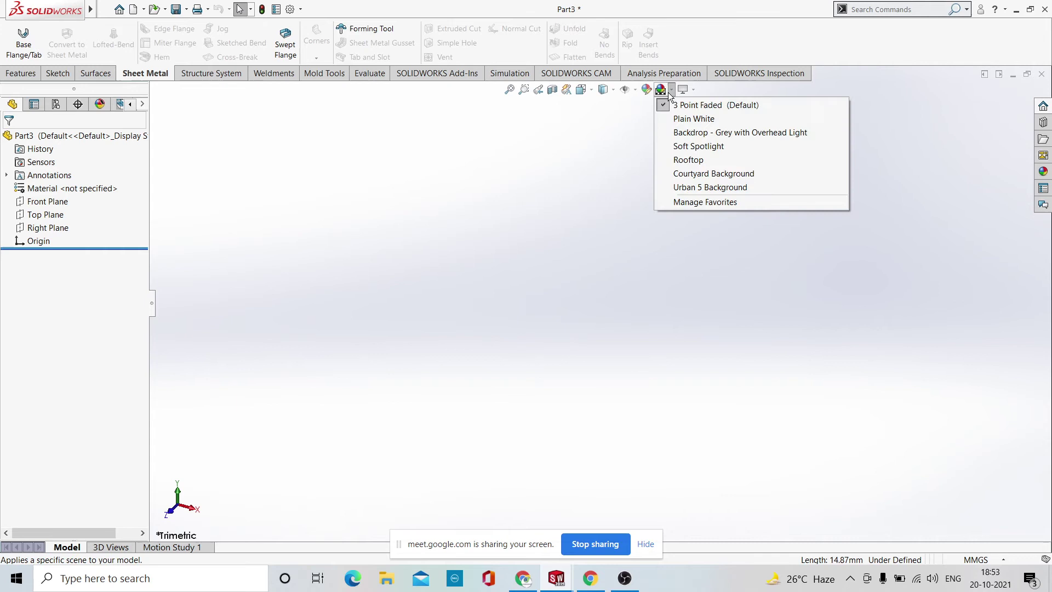
pyautogui.click(688, 119)
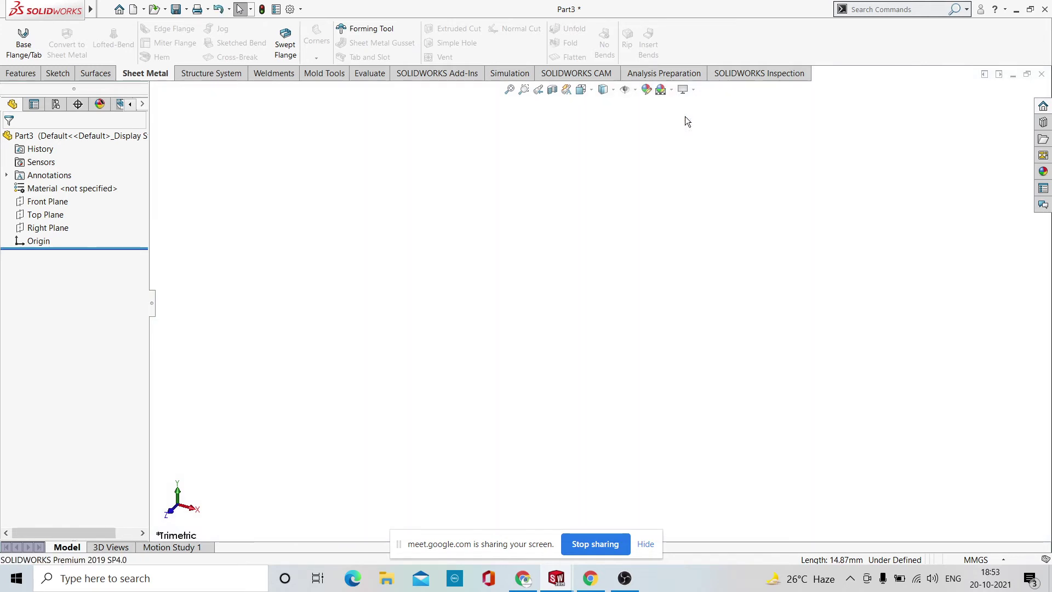
# Start a sketch on the Front Plane.
pyautogui.click(48, 202)
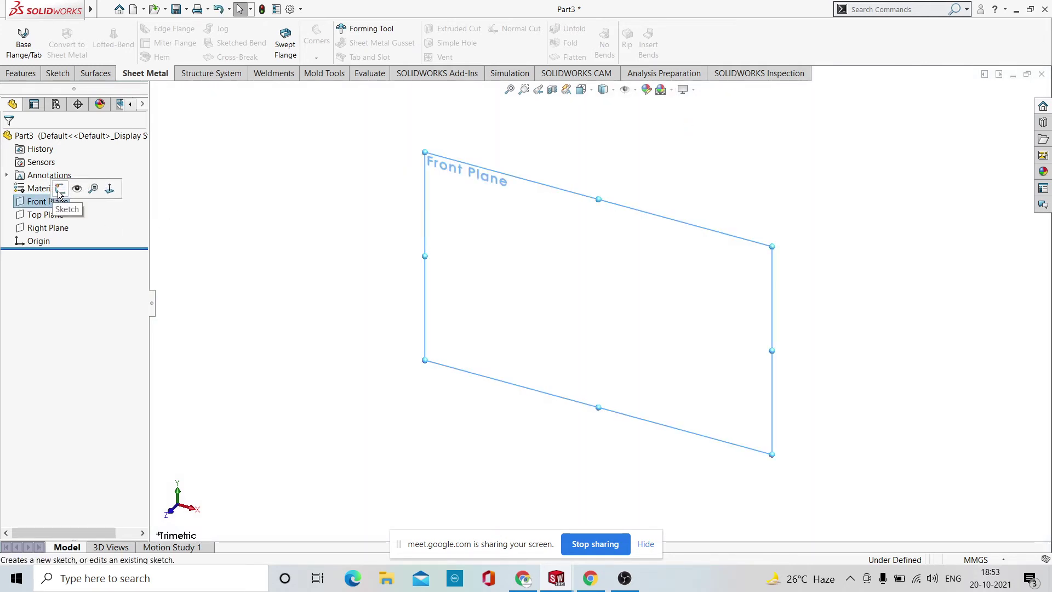
pyautogui.click(60, 188)
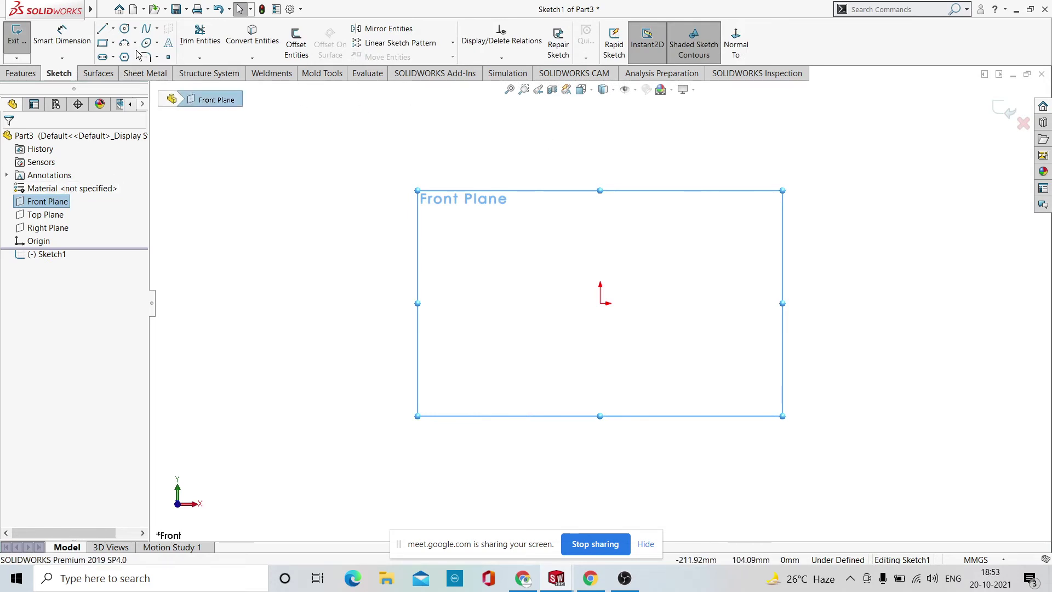
pyautogui.click(103, 43)
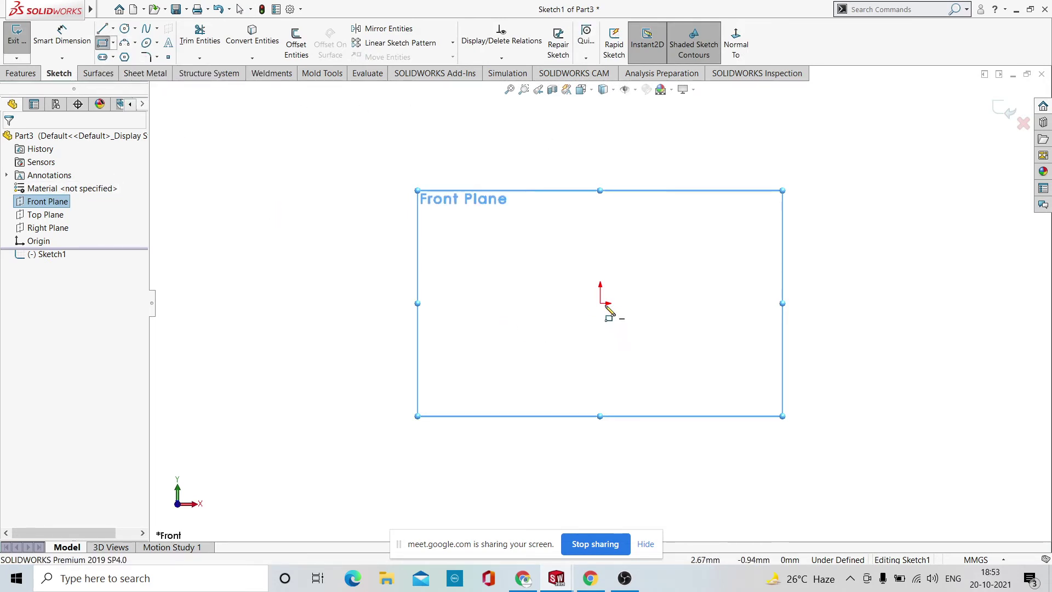
pyautogui.click(600, 303)
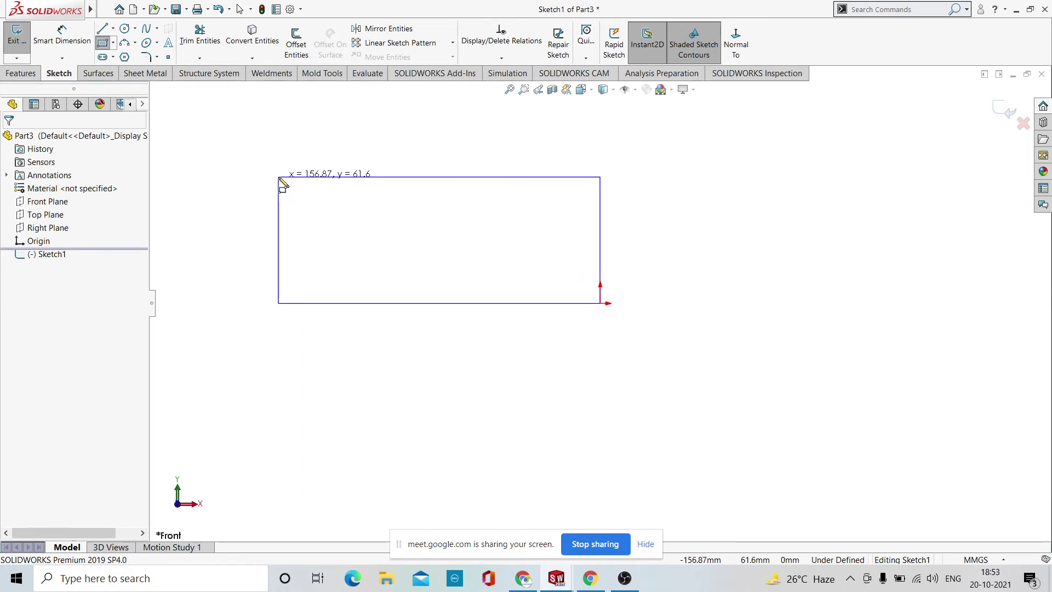
pyautogui.press('Escape')
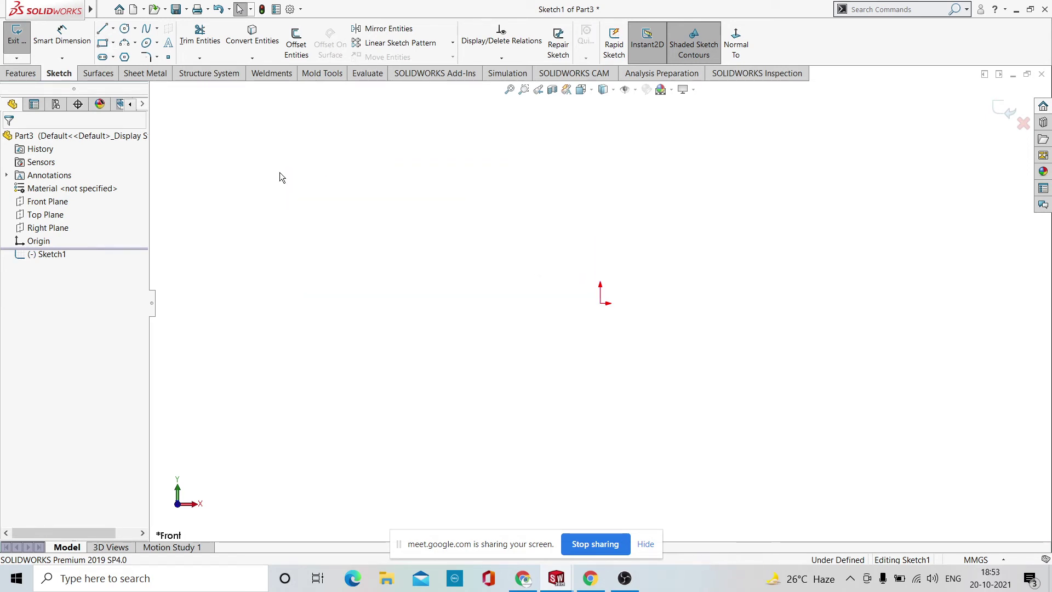
# Sketch a center rectangle about 286 mm by 165 mm with its center on the origin.
pyautogui.moveTo(79, 4)
pyautogui.click(113, 42)
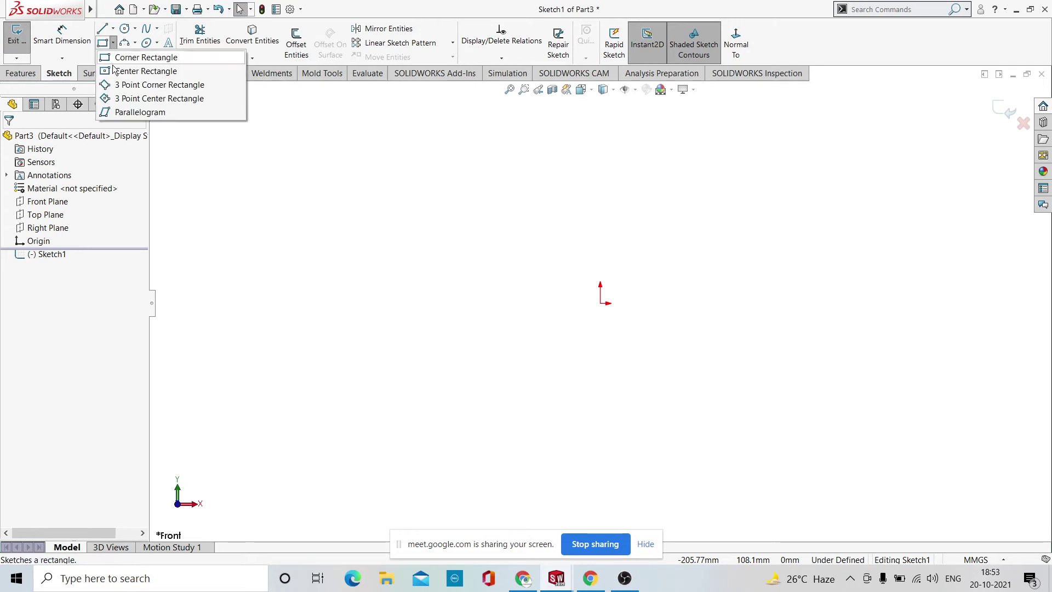
pyautogui.click(112, 71)
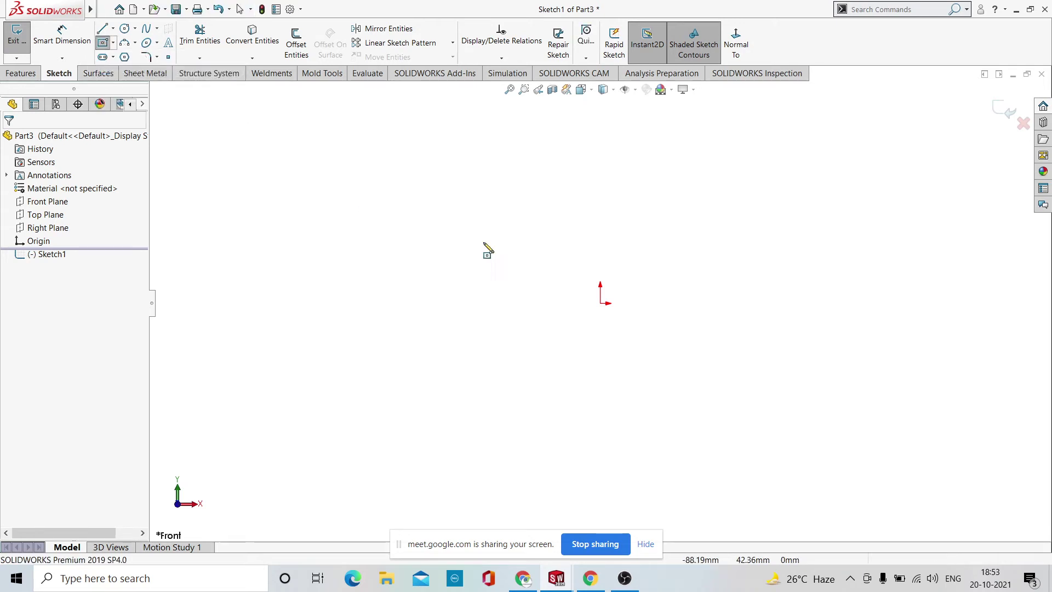
pyautogui.click(601, 303)
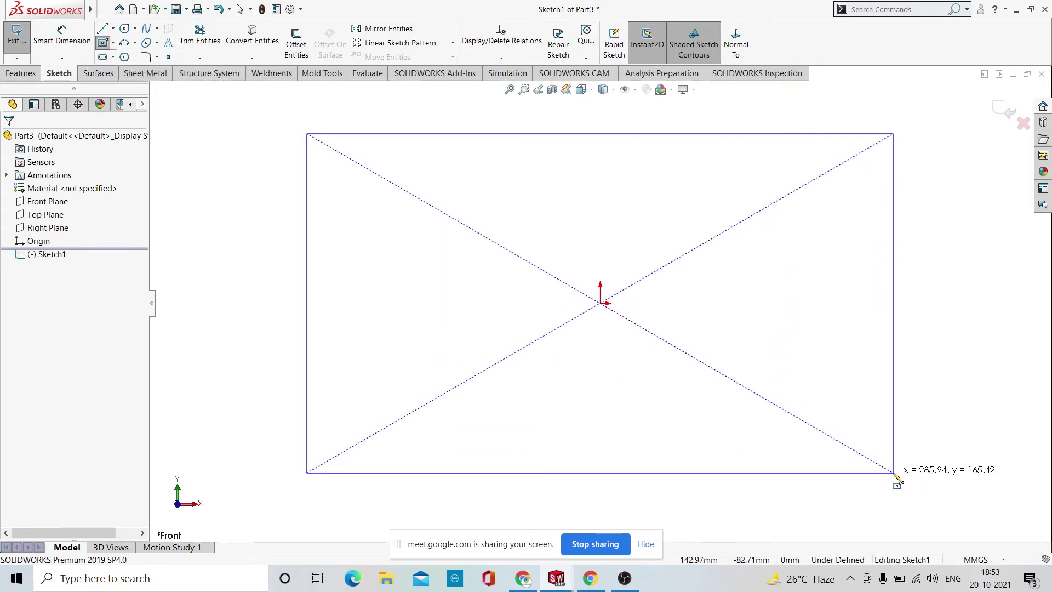
pyautogui.click(893, 471)
pyautogui.rightClick(898, 342)
pyautogui.click(932, 345)
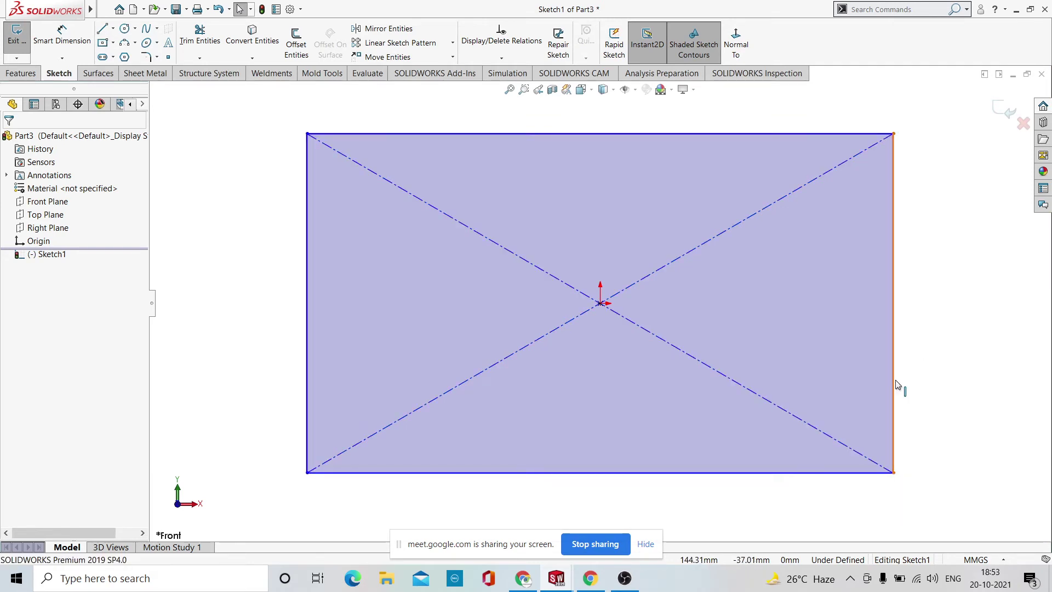
# Create a sheet-metal base flange from the rectangle with a thickness of 3 mm and a K-factor of 0.5.
pyautogui.scroll(3, 813, 380)
pyautogui.scroll(-2, 762, 378)
pyautogui.scroll(2, 744, 378)
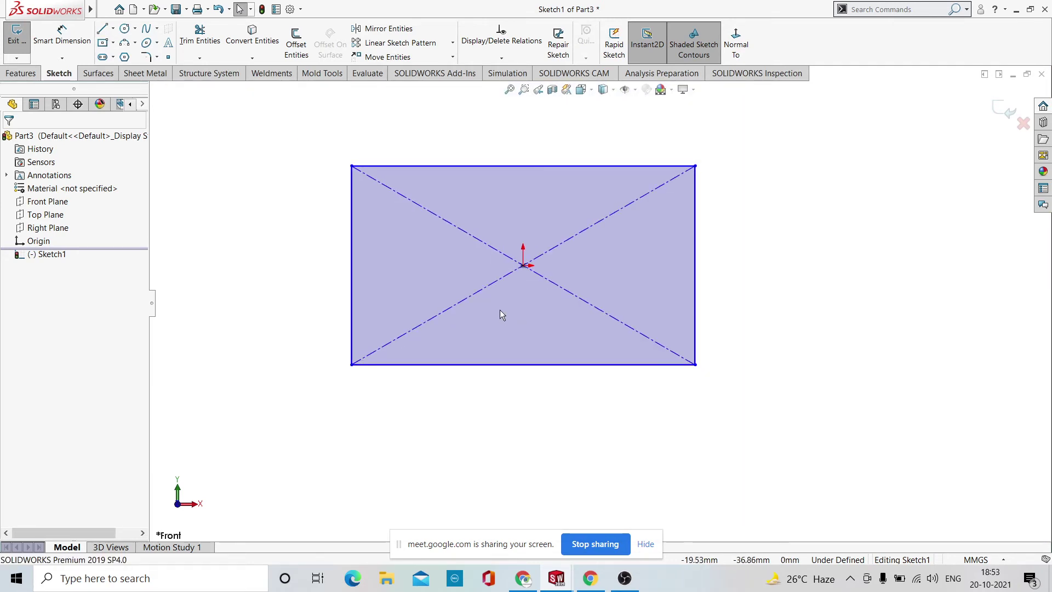
pyautogui.scroll(-1, 498, 312)
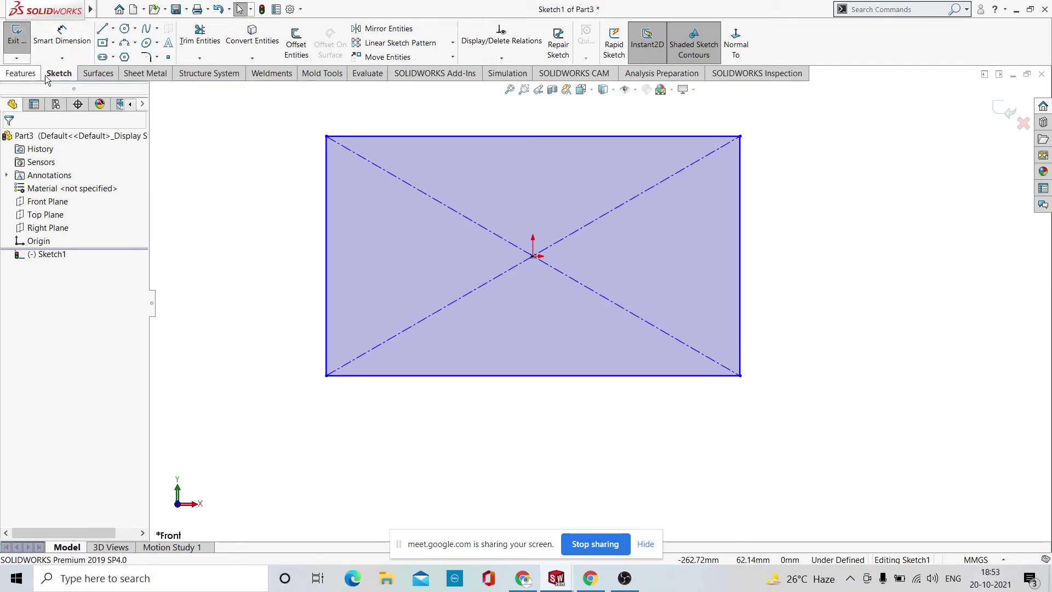
pyautogui.click(123, 76)
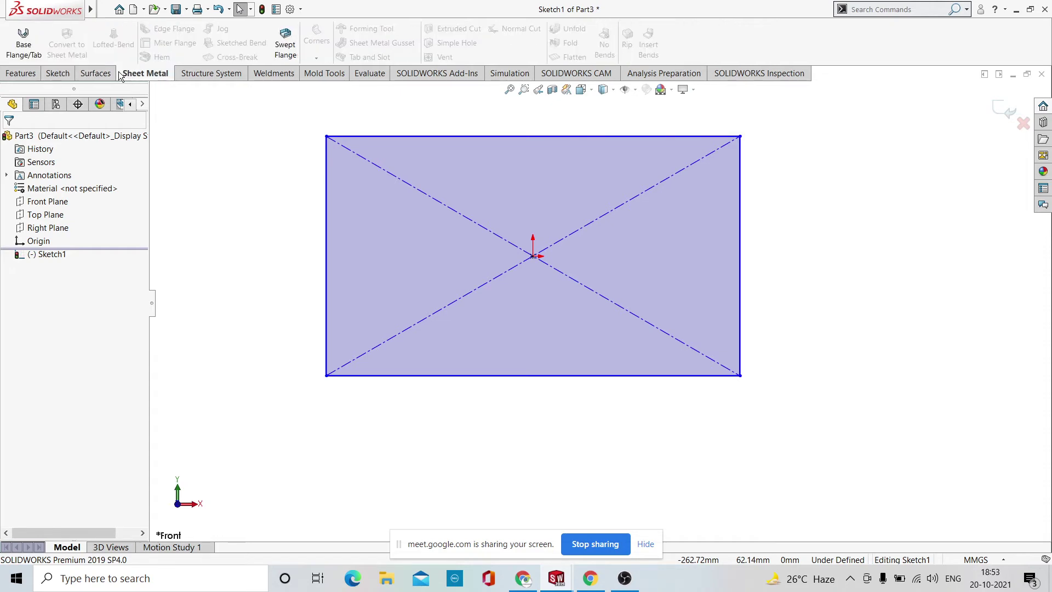
pyautogui.click(19, 55)
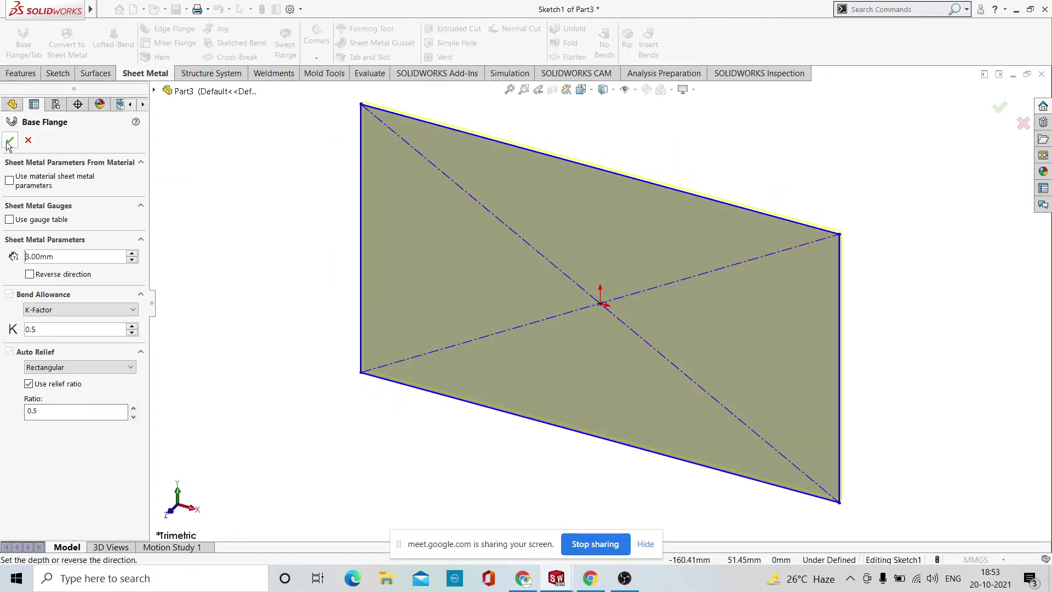
pyautogui.click(9, 141)
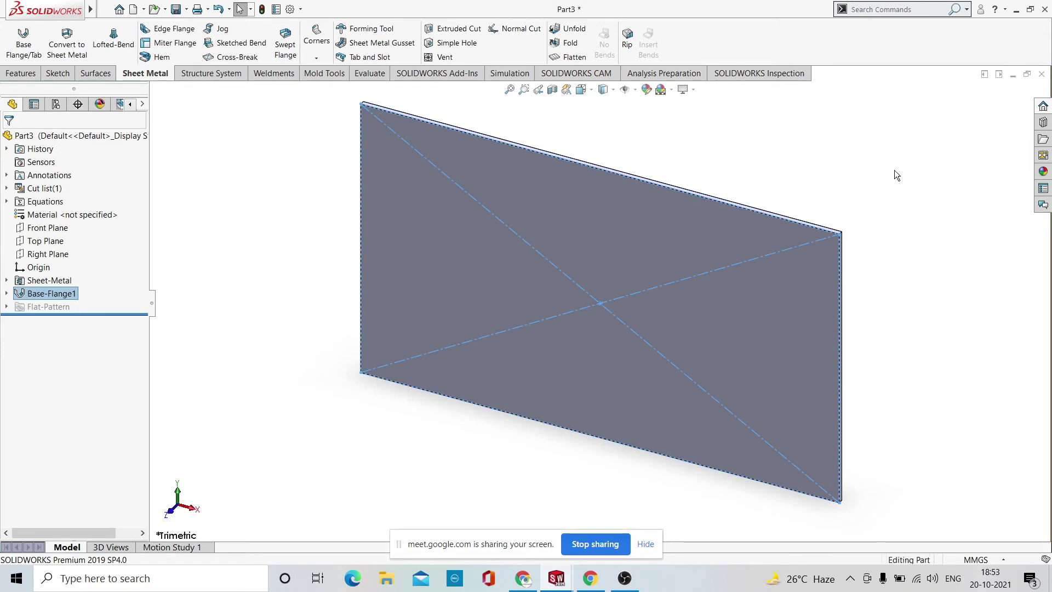
pyautogui.click(893, 172)
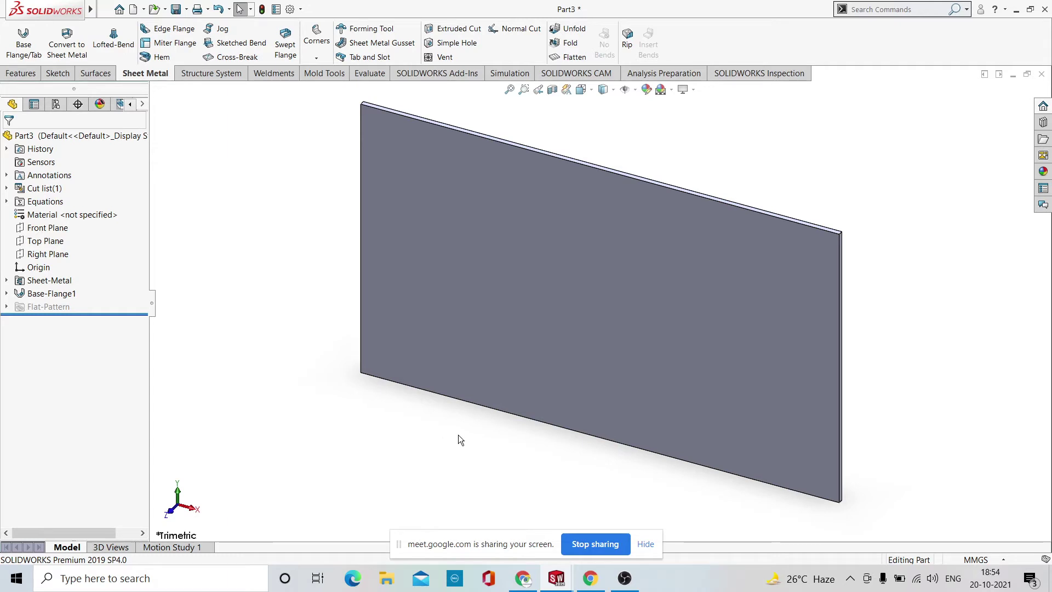
# Start a Sketched Bend on the plate's large planar face and view the bend-line sketch face-on.
pyautogui.moveTo(458, 434); pyautogui.dragTo(682, 271, button='middle')
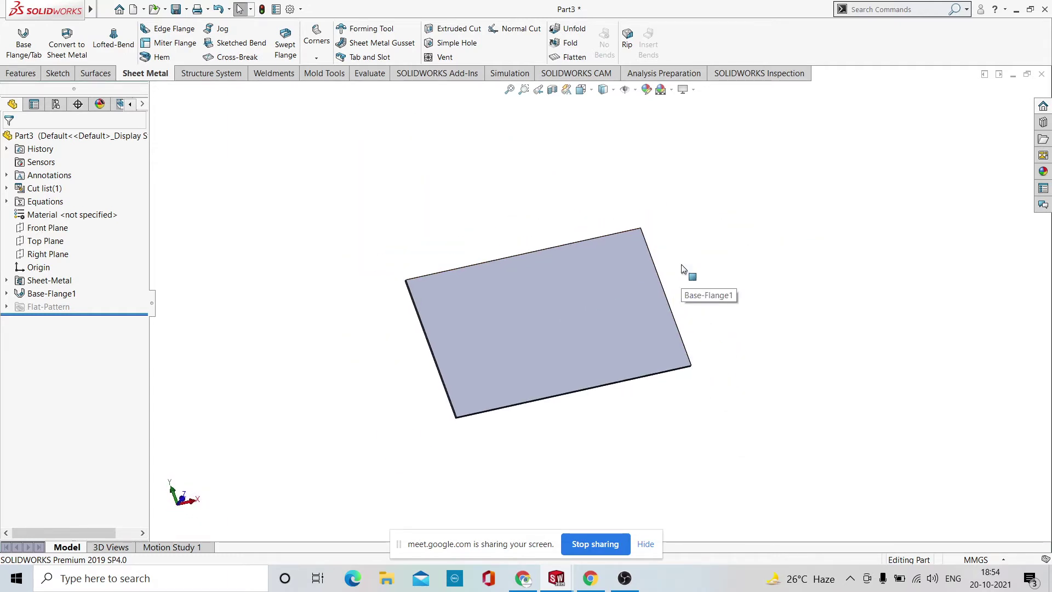
pyautogui.click(228, 48)
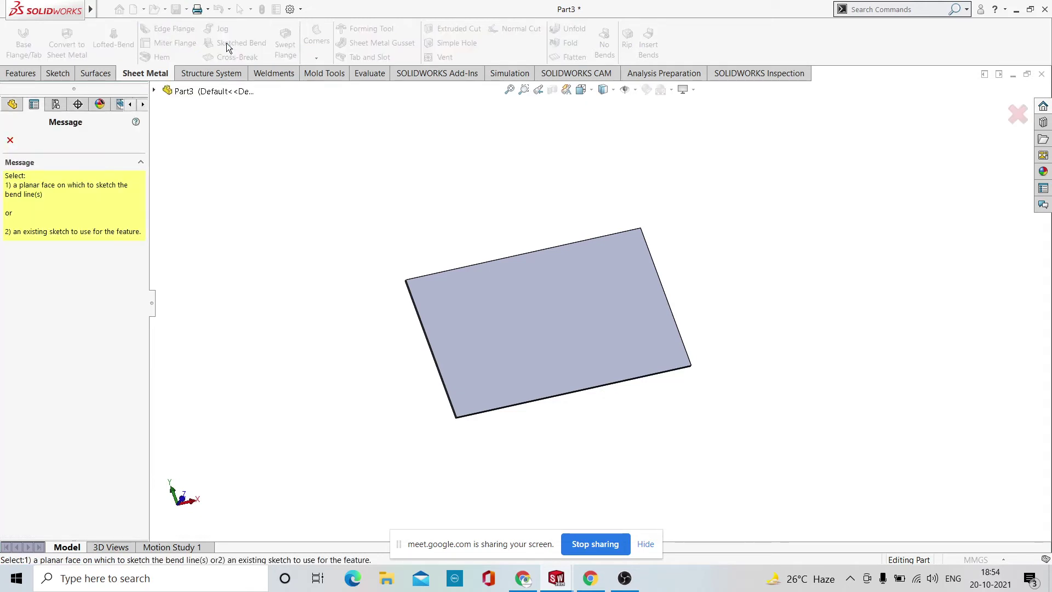
pyautogui.click(528, 324)
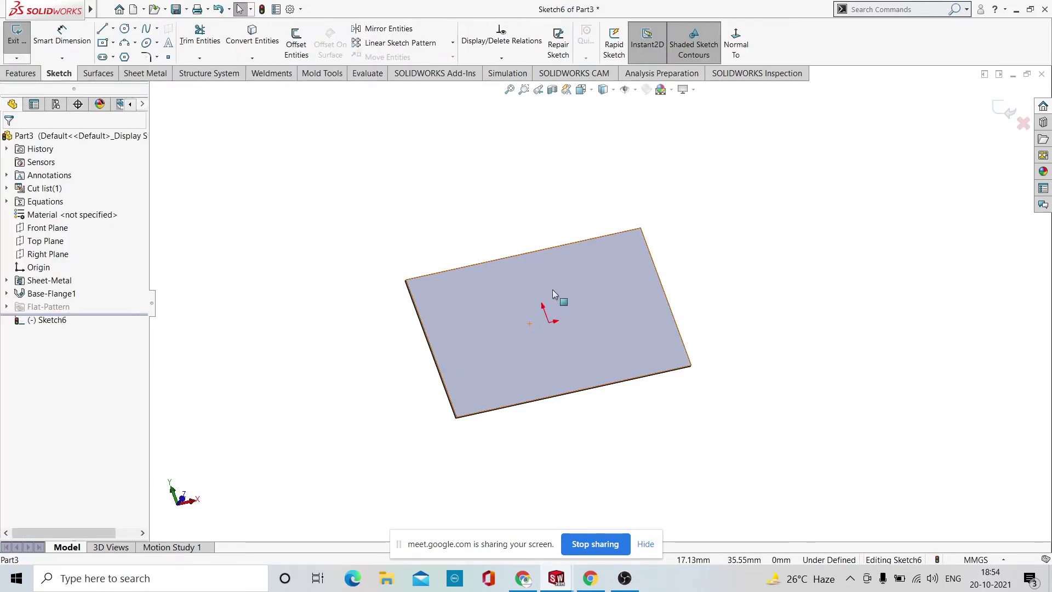
pyautogui.click(736, 44)
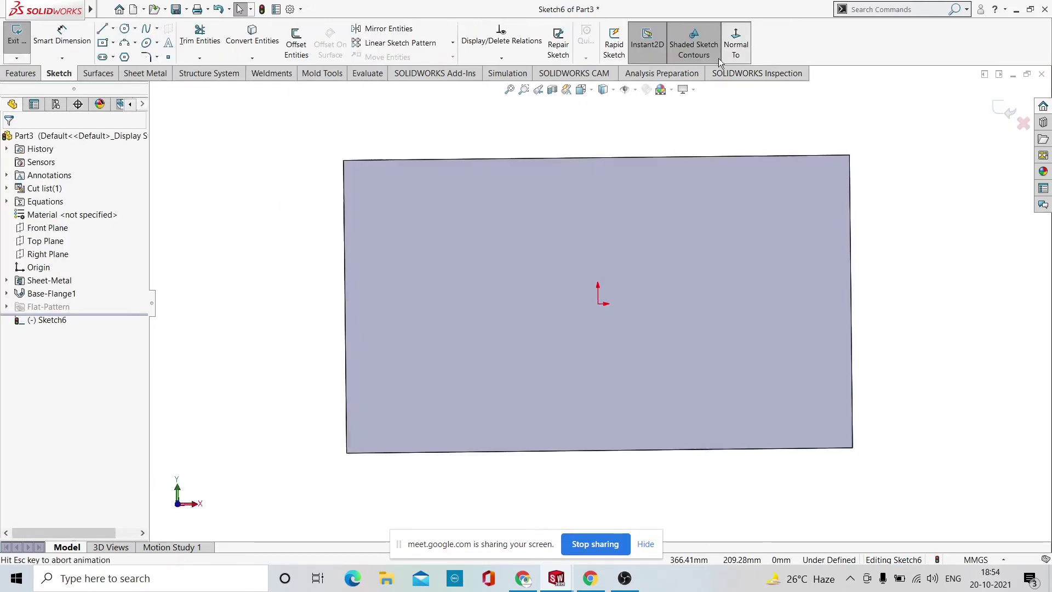
# Sketch a vertical bend line across the middle of the plate, connecting the midpoints of its two long edges.
pyautogui.click(112, 30)
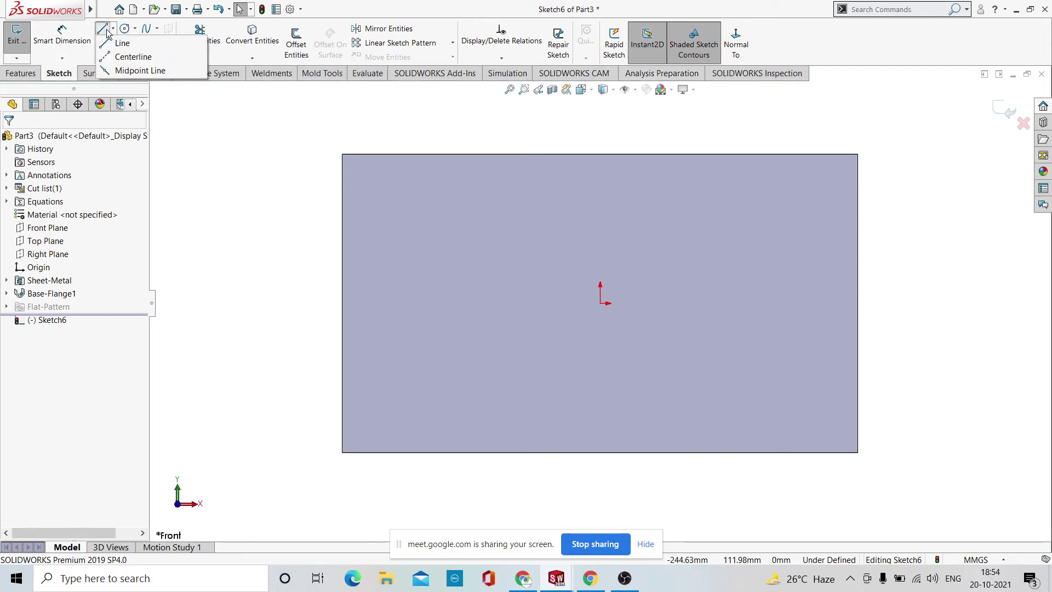
pyautogui.click(121, 43)
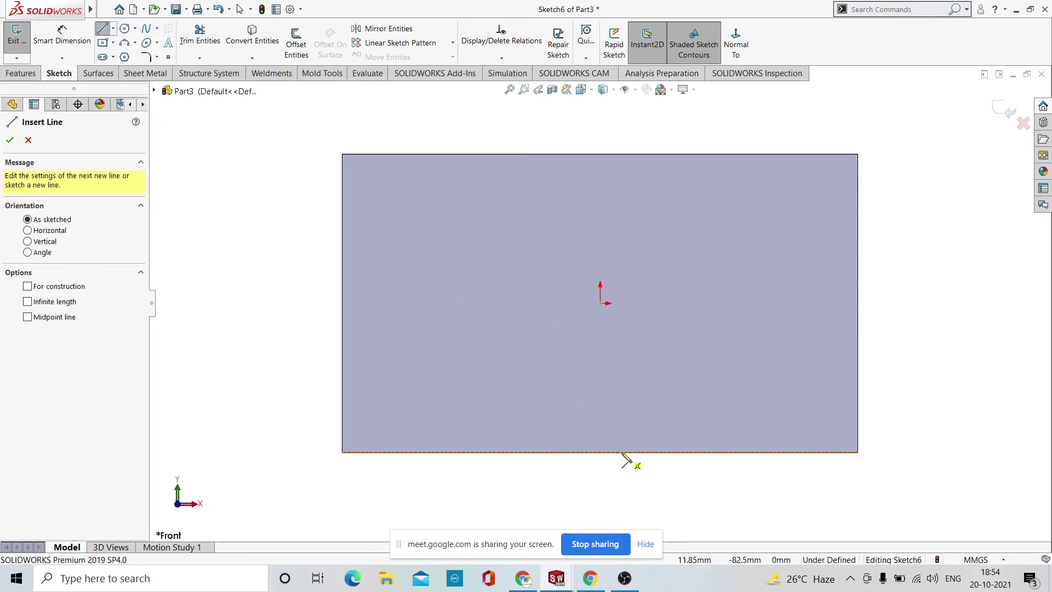
pyautogui.click(600, 452)
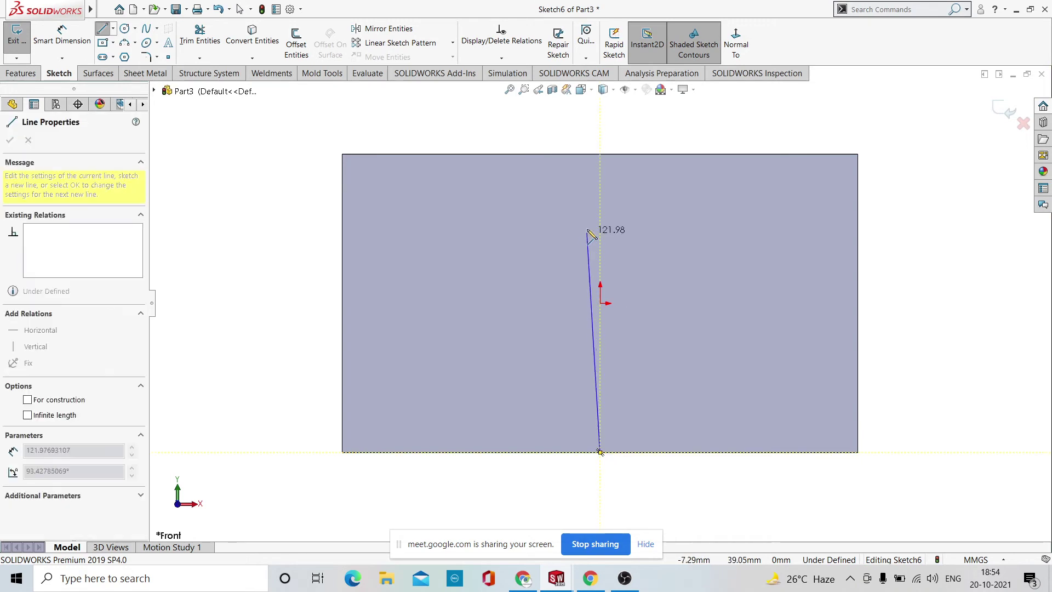
pyautogui.click(602, 153)
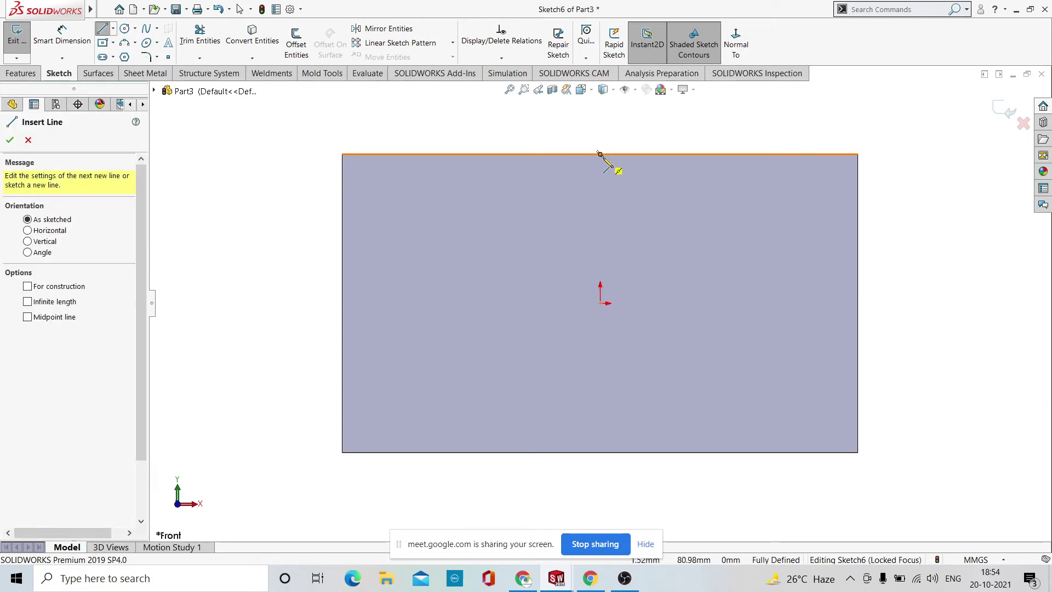
pyautogui.click(600, 153)
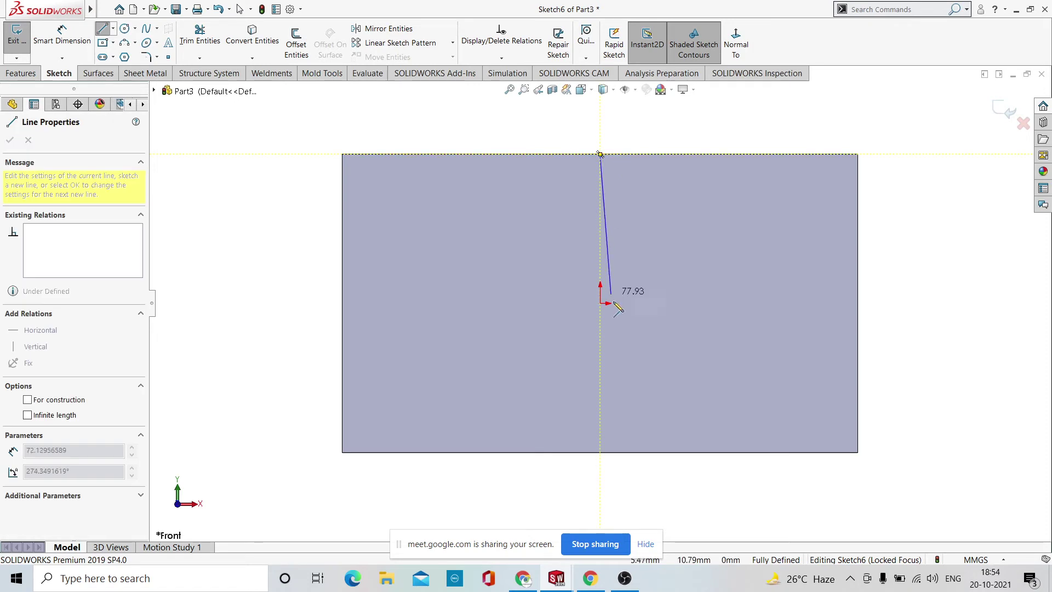
pyautogui.click(600, 452)
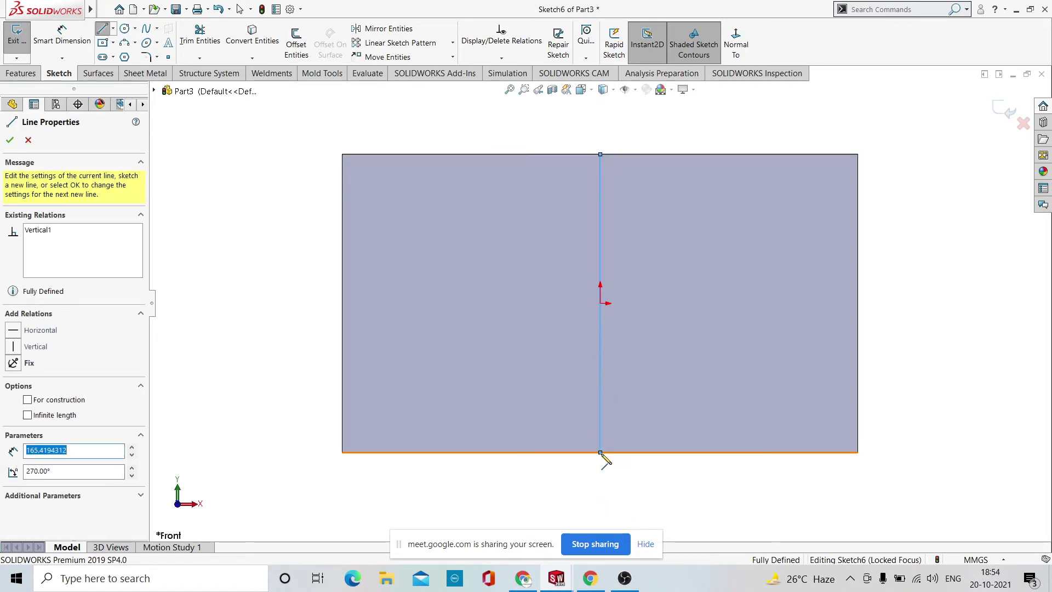
pyautogui.rightClick(667, 299)
pyautogui.click(694, 301)
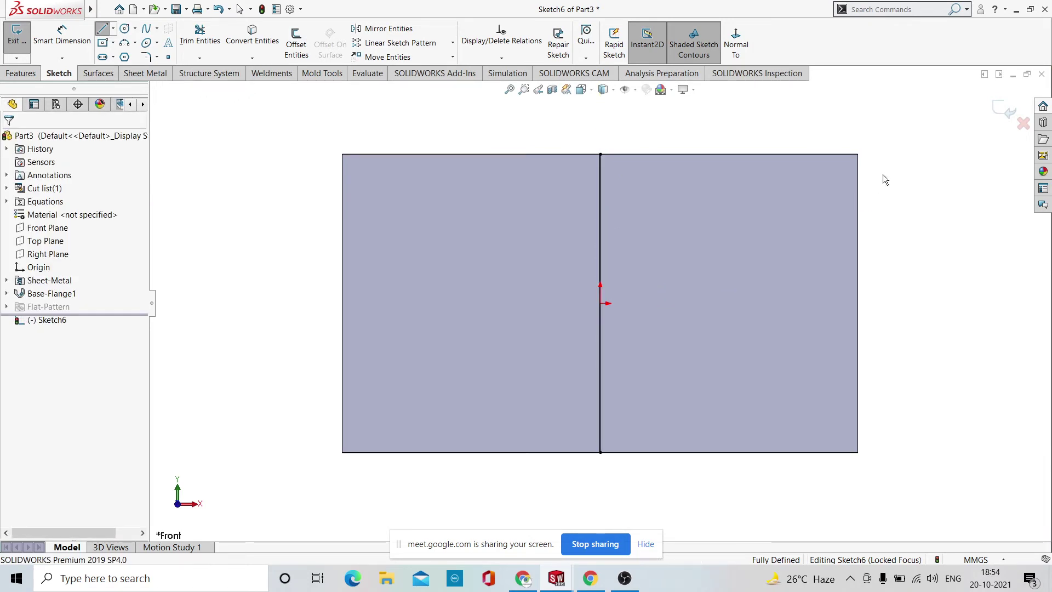
# Finish the bend-line sketch and choose the plate half on the positive X side as the fixed face of the bend.
pyautogui.click(997, 108)
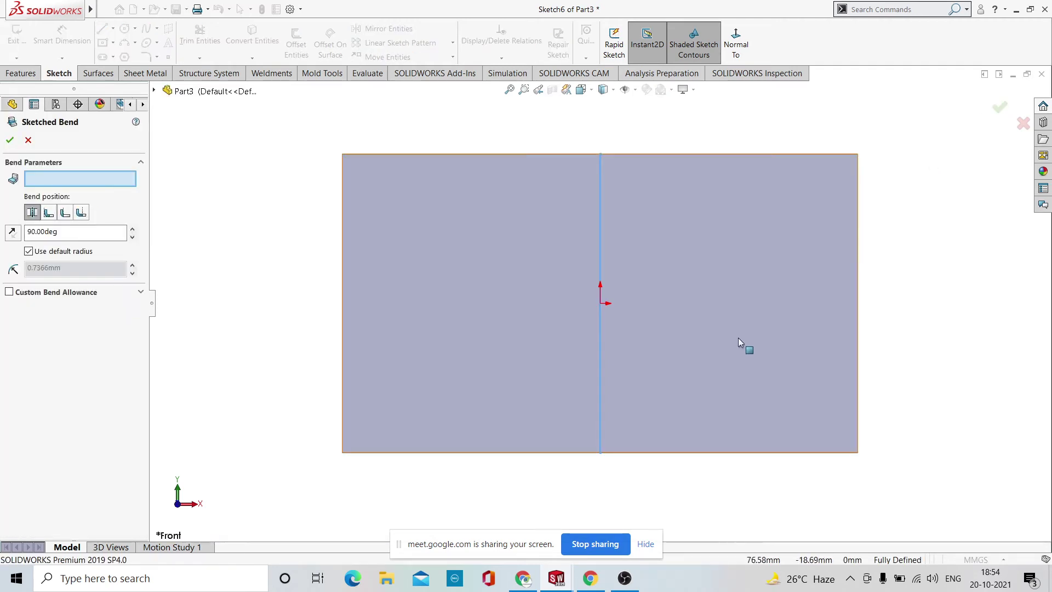
pyautogui.moveTo(734, 297)
pyautogui.mouseDown(button='middle')
pyautogui.moveTo(748, 179)
pyautogui.moveTo(734, 228)
pyautogui.moveTo(728, 195)
pyautogui.mouseUp(button='middle')
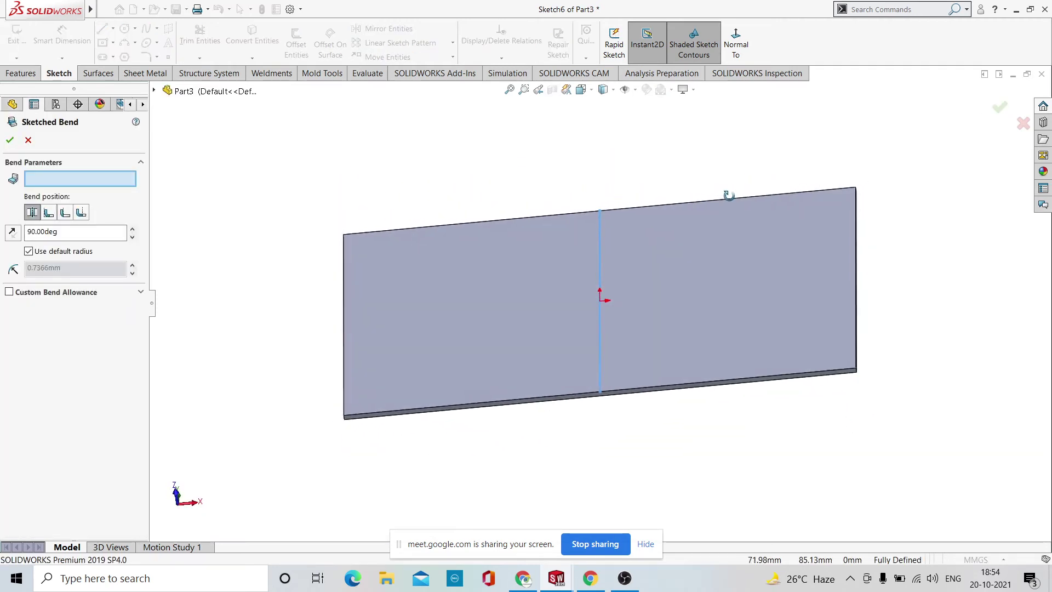
pyautogui.click(722, 295)
pyautogui.moveTo(681, 333); pyautogui.dragTo(772, 221, button='middle')
pyautogui.scroll(3, 734, 360)
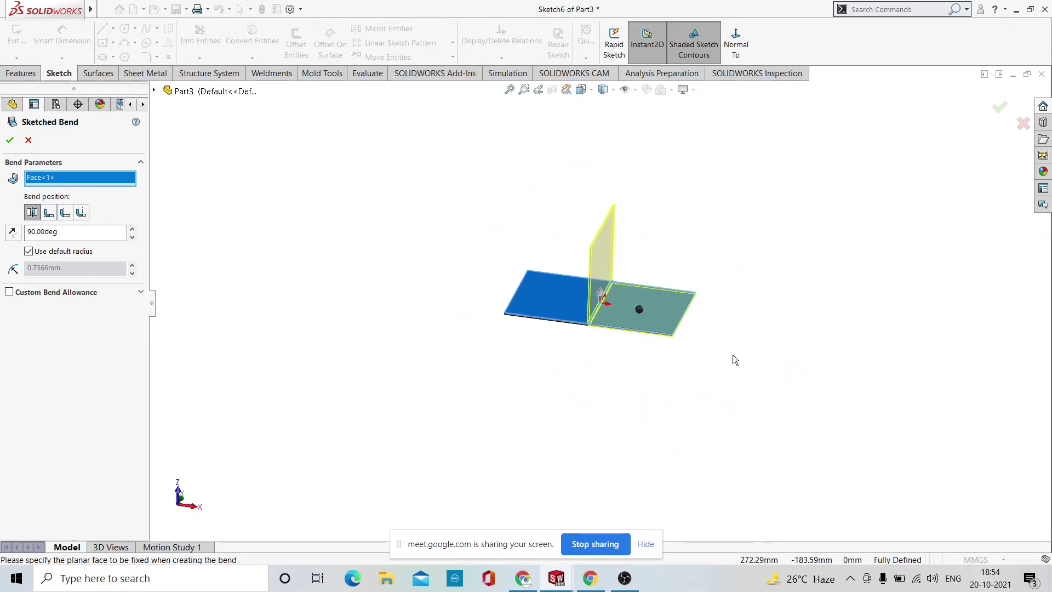
pyautogui.scroll(-2, 582, 256)
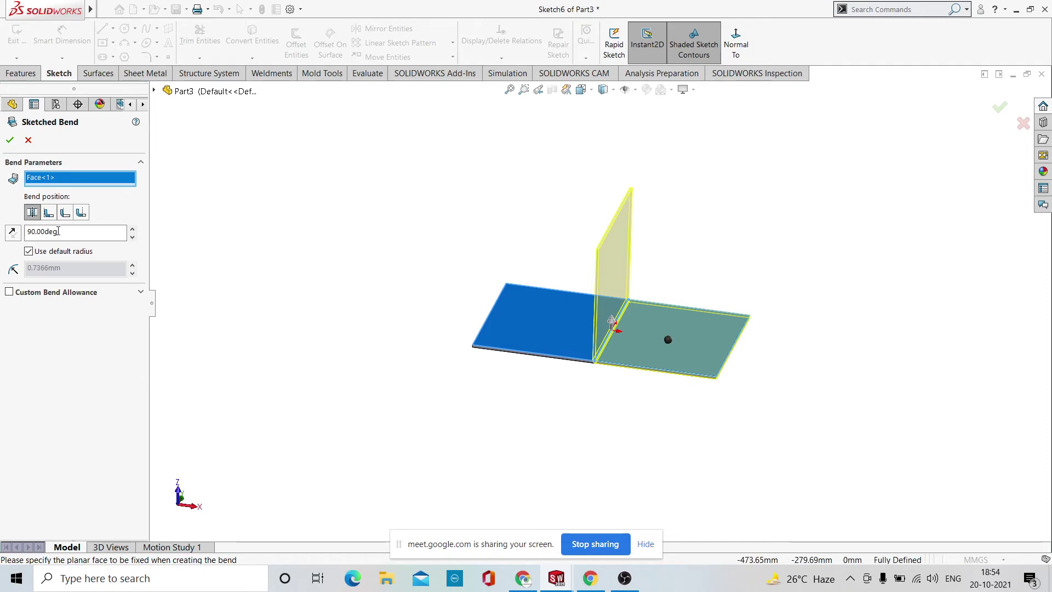
# Try the other bend positions, and create the 90° sketched bend with Material Inside and the default radius.
pyautogui.click(49, 212)
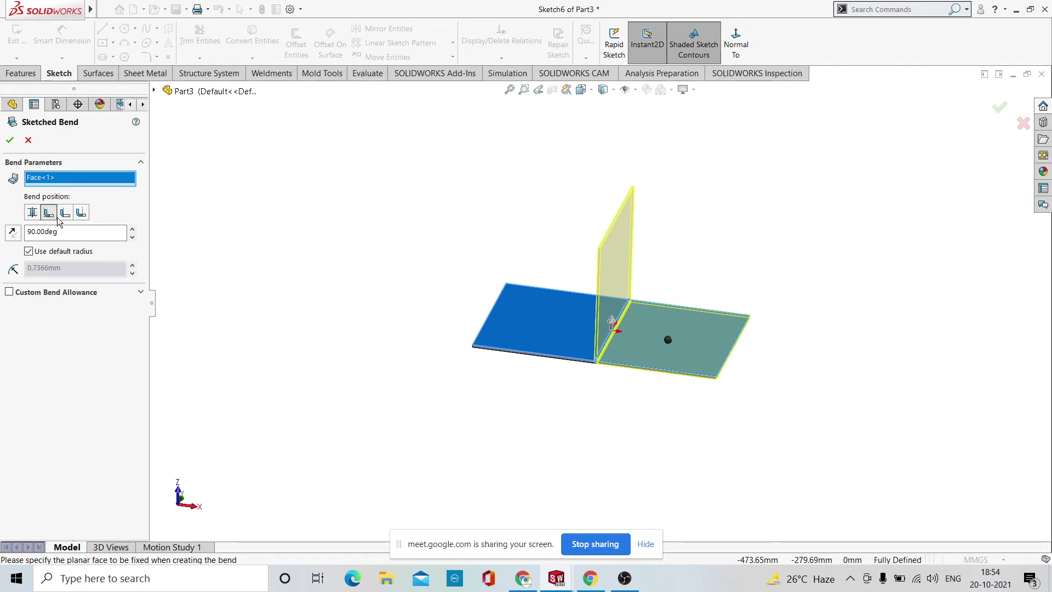
pyautogui.click(65, 213)
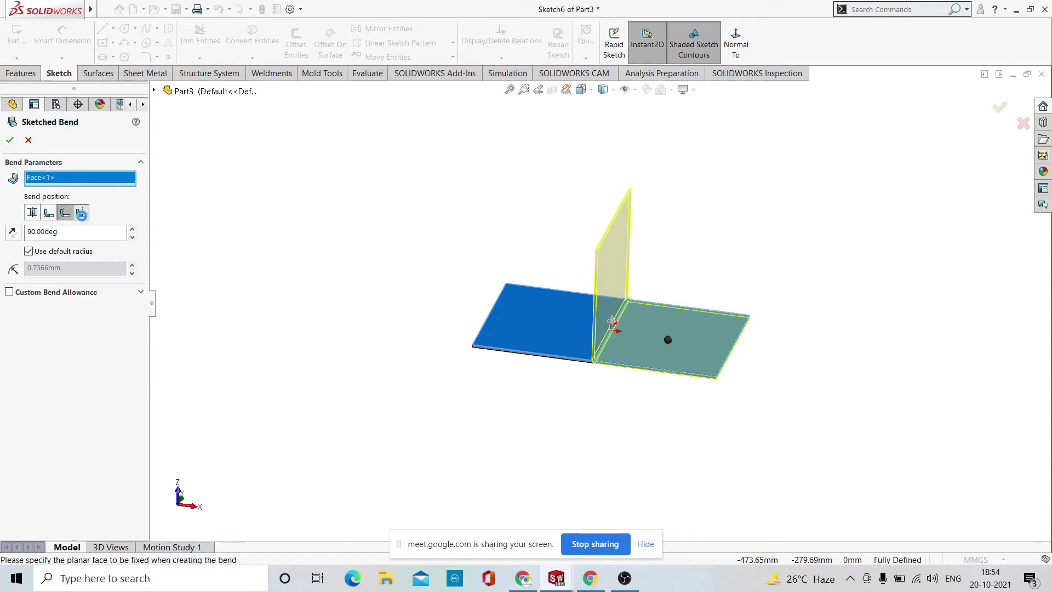
pyautogui.click(81, 214)
pyautogui.click(53, 214)
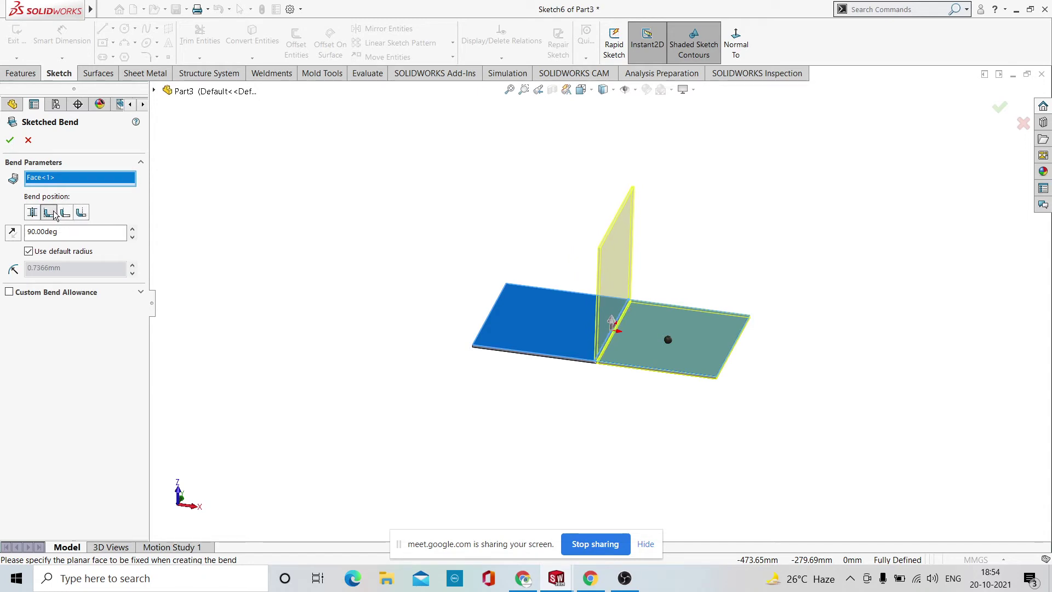
pyautogui.click(10, 141)
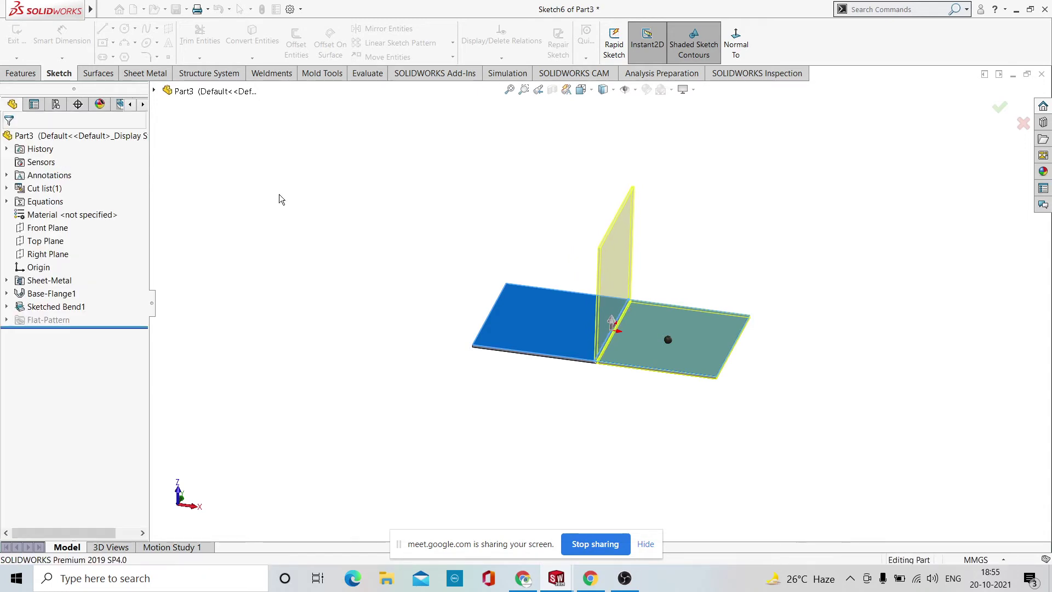
pyautogui.moveTo(779, 214)
pyautogui.mouseDown(button='middle')
pyautogui.moveTo(758, 454)
pyautogui.moveTo(688, 376)
pyautogui.moveTo(781, 395)
pyautogui.moveTo(658, 394)
pyautogui.moveTo(710, 311)
pyautogui.moveTo(695, 422)
pyautogui.moveTo(735, 301)
pyautogui.mouseUp(button='middle')
pyautogui.click(740, 269)
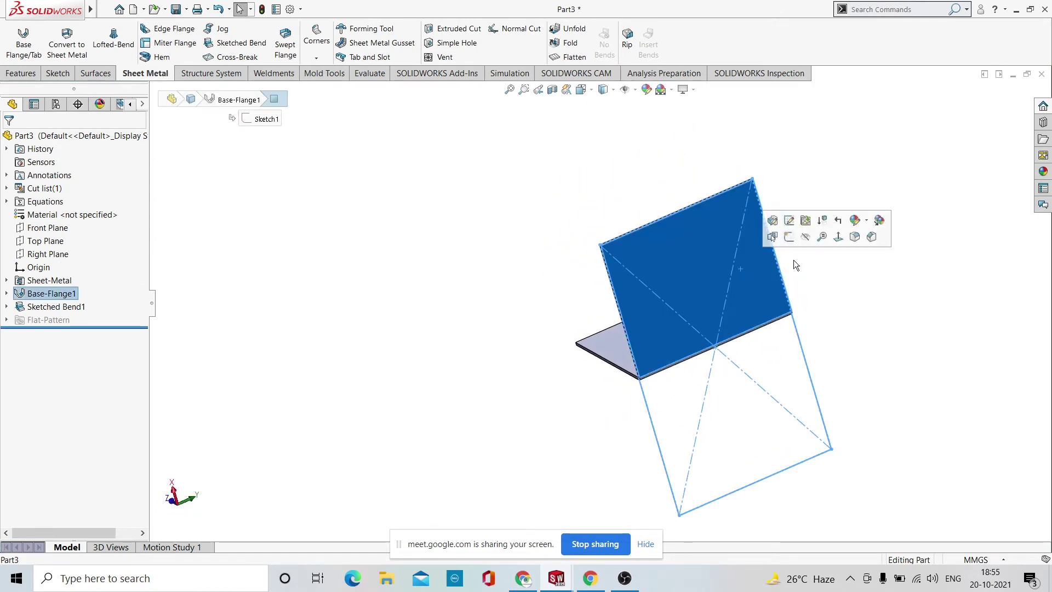
pyautogui.click(789, 236)
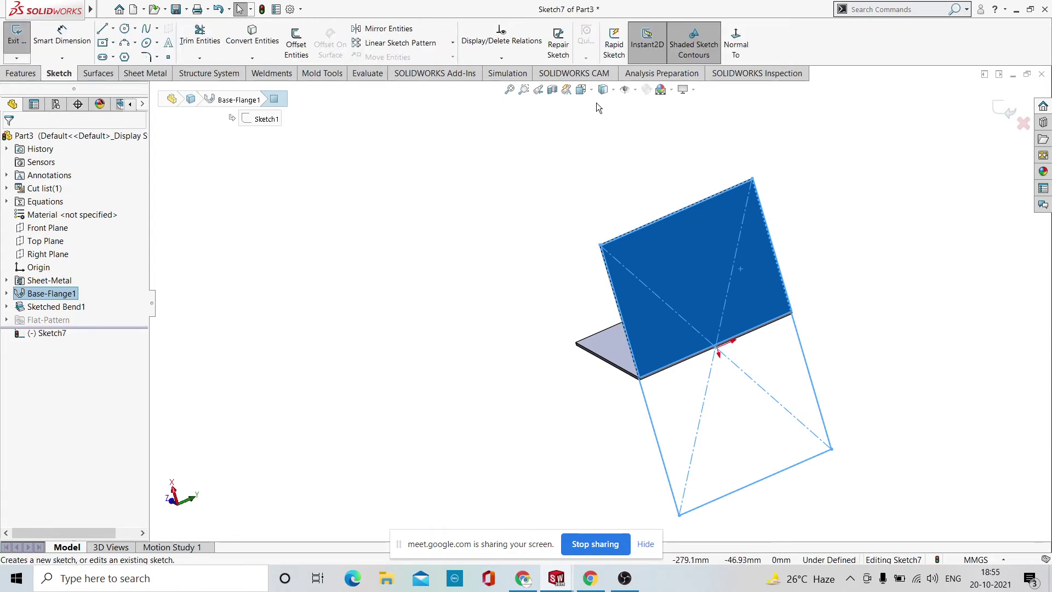
pyautogui.click(849, 142)
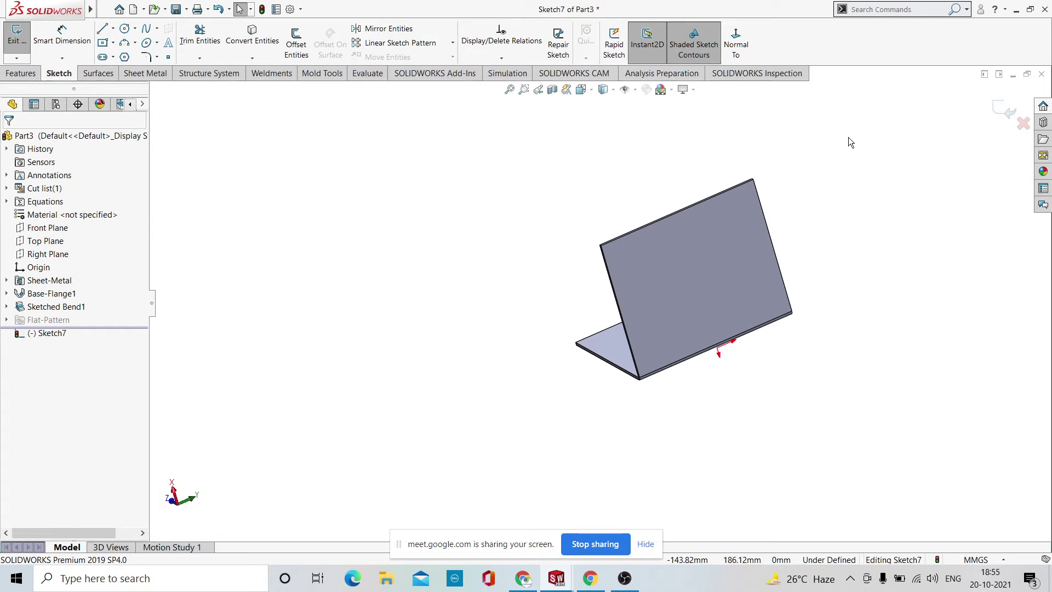
pyautogui.click(997, 108)
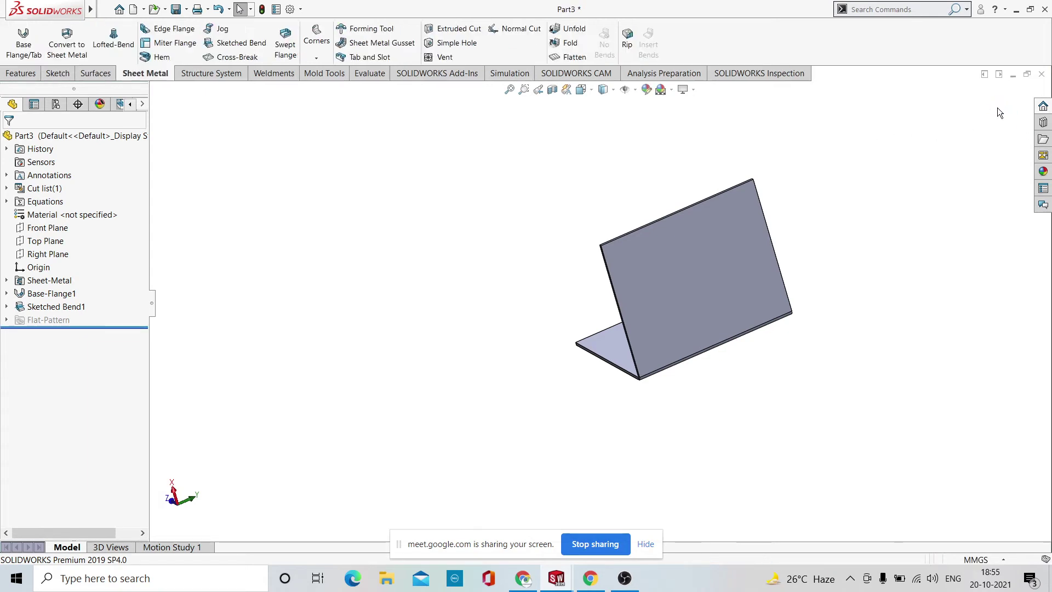
# Start a Sketched Bend on the outer face of the plate's fixed half, view it face-on and activate the Line tool.
pyautogui.click(236, 43)
pyautogui.click(701, 315)
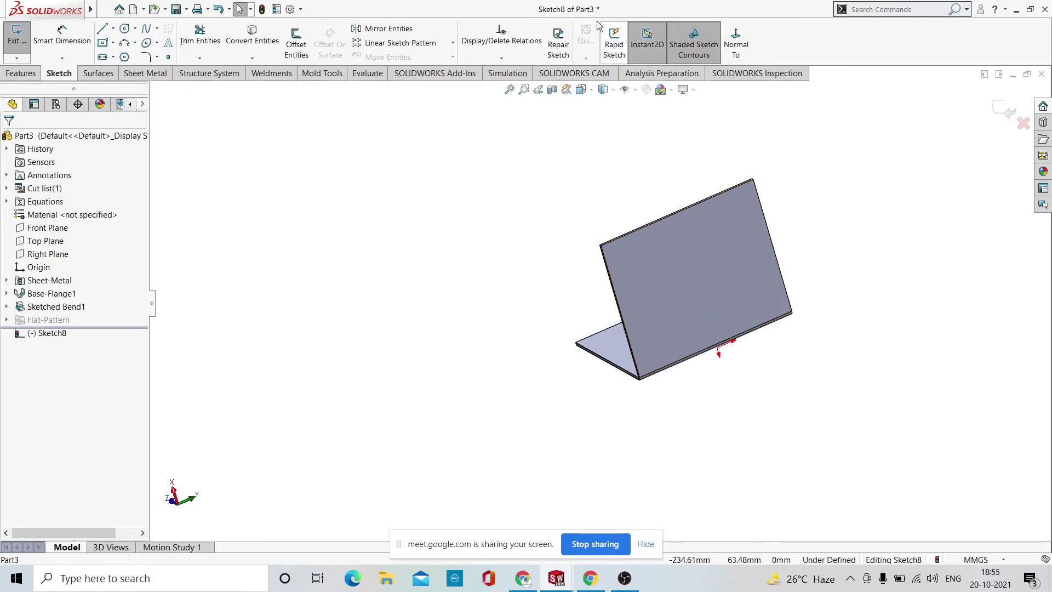
pyautogui.click(691, 46)
pyautogui.click(735, 43)
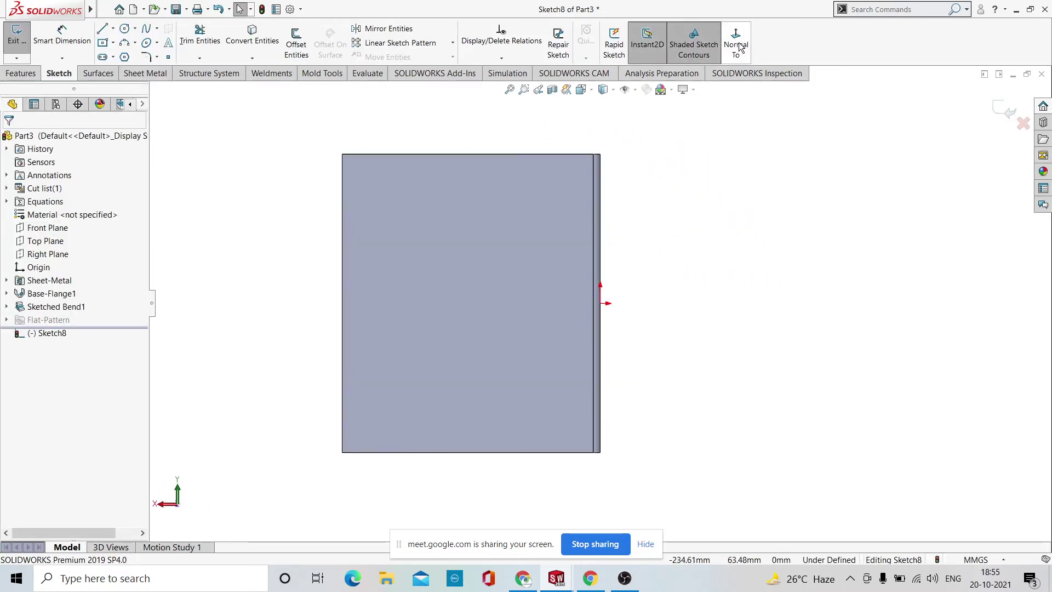
pyautogui.click(102, 30)
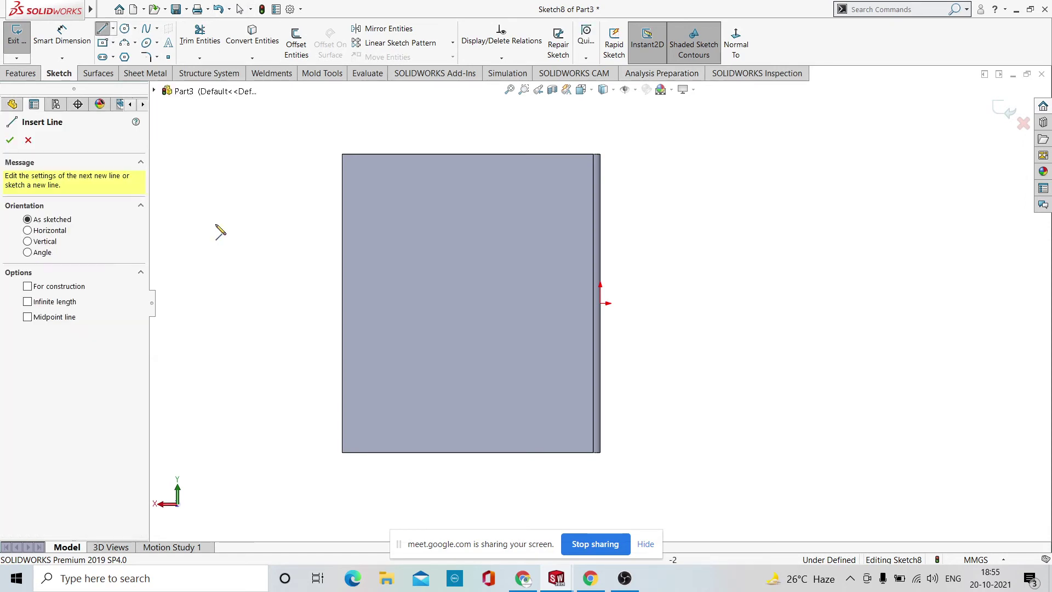
pyautogui.click(429, 154)
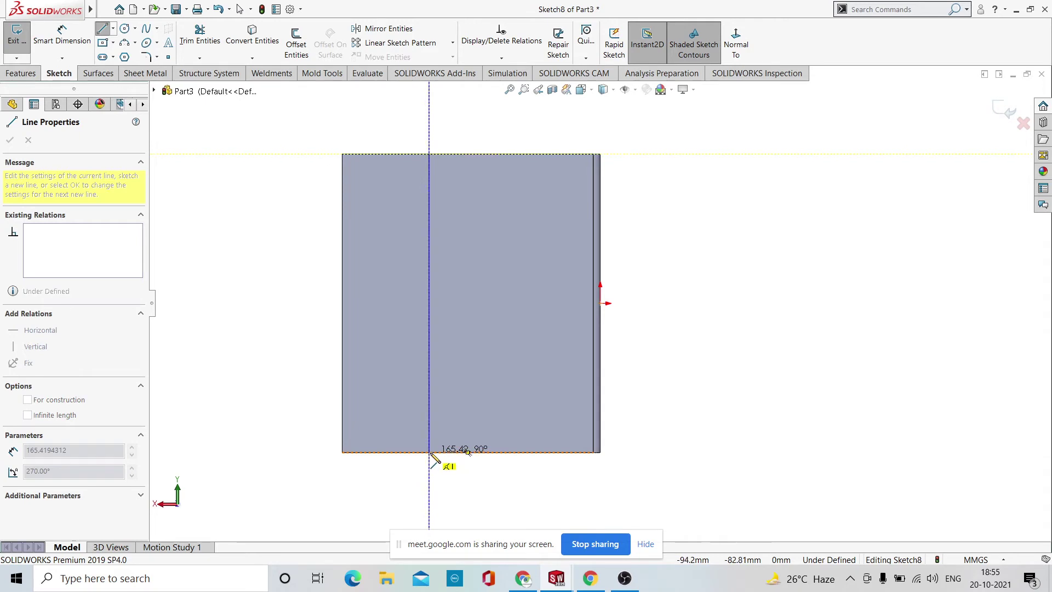
pyautogui.press('Escape')
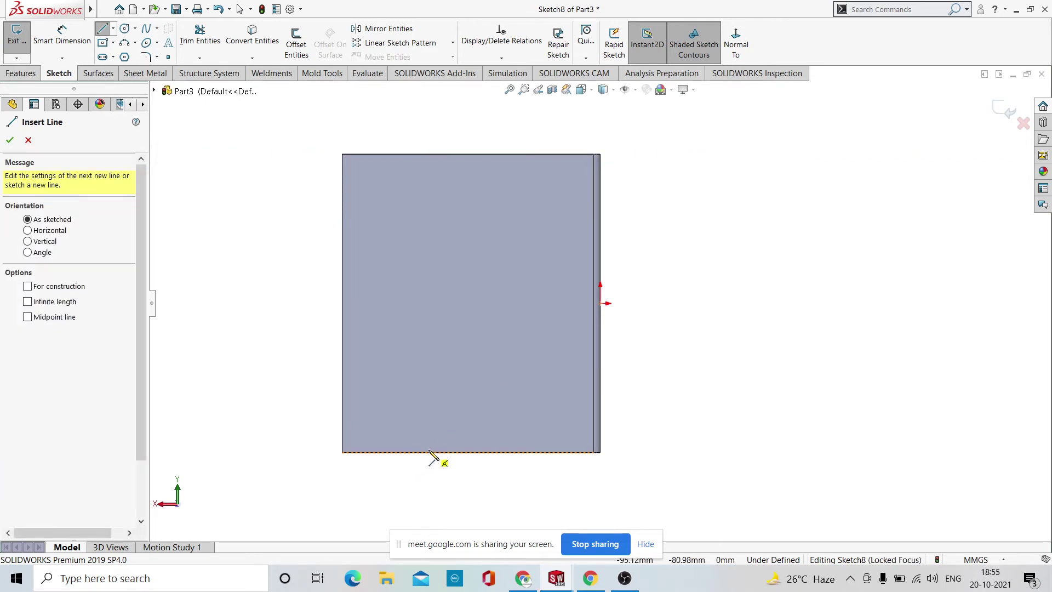
pyautogui.click(466, 453)
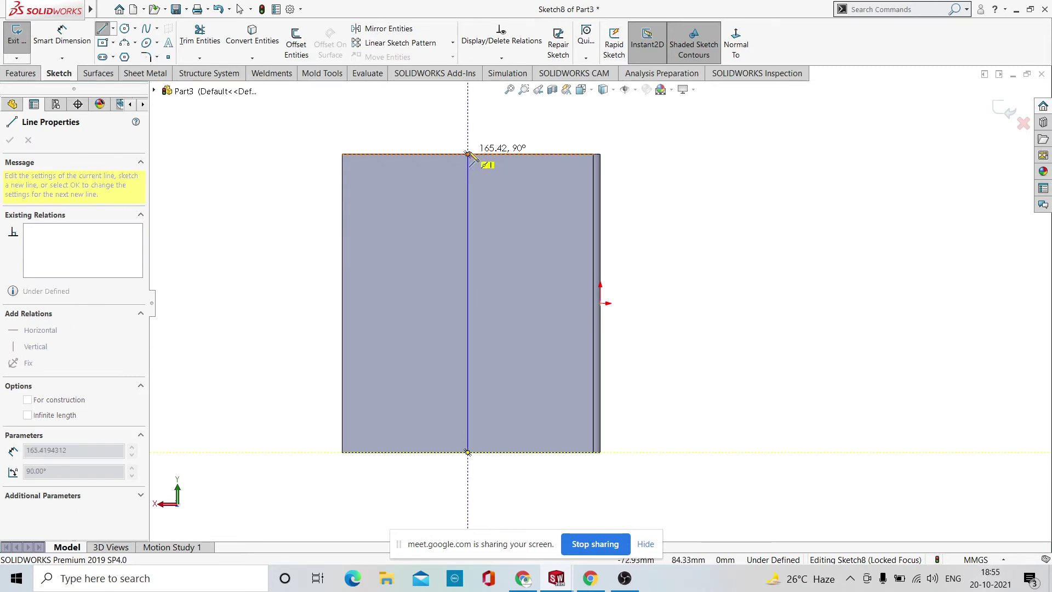
pyautogui.press('Escape')
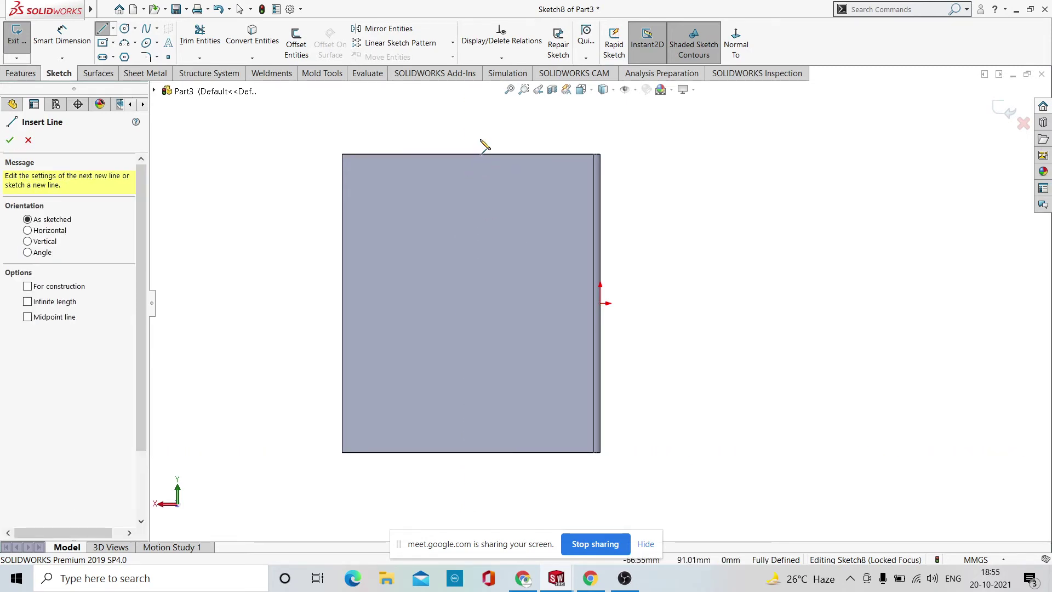
# Sketch a vertical bend line about 165 mm long across the middle of the face, between its opposite edges' midpoints.
pyautogui.click(467, 154)
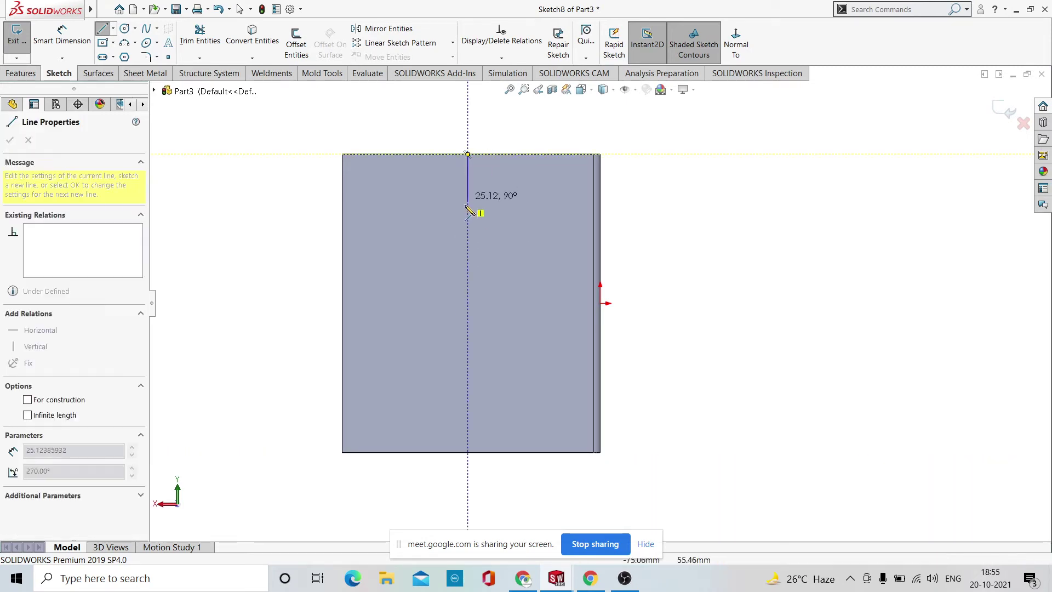
pyautogui.click(467, 452)
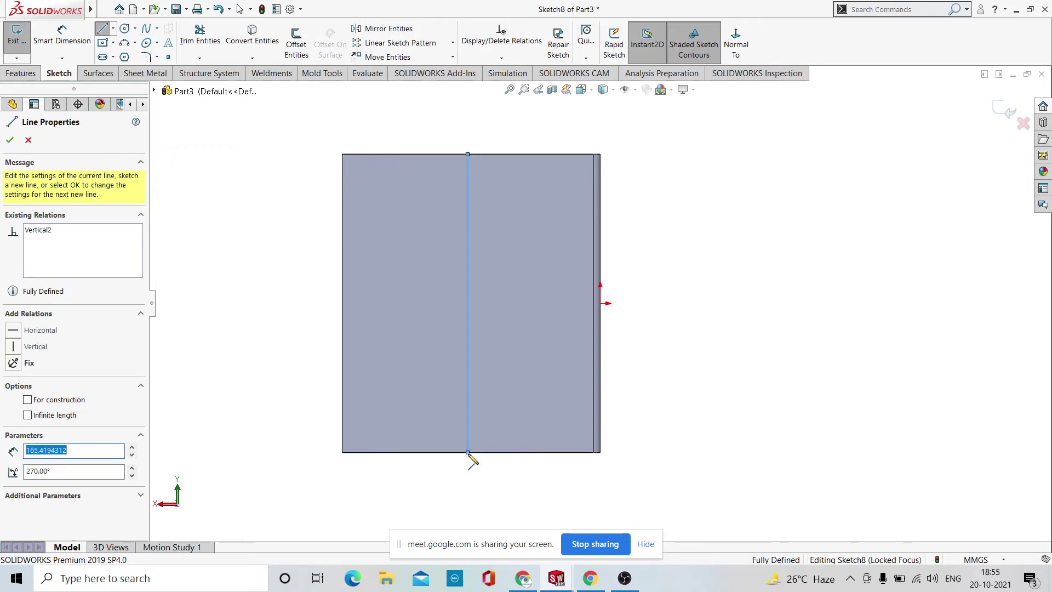
pyautogui.rightClick(679, 278)
pyautogui.click(725, 284)
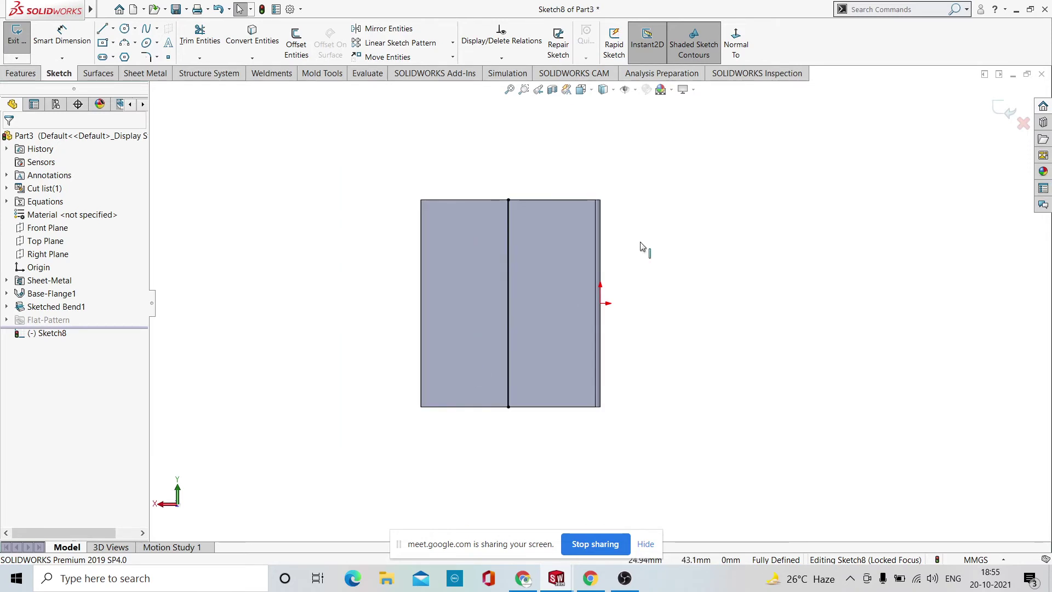
# Finish the sketch and create a 90° sketched bend with Material Inside, fixing the part of the face next to the first bend.
pyautogui.click(1007, 111)
pyautogui.moveTo(748, 299); pyautogui.dragTo(821, 172, button='middle')
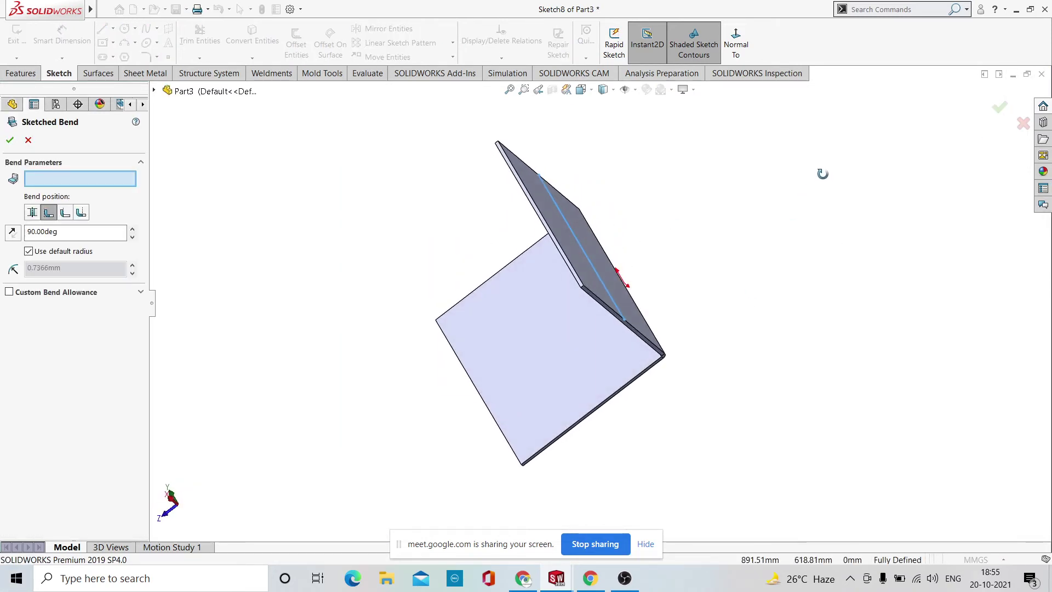
pyautogui.moveTo(685, 279); pyautogui.dragTo(659, 307, button='middle')
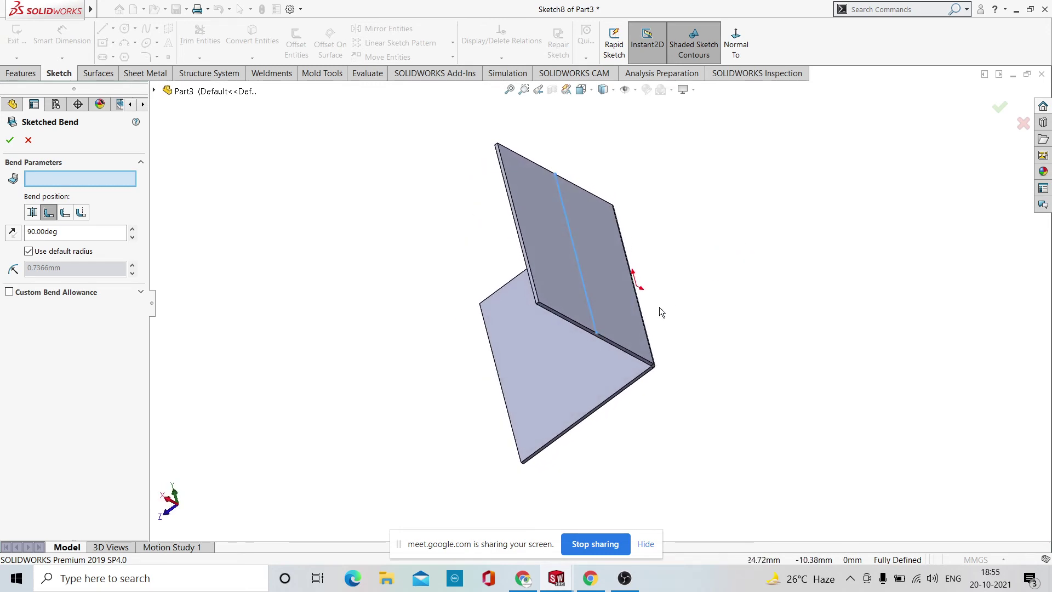
pyautogui.click(616, 316)
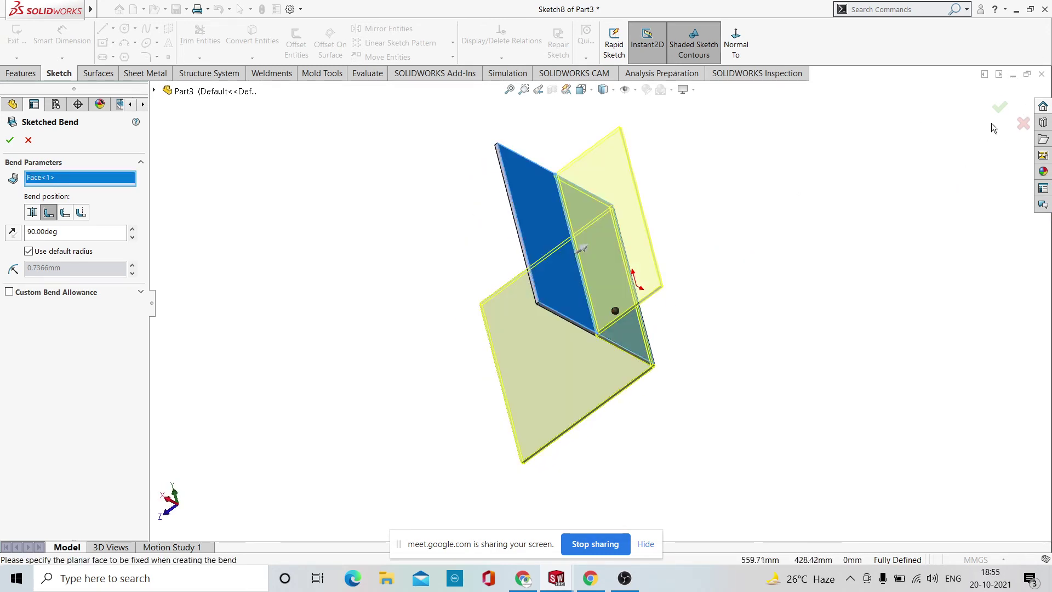
pyautogui.click(999, 107)
pyautogui.moveTo(794, 218)
pyautogui.mouseDown(button='middle')
pyautogui.moveTo(791, 234)
pyautogui.moveTo(887, 200)
pyautogui.moveTo(838, 291)
pyautogui.moveTo(882, 246)
pyautogui.mouseUp(button='middle')
pyautogui.scroll(-3, 599, 259)
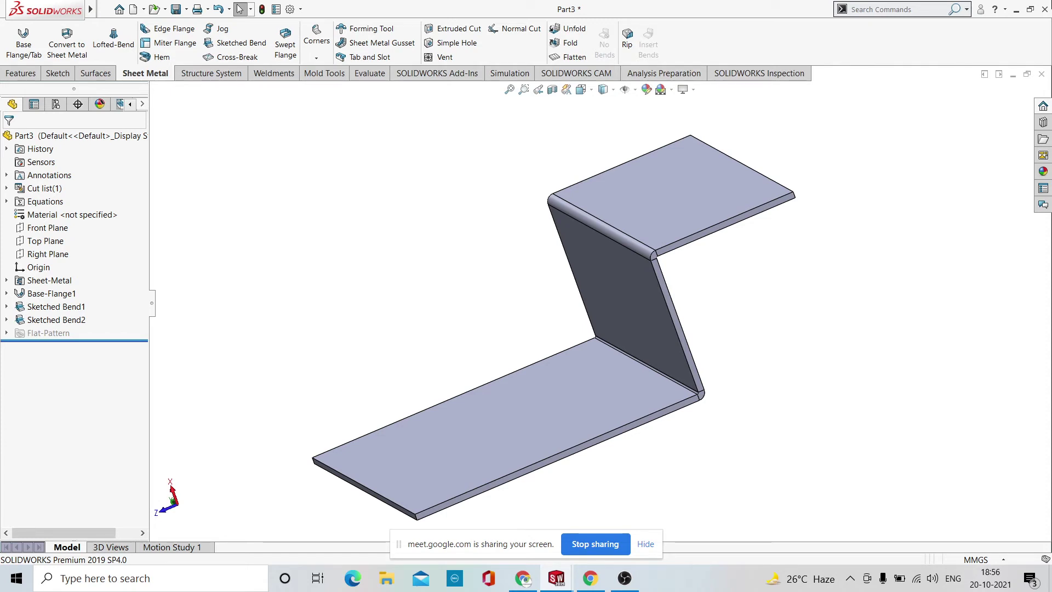
# Start a bend-line sketch on the outer face of the longest leg, formed by the first bend, and view it face-on.
pyautogui.moveTo(513, 418)
pyautogui.mouseDown(button='middle')
pyautogui.moveTo(603, 485)
pyautogui.moveTo(712, 262)
pyautogui.moveTo(659, 290)
pyautogui.moveTo(718, 281)
pyautogui.moveTo(624, 281)
pyautogui.mouseUp(button='middle')
pyautogui.scroll(-3, 610, 280)
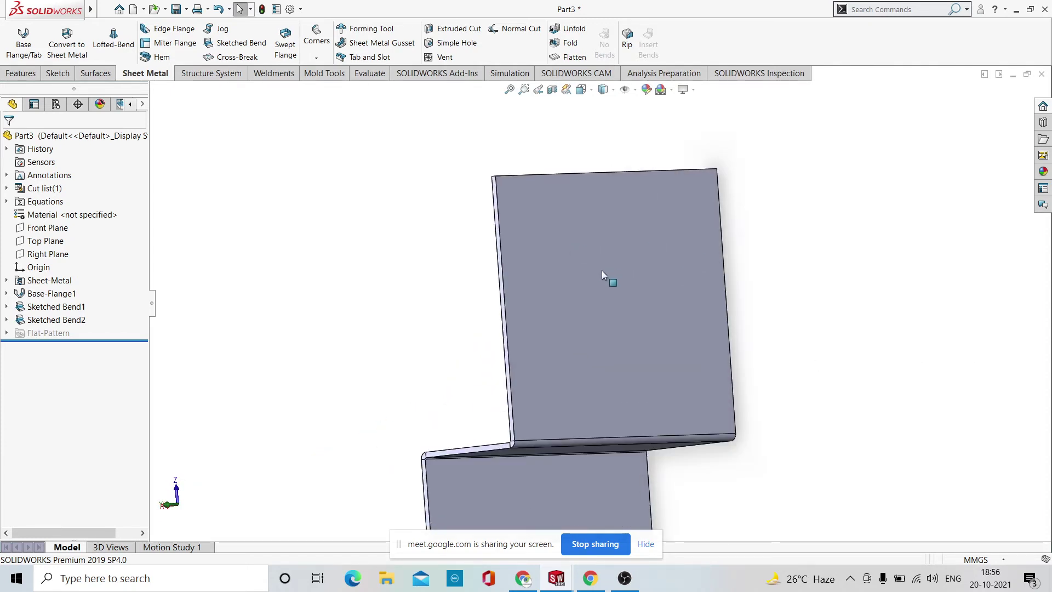
pyautogui.click(668, 244)
pyautogui.click(712, 211)
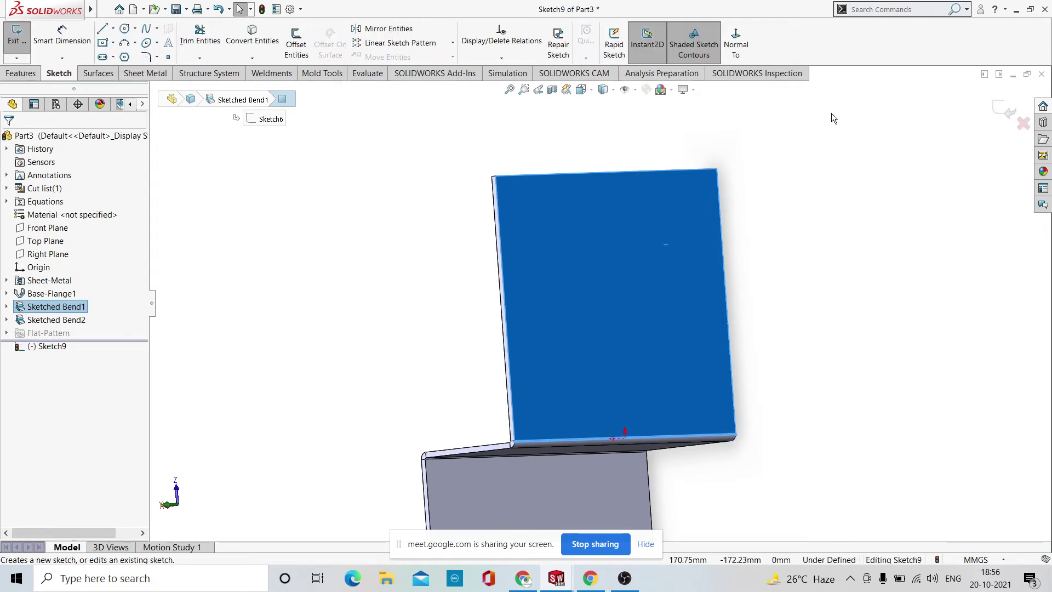
pyautogui.click(736, 41)
# Sketch a vertical bend line across the middle of the longest leg, connecting its opposite edges' midpoints, and finish the sketch.
pyautogui.moveTo(20, 16)
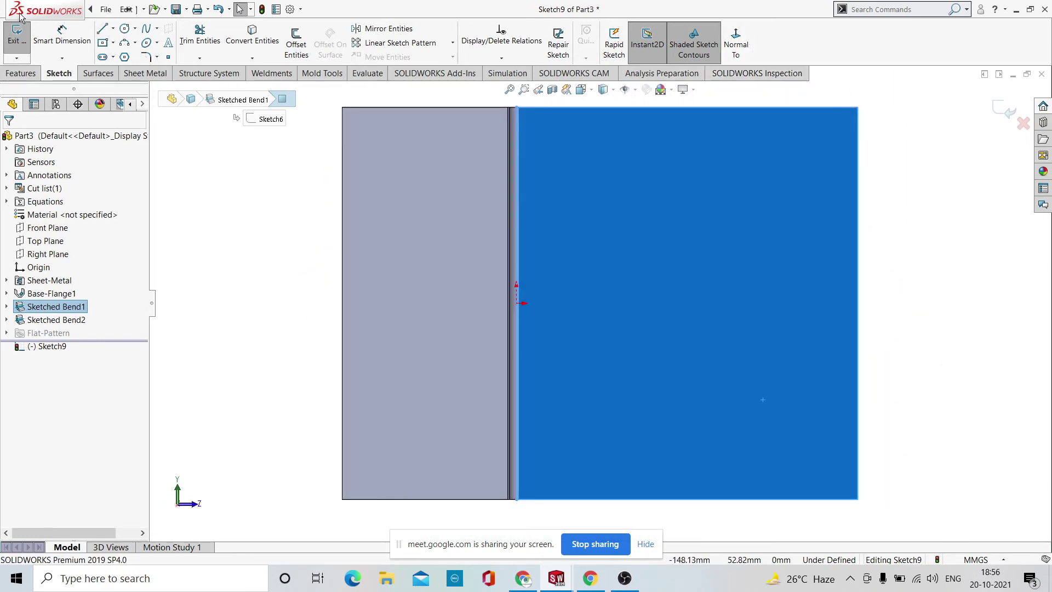
pyautogui.click(102, 28)
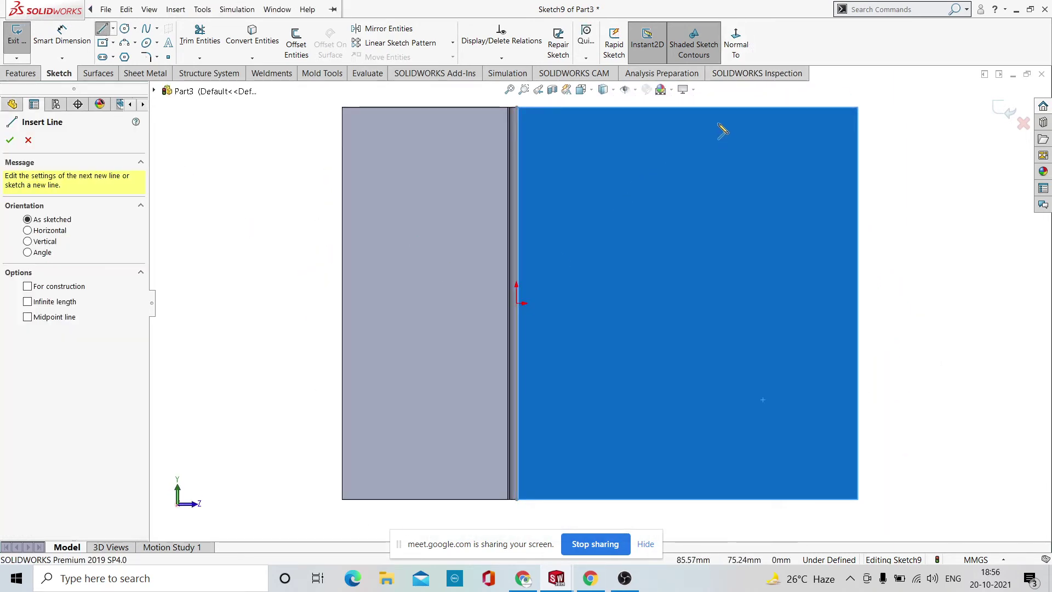
pyautogui.click(688, 108)
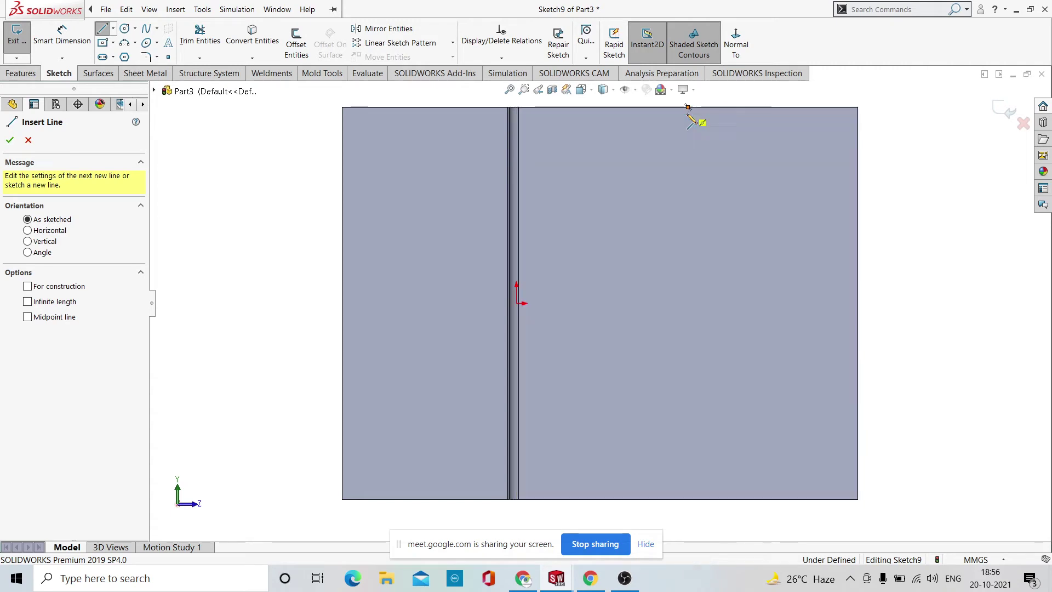
pyautogui.click(687, 498)
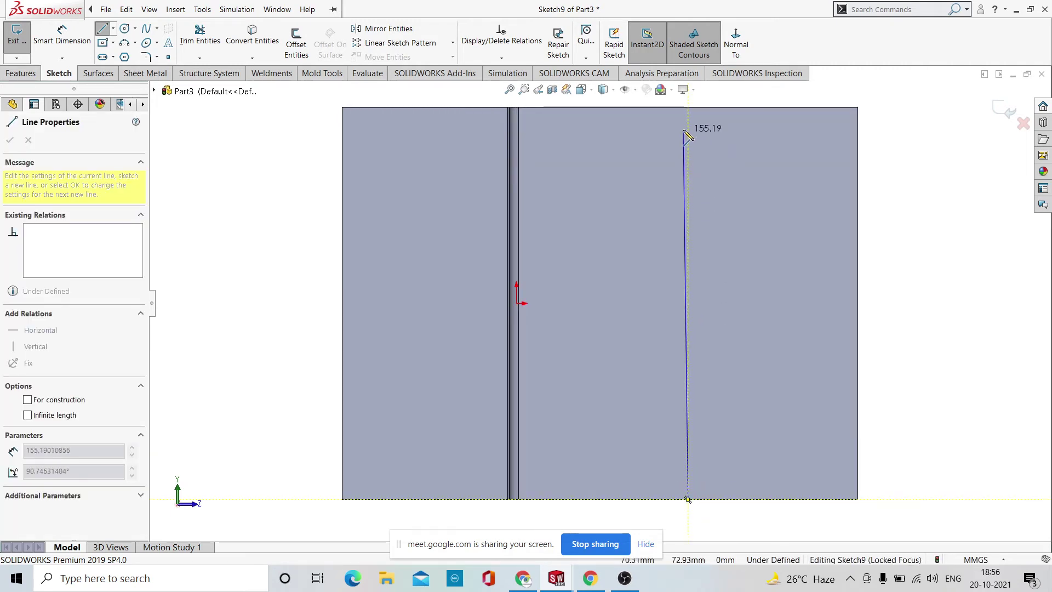
pyautogui.click(689, 109)
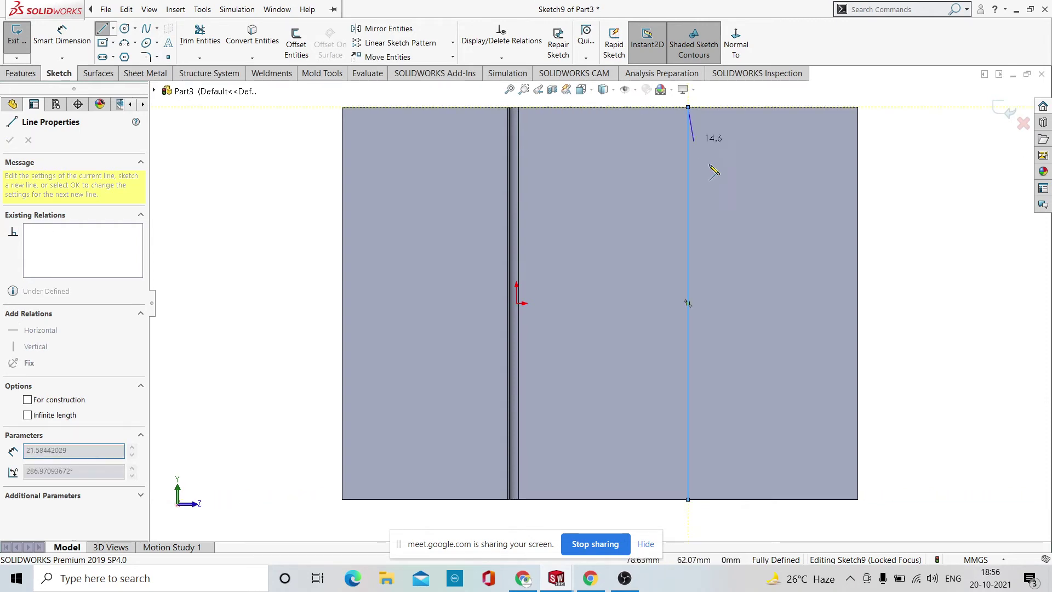
pyautogui.rightClick(910, 257)
pyautogui.click(940, 262)
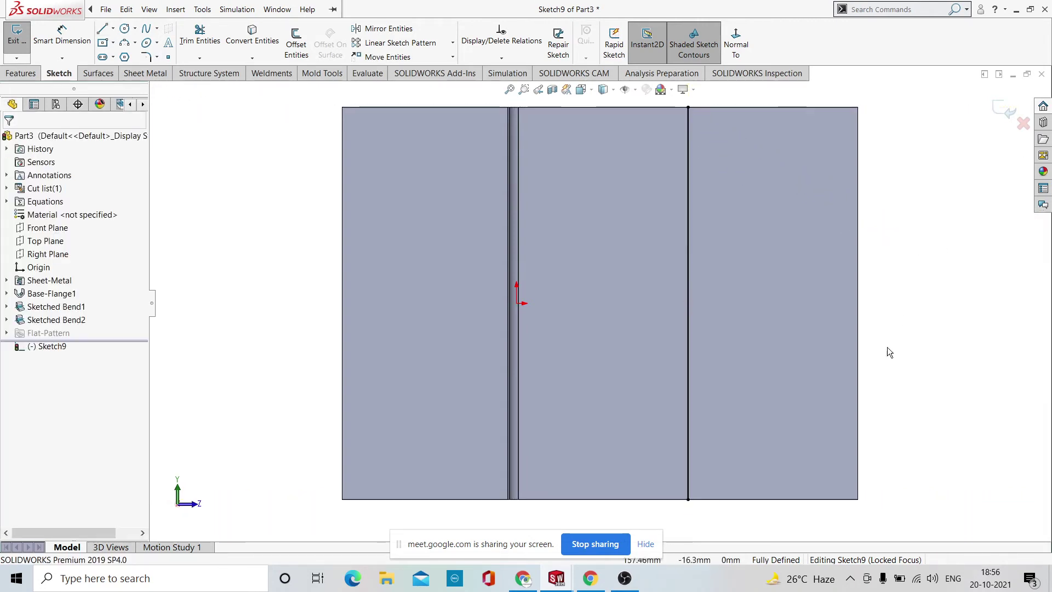
pyautogui.press('f')
pyautogui.click(1001, 116)
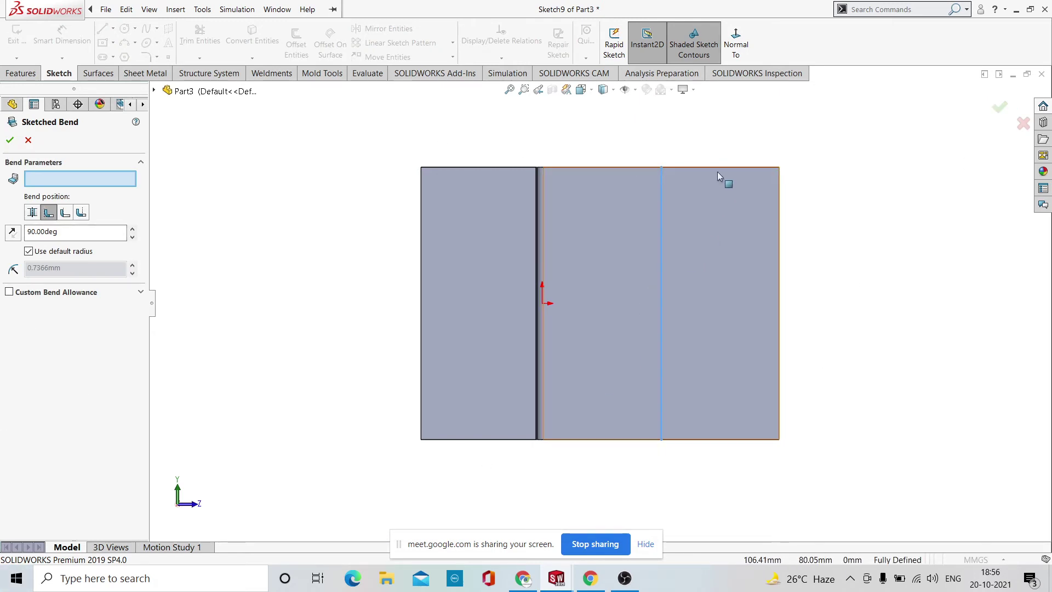
# Cancel the pending sketched bend and exit the bend-line sketch on the longest leg.
pyautogui.moveTo(737, 222); pyautogui.dragTo(774, 221, button='middle')
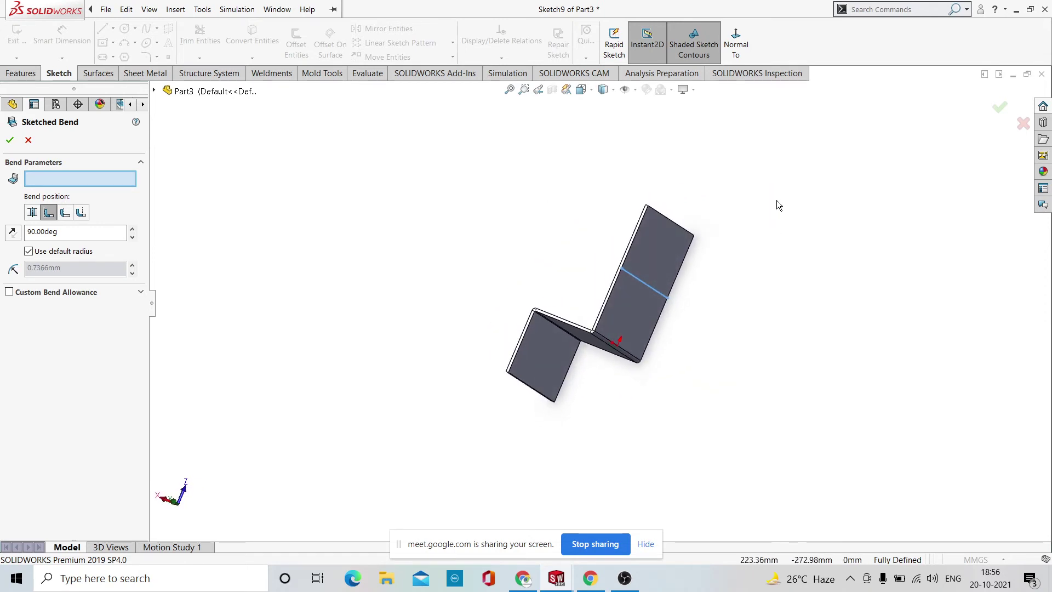
pyautogui.click(1013, 124)
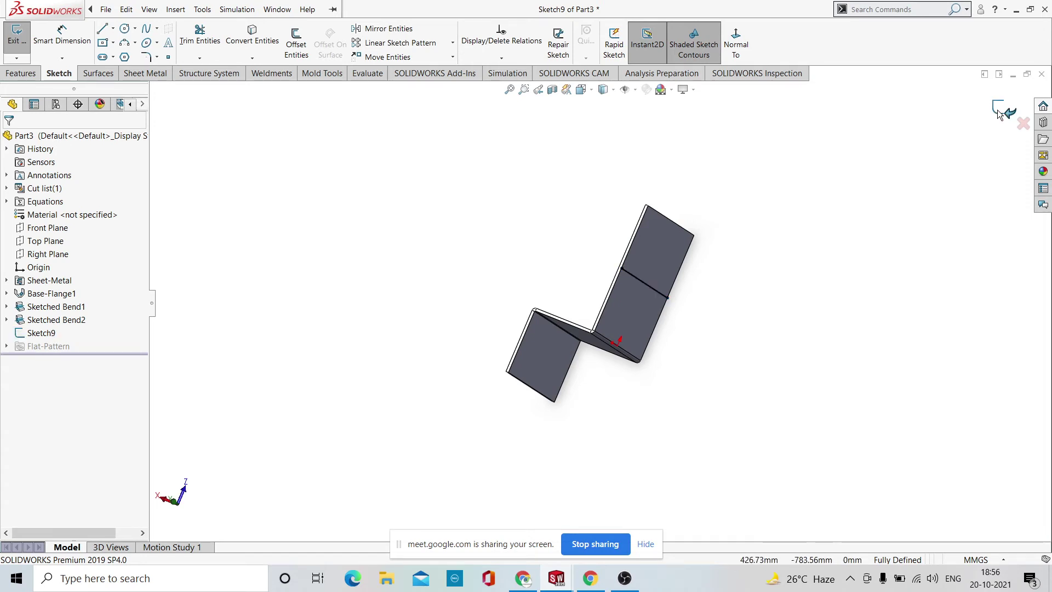
pyautogui.click(1005, 111)
pyautogui.moveTo(820, 227); pyautogui.dragTo(804, 201, button='middle')
pyautogui.scroll(-2, 636, 240)
pyautogui.moveTo(637, 240)
pyautogui.mouseDown(button='middle')
pyautogui.moveTo(575, 301)
pyautogui.moveTo(585, 303)
pyautogui.mouseUp(button='middle')
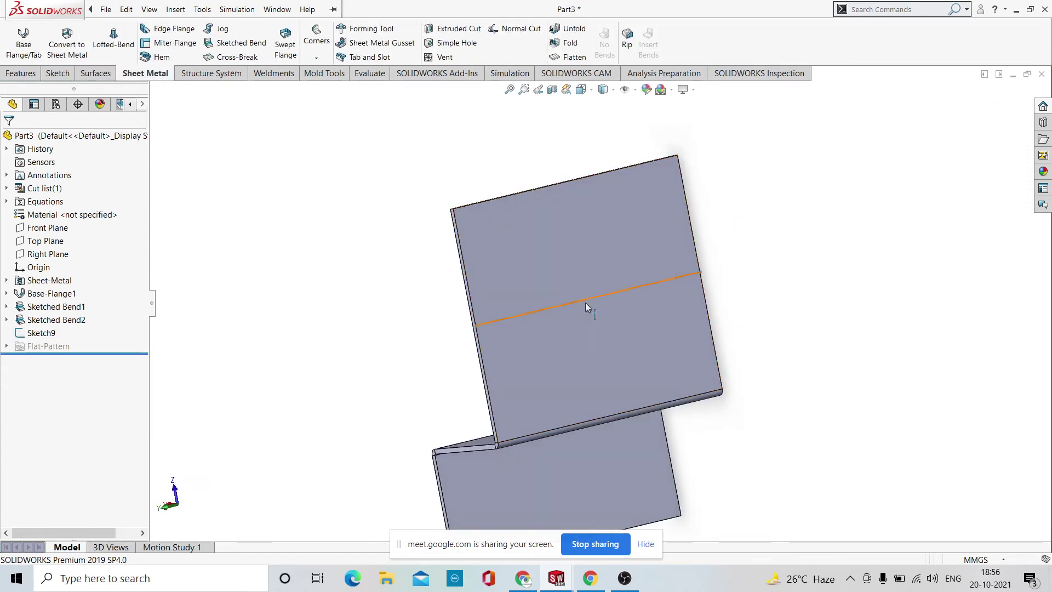
# Create a 90° sketched bend with Material Inside along the longest leg's centre line, fixing the half next to the existing bend.
pyautogui.click(592, 298)
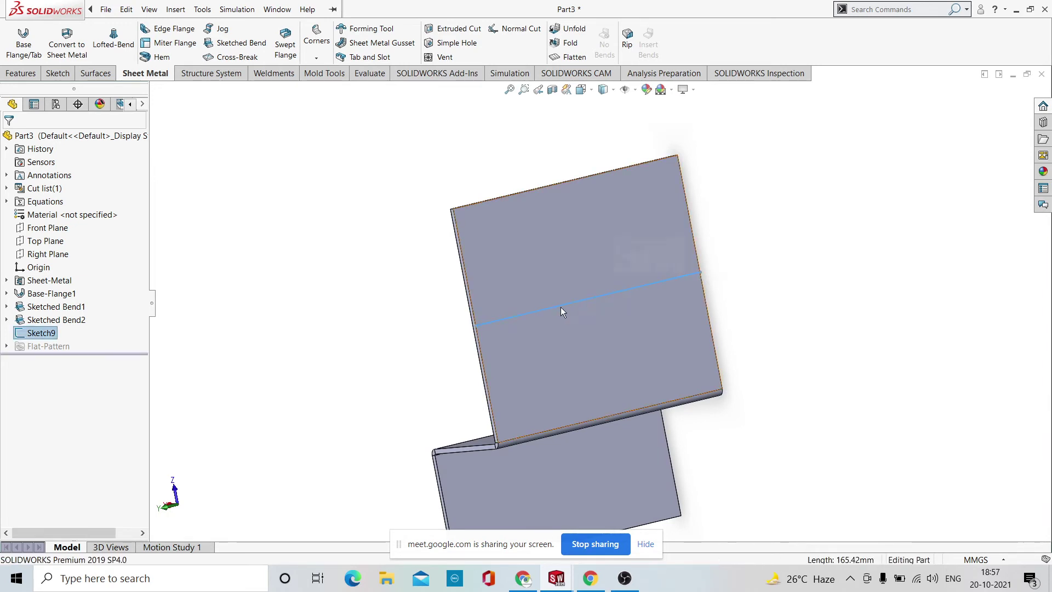
pyautogui.click(150, 11)
pyautogui.click(337, 148)
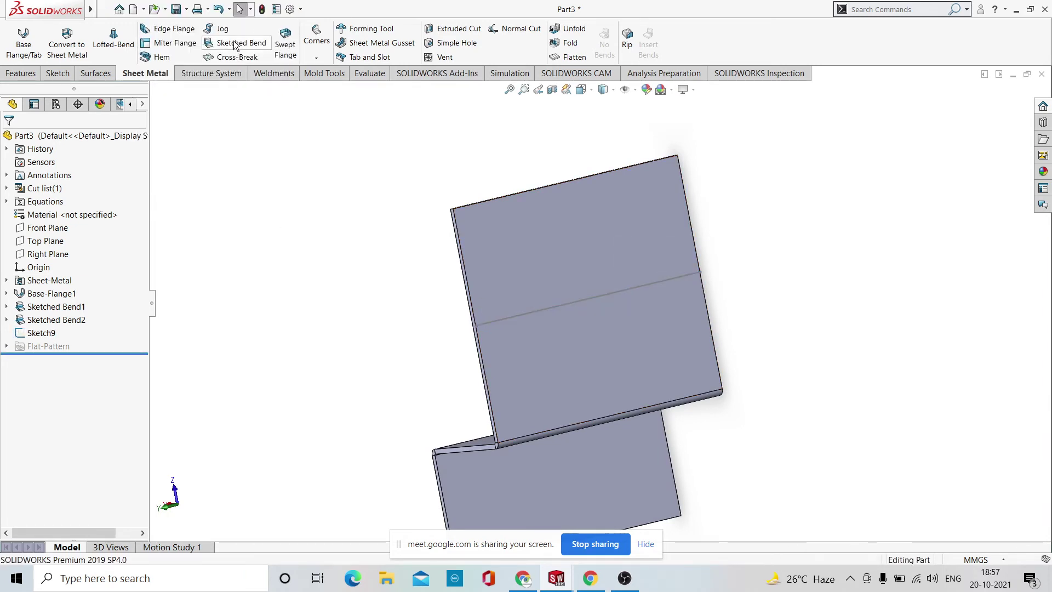
pyautogui.click(236, 44)
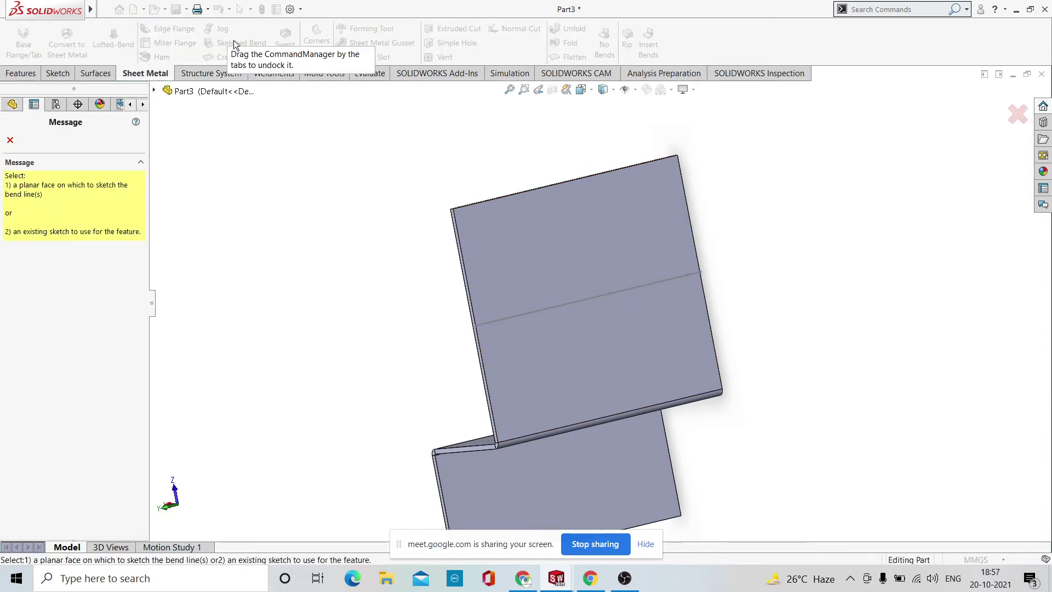
pyautogui.press('Escape')
pyautogui.click(590, 296)
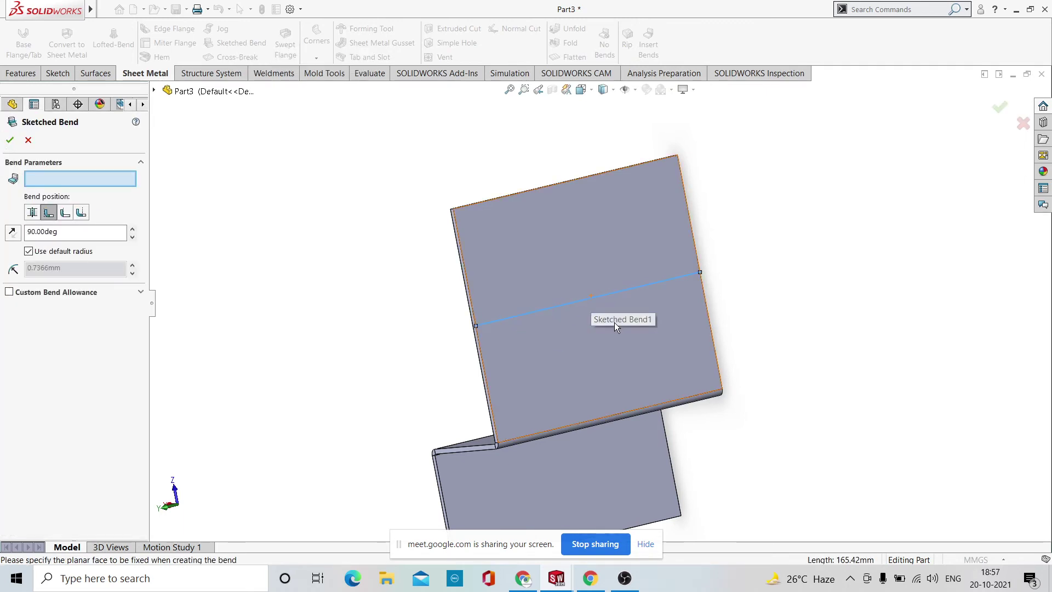
pyautogui.moveTo(613, 291); pyautogui.dragTo(665, 303, button='middle')
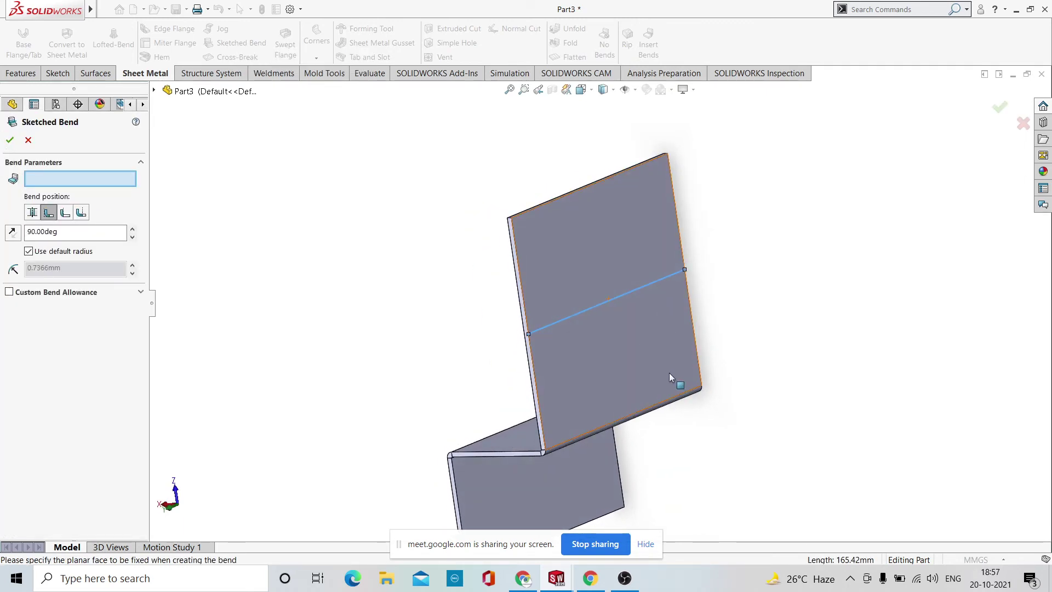
pyautogui.click(659, 356)
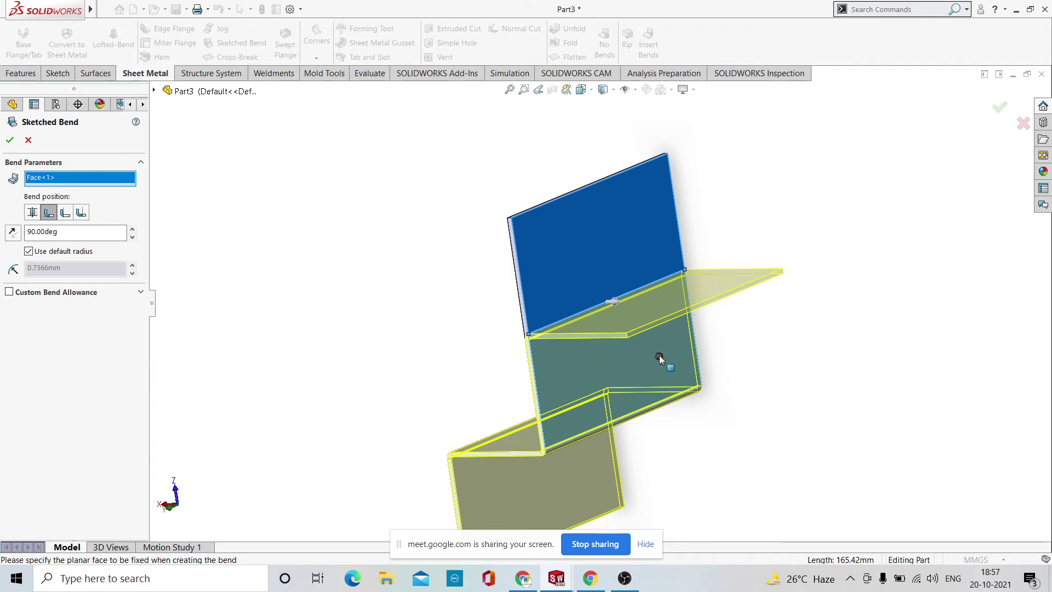
pyautogui.click(10, 140)
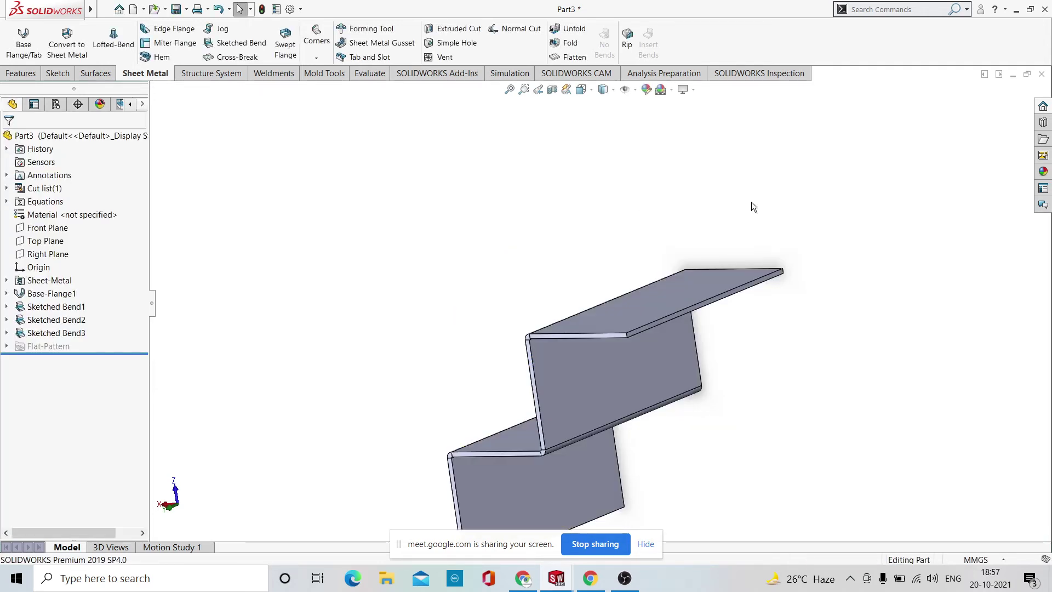
# Examine the shape of the three-bend sheet-metal profile from several directions.
pyautogui.moveTo(751, 203); pyautogui.dragTo(777, 261, button='middle')
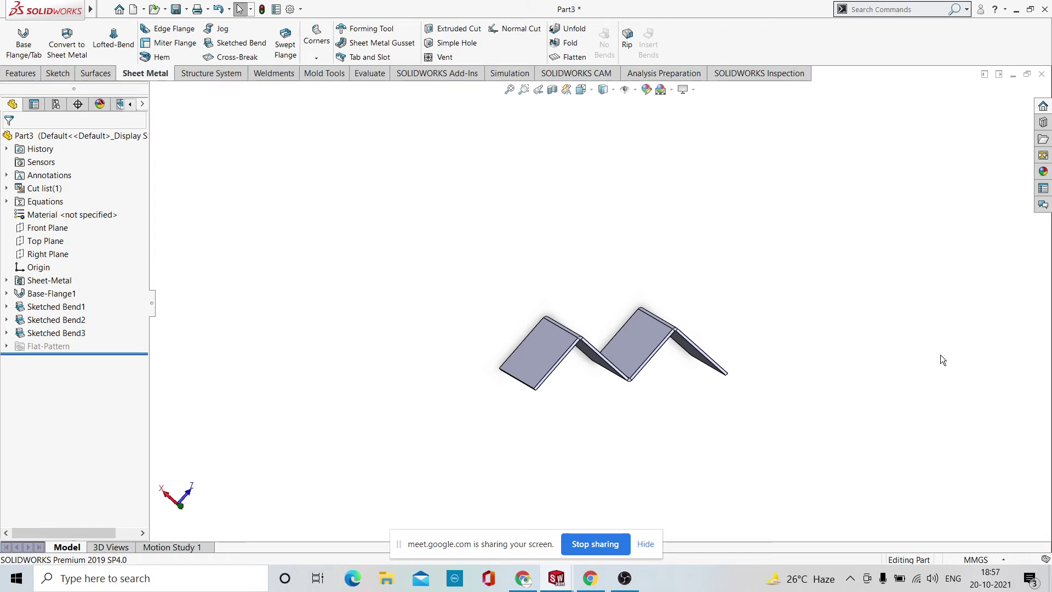
pyautogui.moveTo(712, 217); pyautogui.dragTo(728, 321, button='middle')
pyautogui.scroll(-3, 662, 287)
pyautogui.moveTo(662, 287)
pyautogui.mouseDown(button='middle')
pyautogui.moveTo(618, 285)
pyautogui.moveTo(699, 275)
pyautogui.mouseUp(button='middle')
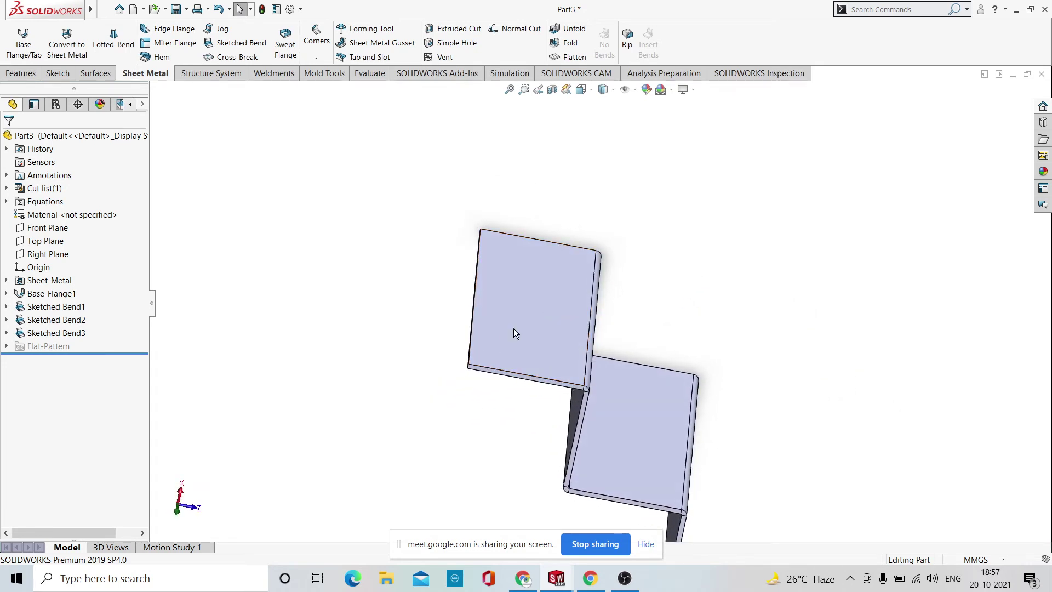
pyautogui.moveTo(679, 366); pyautogui.dragTo(688, 314, button='middle')
pyautogui.scroll(3, 688, 314)
pyautogui.moveTo(715, 270); pyautogui.dragTo(763, 317, button='middle')
pyautogui.moveTo(646, 356); pyautogui.dragTo(722, 341, button='middle')
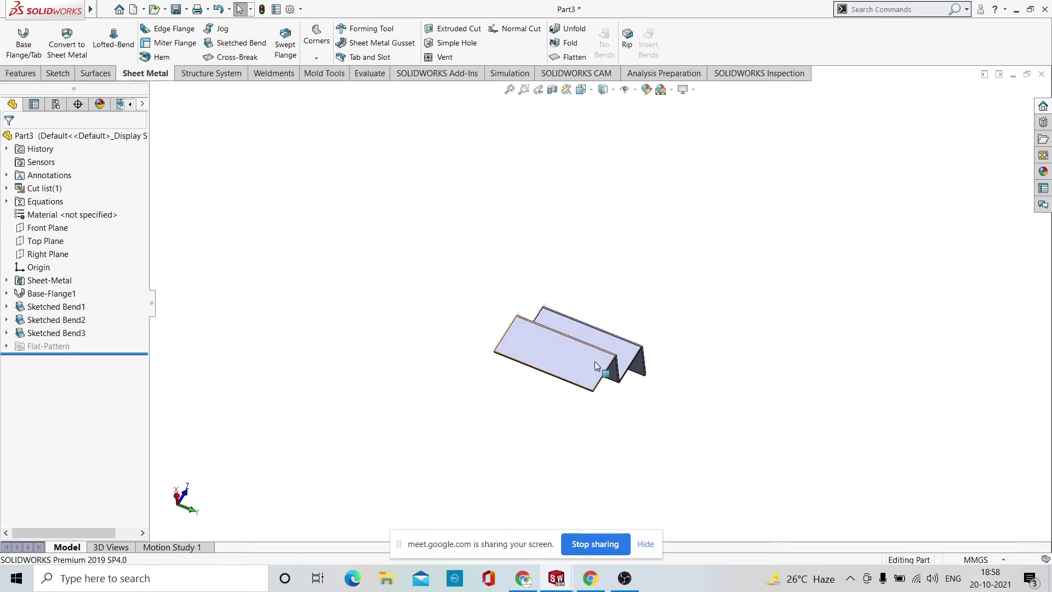
pyautogui.moveTo(594, 361); pyautogui.dragTo(550, 376, button='middle')
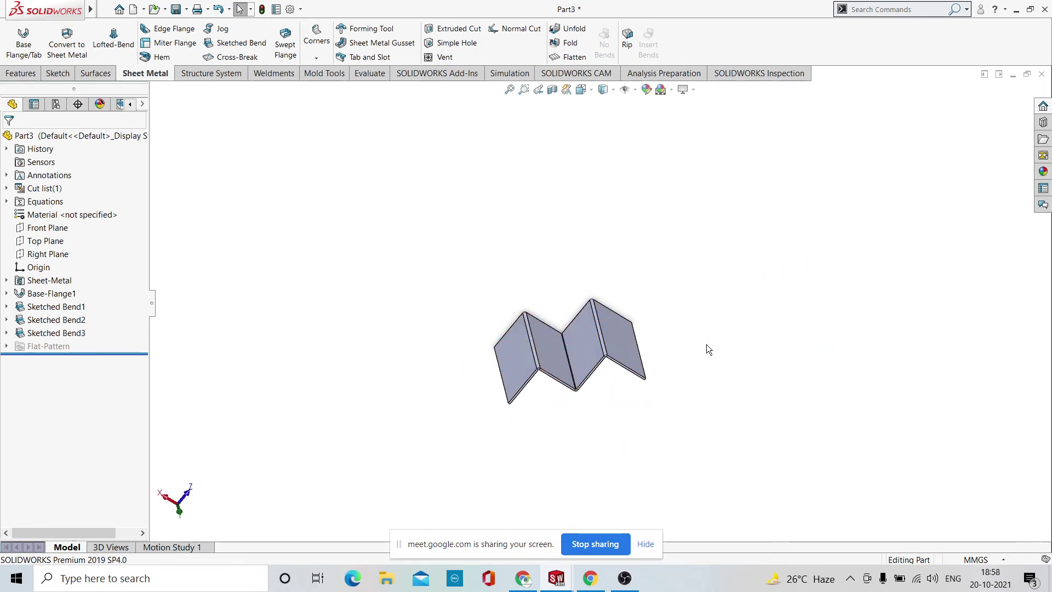
pyautogui.moveTo(763, 345); pyautogui.dragTo(582, 298, button='middle')
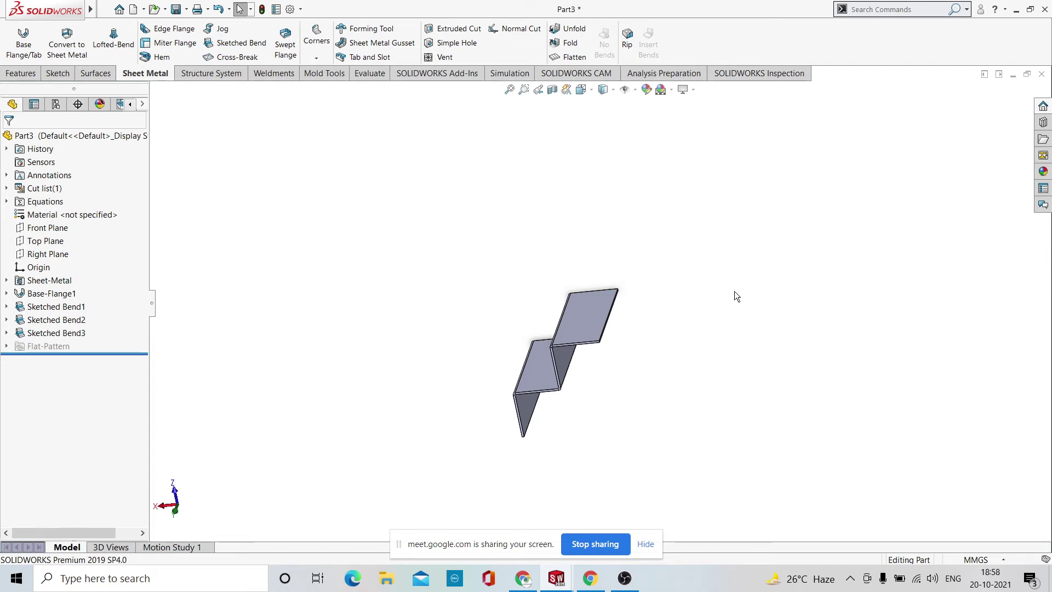
pyautogui.moveTo(870, 370); pyautogui.dragTo(614, 304, button='middle')
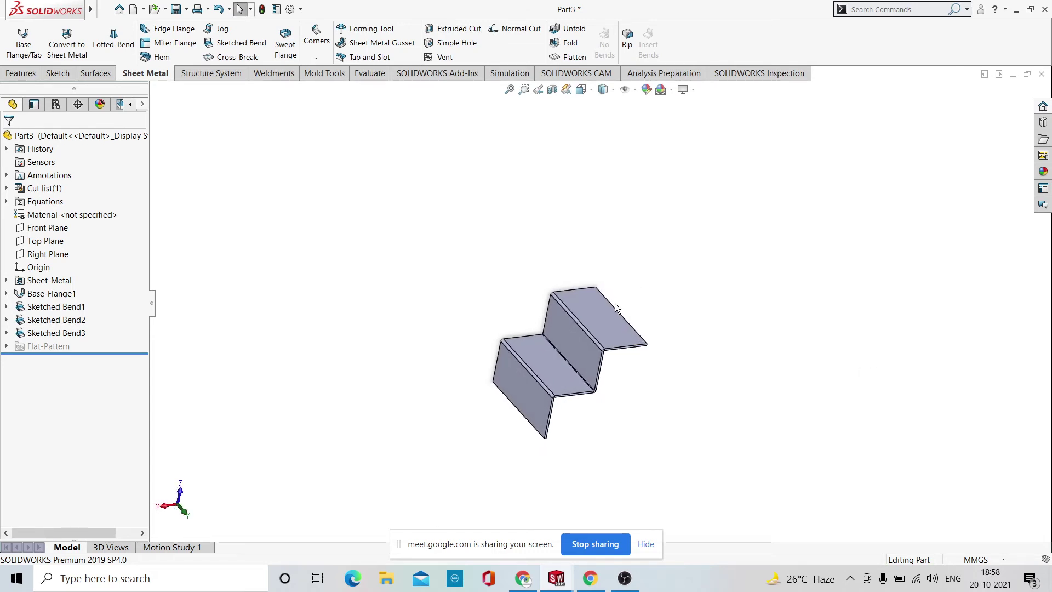
pyautogui.moveTo(621, 339); pyautogui.dragTo(579, 344, button='middle')
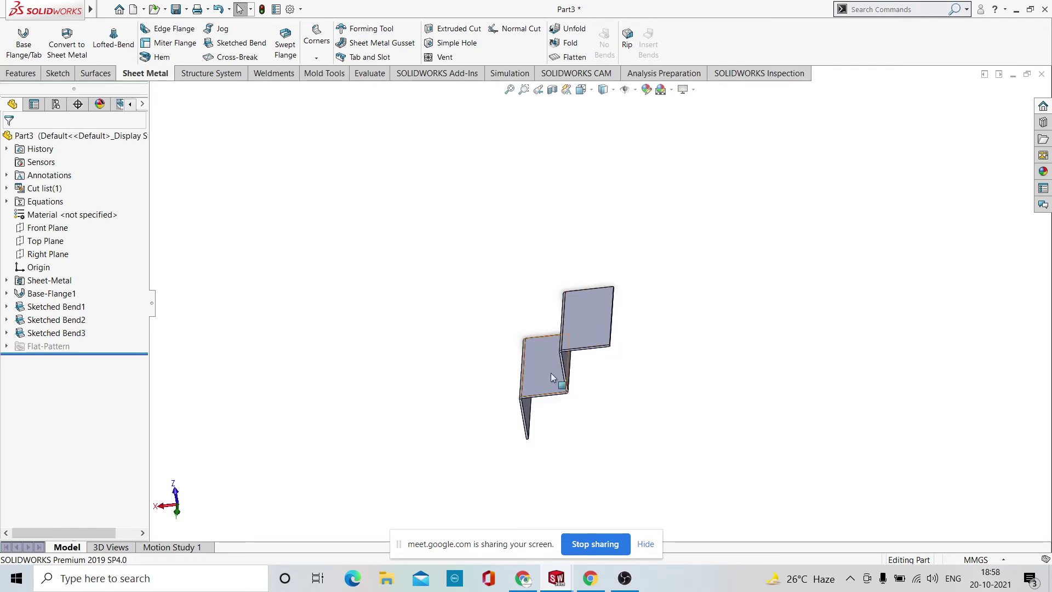
pyautogui.hotkey('ctrl', '7')
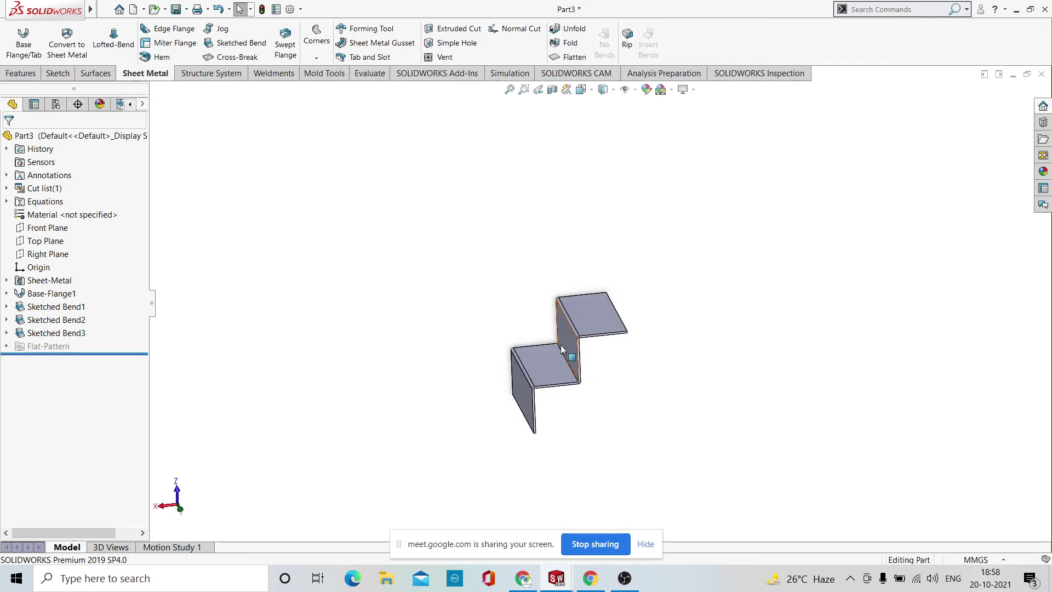
pyautogui.moveTo(560, 345)
pyautogui.mouseDown(button='middle')
pyautogui.moveTo(554, 378)
pyautogui.moveTo(547, 356)
pyautogui.mouseUp(button='middle')
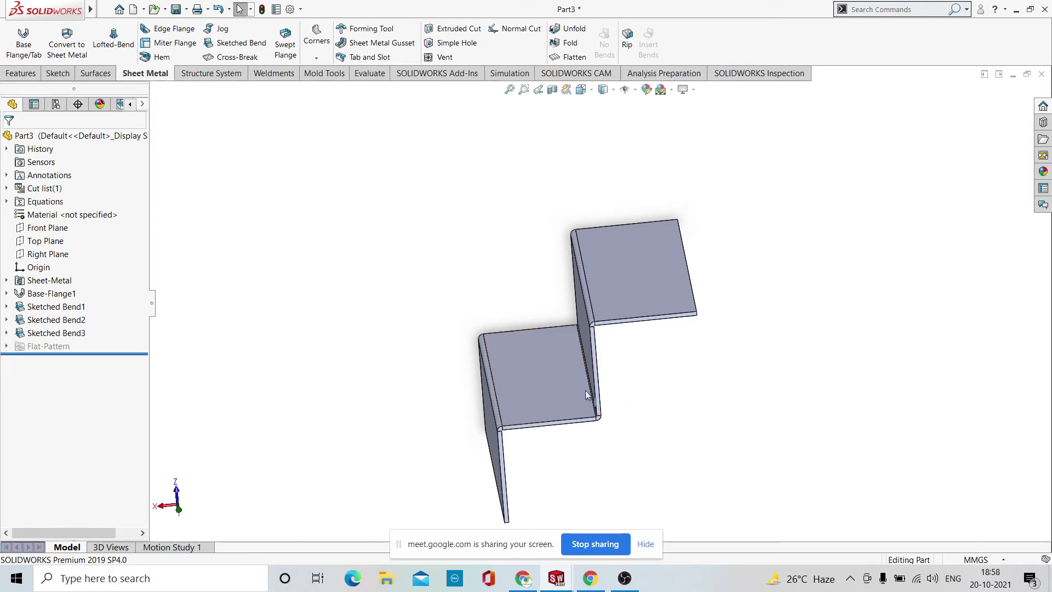
# Add a cross break with a 1 mm radius and 90° angle to the face between the first and second bends.
pyautogui.click(238, 59)
pyautogui.click(537, 370)
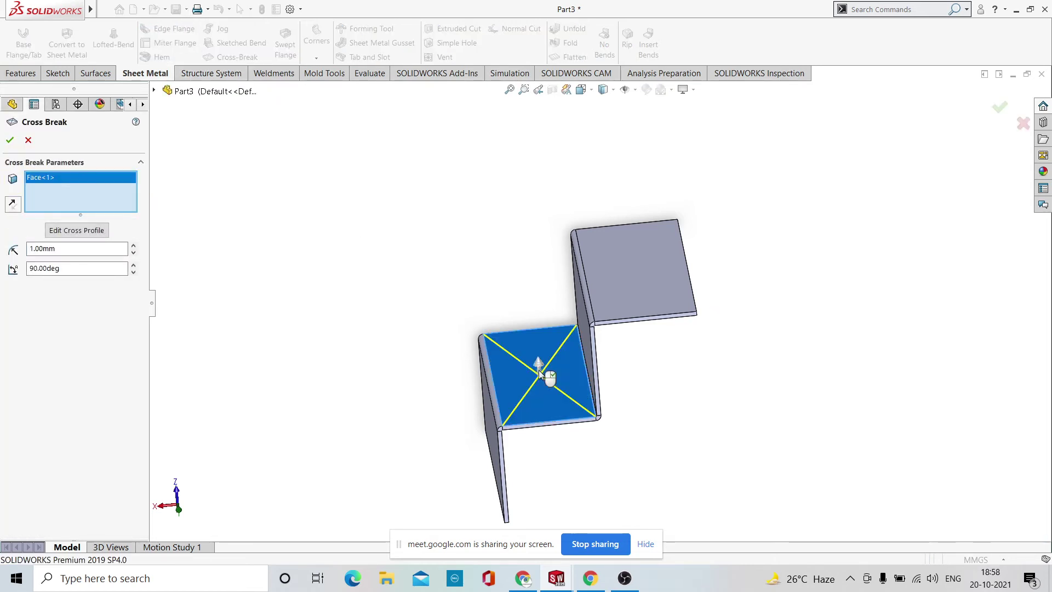
pyautogui.moveTo(389, 378); pyautogui.dragTo(386, 350, button='middle')
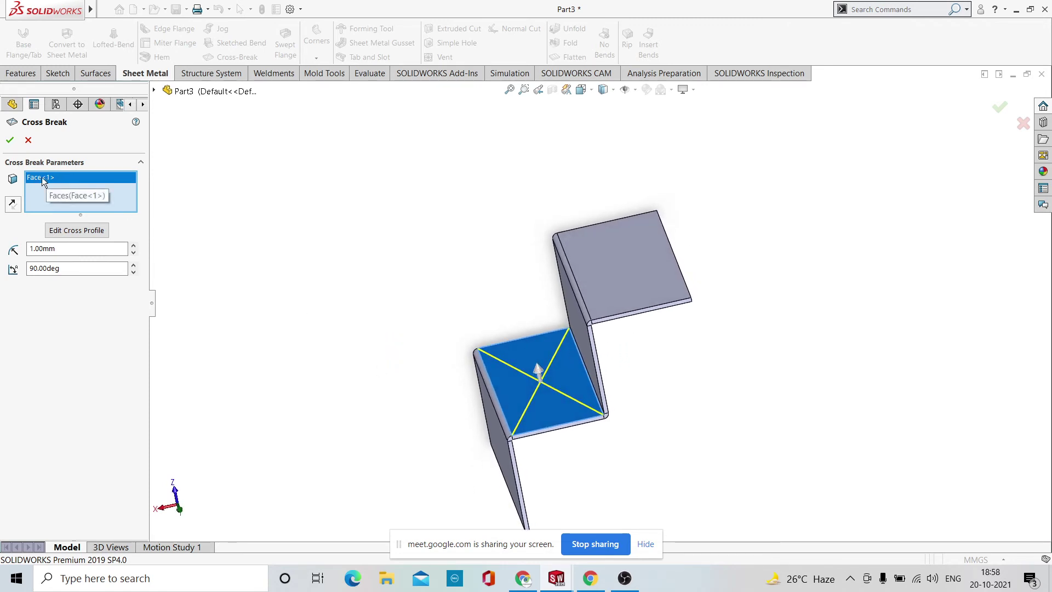
pyautogui.click(10, 140)
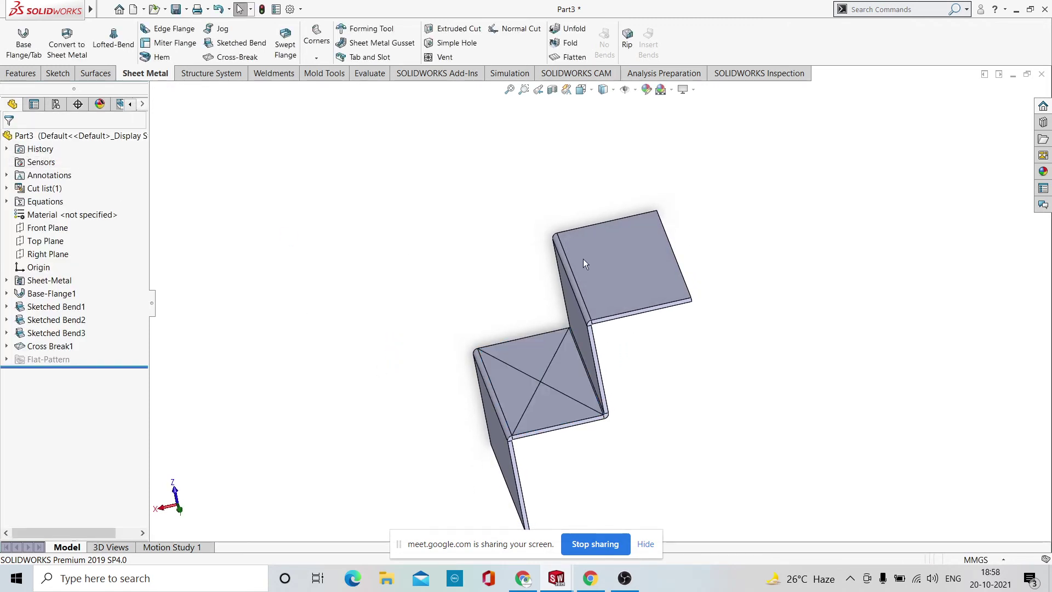
# Inspect the cross-broken face from several viewing angles.
pyautogui.moveTo(906, 356); pyautogui.dragTo(765, 298, button='middle')
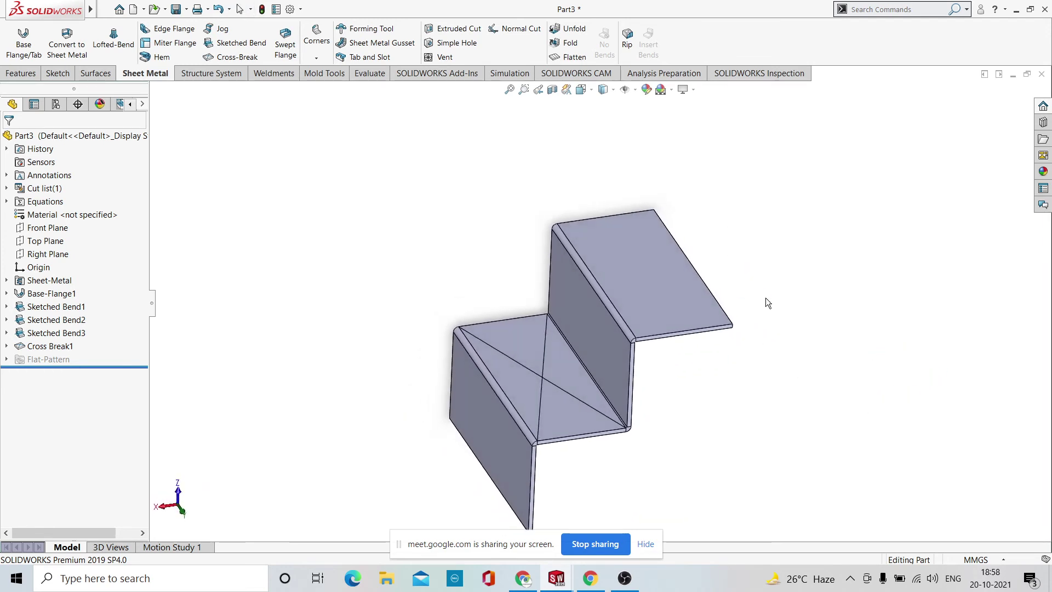
pyautogui.scroll(-3, 619, 386)
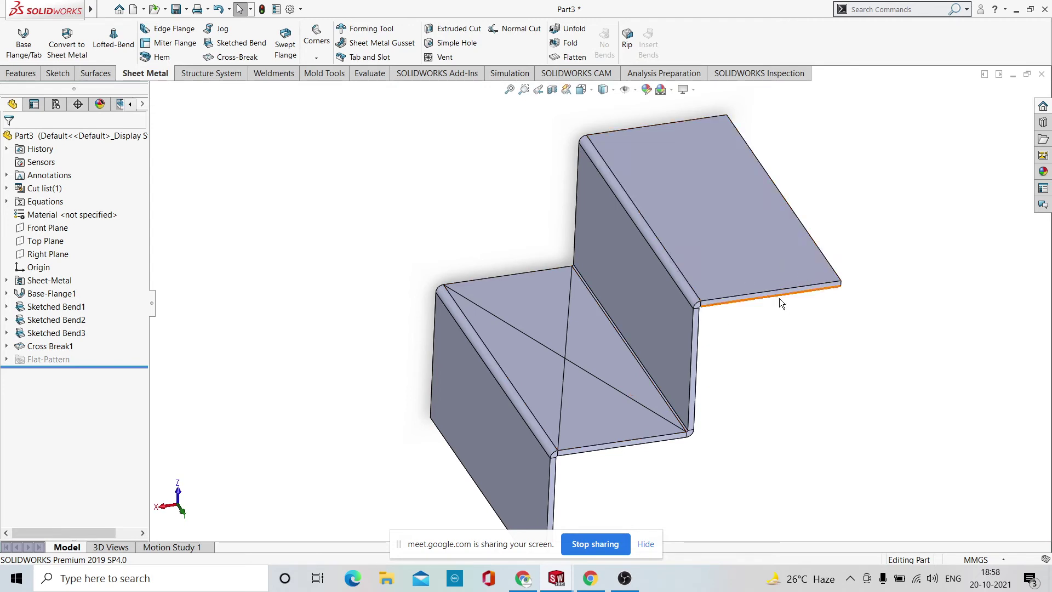
pyautogui.scroll(3, 794, 382)
pyautogui.moveTo(795, 382); pyautogui.dragTo(855, 323, button='middle')
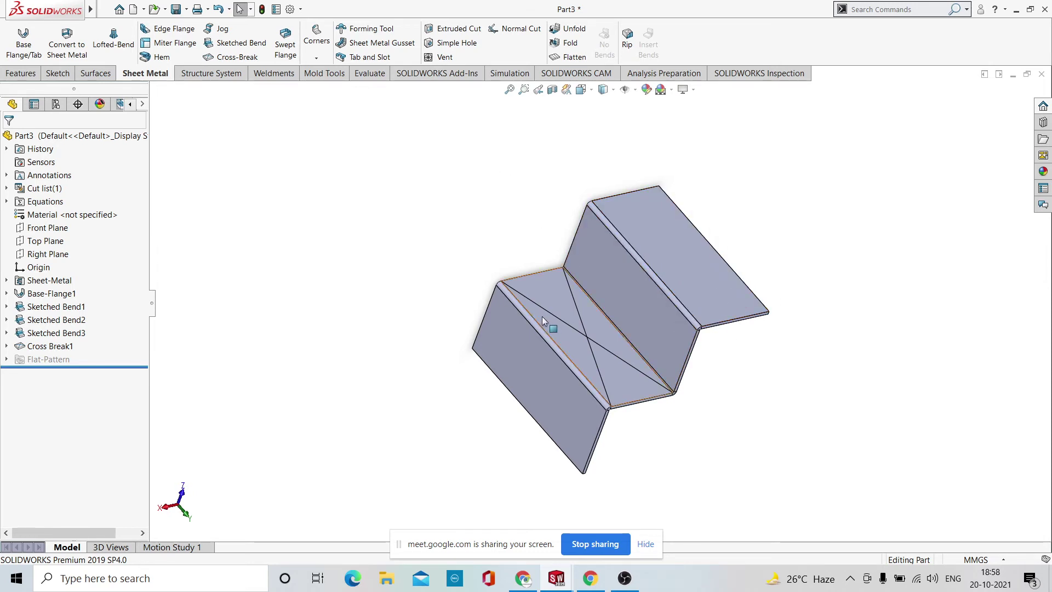
pyautogui.moveTo(816, 304); pyautogui.dragTo(774, 326, button='middle')
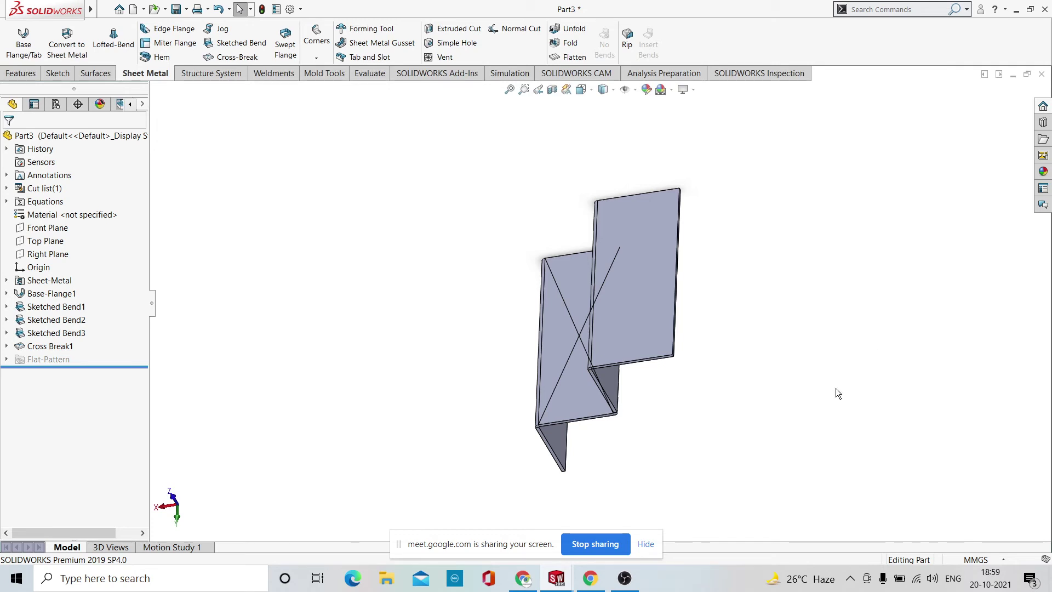
pyautogui.moveTo(780, 290); pyautogui.dragTo(668, 345, button='middle')
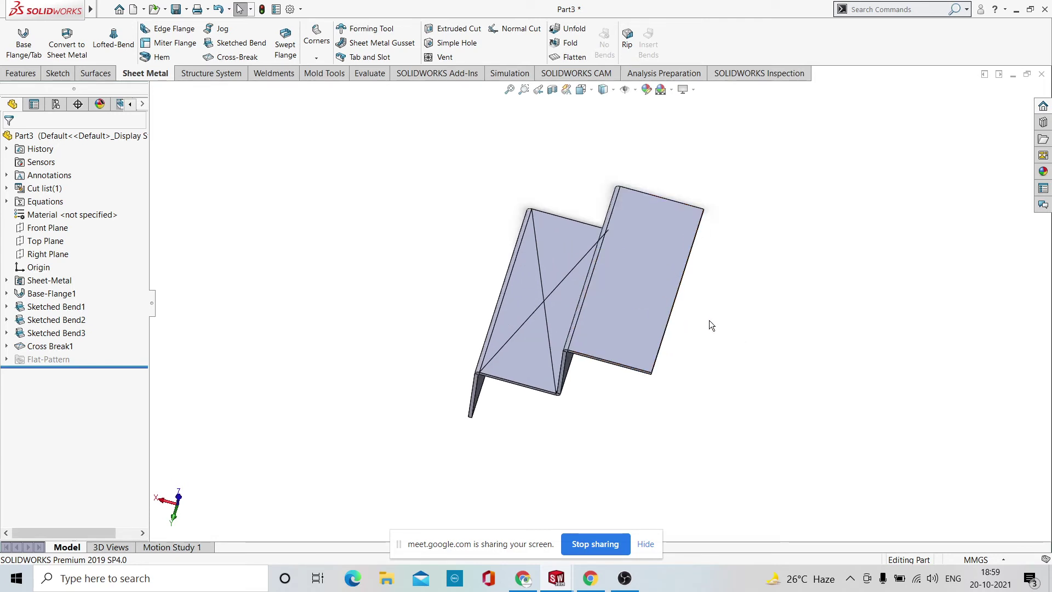
# Undo the cross break, the third sketched bend and its bend-line sketch, agreeing to delete the sketch.
pyautogui.hotkey('ctrl', 'z')
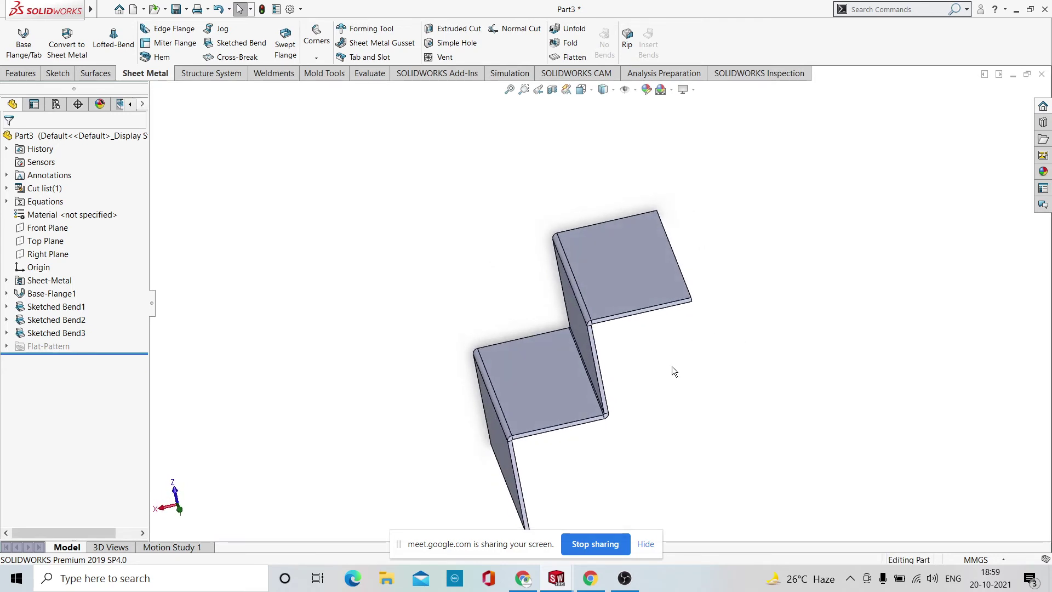
pyautogui.hotkey('ctrl', 'z')
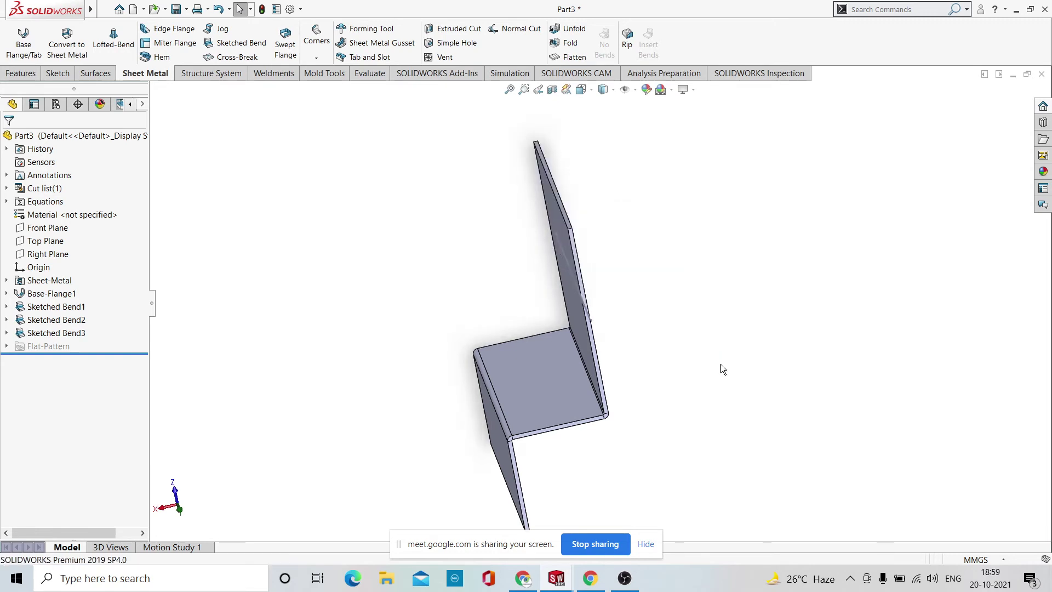
pyautogui.hotkey('ctrl', 'z')
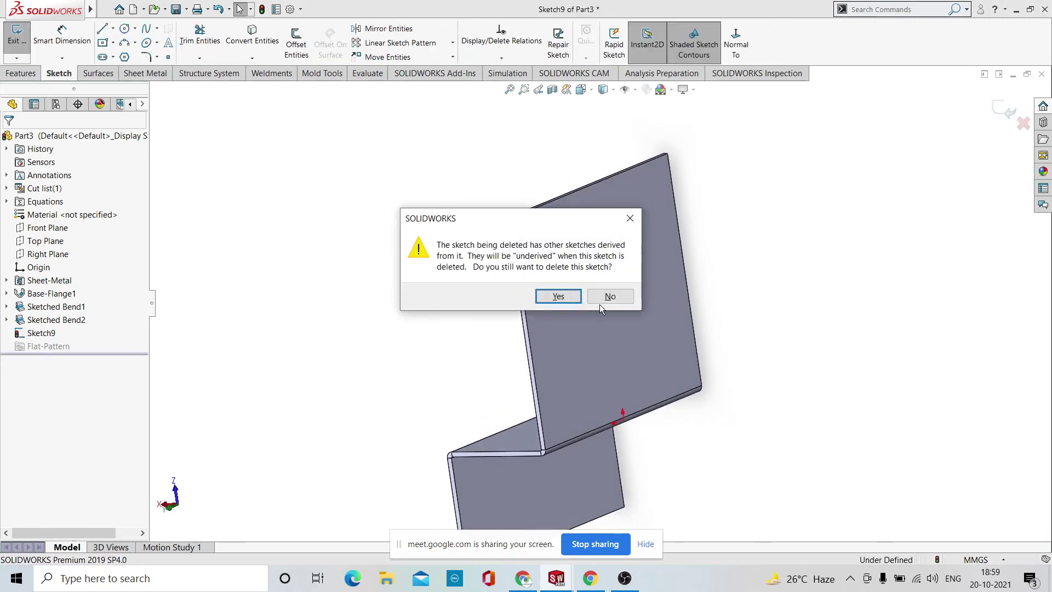
pyautogui.click(562, 295)
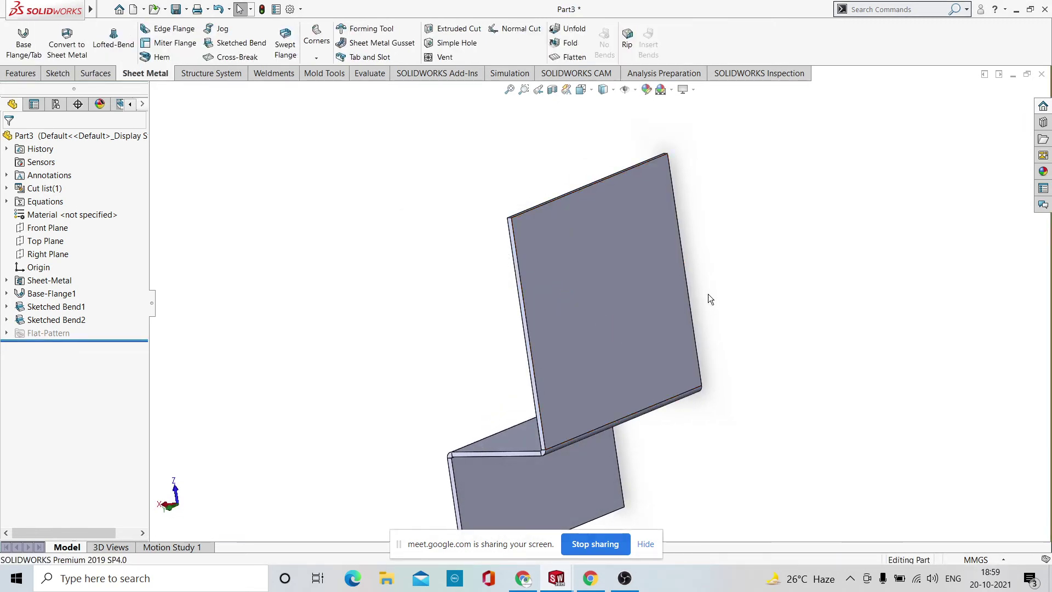
# Delete both remaining sketched bends from the sheet-metal part, confirming the deletion of each with its dependent items.
pyautogui.moveTo(706, 351); pyautogui.dragTo(429, 373, button='middle')
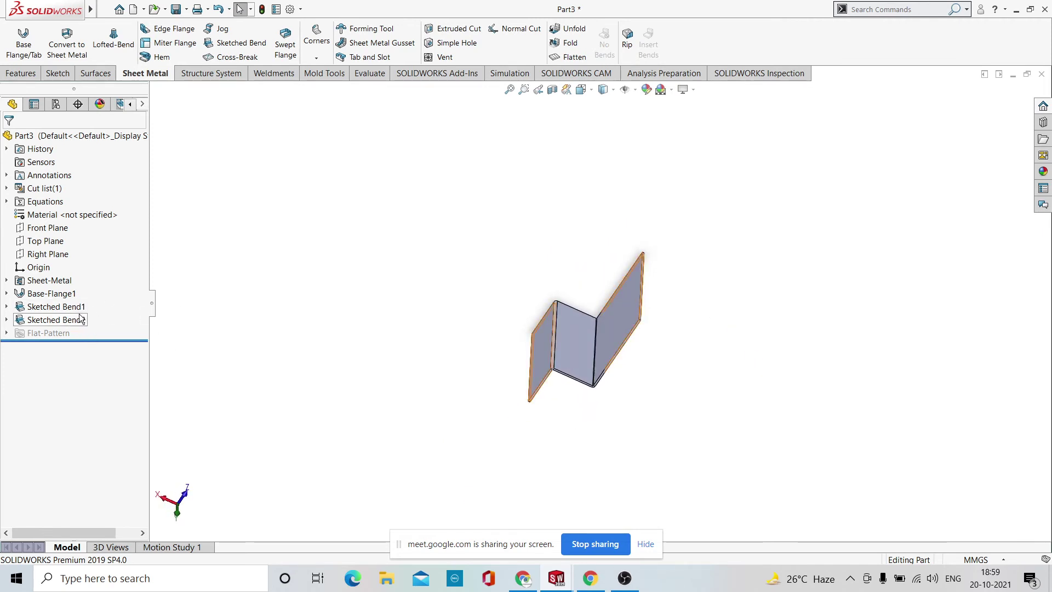
pyautogui.moveTo(106, 305); pyautogui.dragTo(26, 334)
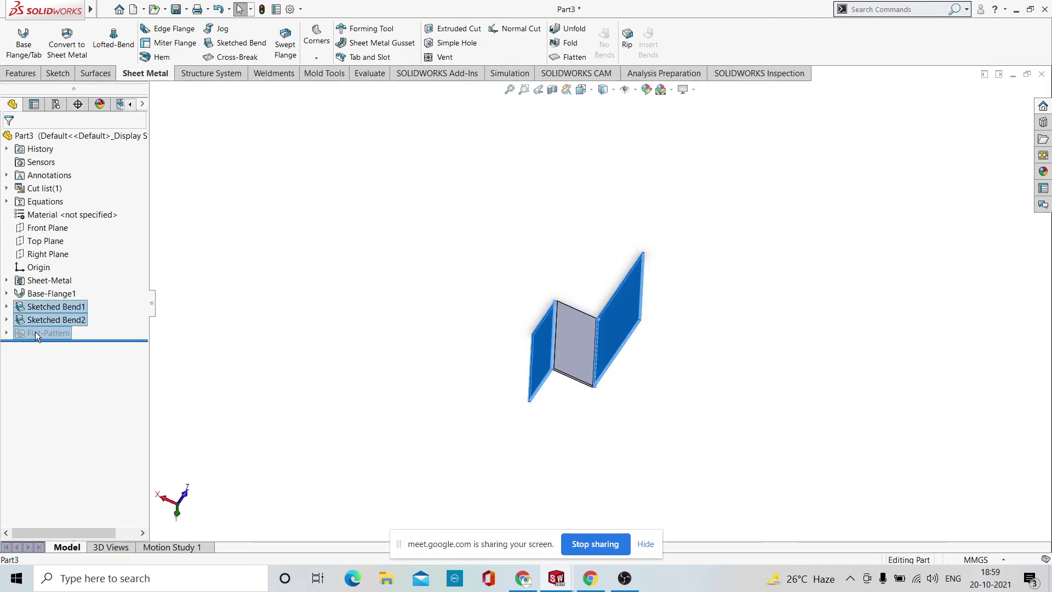
pyautogui.rightClick(303, 278)
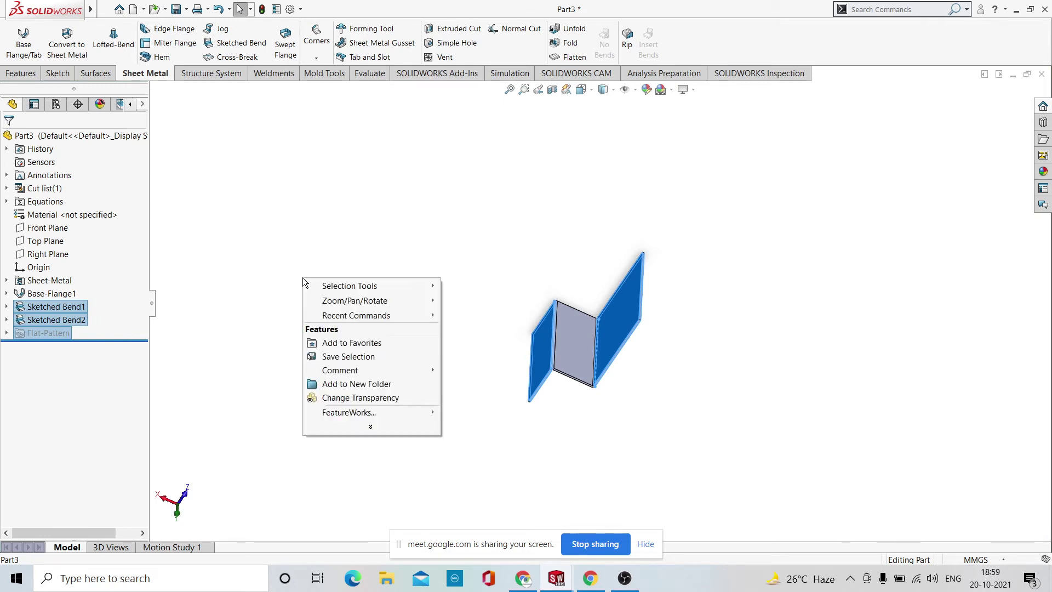
pyautogui.click(229, 333)
pyautogui.moveTo(117, 310); pyautogui.dragTo(20, 346)
pyautogui.press('Delete')
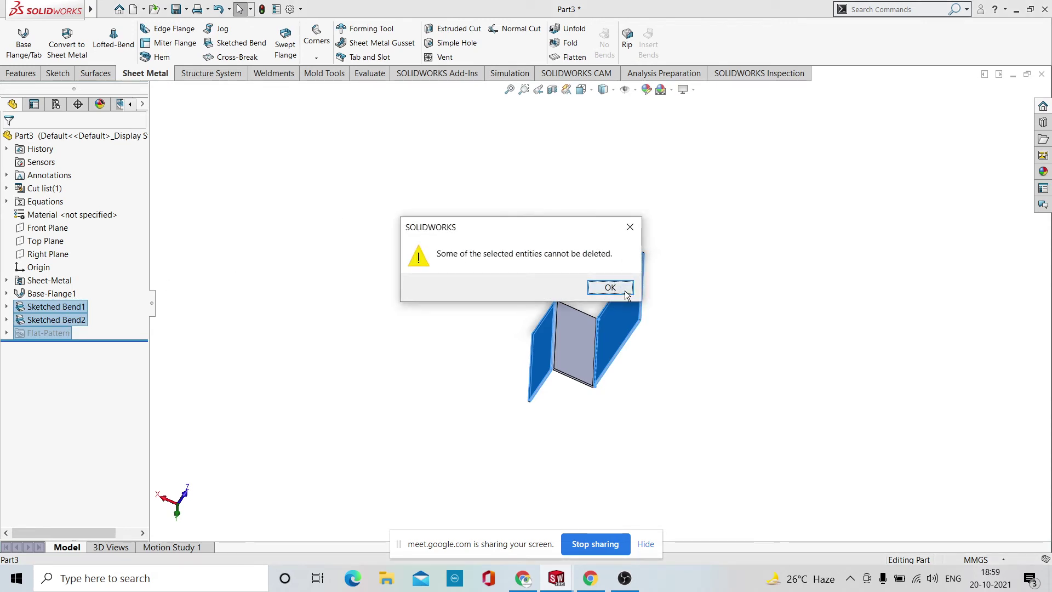
pyautogui.click(625, 291)
pyautogui.click(606, 219)
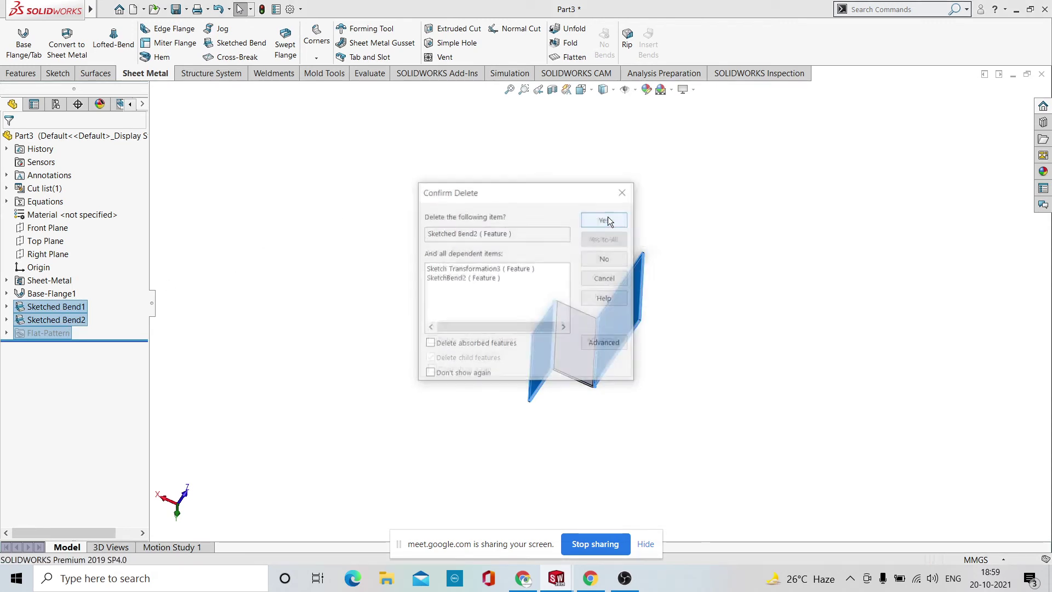
pyautogui.click(607, 218)
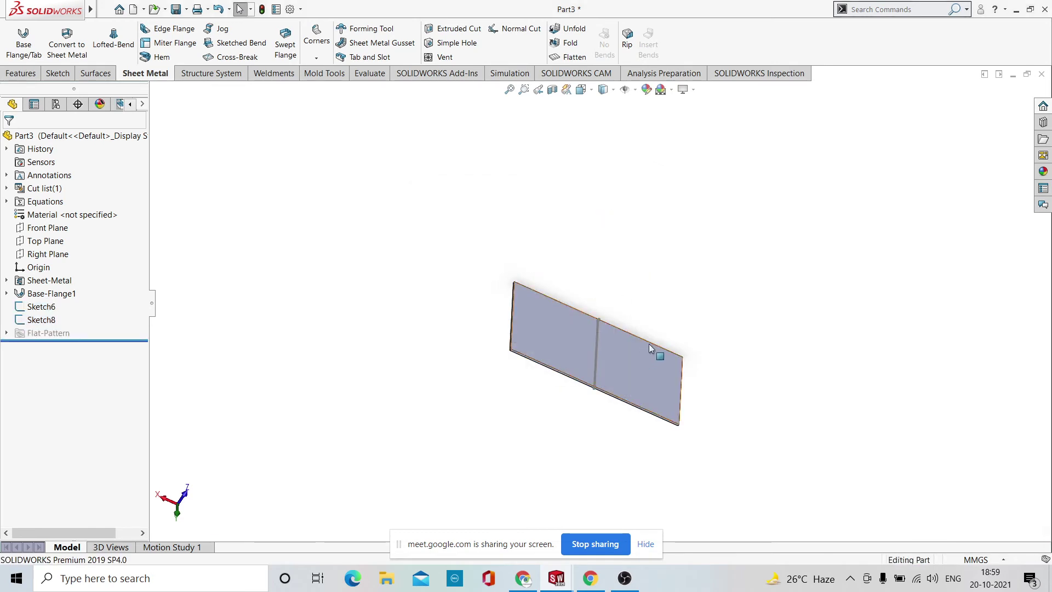
# Delete the two leftover bend-line sketches, Sketch6 and Sketch8, agreeing to underive the sketches that depend on them.
pyautogui.moveTo(676, 228); pyautogui.dragTo(794, 305, button='middle')
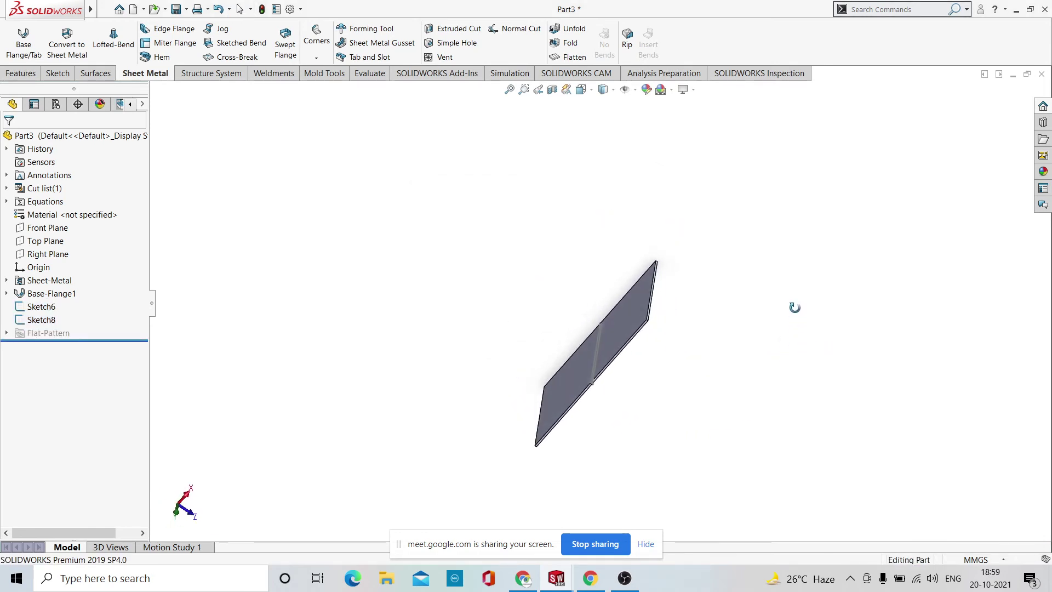
pyautogui.moveTo(747, 346); pyautogui.dragTo(689, 376, button='middle')
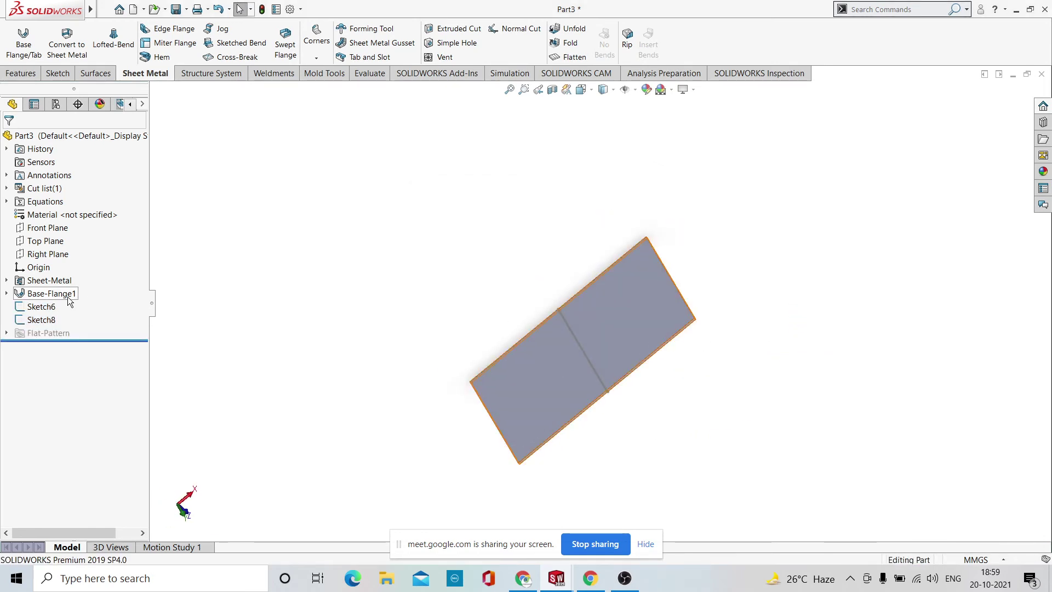
pyautogui.moveTo(65, 304); pyautogui.dragTo(14, 334)
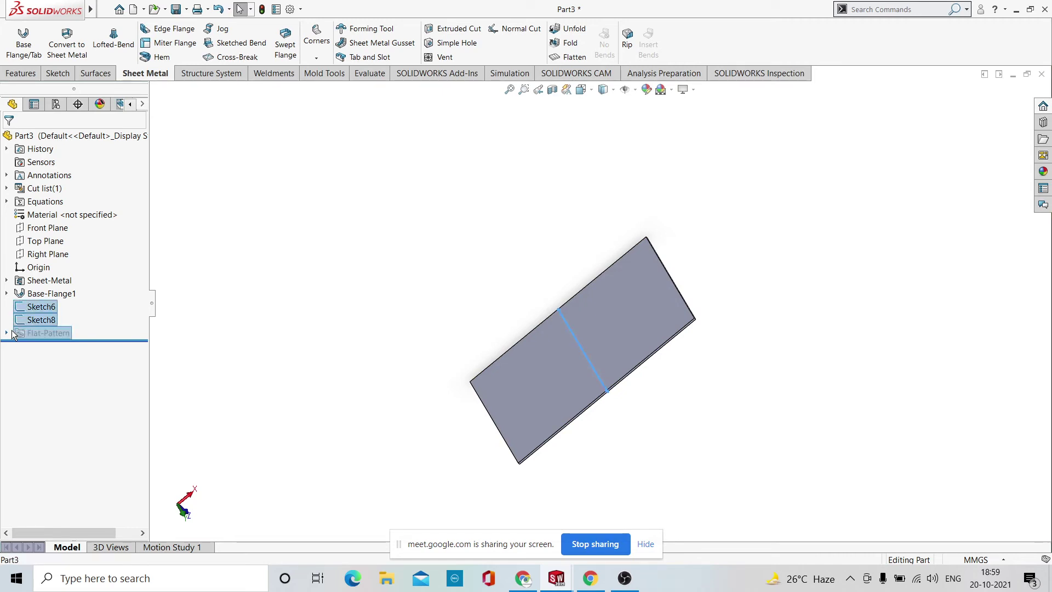
pyautogui.press('Delete')
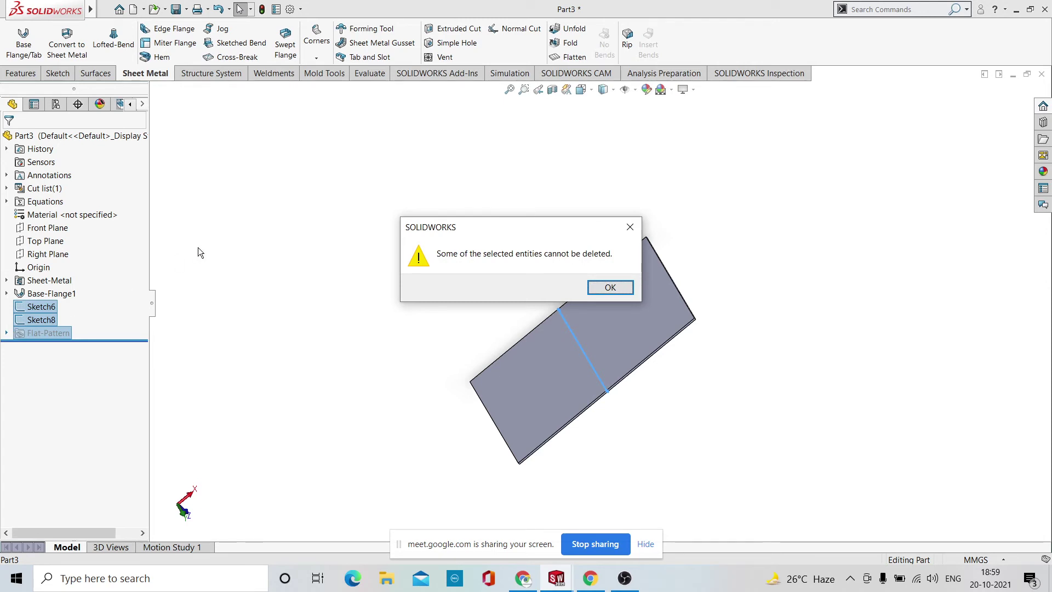
pyautogui.click(590, 290)
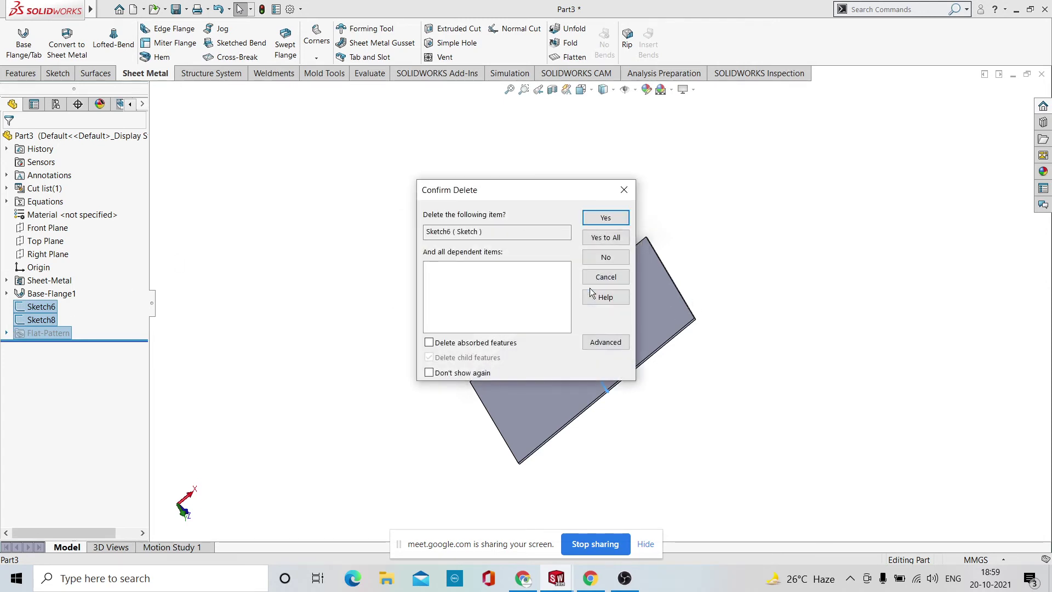
pyautogui.click(600, 218)
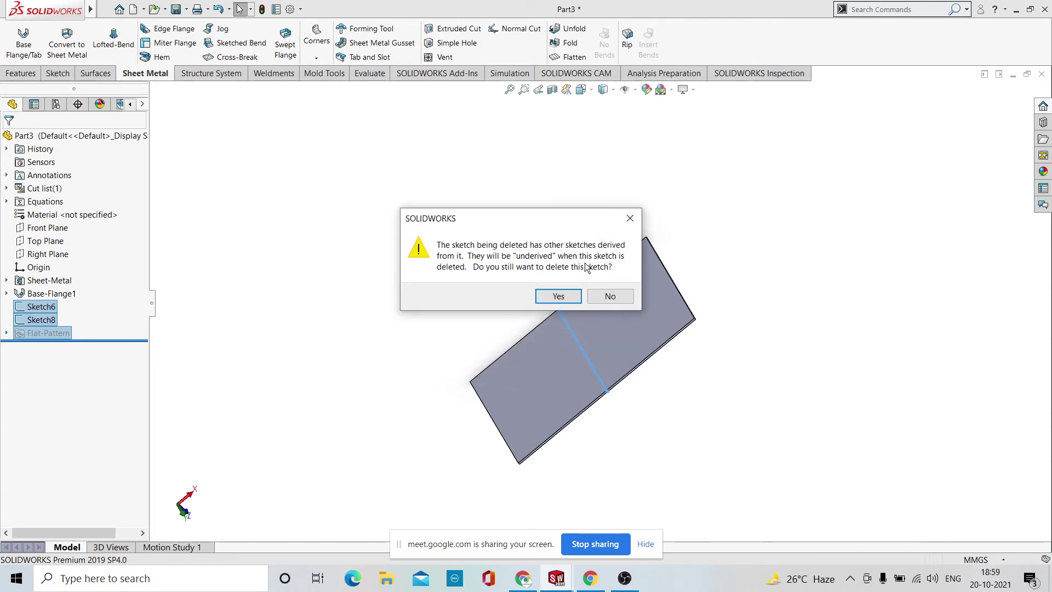
pyautogui.click(560, 301)
# Open a new sketch on the large face of the flat plate, viewed normal to the face.
pyautogui.moveTo(760, 298); pyautogui.dragTo(745, 331, button='middle')
pyautogui.scroll(-3, 553, 363)
pyautogui.click(718, 310)
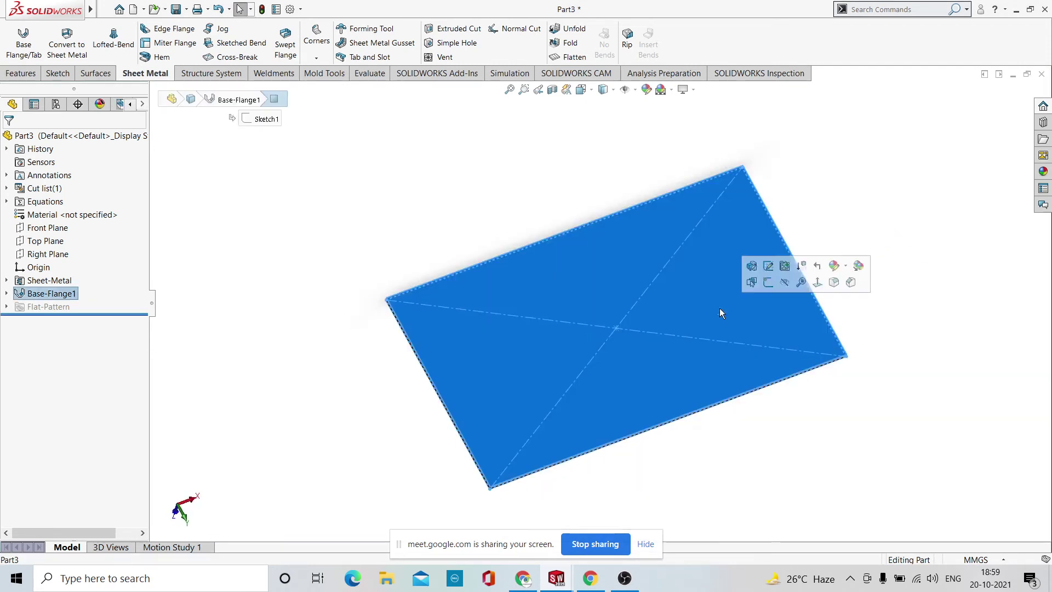
pyautogui.click(768, 282)
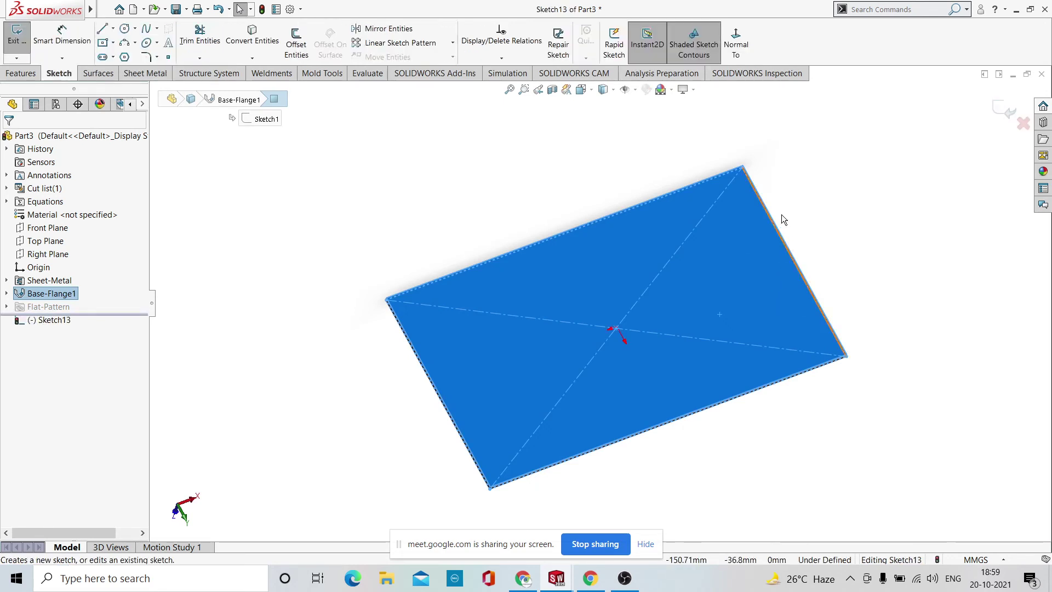
pyautogui.click(745, 46)
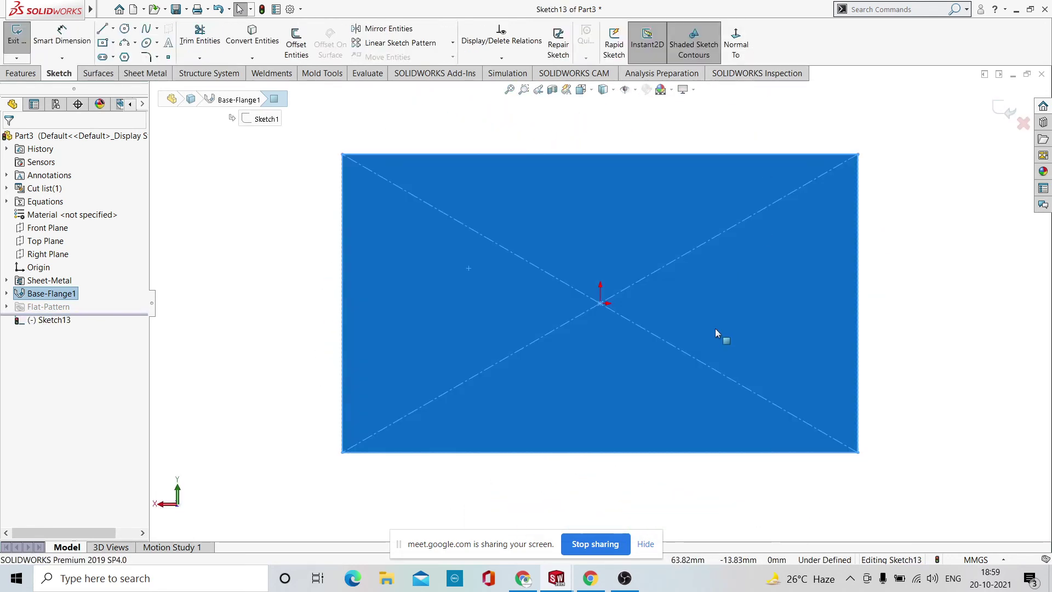
pyautogui.scroll(2, 646, 321)
pyautogui.scroll(-2, 570, 304)
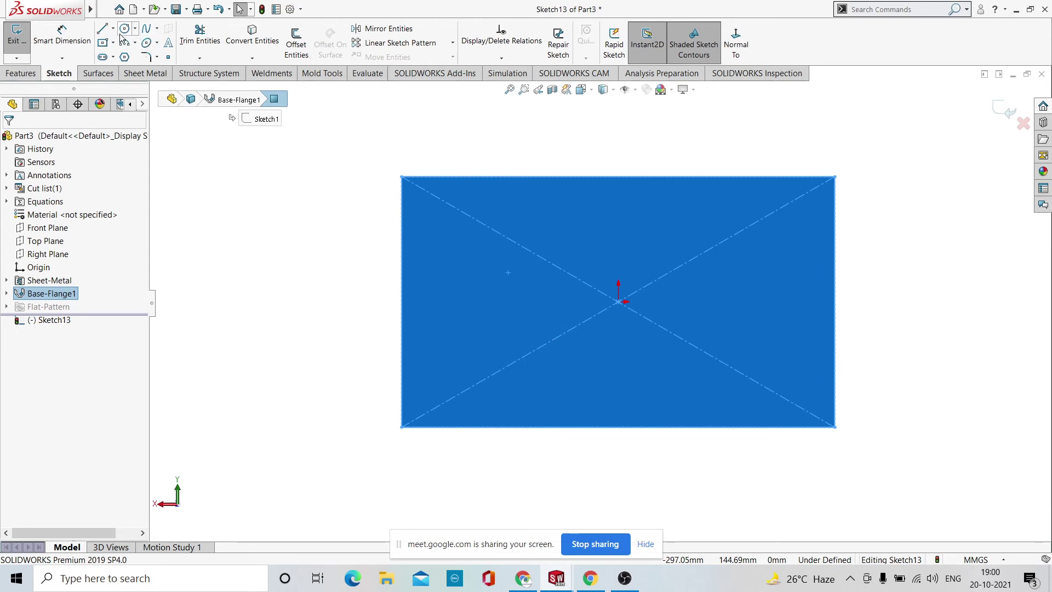
# Sketch a centre rectangle about 123 mm by 103 mm, centred on the origin of the plate.
pyautogui.click(103, 43)
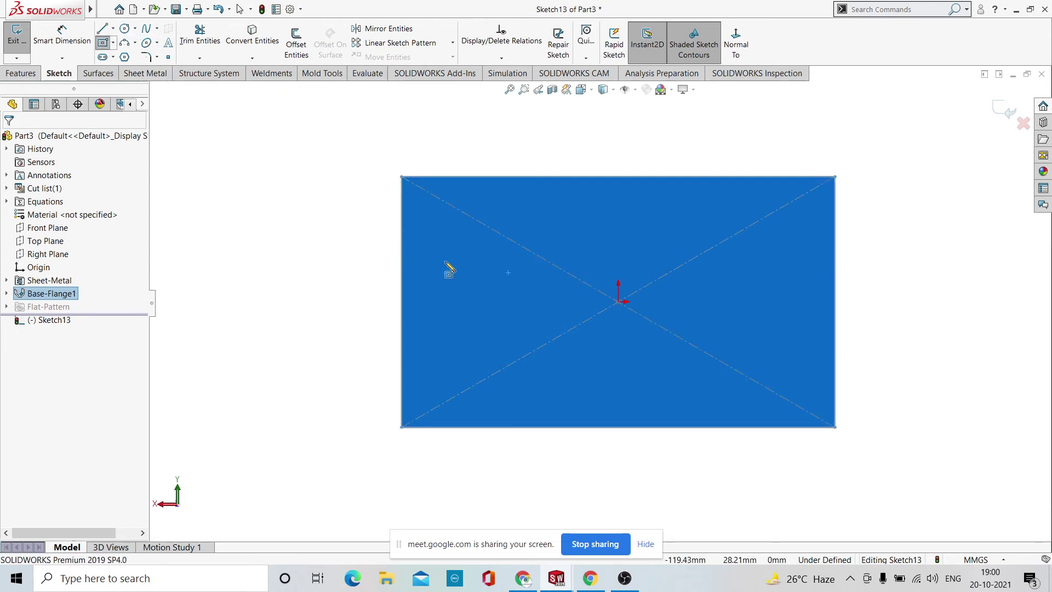
pyautogui.click(618, 301)
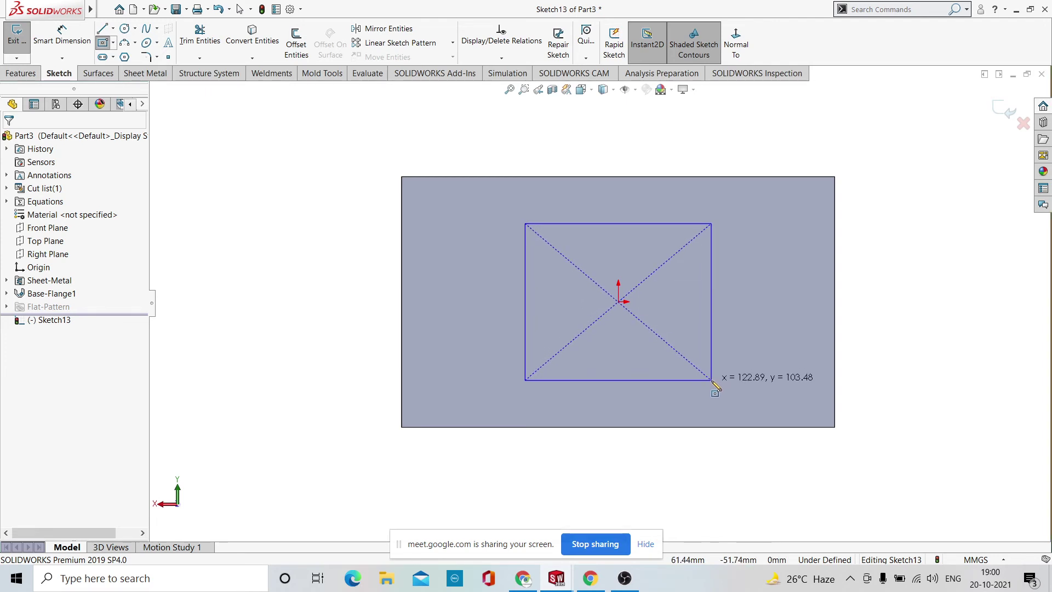
pyautogui.click(711, 379)
pyautogui.rightClick(797, 291)
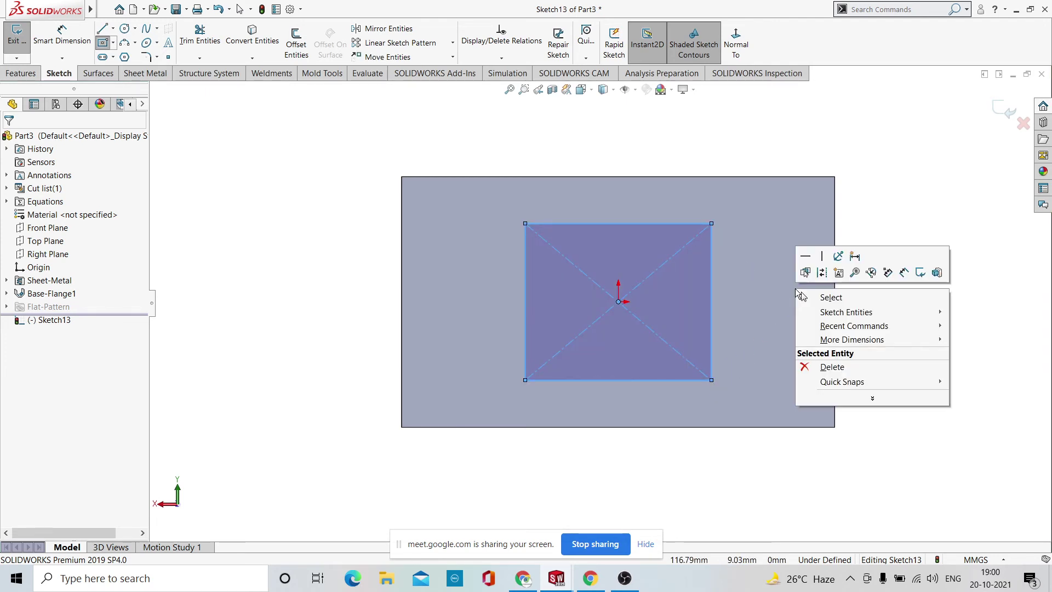
pyautogui.click(831, 297)
pyautogui.press('z')
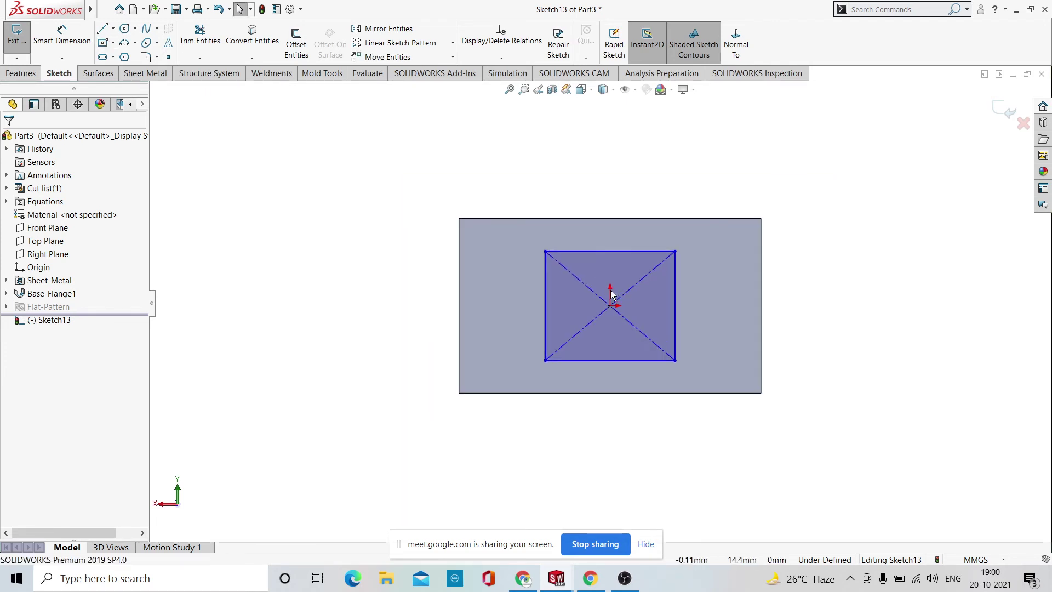
# Offset the centre rectangle outward by 10 mm as a full chain, with the offset dimension added.
pyautogui.scroll(-1, 610, 290)
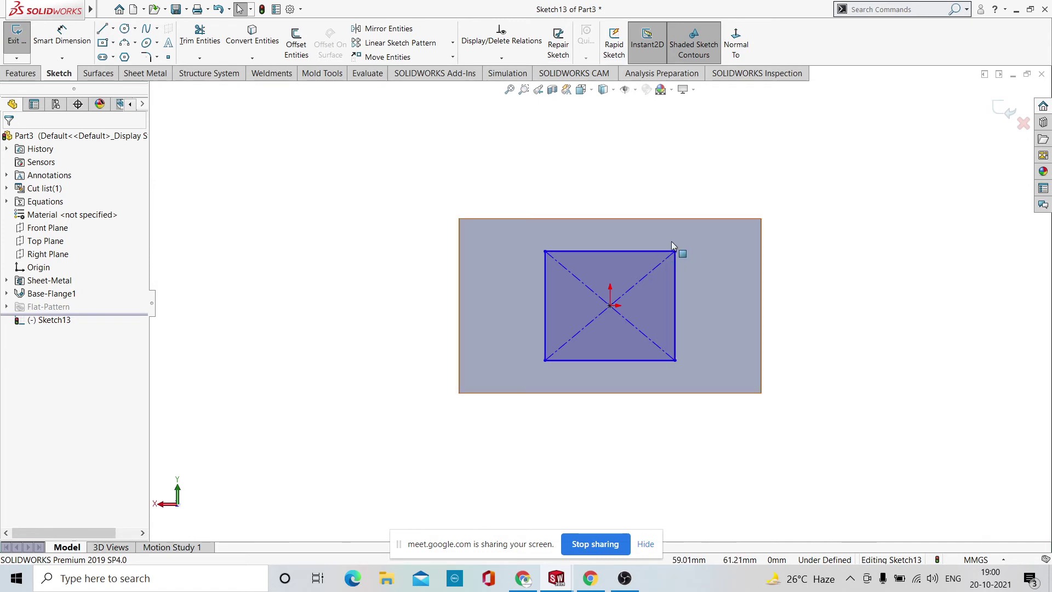
pyautogui.scroll(-2, 672, 241)
pyautogui.scroll(1, 659, 240)
pyautogui.scroll(1, 634, 310)
pyautogui.scroll(-1, 608, 351)
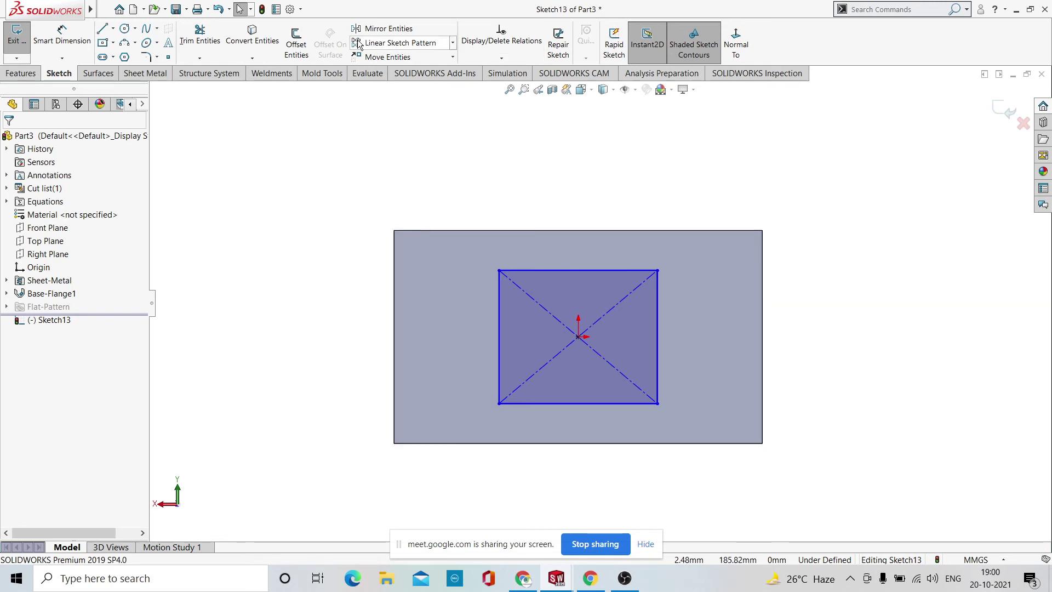
pyautogui.click(295, 49)
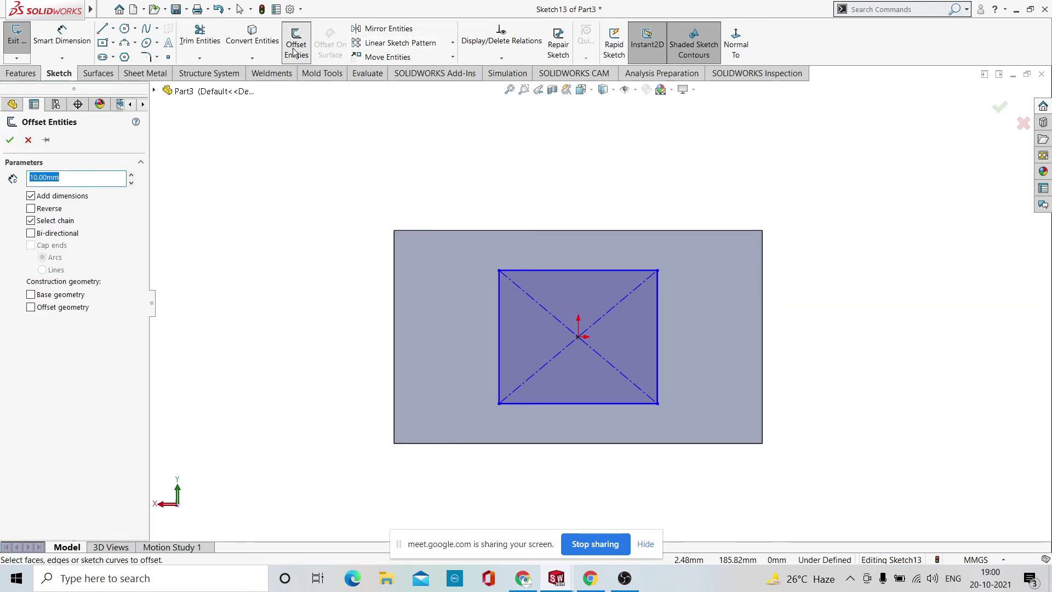
pyautogui.click(498, 310)
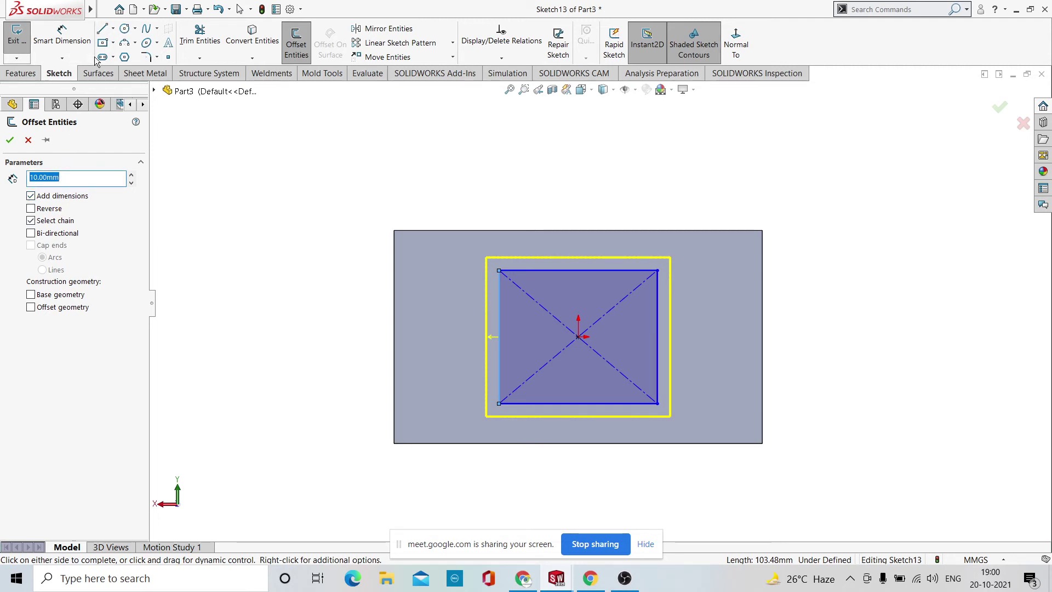
pyautogui.click(10, 141)
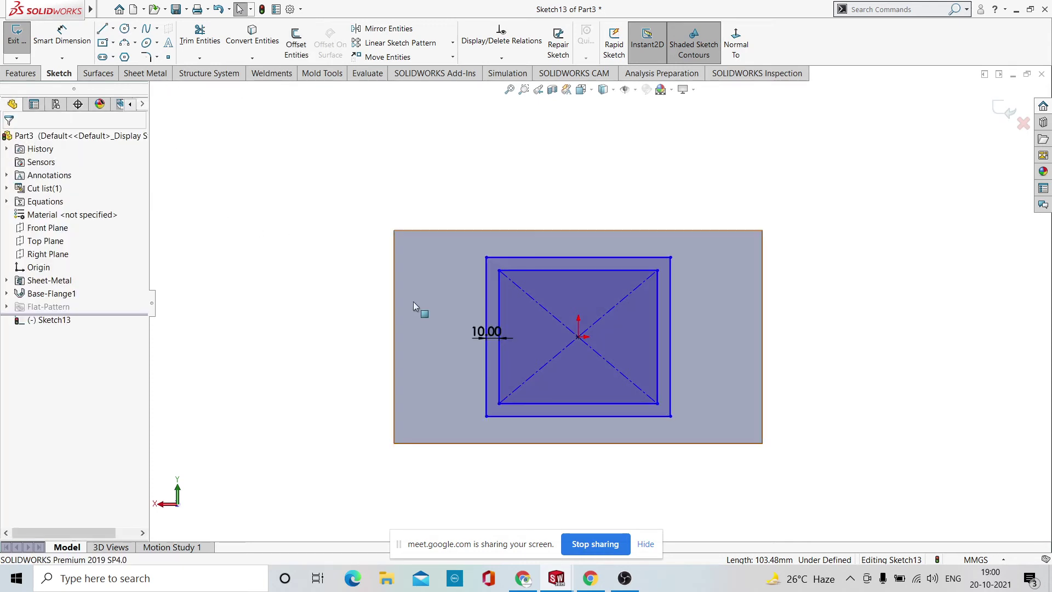
# Offset the original centre rectangle inward by 10 mm using the reversed direction.
pyautogui.click(499, 370)
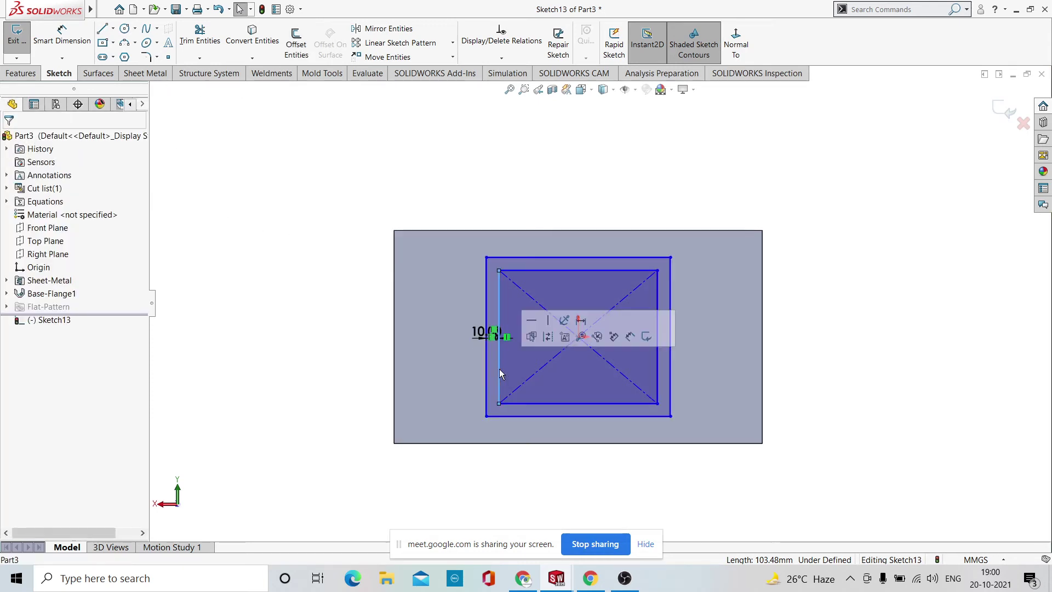
pyautogui.click(299, 46)
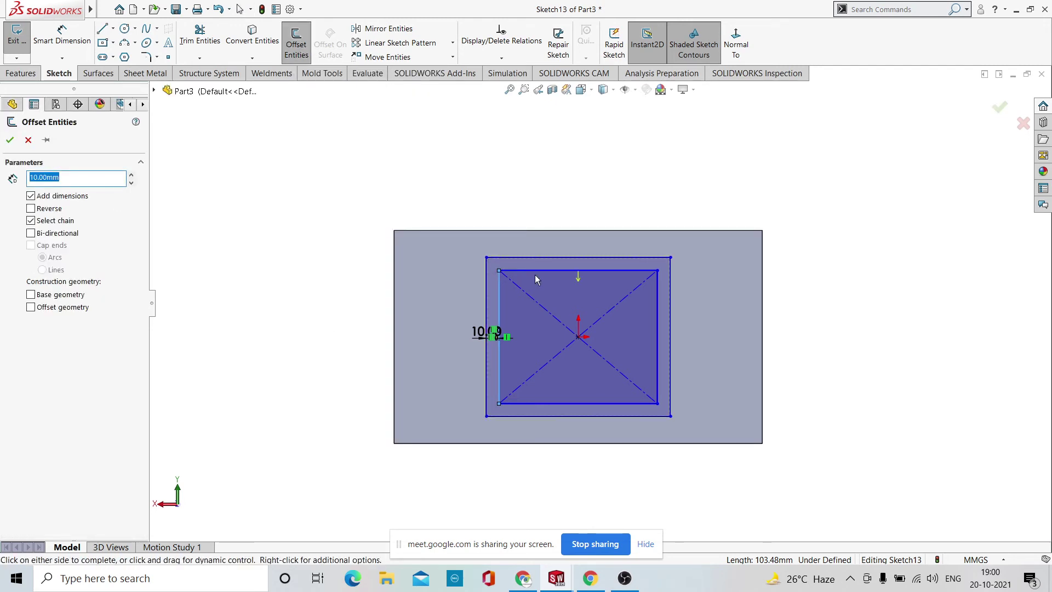
pyautogui.click(31, 210)
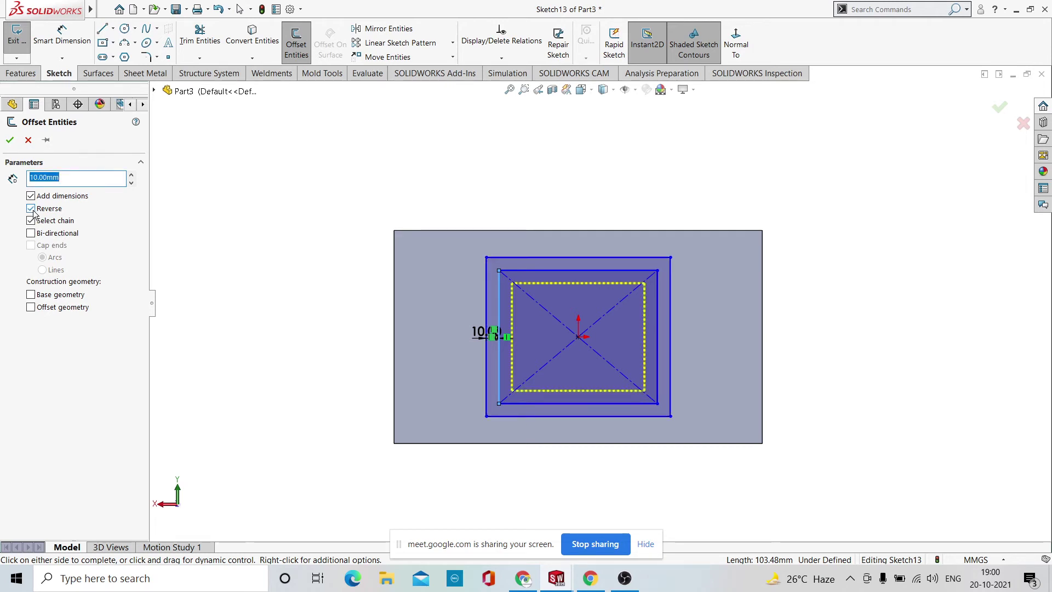
pyautogui.click(10, 140)
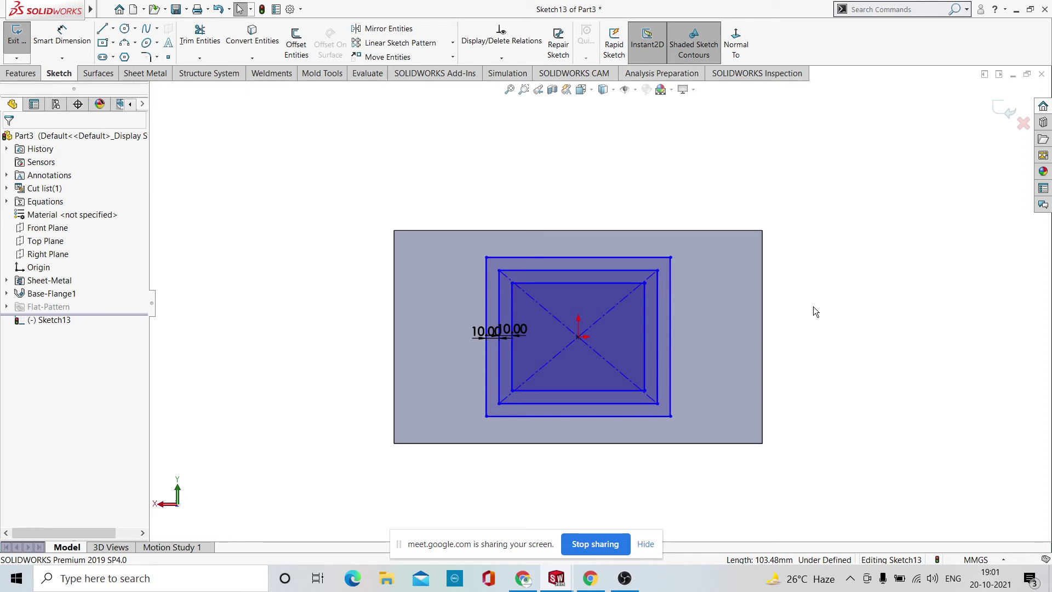
# Offset the innermost rectangle inward by 15 mm using the reversed direction.
pyautogui.click(563, 283)
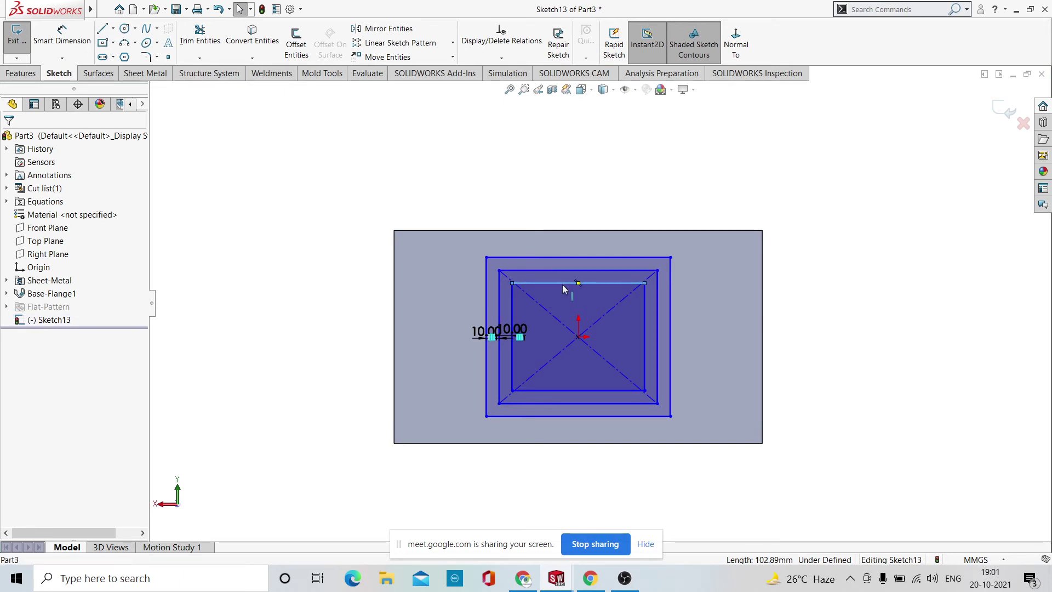
pyautogui.click(300, 53)
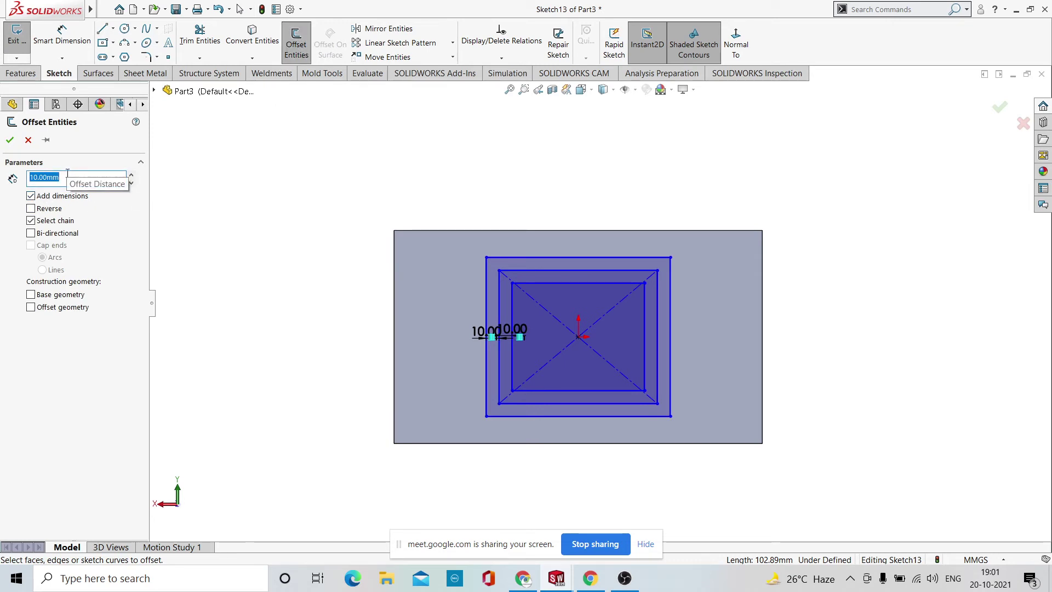
pyautogui.write('15')
pyautogui.press('Return')
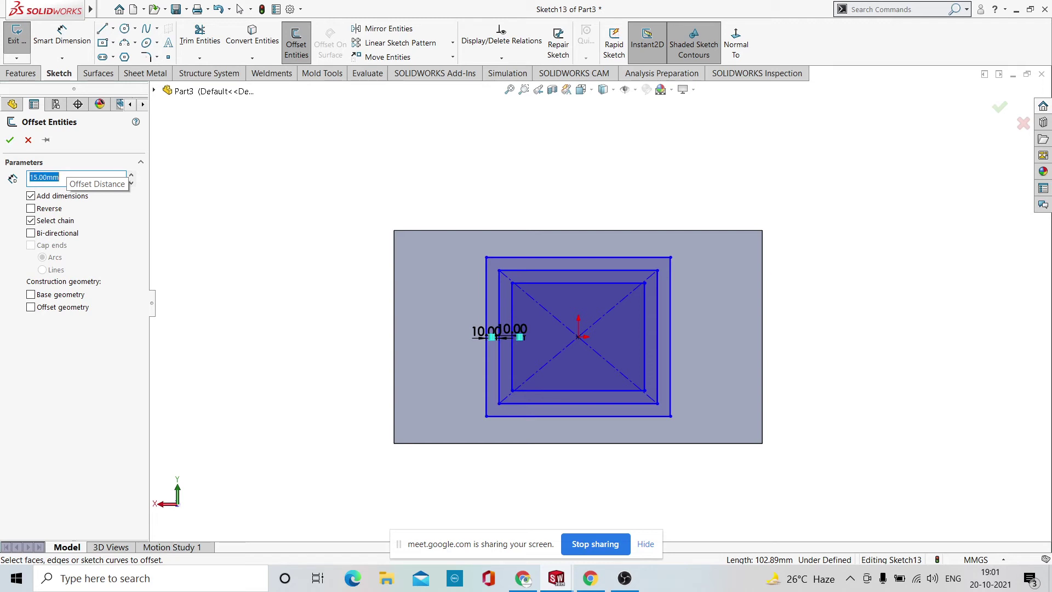
pyautogui.click(30, 209)
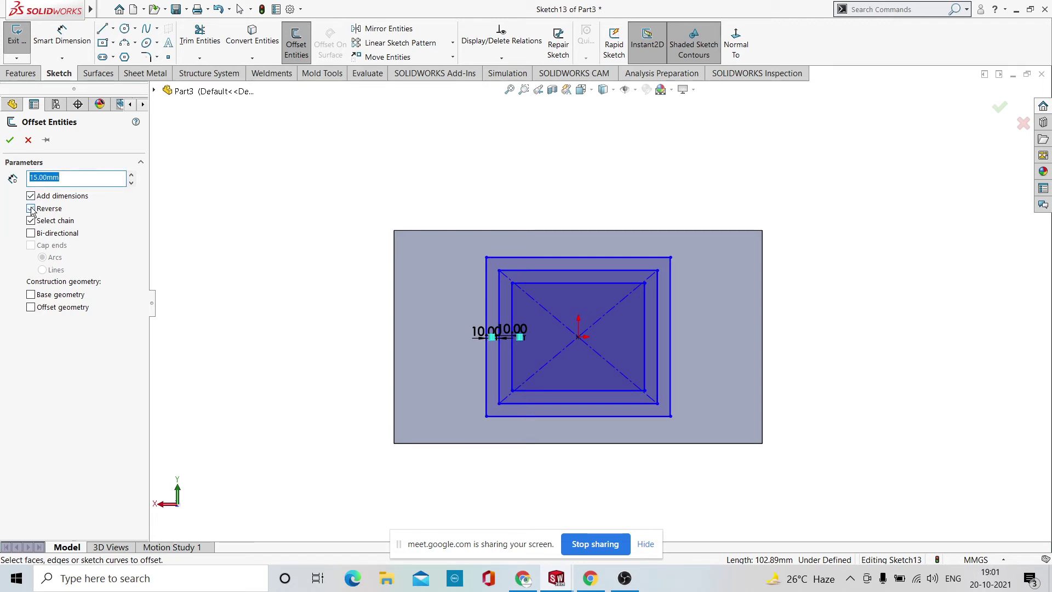
pyautogui.click(511, 307)
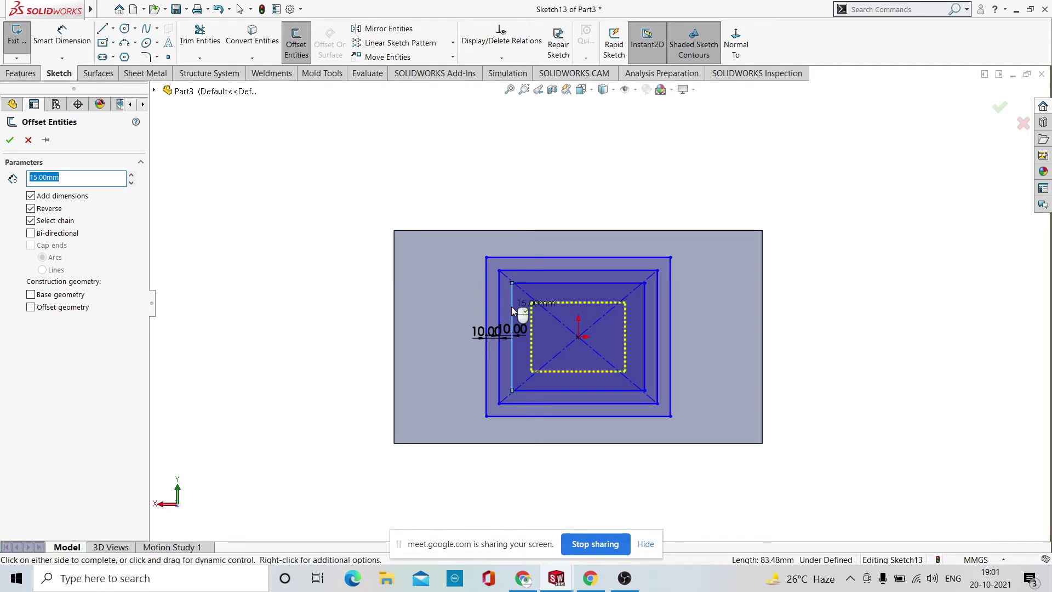
pyautogui.click(10, 141)
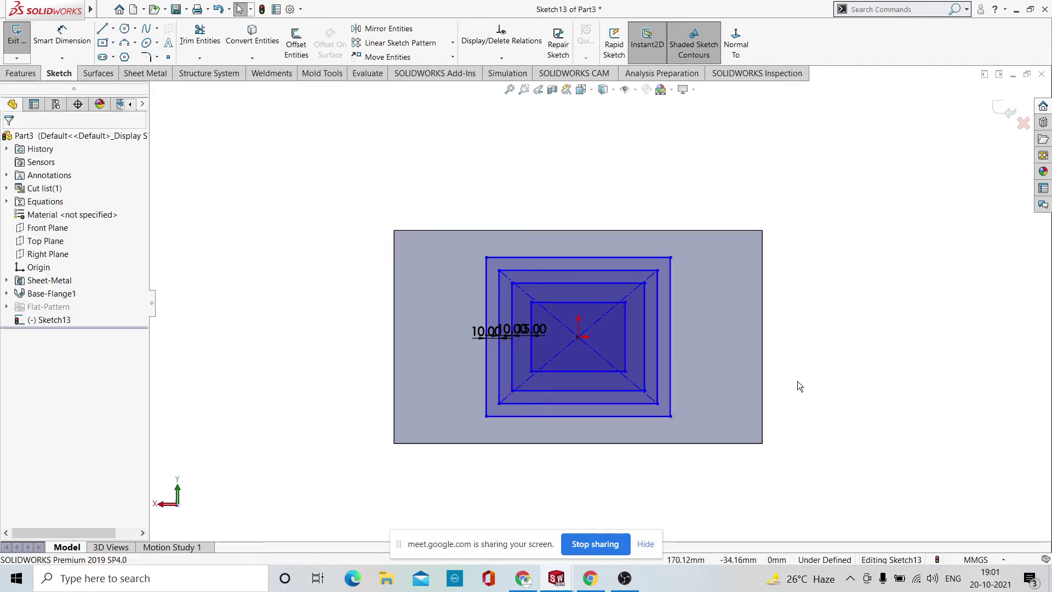
# Exit the sketch of nested rectangles on the plate face.
pyautogui.click(998, 111)
pyautogui.click(896, 273)
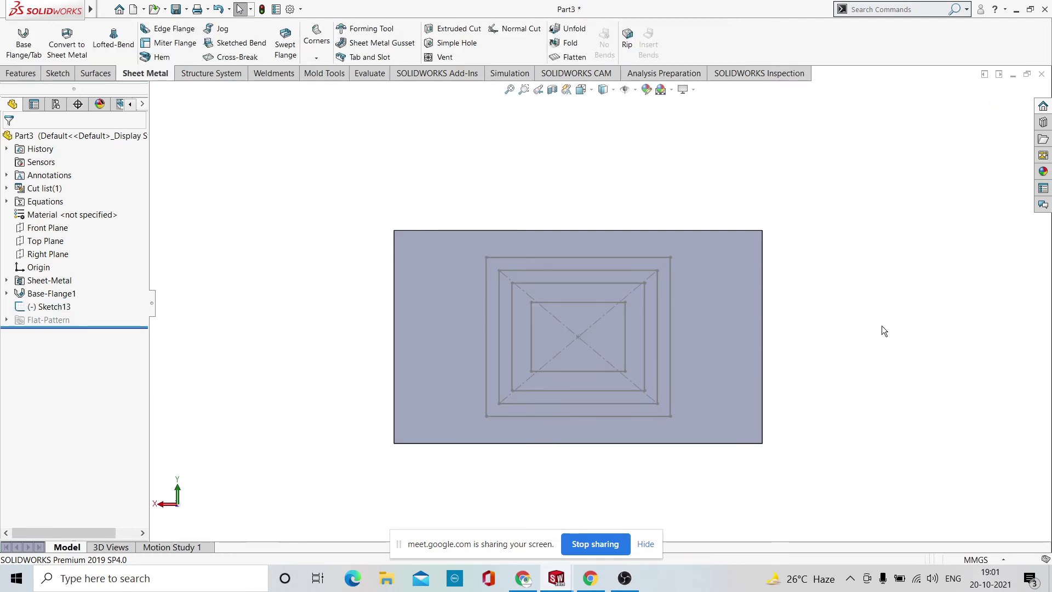
pyautogui.moveTo(882, 326)
pyautogui.mouseDown(button='middle')
pyautogui.moveTo(873, 263)
pyautogui.moveTo(913, 328)
pyautogui.moveTo(891, 319)
pyautogui.moveTo(728, 348)
pyautogui.moveTo(761, 272)
pyautogui.moveTo(725, 333)
pyautogui.mouseUp(button='middle')
pyautogui.moveTo(553, 280); pyautogui.dragTo(529, 294, button='middle')
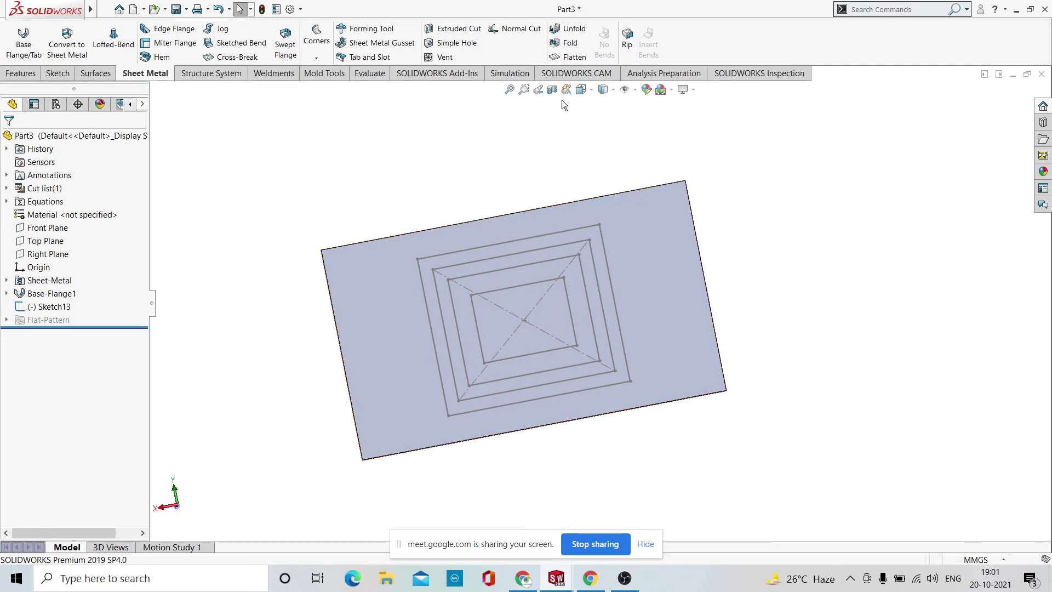
# Start a vent on the plate face with the four sides of the outermost rectangle as its boundary.
pyautogui.click(458, 58)
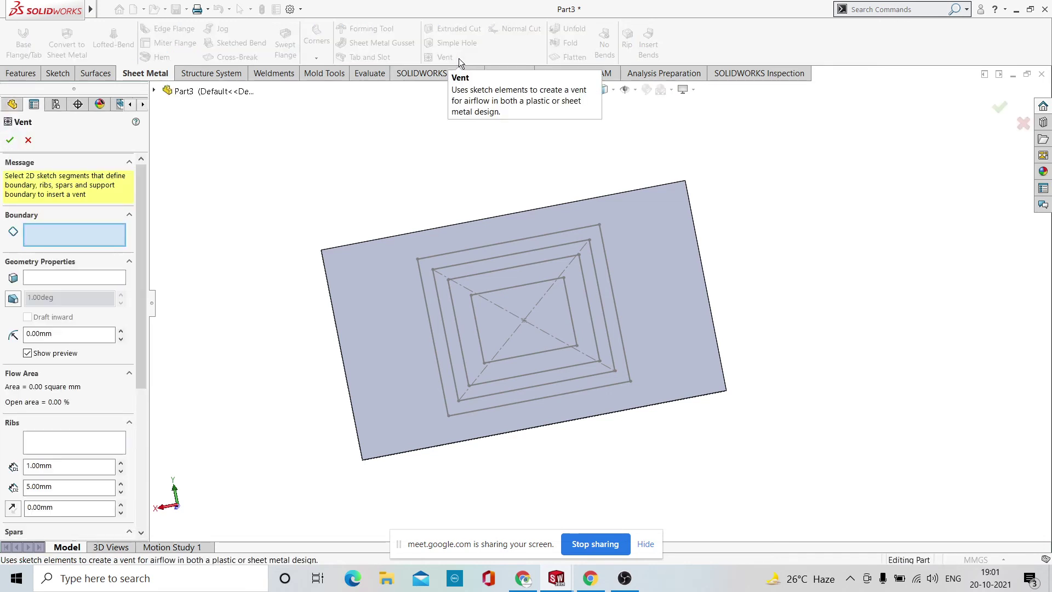
pyautogui.click(604, 255)
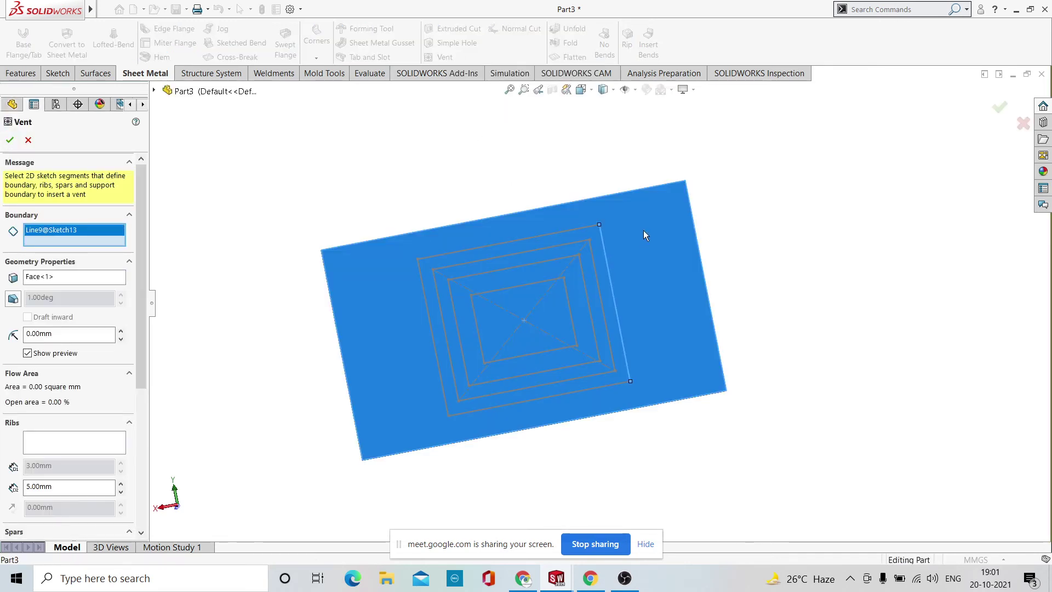
pyautogui.click(582, 228)
pyautogui.click(420, 271)
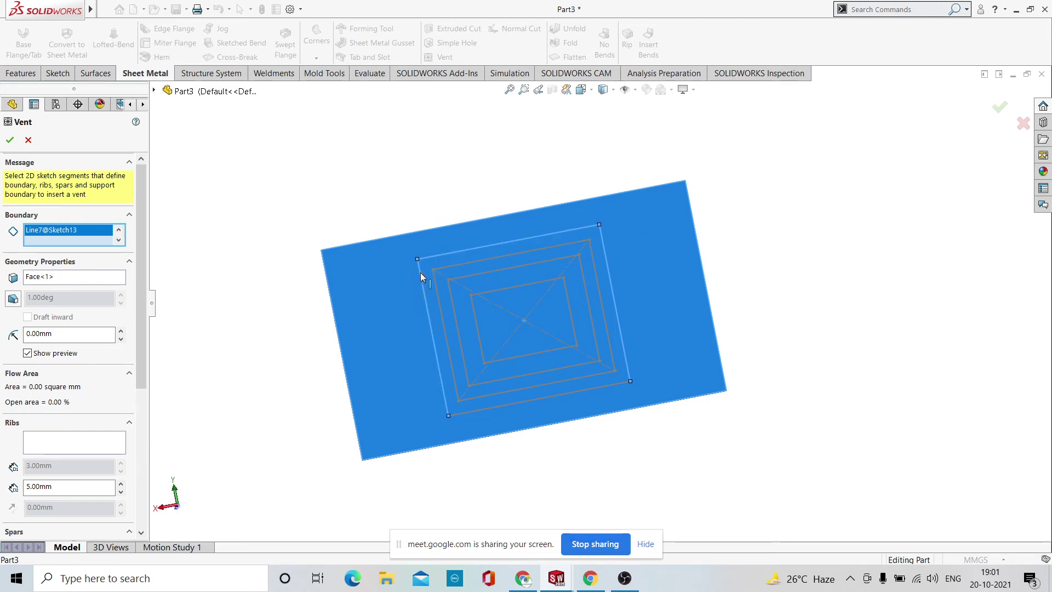
pyautogui.click(474, 411)
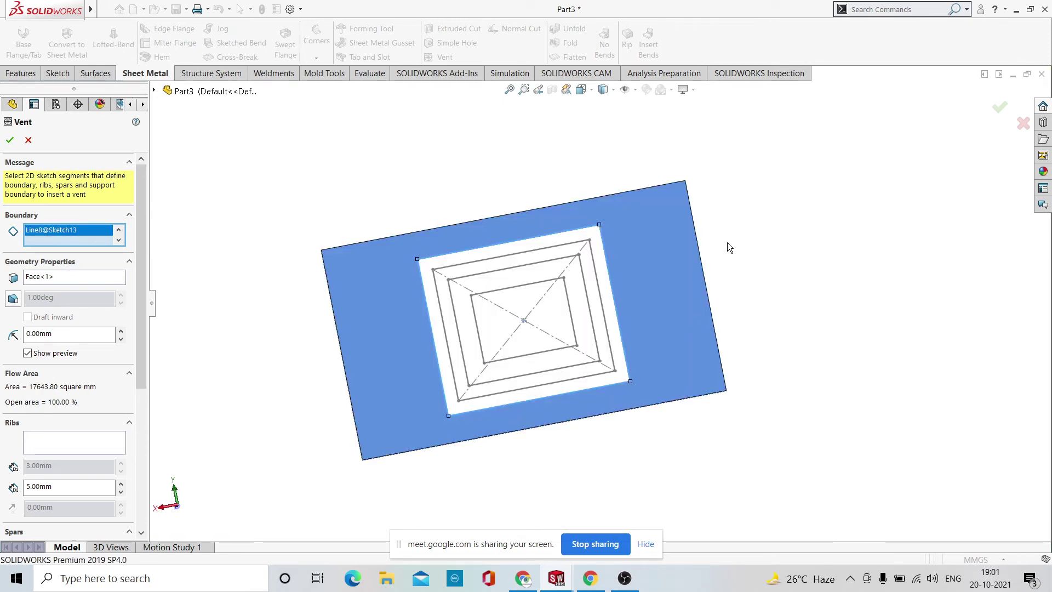
pyautogui.moveTo(727, 244)
pyautogui.mouseDown(button='middle')
pyautogui.moveTo(709, 312)
pyautogui.moveTo(782, 240)
pyautogui.moveTo(738, 273)
pyautogui.moveTo(723, 263)
pyautogui.moveTo(547, 301)
pyautogui.moveTo(614, 278)
pyautogui.moveTo(571, 275)
pyautogui.moveTo(502, 370)
pyautogui.mouseUp(button='middle')
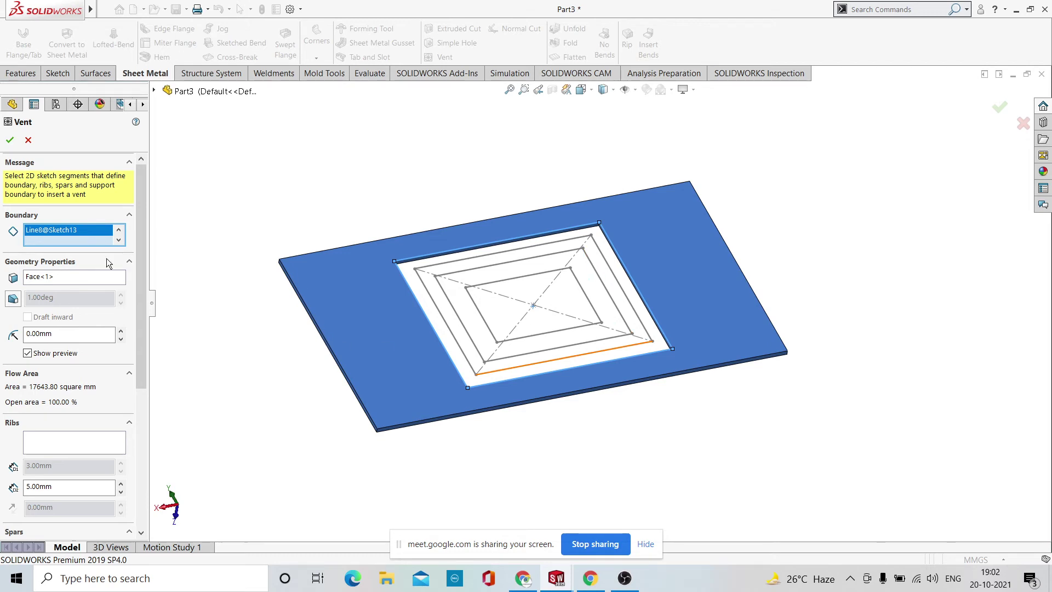
# Try one side of the second rectangle as a rib of the vent, and remove that selection again.
pyautogui.click(58, 440)
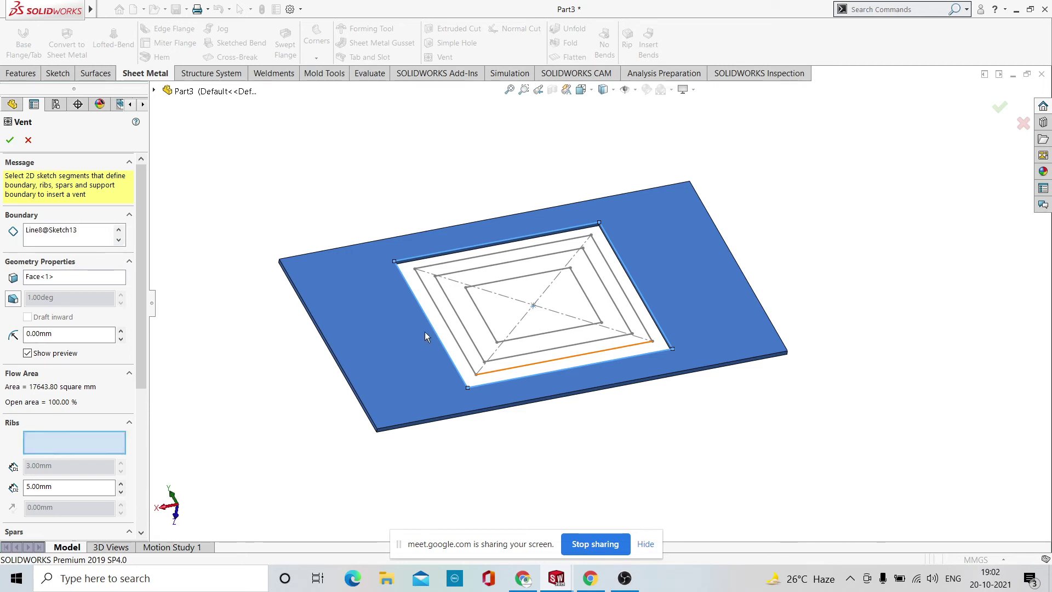
pyautogui.scroll(-3, 425, 330)
pyautogui.click(453, 310)
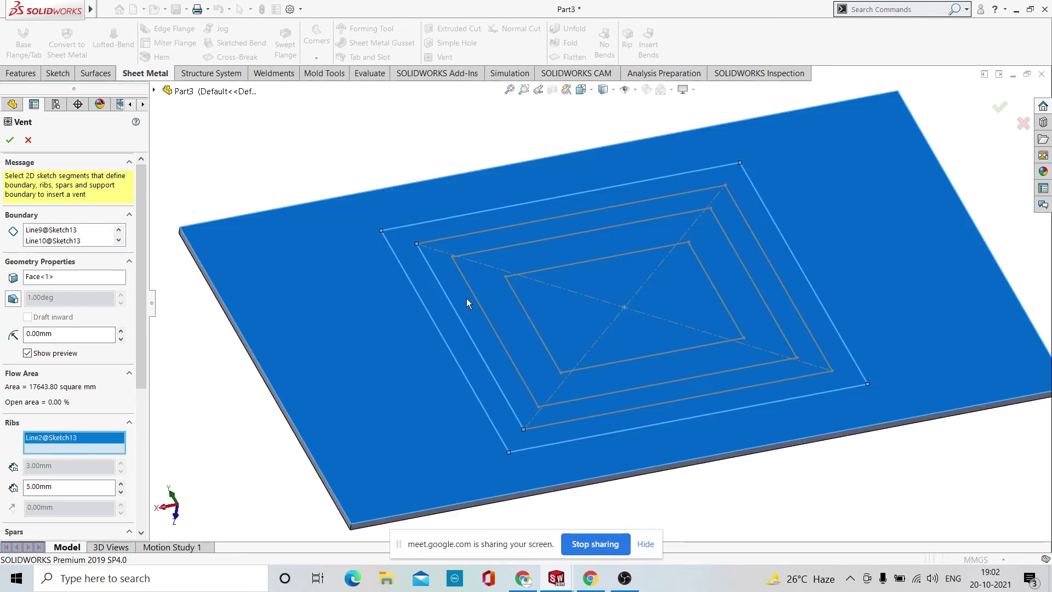
pyautogui.click(452, 304)
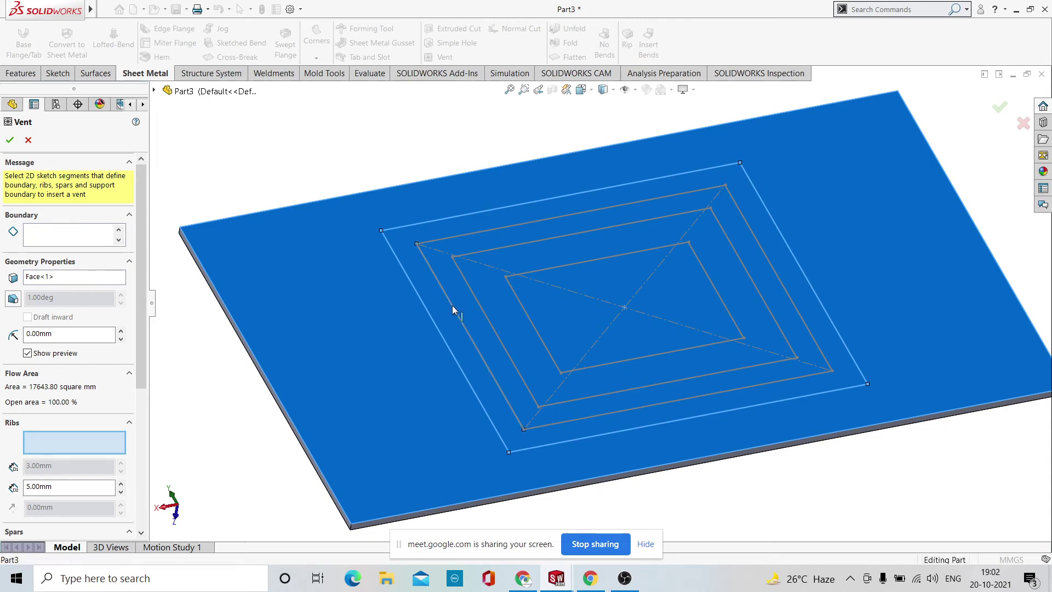
pyautogui.scroll(-5, 60, 415)
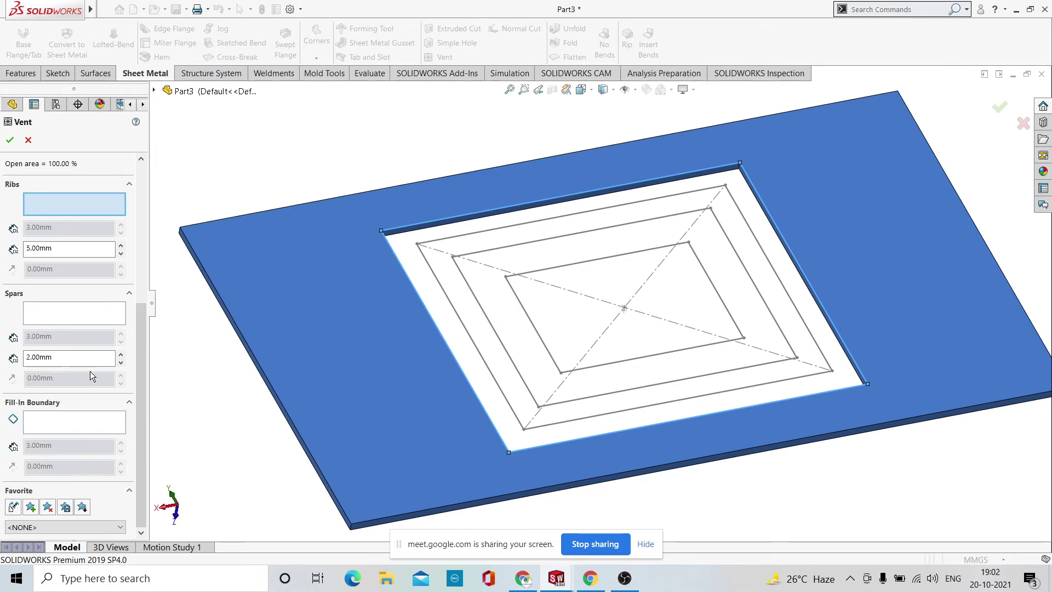
# Try one side of the second rectangle as a spar of the vent, and cancel the Vent feature.
pyautogui.click(85, 321)
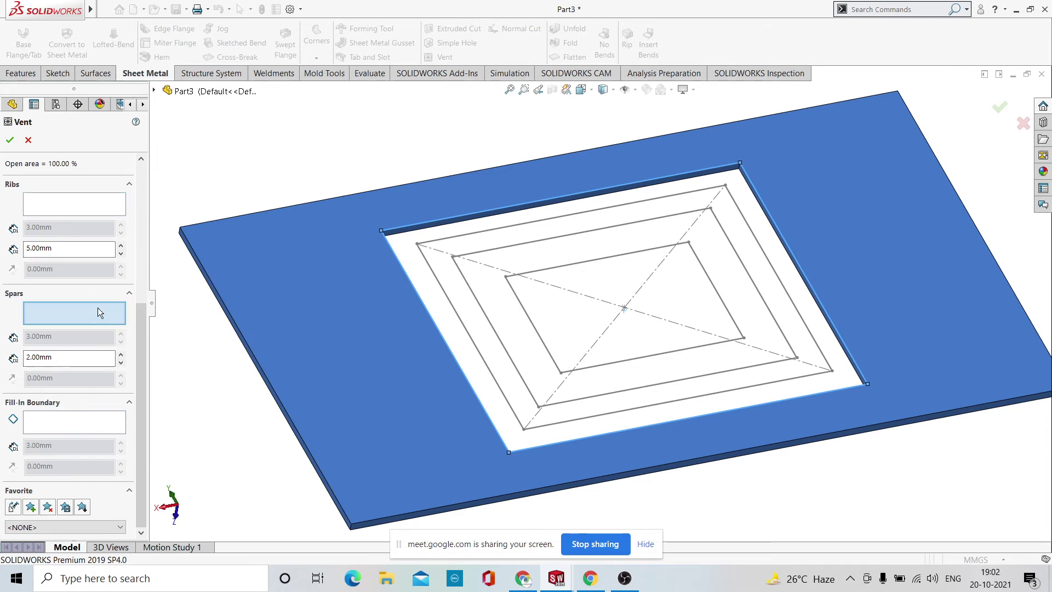
pyautogui.click(460, 323)
pyautogui.click(459, 322)
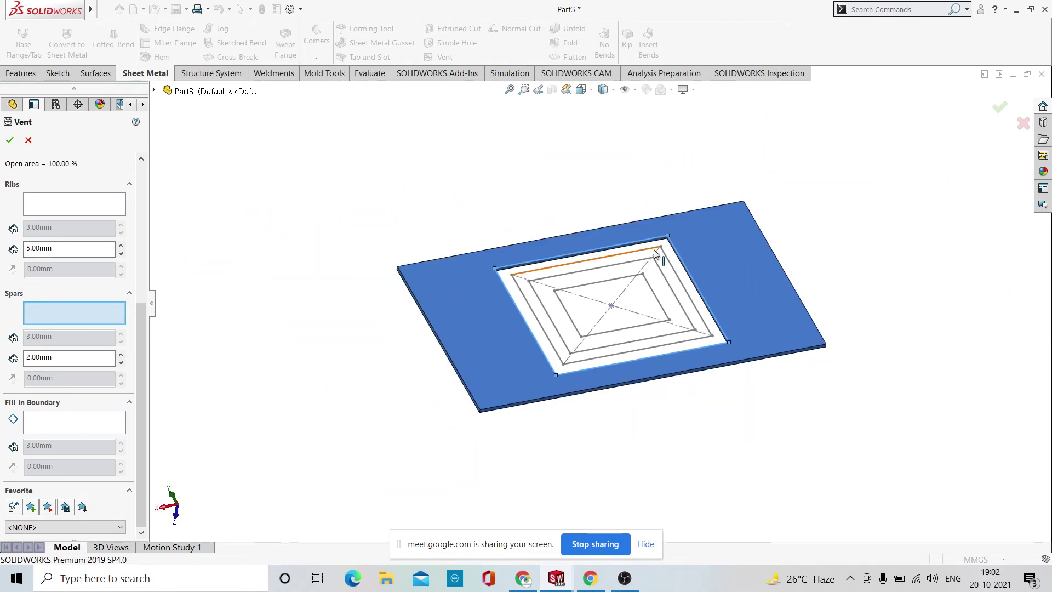
pyautogui.moveTo(656, 255); pyautogui.dragTo(643, 324, button='middle')
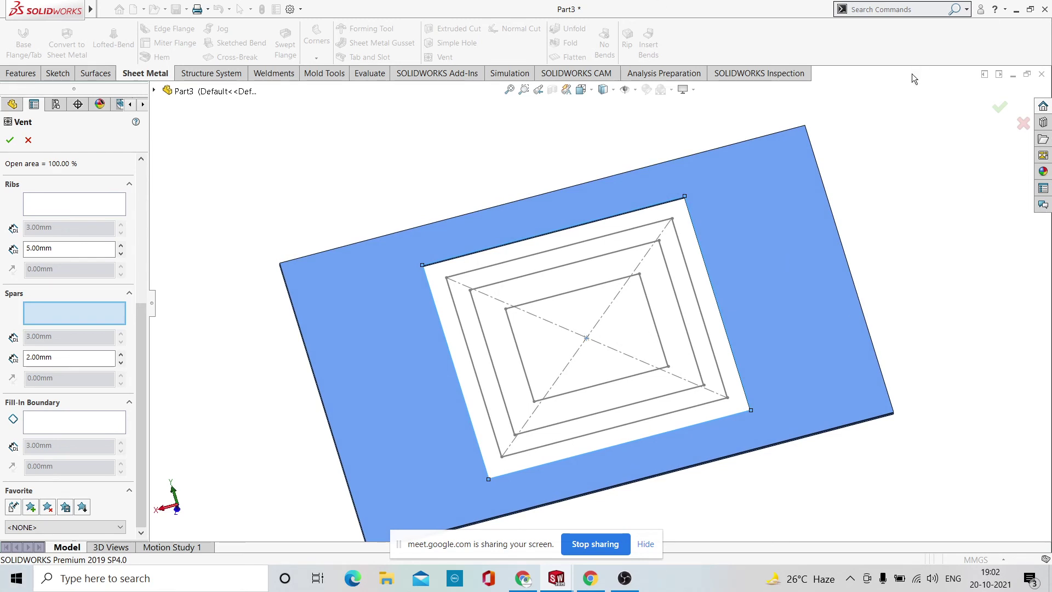
pyautogui.click(999, 107)
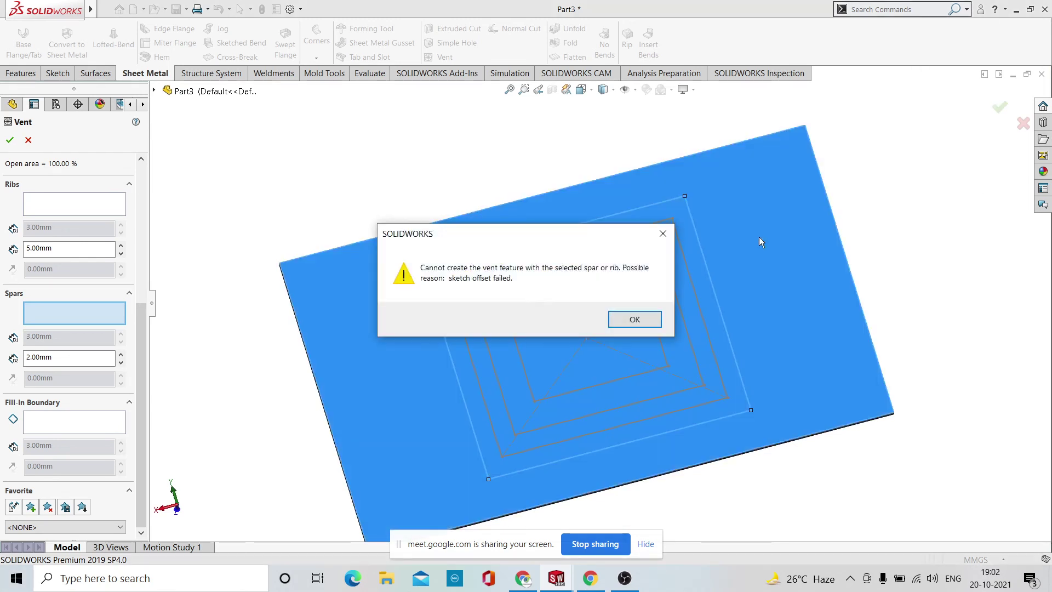
pyautogui.click(621, 318)
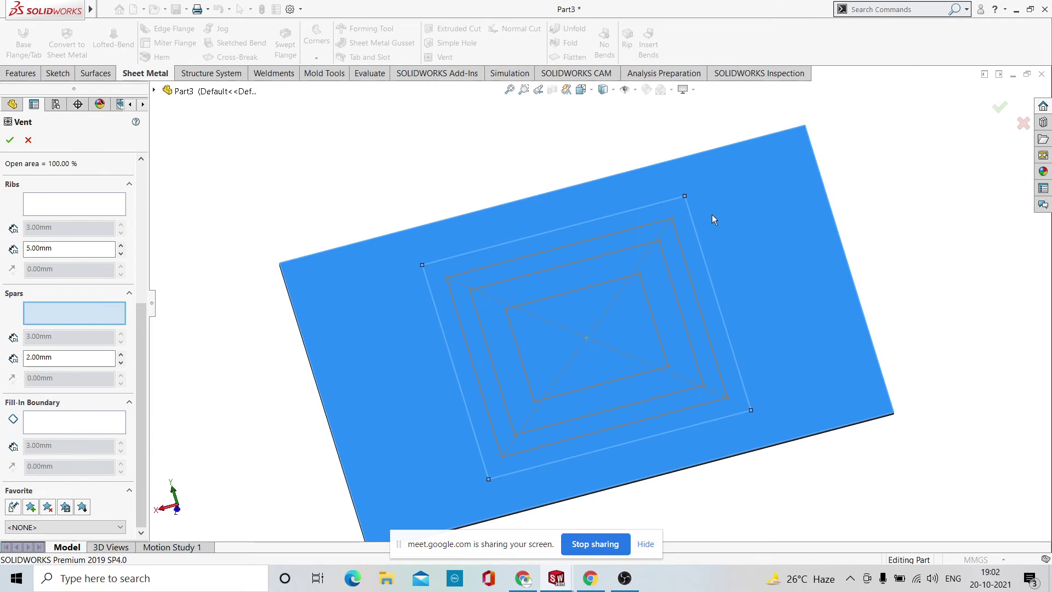
pyautogui.click(1022, 124)
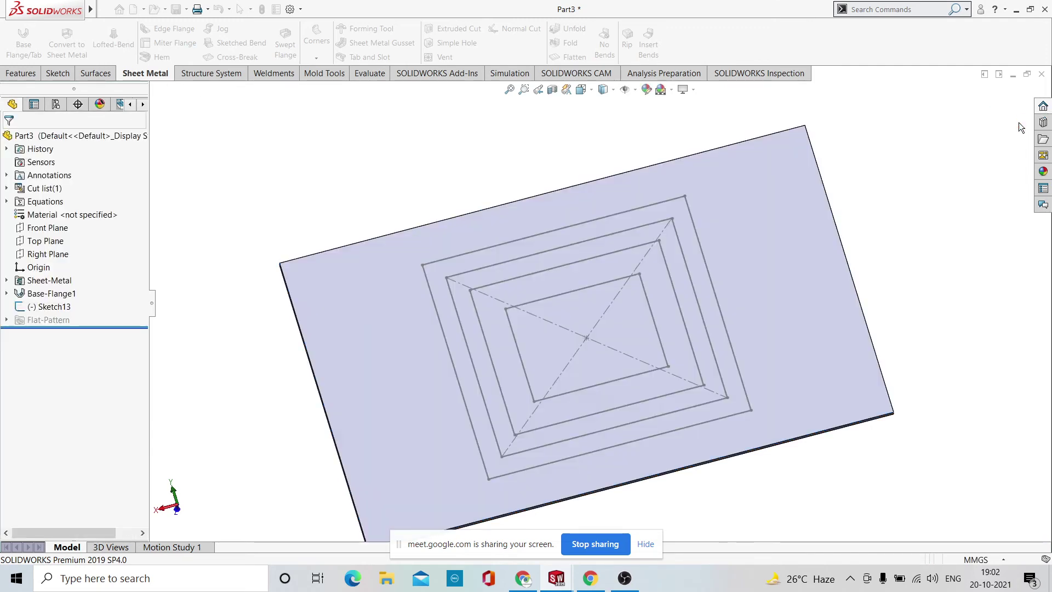
# Reopen the nested-rectangle sketch for editing, viewed normal to its plane.
pyautogui.moveTo(623, 287); pyautogui.dragTo(618, 223, button='middle')
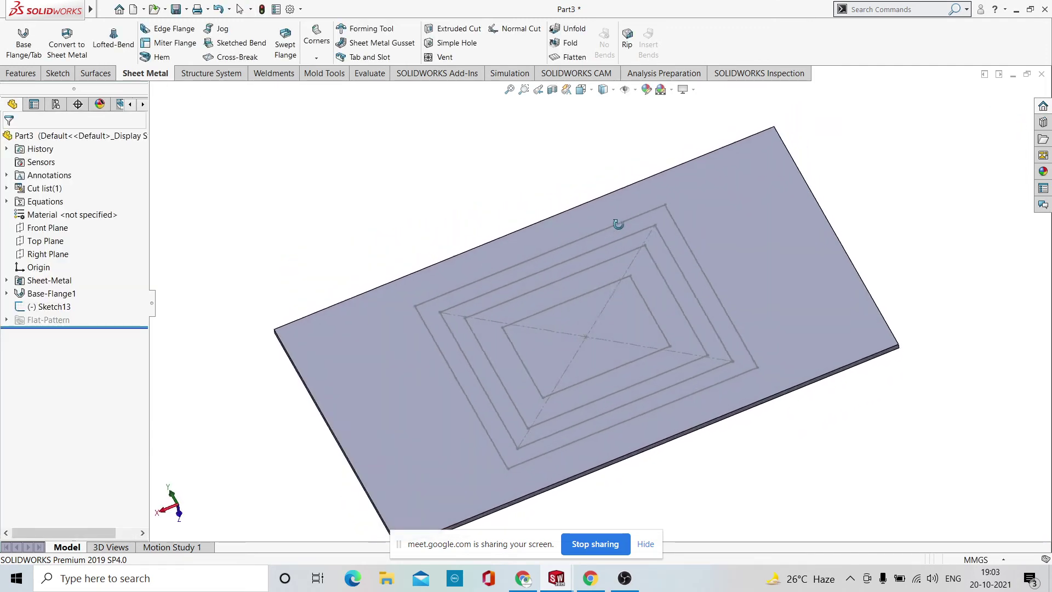
pyautogui.moveTo(699, 265); pyautogui.dragTo(696, 348, button='middle')
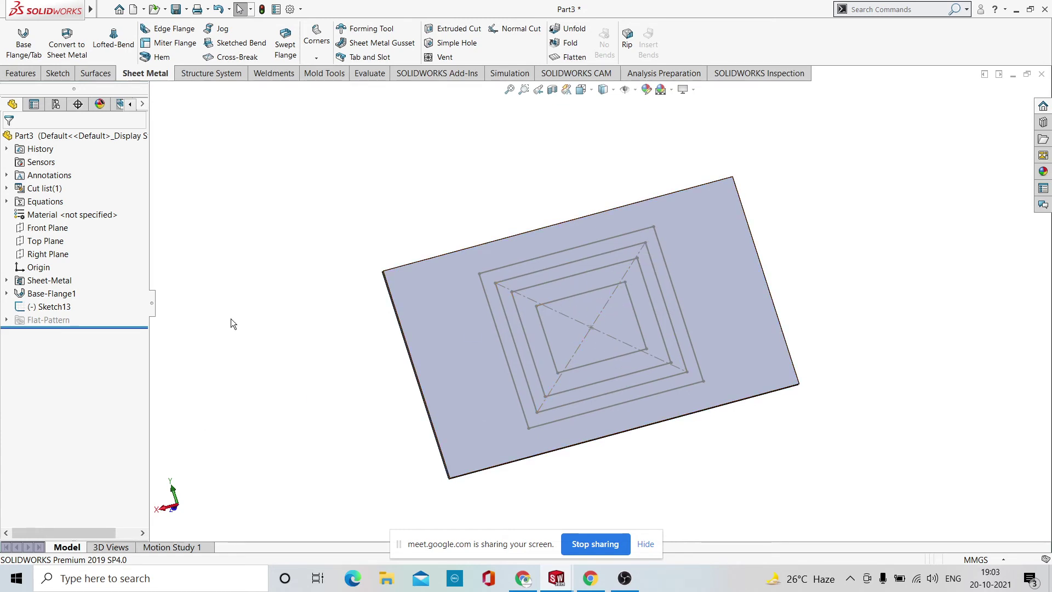
pyautogui.click(65, 308)
pyautogui.click(77, 276)
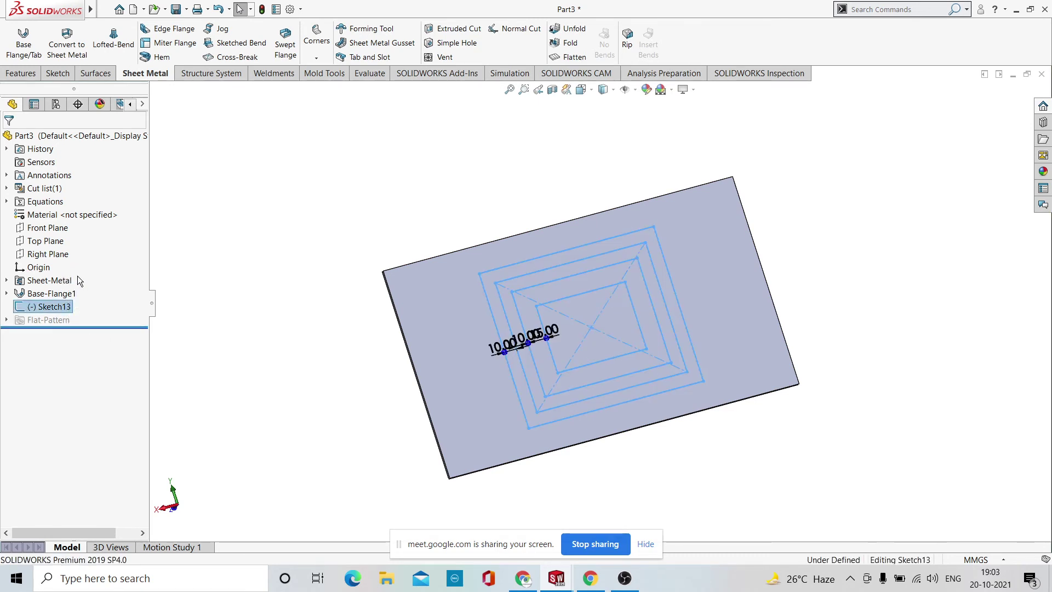
pyautogui.click(736, 43)
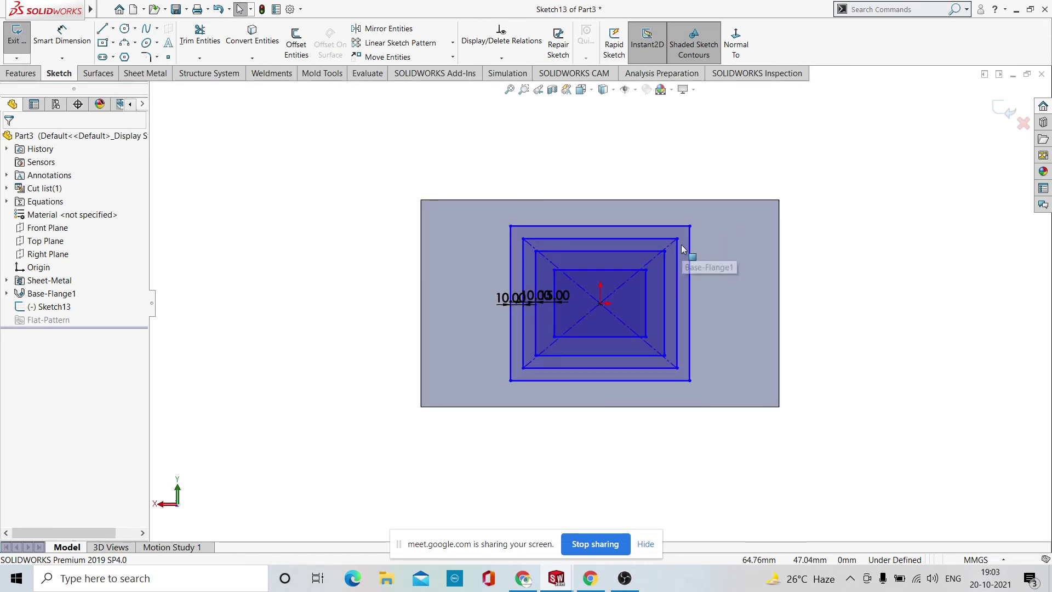
# Draw a vertical line through the origin between the midpoints of the outermost rectangle's upper and lower sides.
pyautogui.scroll(-2, 715, 239)
pyautogui.scroll(1, 715, 241)
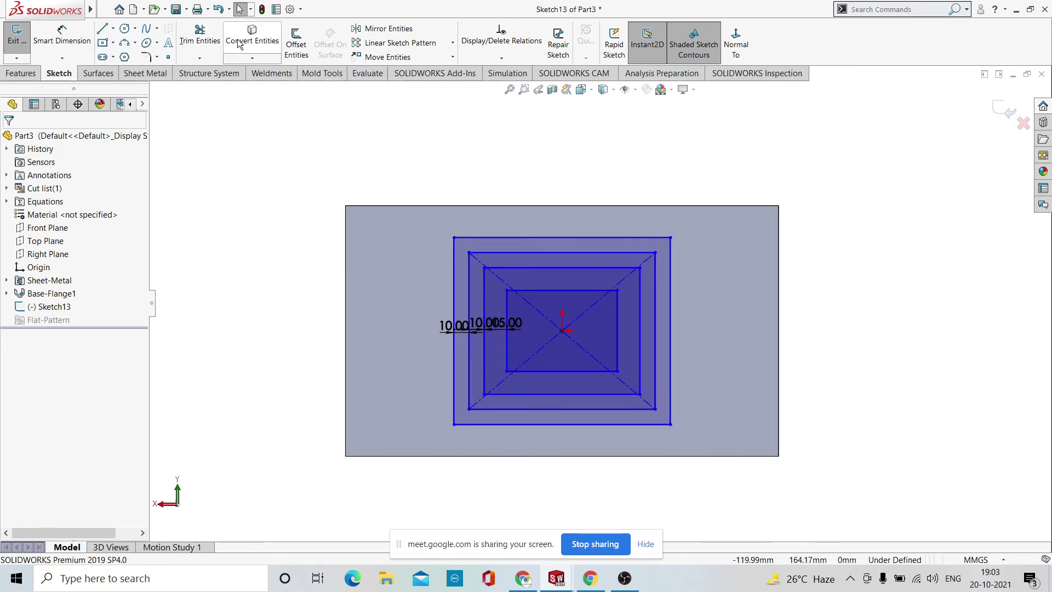
pyautogui.click(102, 29)
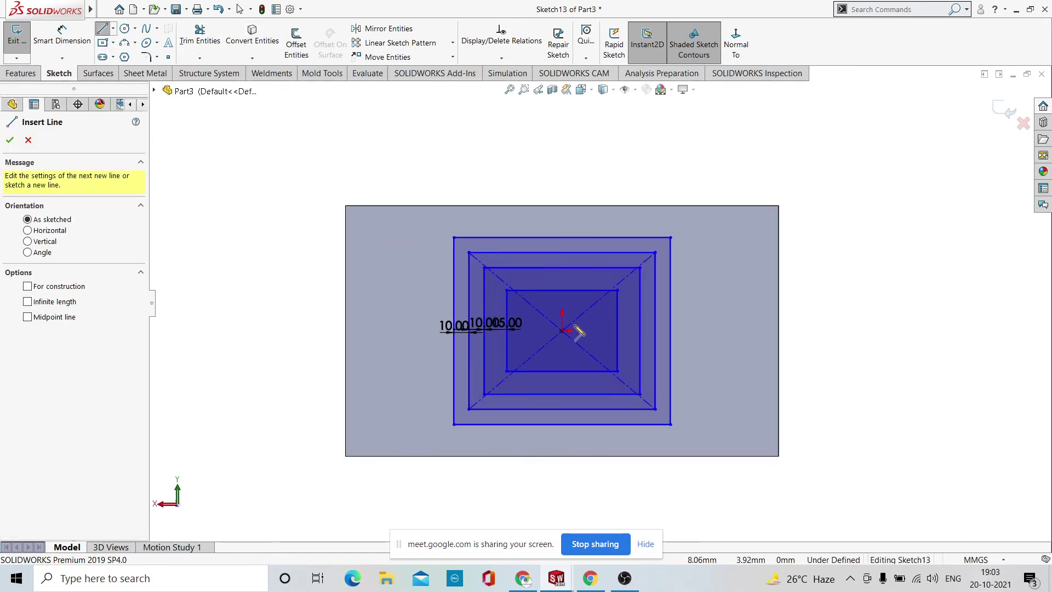
pyautogui.click(561, 423)
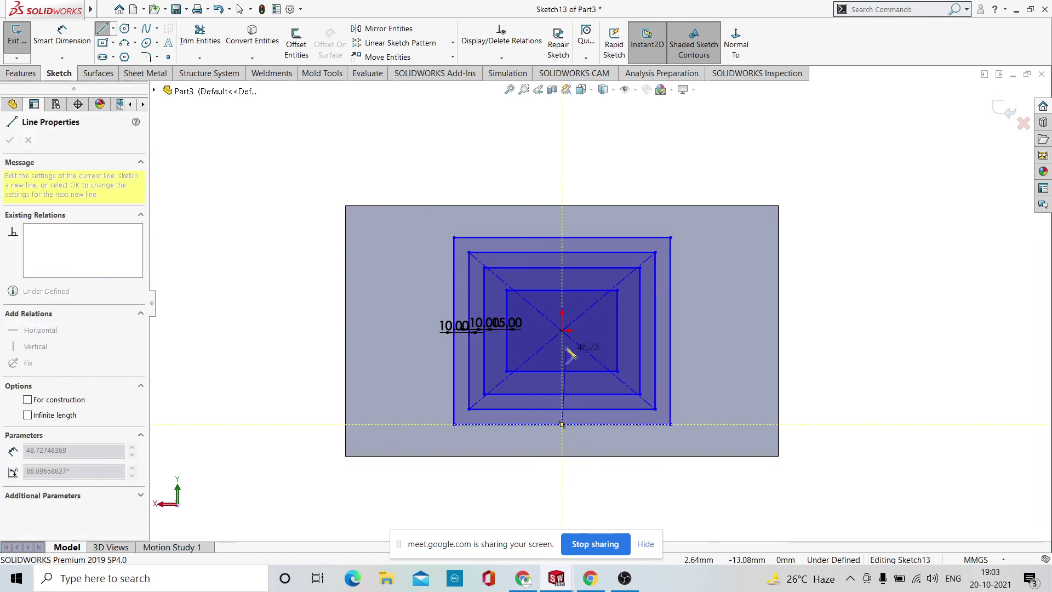
pyautogui.press('Escape')
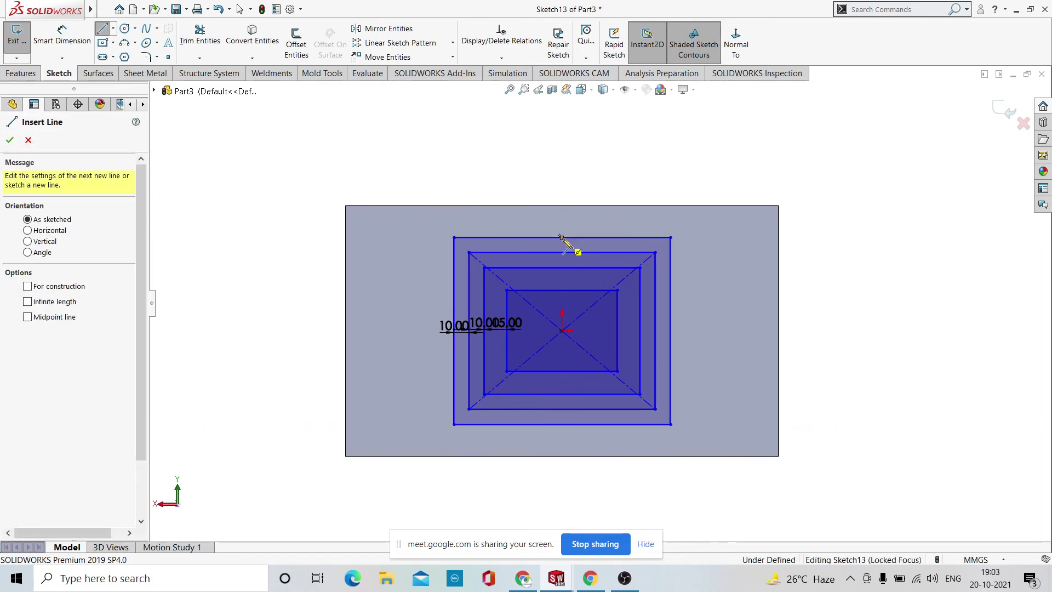
pyautogui.click(561, 237)
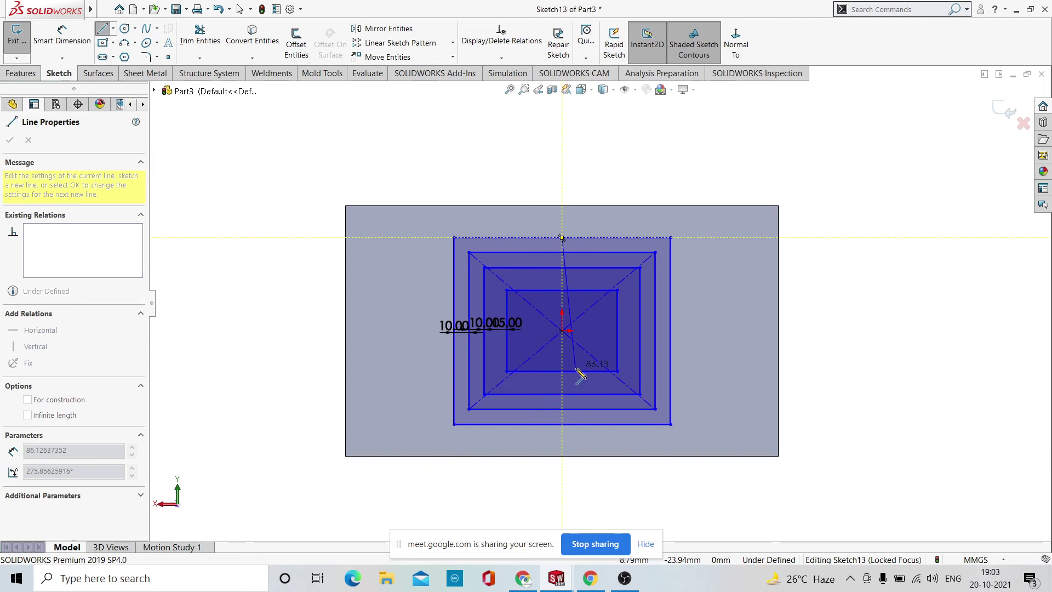
pyautogui.click(562, 424)
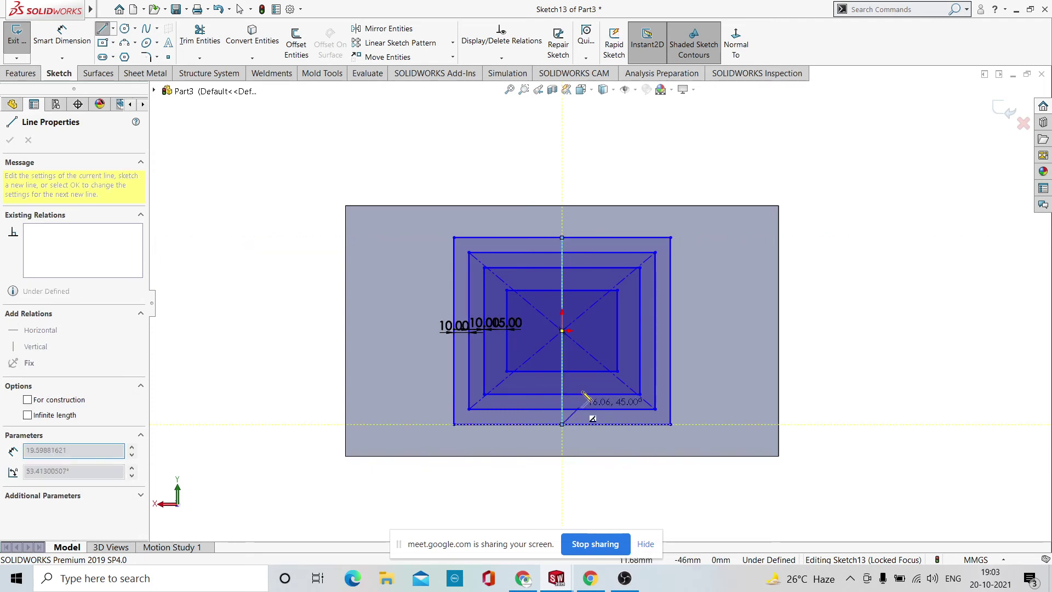
pyautogui.rightClick(691, 172)
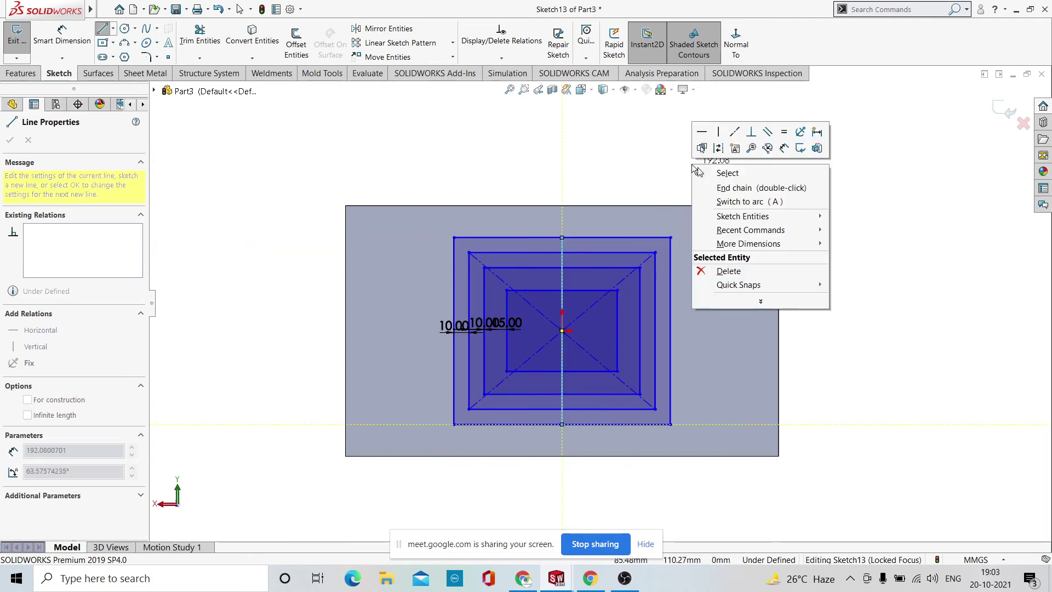
pyautogui.click(741, 173)
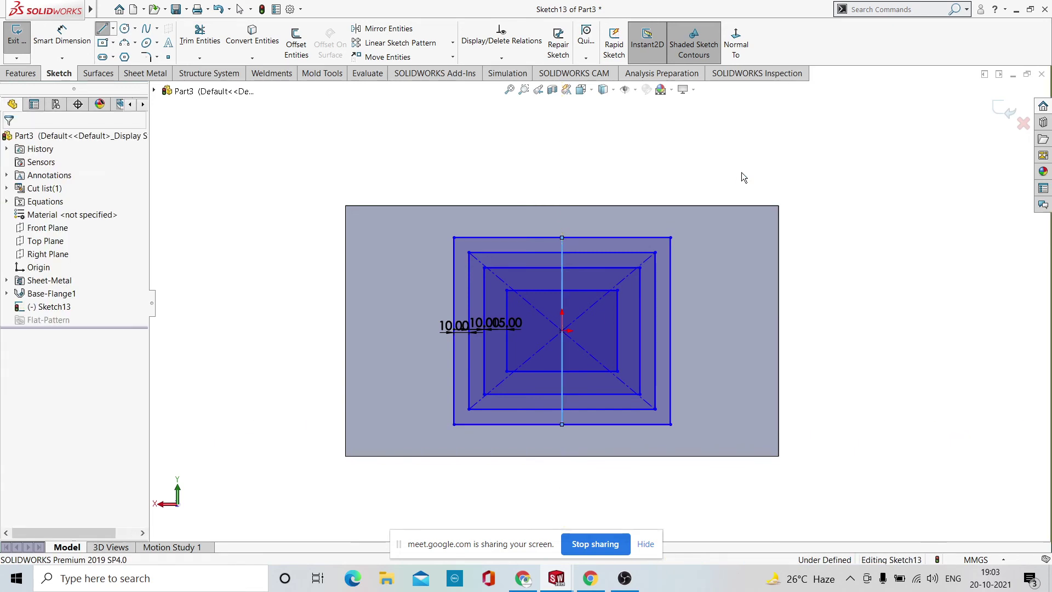
# Draw a horizontal line through the origin between the midpoints of the outermost rectangle's two vertical sides.
pyautogui.click(102, 30)
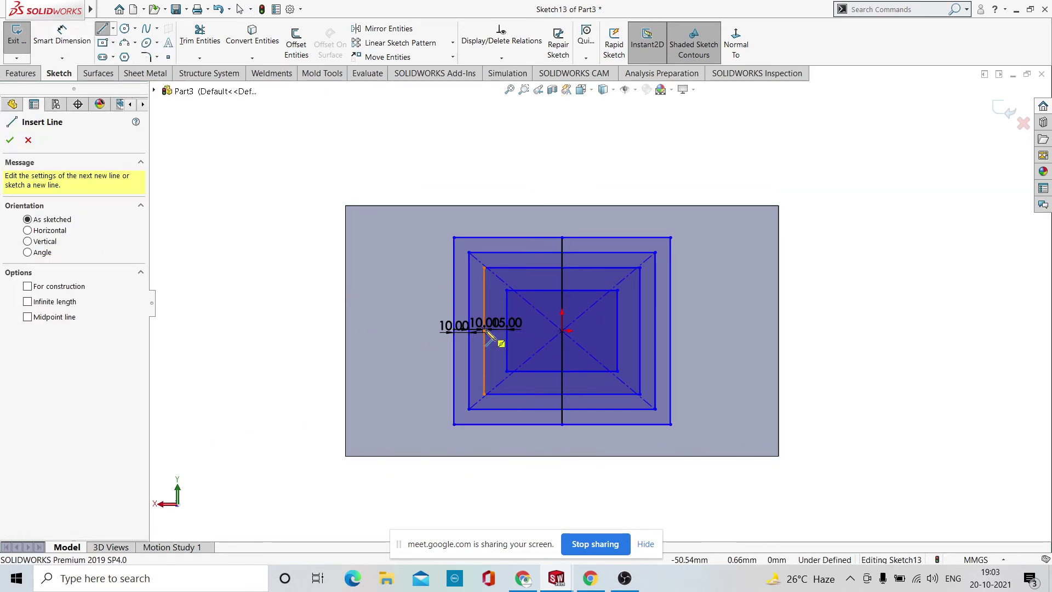
pyautogui.click(454, 331)
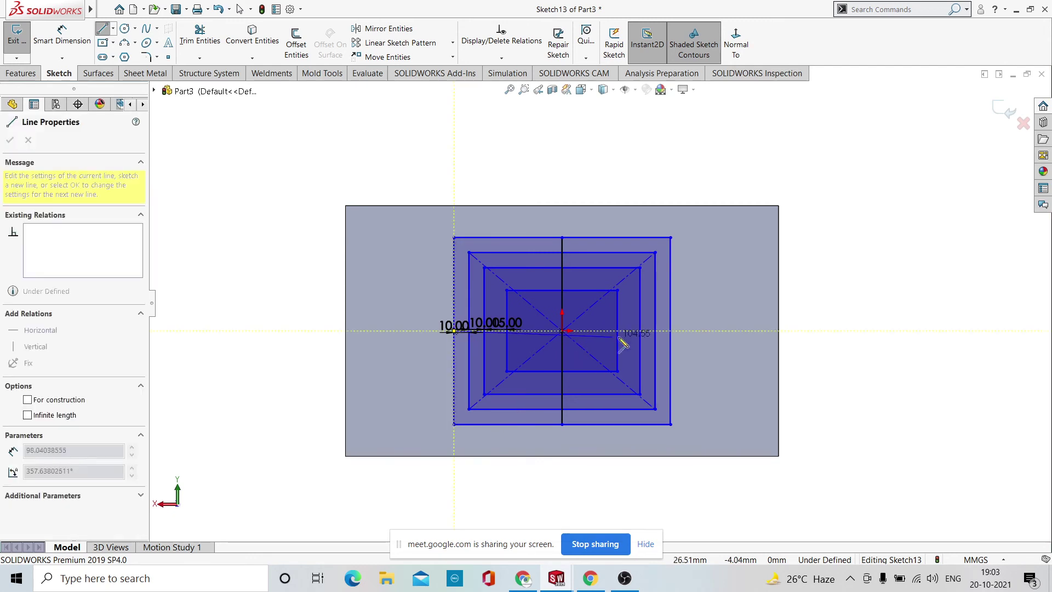
pyautogui.click(671, 331)
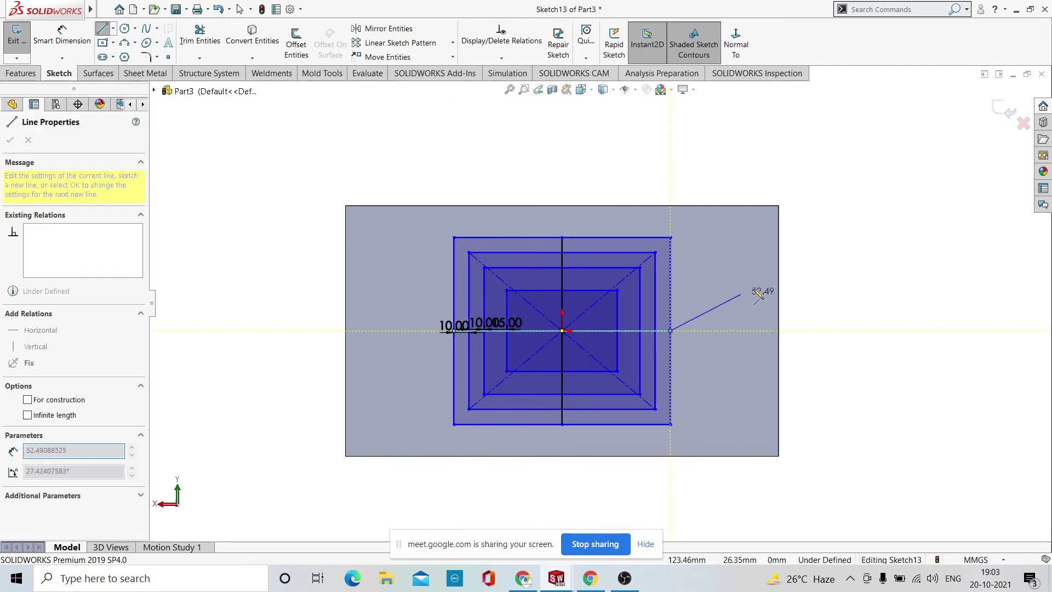
pyautogui.rightClick(840, 272)
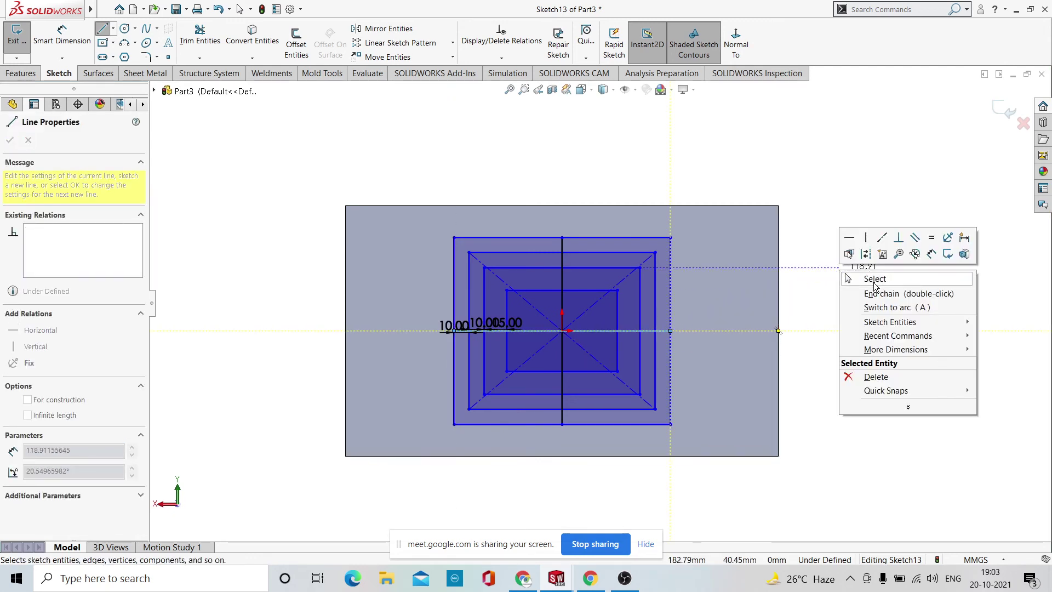
pyautogui.click(873, 278)
# Draw two crossing diagonal lines that join the opposite corners of the outermost rectangle.
pyautogui.scroll(2, 679, 365)
pyautogui.scroll(-3, 629, 345)
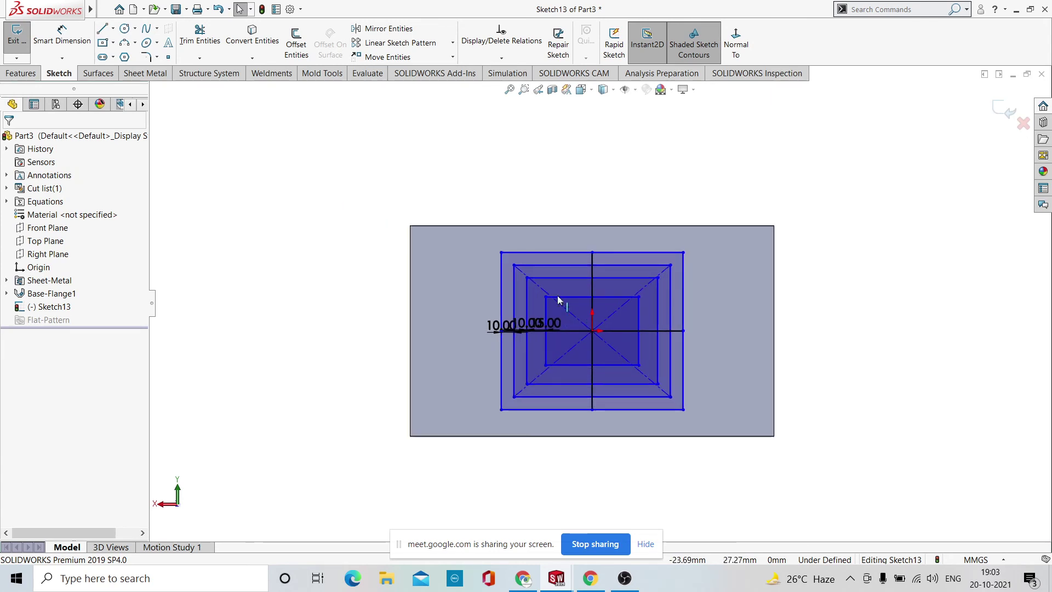
pyautogui.click(106, 10)
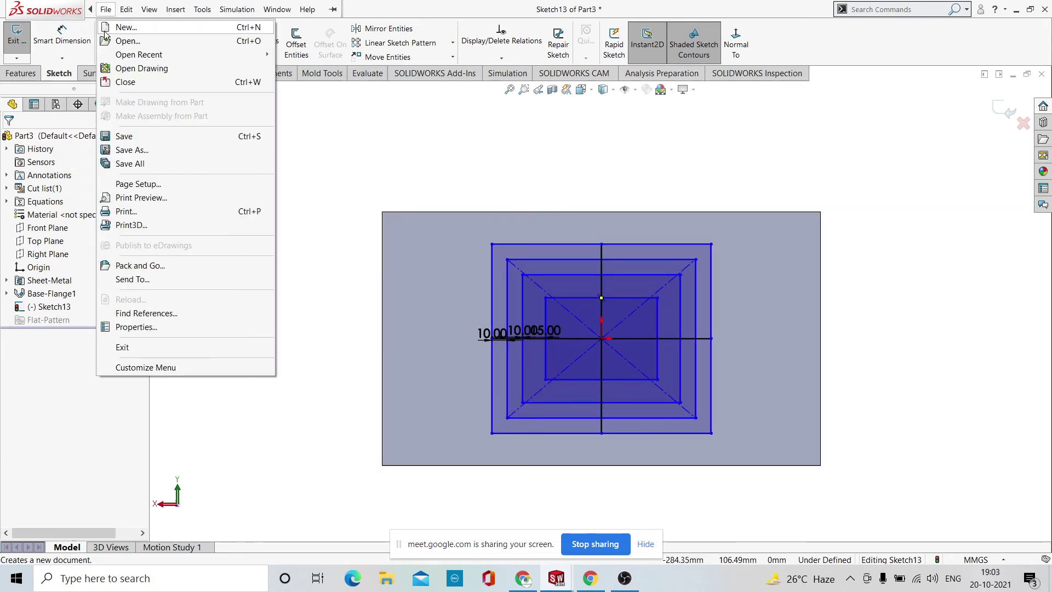
pyautogui.click(318, 115)
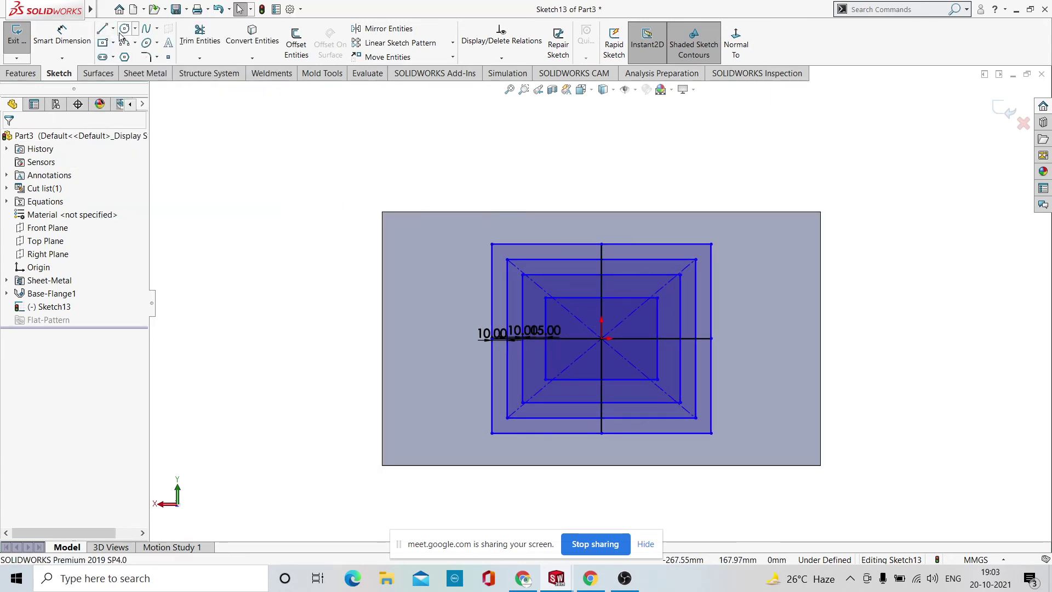
pyautogui.click(102, 28)
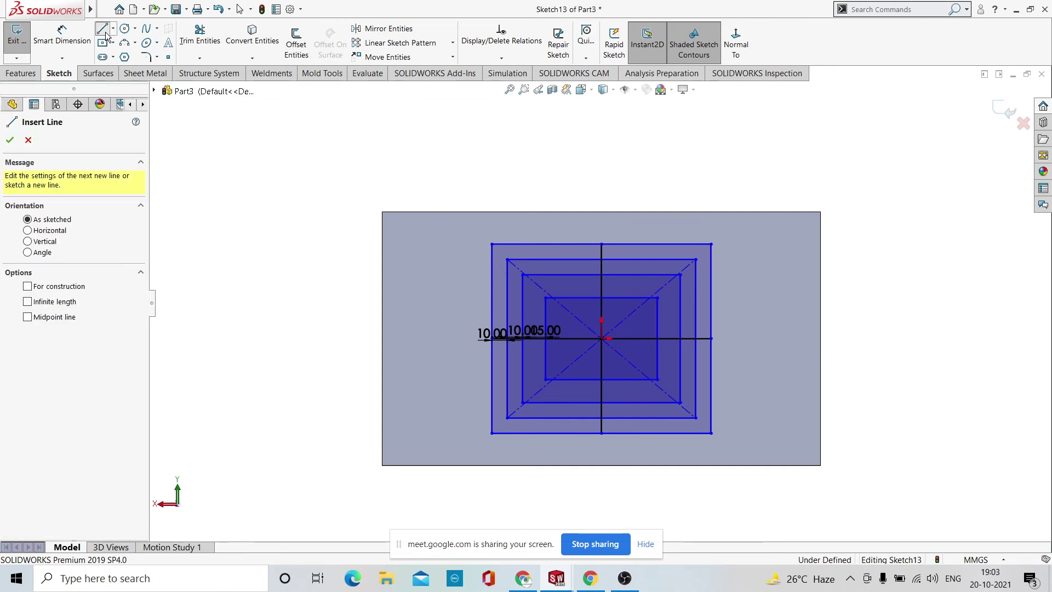
pyautogui.click(491, 433)
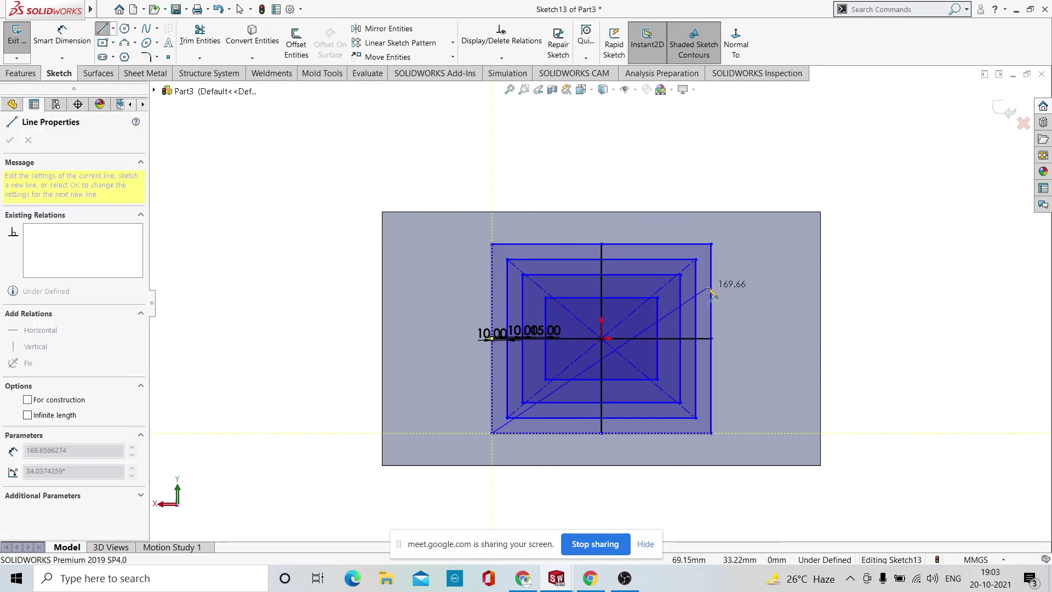
pyautogui.click(710, 243)
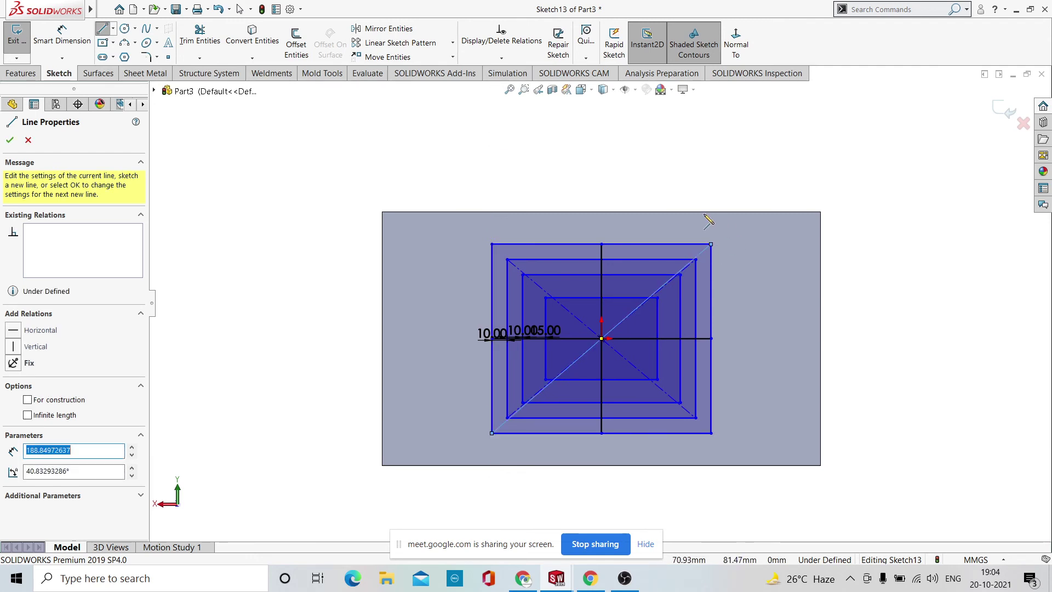
pyautogui.click(491, 244)
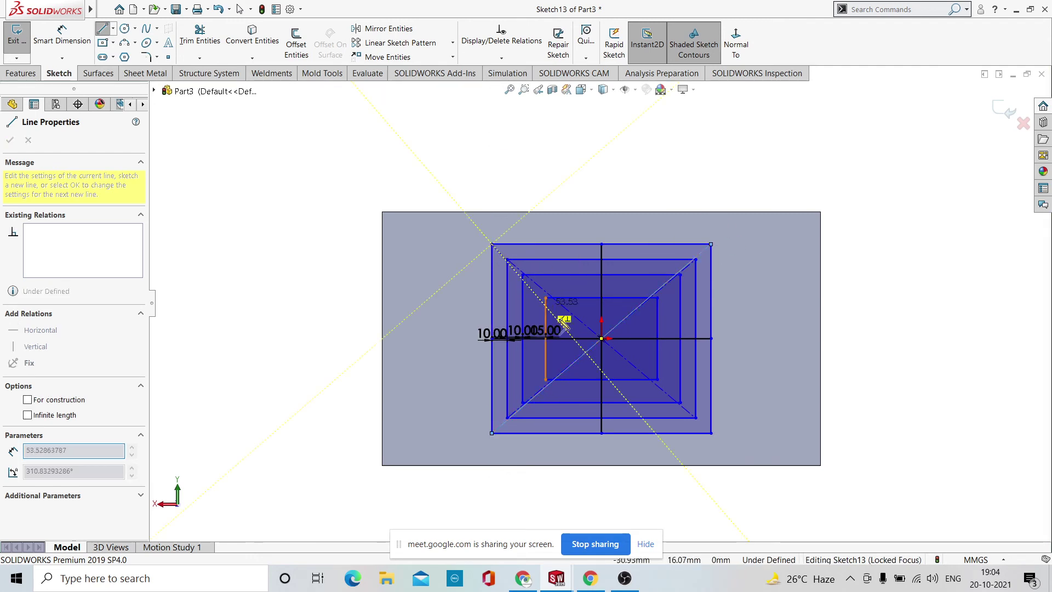
pyautogui.click(710, 432)
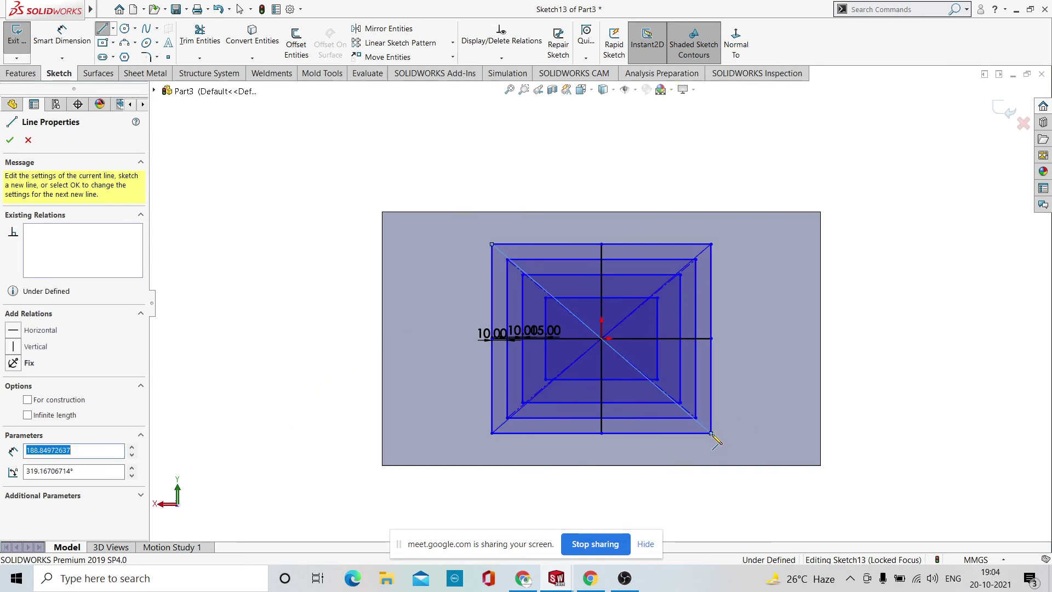
pyautogui.rightClick(878, 274)
pyautogui.click(901, 330)
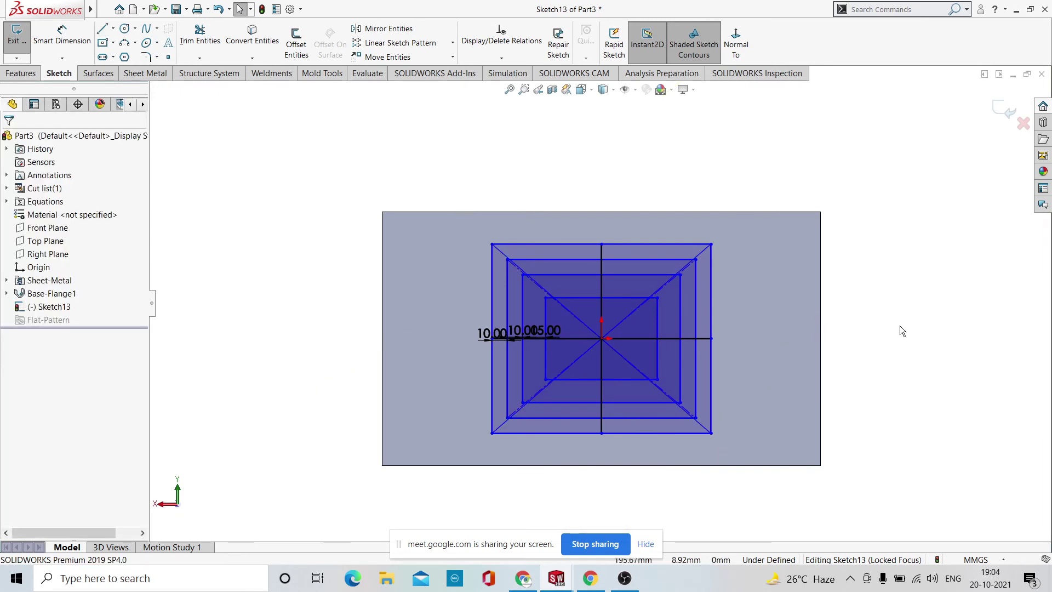
# Finish editing the nested-rectangle sketch and return to the sheet-metal part.
pyautogui.moveTo(866, 417)
pyautogui.mouseDown(button='middle')
pyautogui.moveTo(899, 418)
pyautogui.moveTo(913, 371)
pyautogui.mouseUp(button='middle')
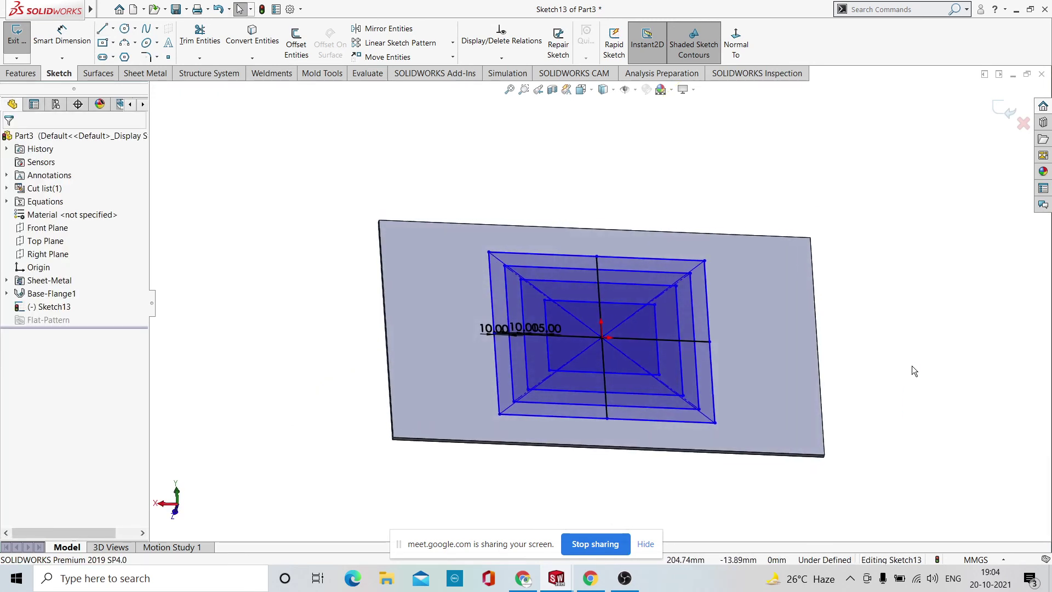
pyautogui.click(1006, 112)
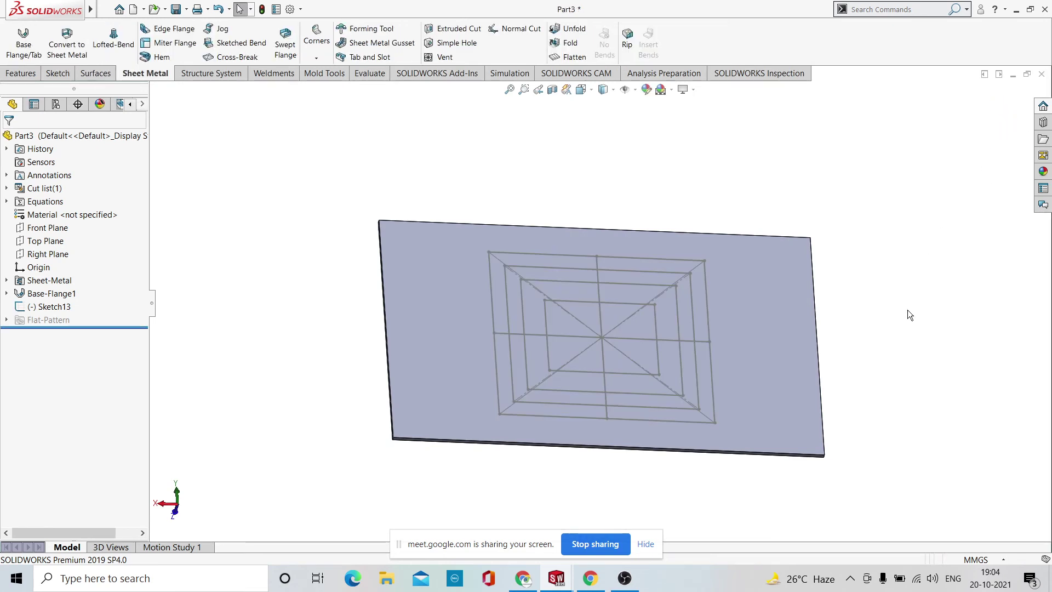
pyautogui.moveTo(907, 310)
pyautogui.mouseDown(button='middle')
pyautogui.moveTo(901, 293)
pyautogui.moveTo(922, 338)
pyautogui.mouseUp(button='middle')
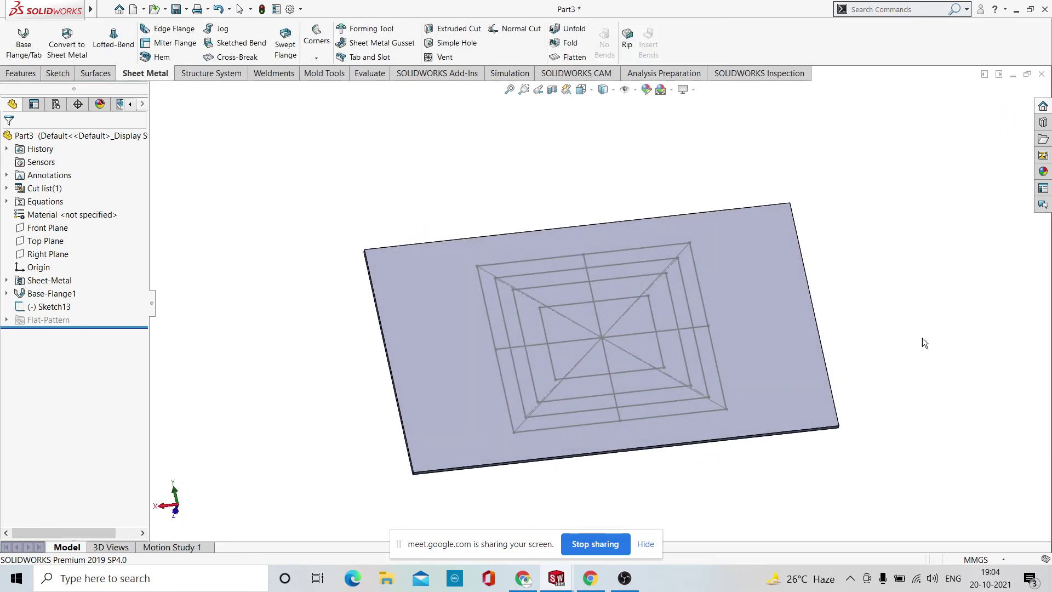
pyautogui.scroll(3, 632, 323)
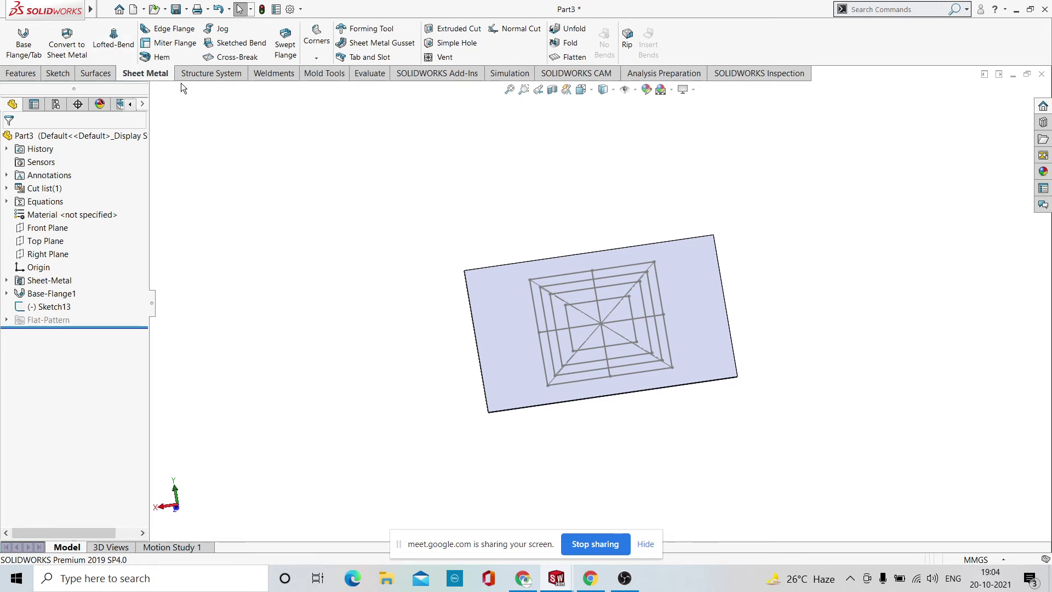
# Start a Vent feature with the four sides of the outermost rectangle as its boundary.
pyautogui.click(444, 60)
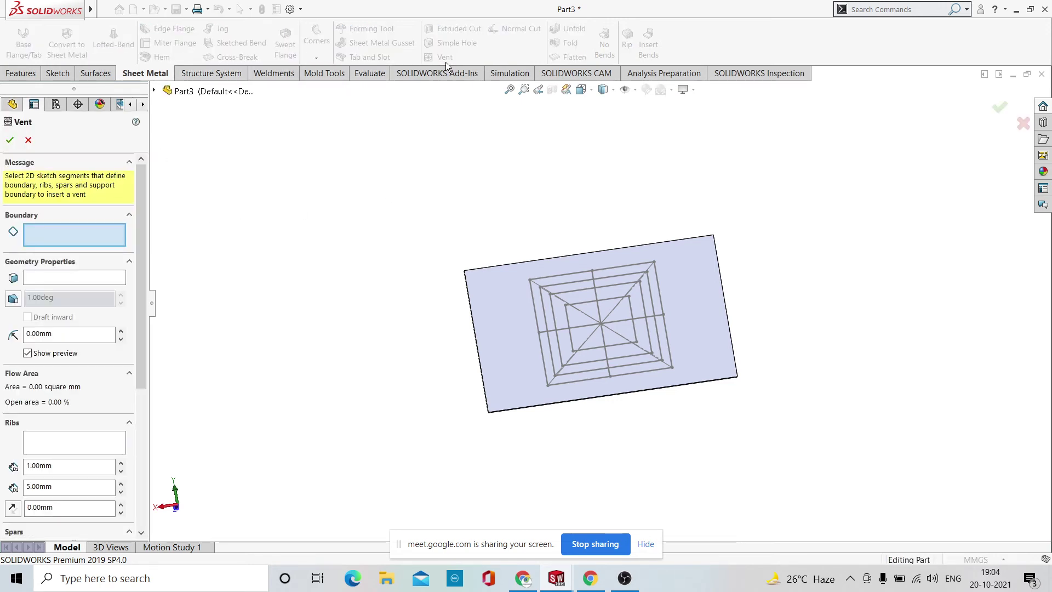
pyautogui.click(662, 304)
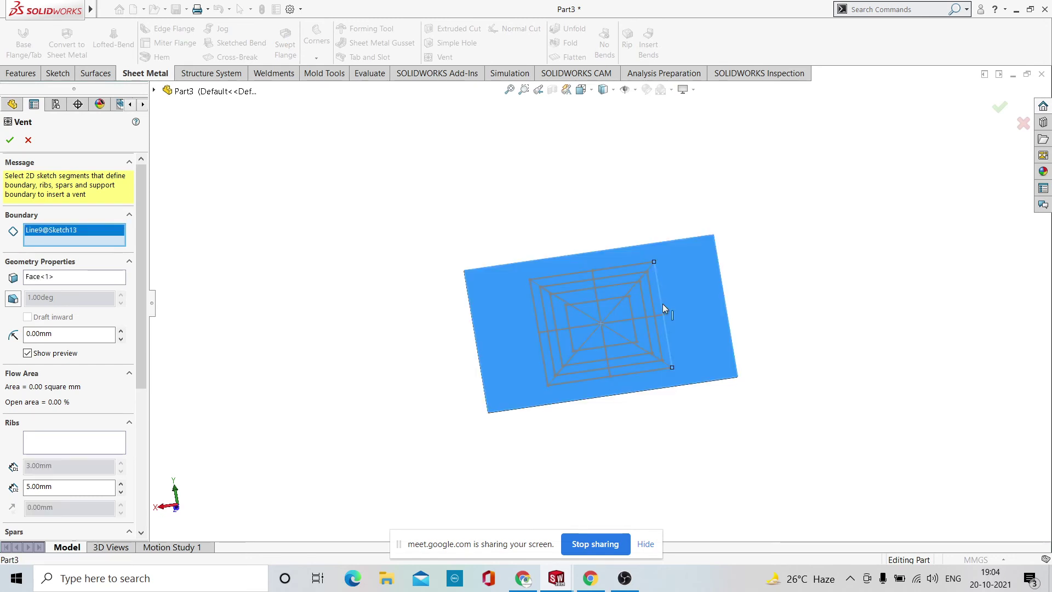
pyautogui.click(634, 268)
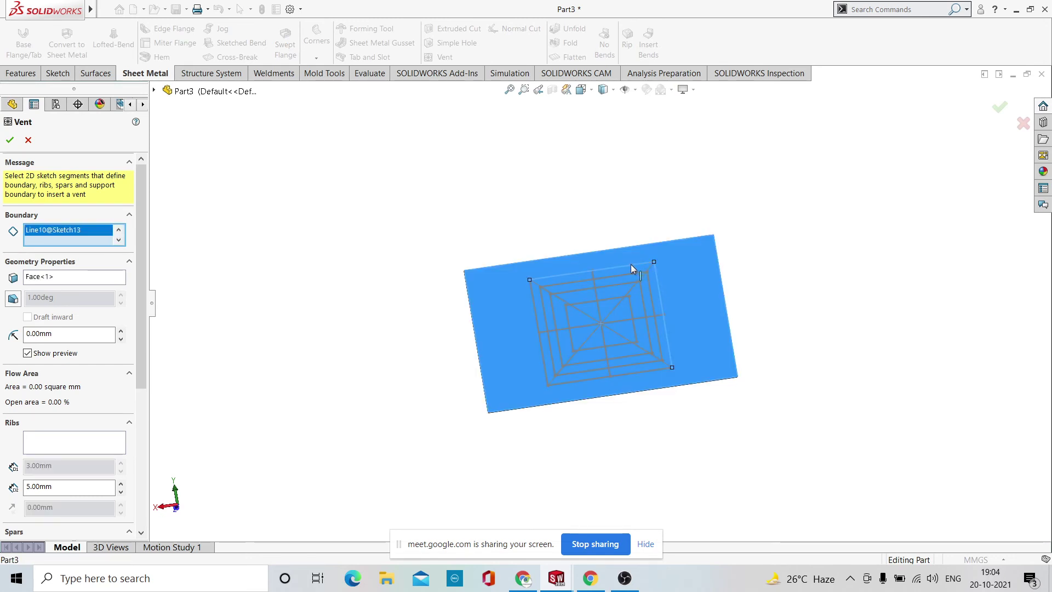
pyautogui.click(534, 307)
pyautogui.click(572, 382)
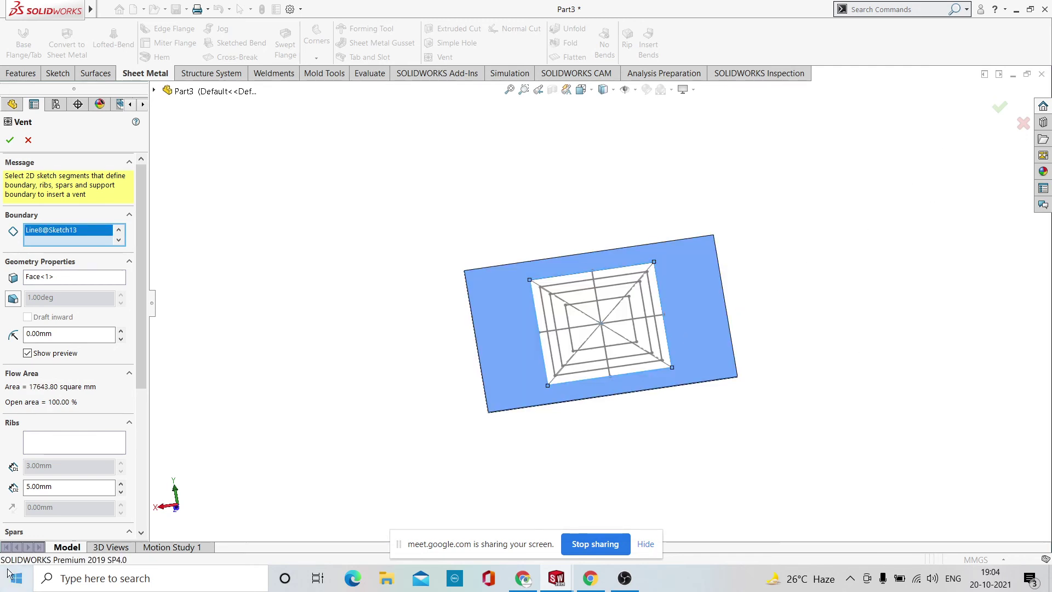
# Add the vertical and horizontal centre lines and both corner-to-corner diagonals as ribs of the vent.
pyautogui.click(62, 444)
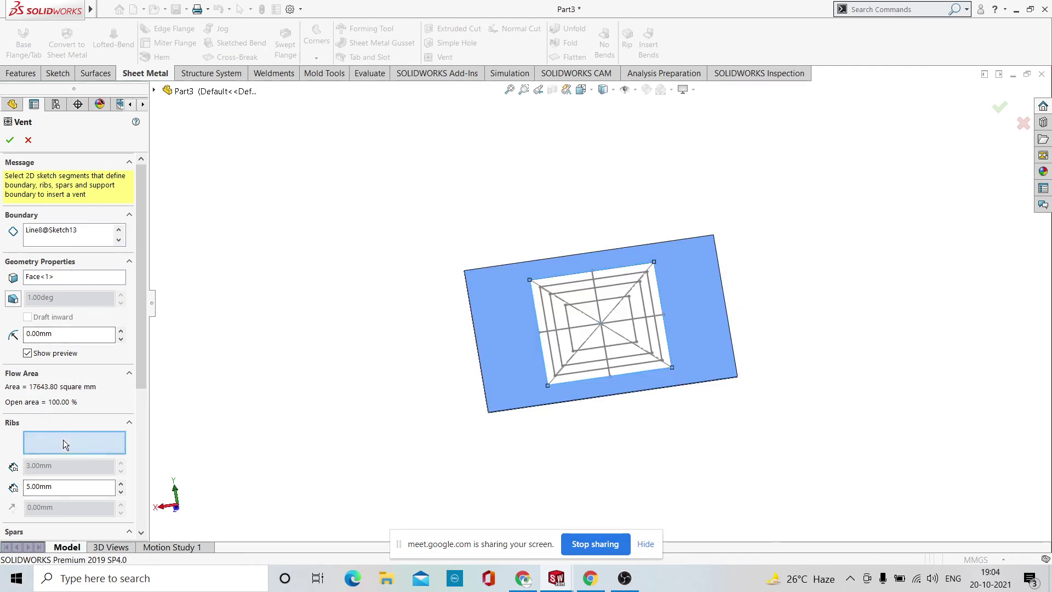
pyautogui.scroll(-3, 633, 305)
pyautogui.scroll(3, 510, 311)
pyautogui.scroll(-3, 507, 313)
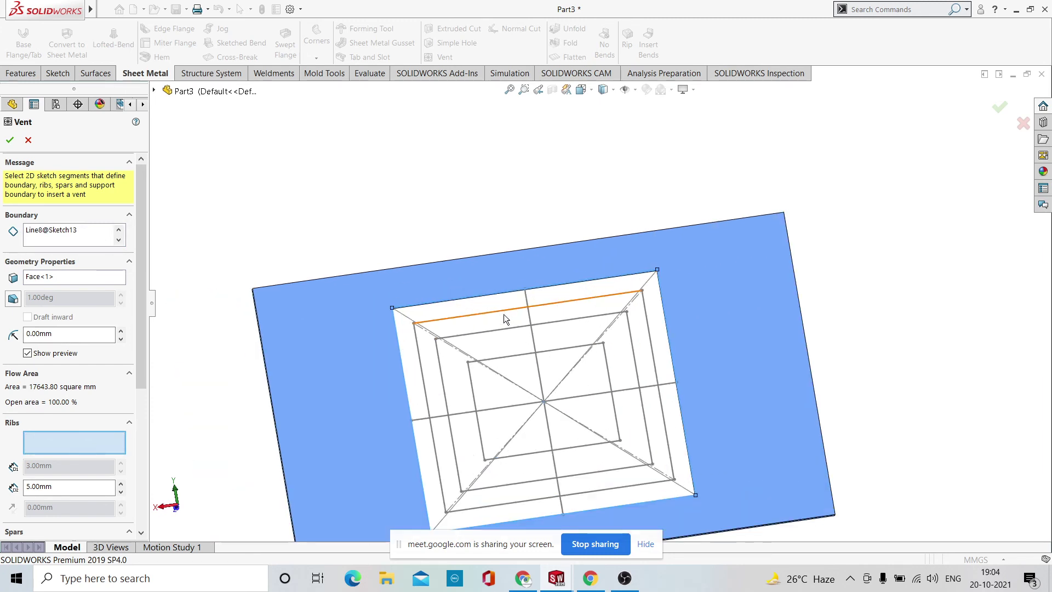
pyautogui.click(527, 316)
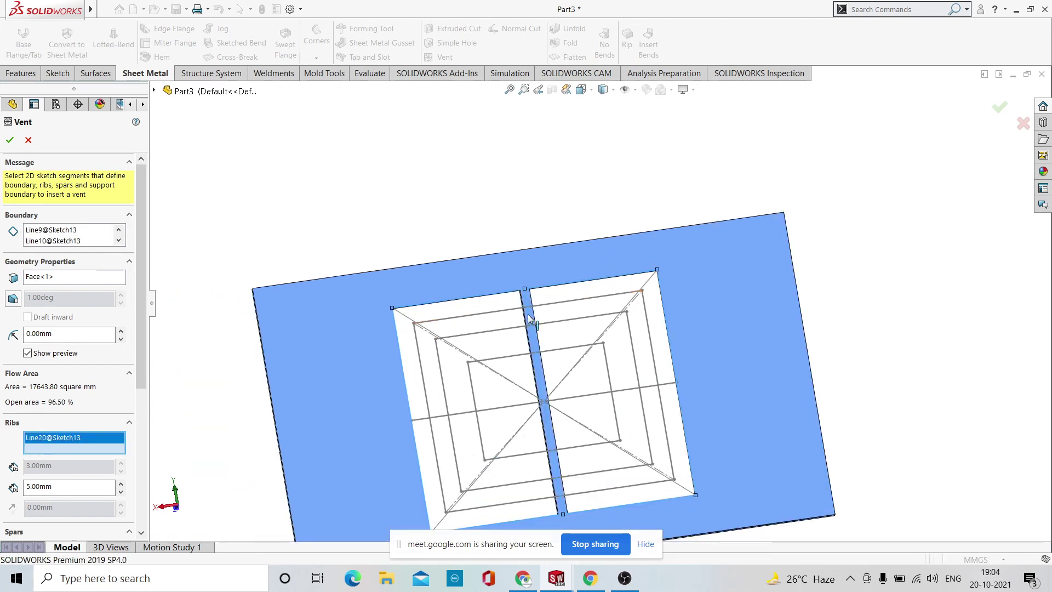
pyautogui.scroll(3, 547, 379)
pyautogui.scroll(-3, 542, 374)
pyautogui.scroll(-2, 529, 356)
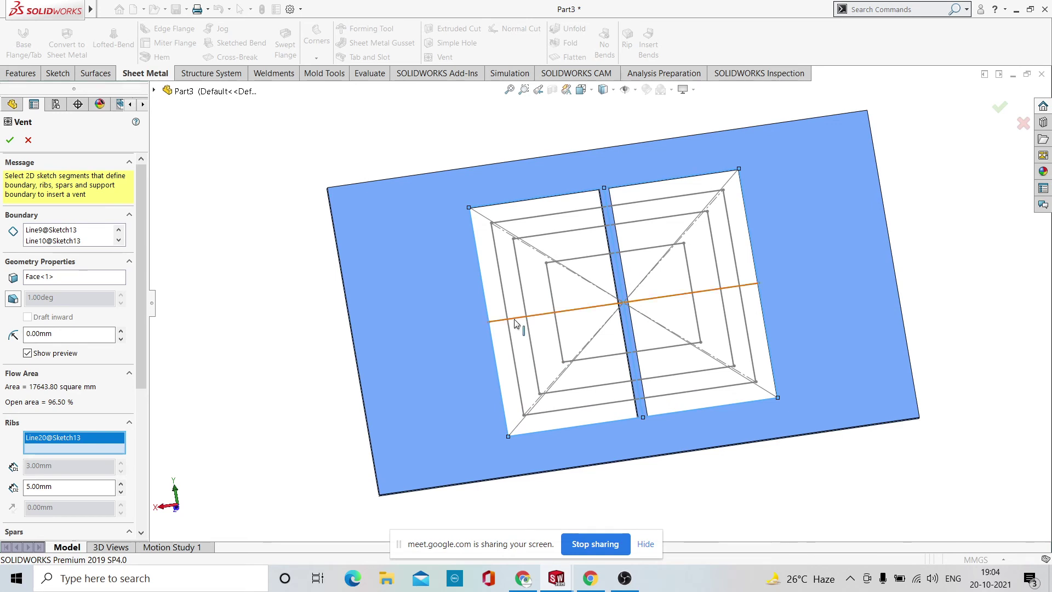
pyautogui.click(515, 321)
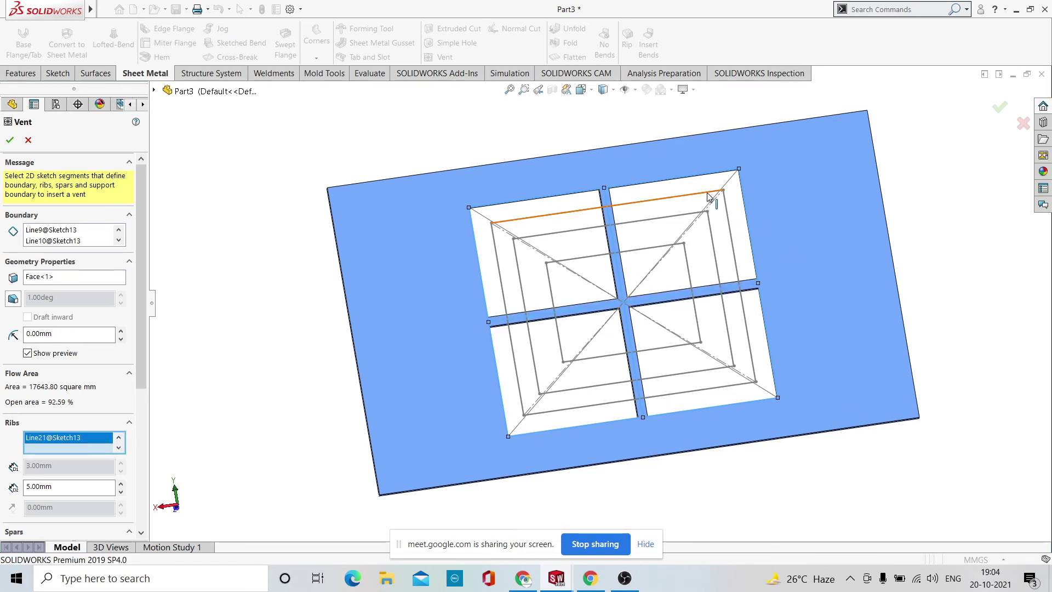
pyautogui.click(730, 185)
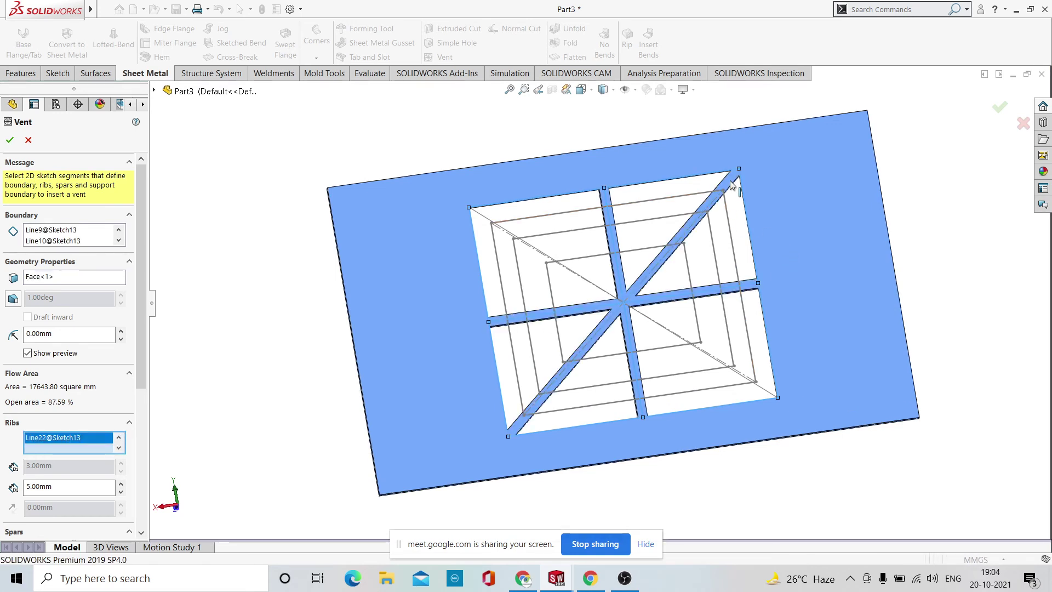
pyautogui.click(483, 220)
pyautogui.scroll(3, 630, 312)
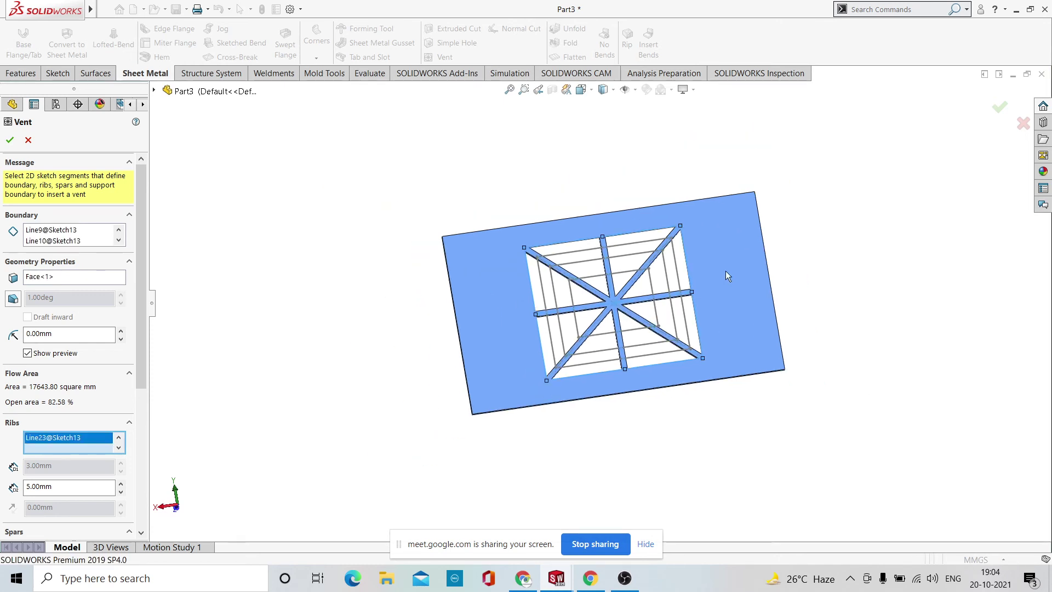
# Add the four sides of the second rectangle from the outside as ribs of the vent.
pyautogui.moveTo(728, 276); pyautogui.dragTo(708, 276, button='middle')
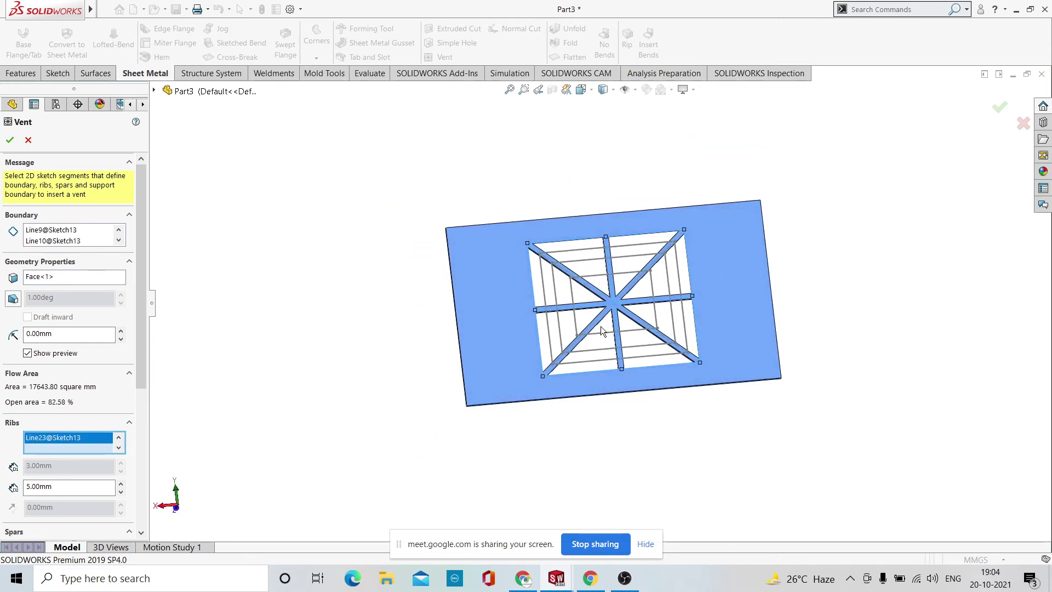
pyautogui.scroll(-2, 601, 327)
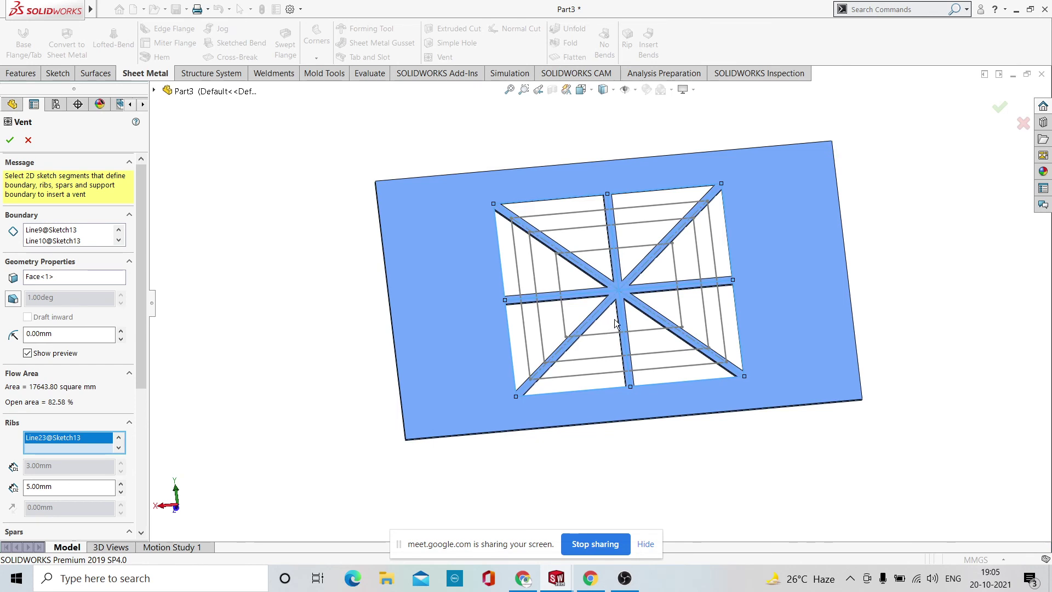
pyautogui.click(645, 211)
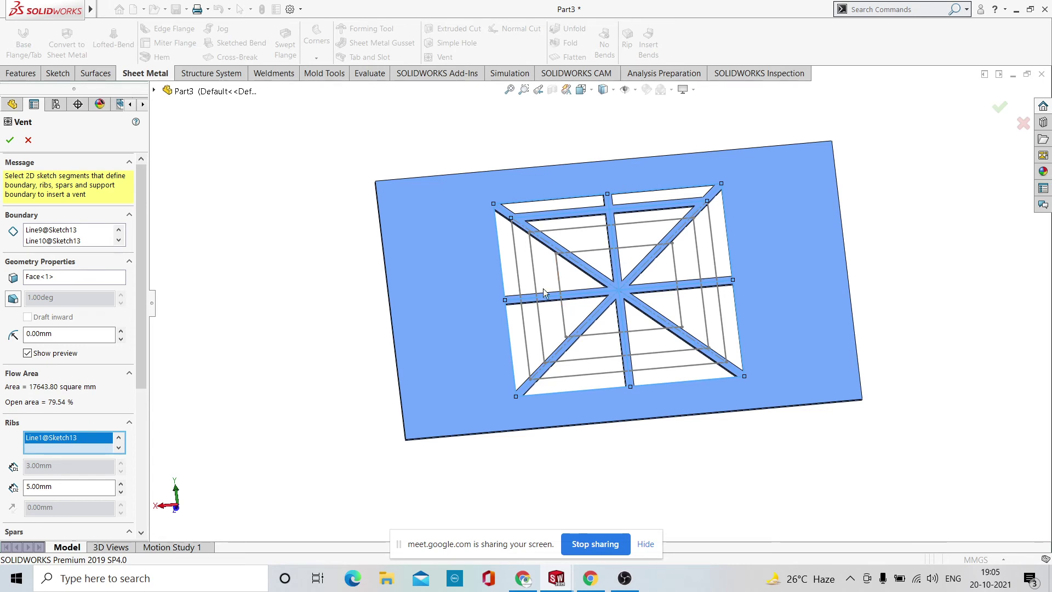
pyautogui.click(518, 281)
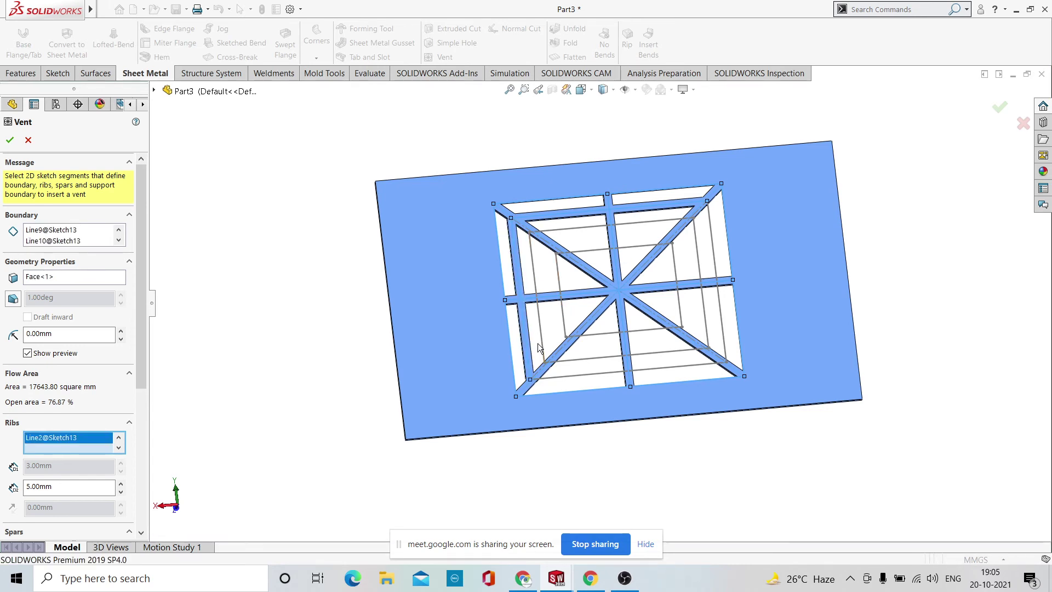
pyautogui.click(607, 377)
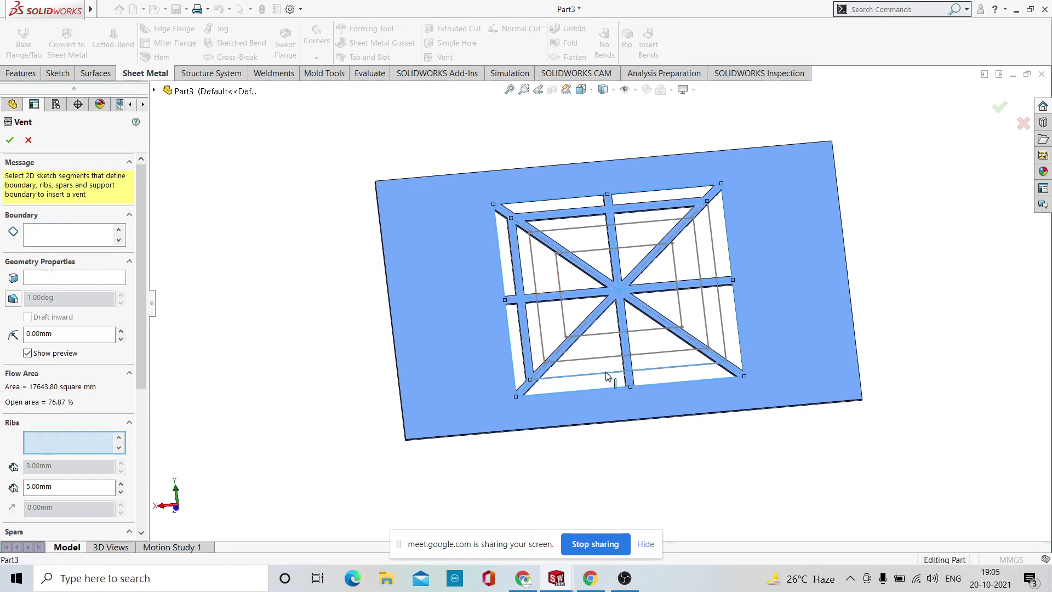
pyautogui.click(723, 332)
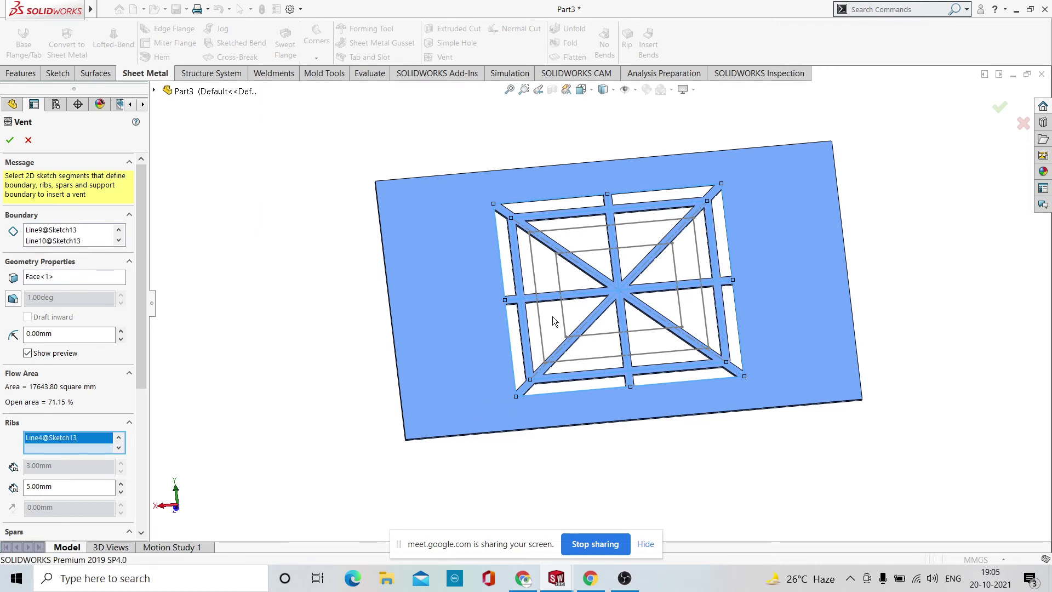
# Add the four sides of the third rectangle from the outside as ribs of the vent.
pyautogui.scroll(-3, 552, 317)
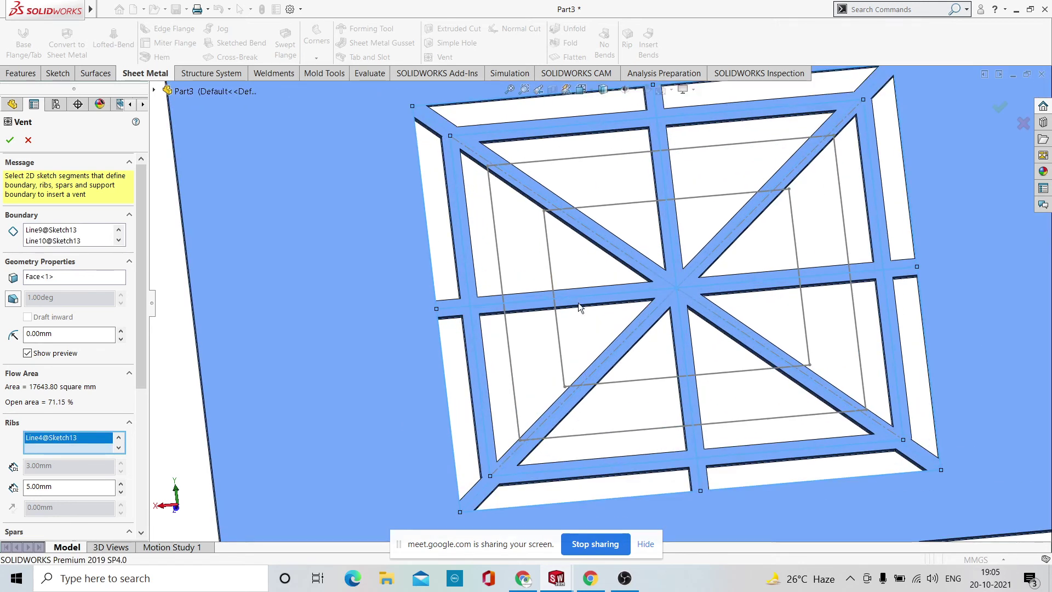
pyautogui.click(511, 354)
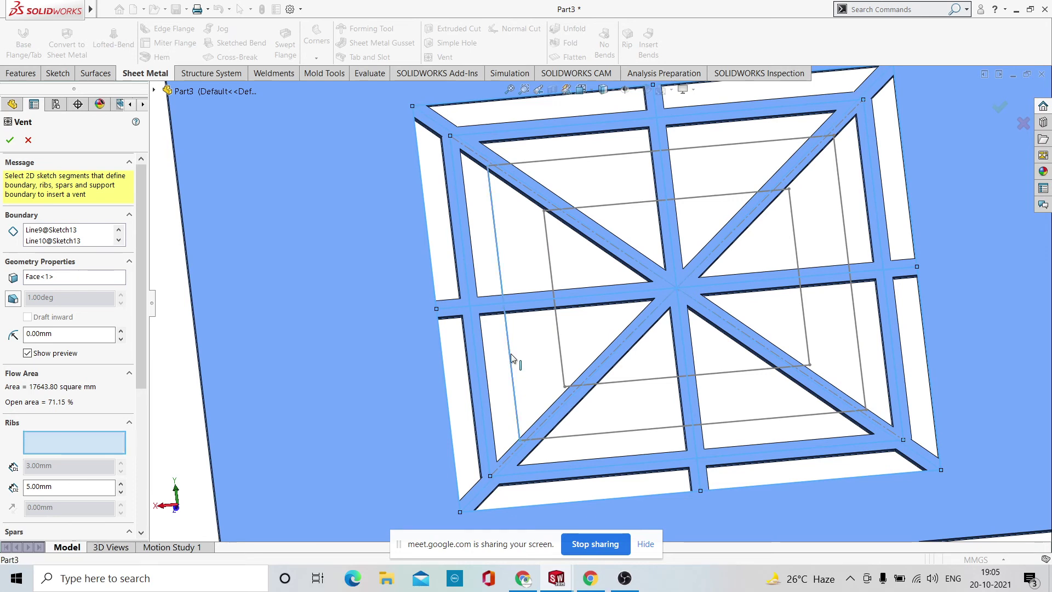
pyautogui.click(618, 434)
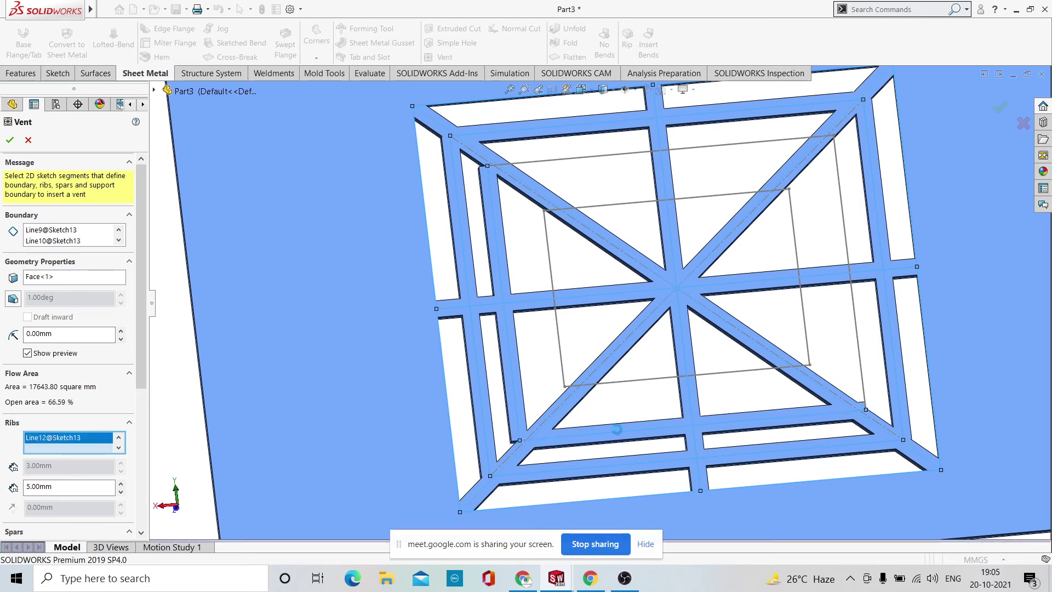
pyautogui.click(858, 346)
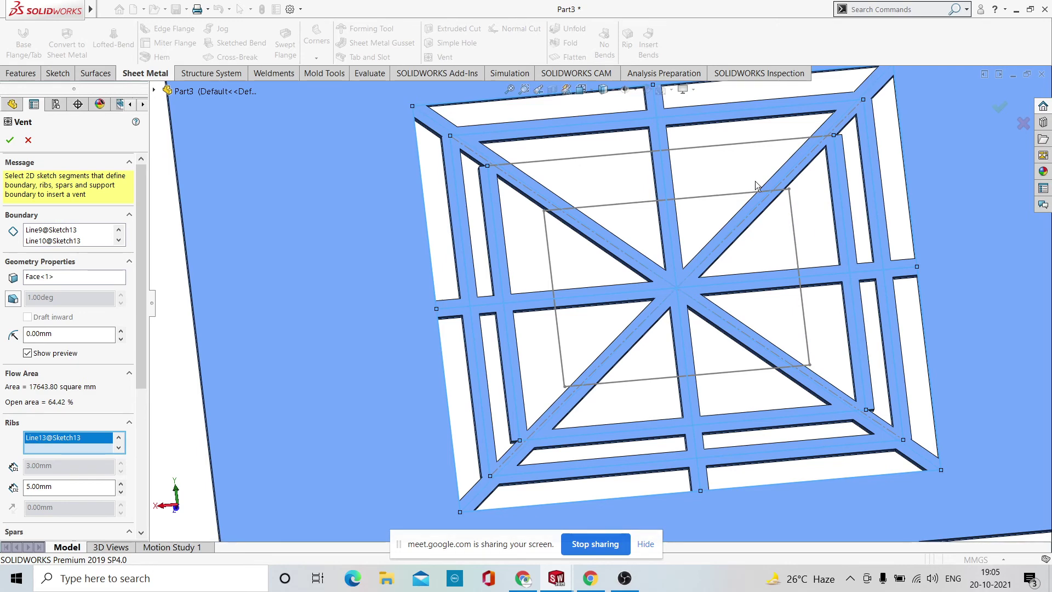
pyautogui.click(720, 150)
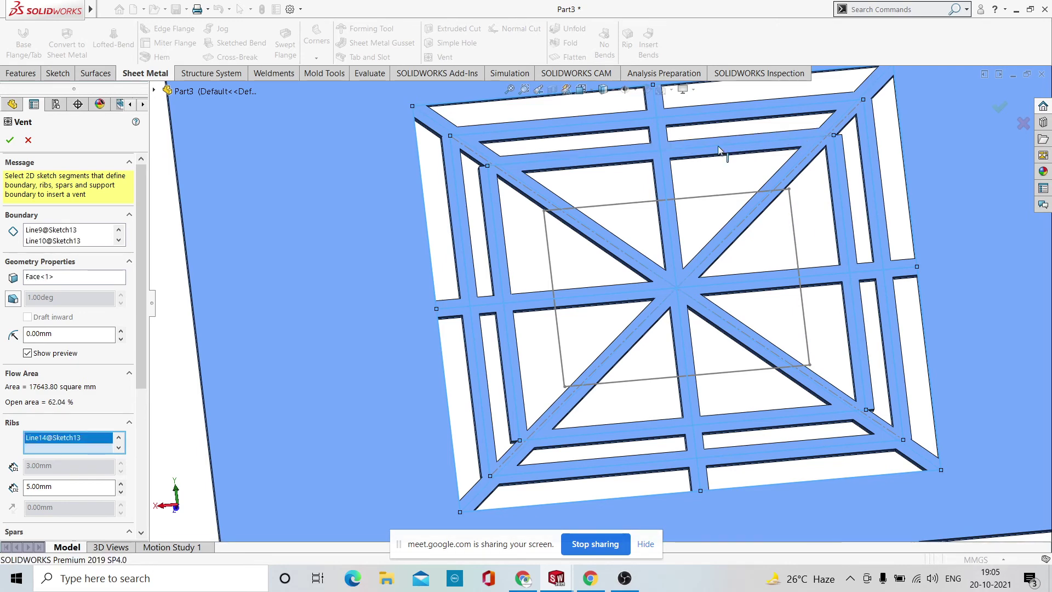
# Try using one side of the innermost rectangle as the vent's fill-in boundary, and deselect that side.
pyautogui.press('f')
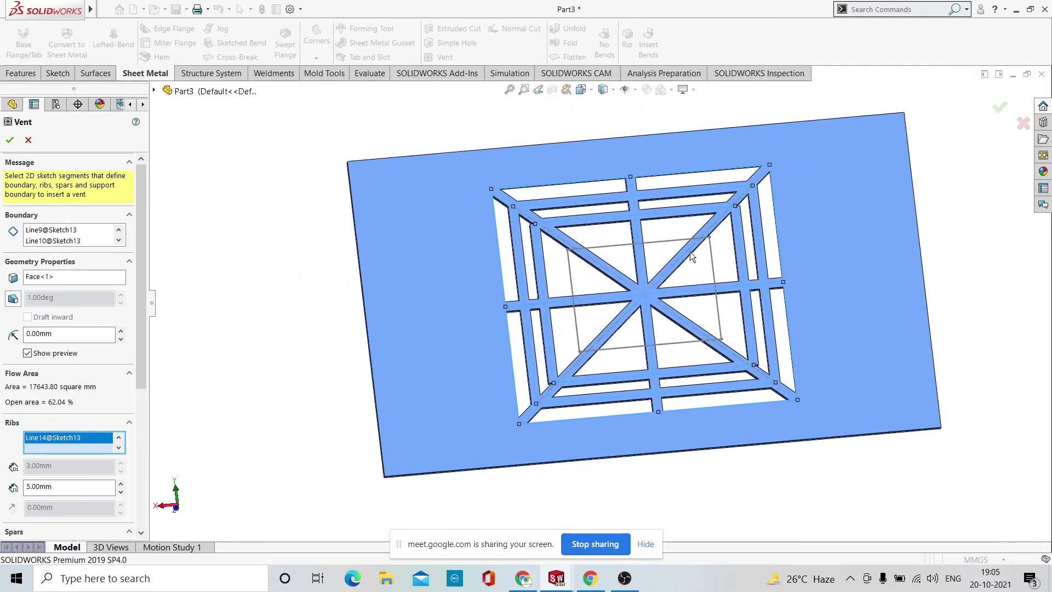
pyautogui.scroll(-5, 93, 403)
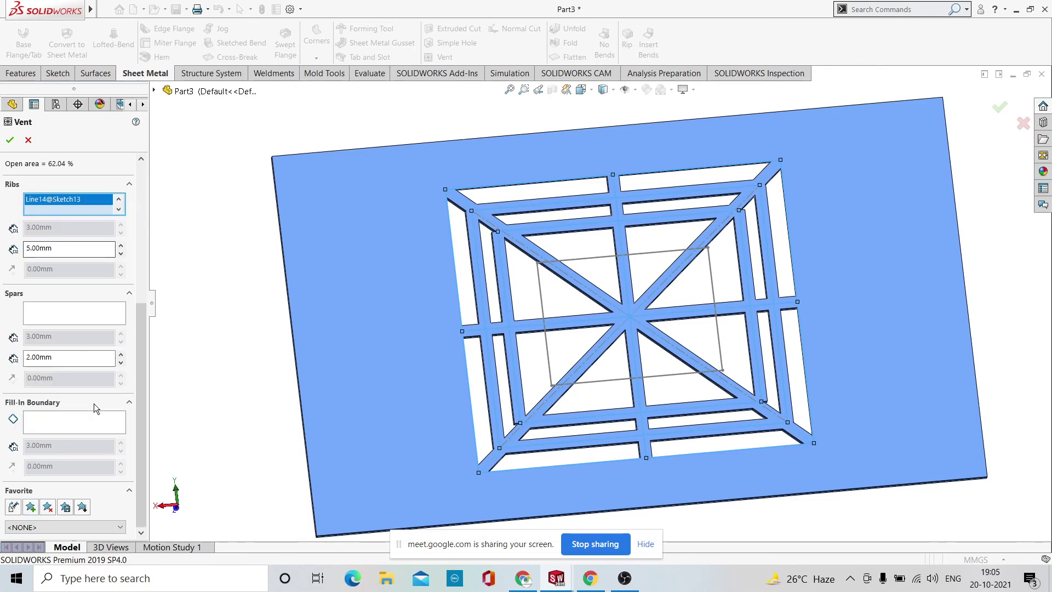
pyautogui.click(80, 419)
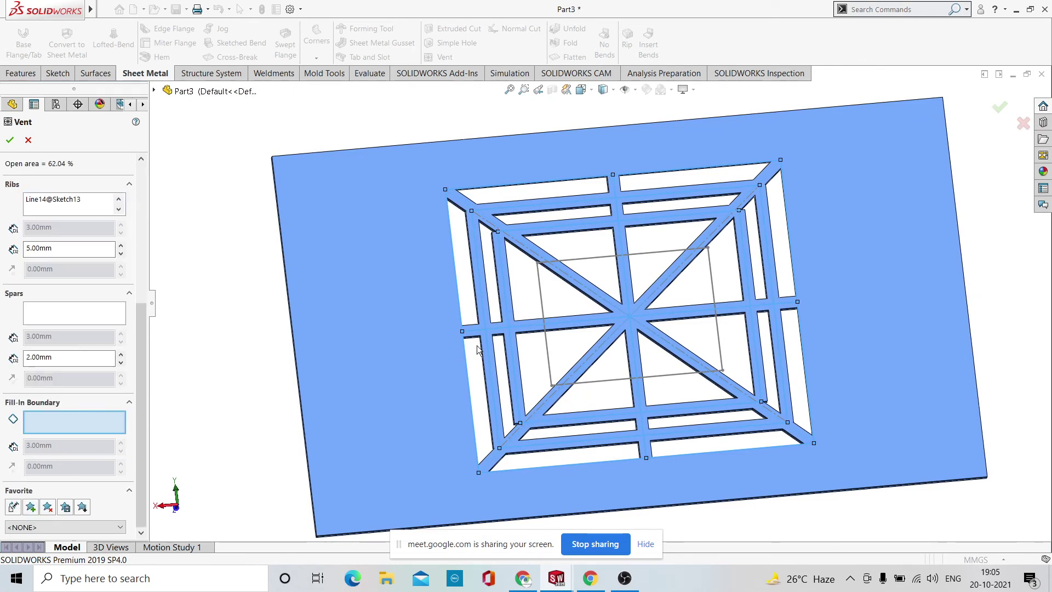
pyautogui.click(550, 356)
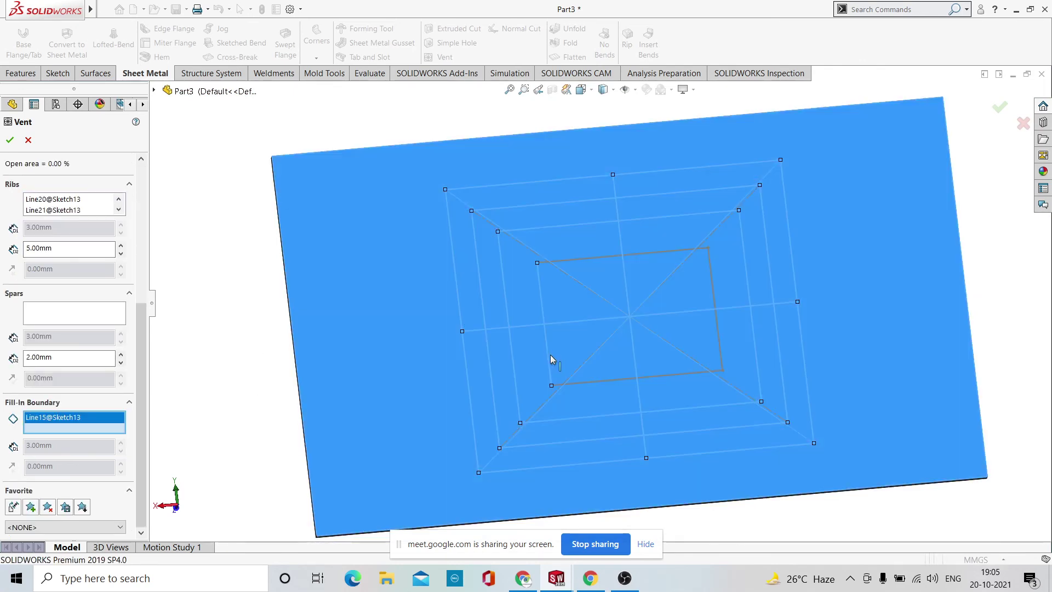
pyautogui.click(550, 355)
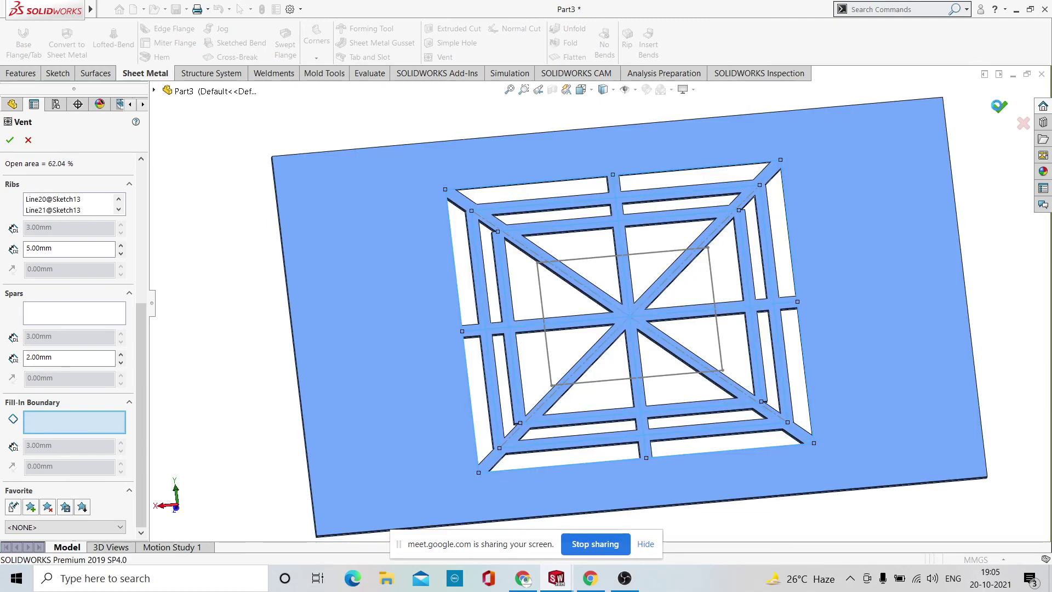
# Create the vent in the plate with the outermost rectangle as its boundary and the selected 5 mm wide ribs.
pyautogui.click(998, 107)
pyautogui.press('f')
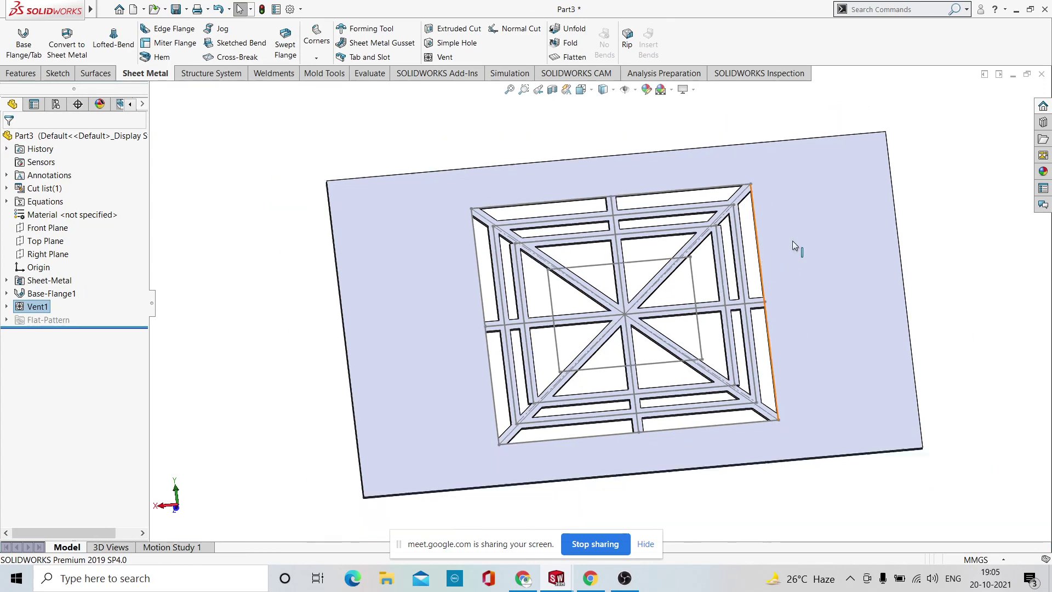
pyautogui.moveTo(830, 195); pyautogui.dragTo(849, 181, button='middle')
pyautogui.scroll(-5, 626, 327)
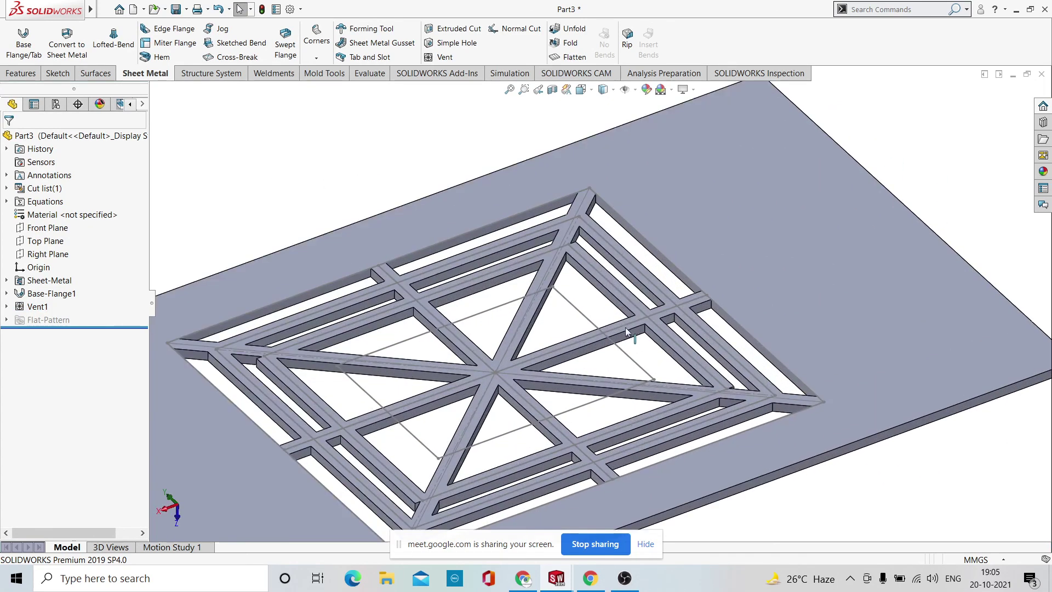
pyautogui.scroll(4, 625, 327)
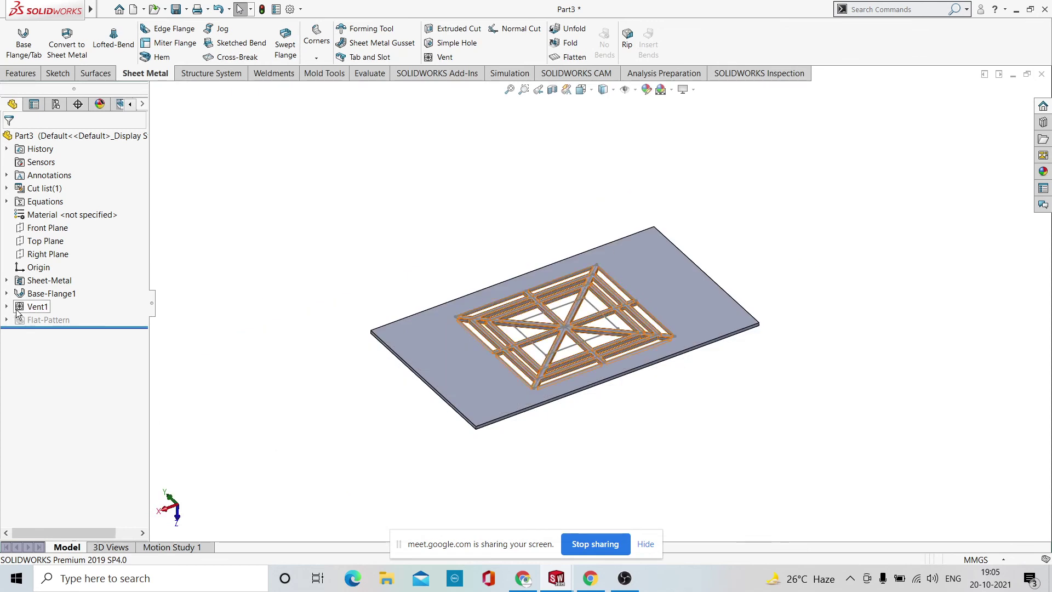
# Open the finished vent feature for editing.
pyautogui.click(6, 307)
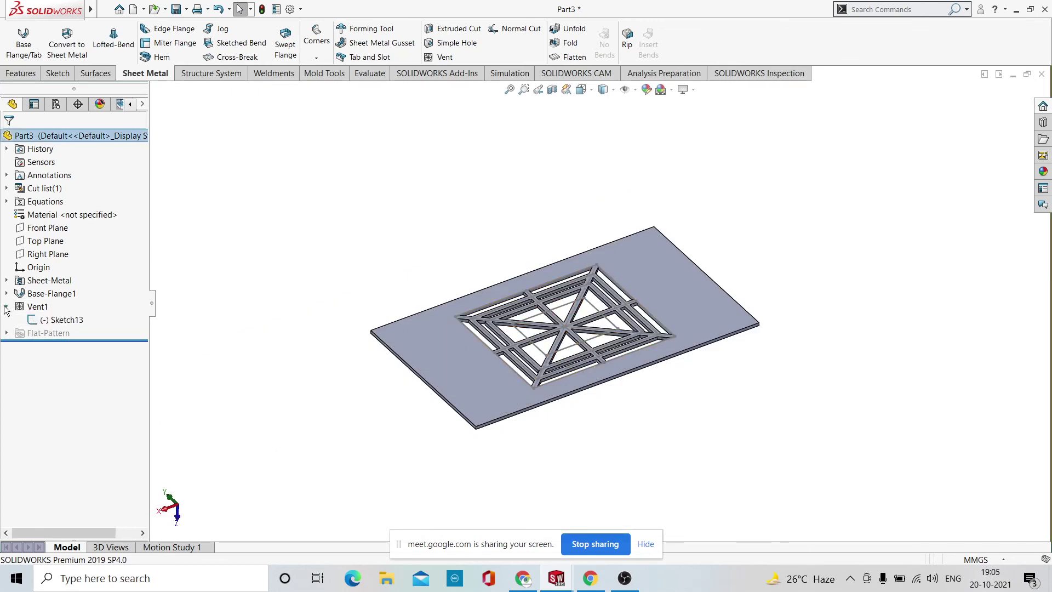
pyautogui.click(34, 308)
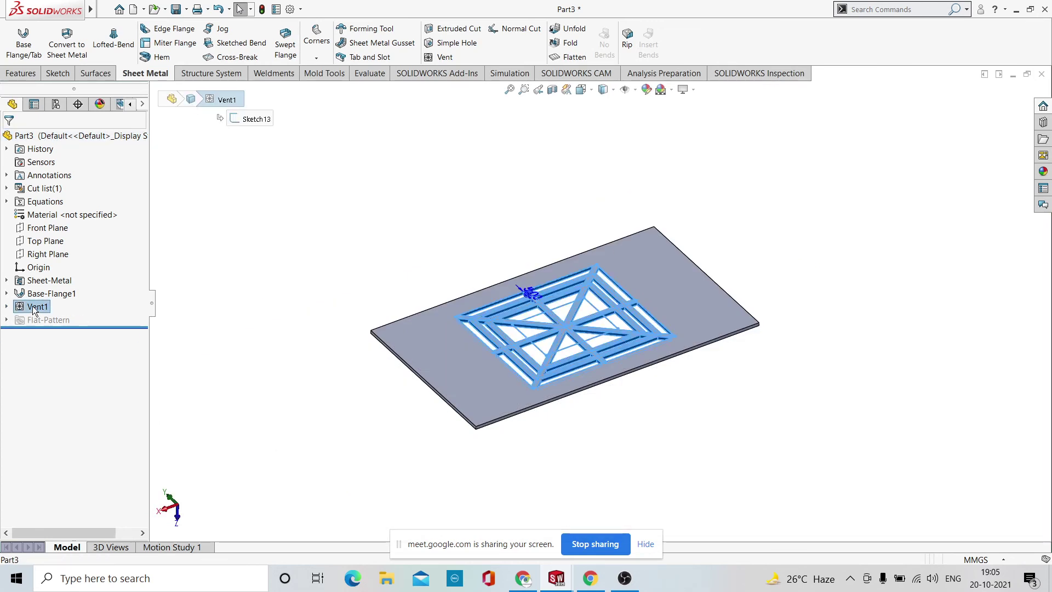
pyautogui.click(34, 307)
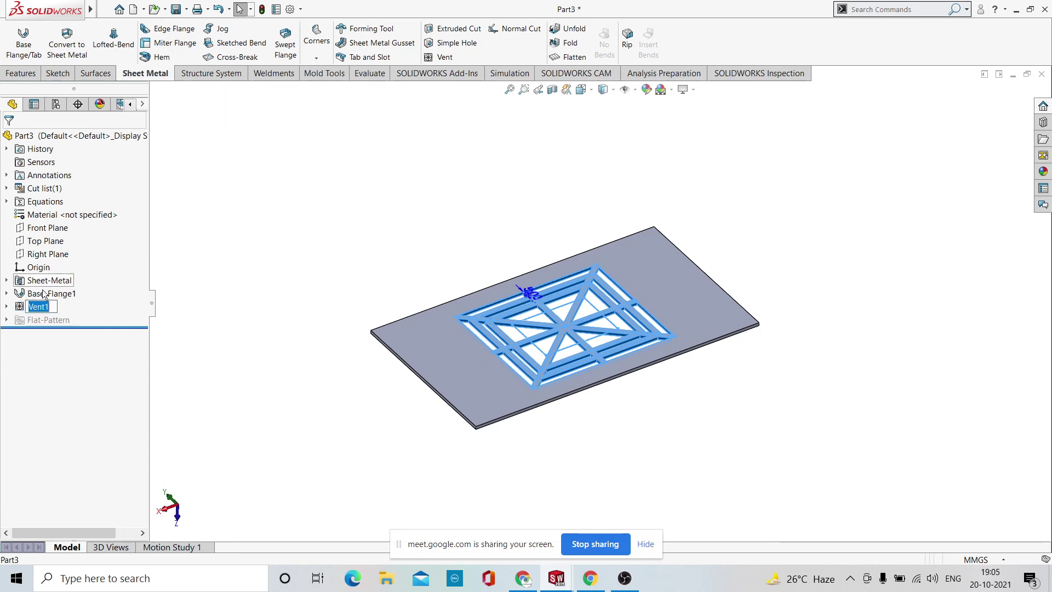
pyautogui.click(208, 244)
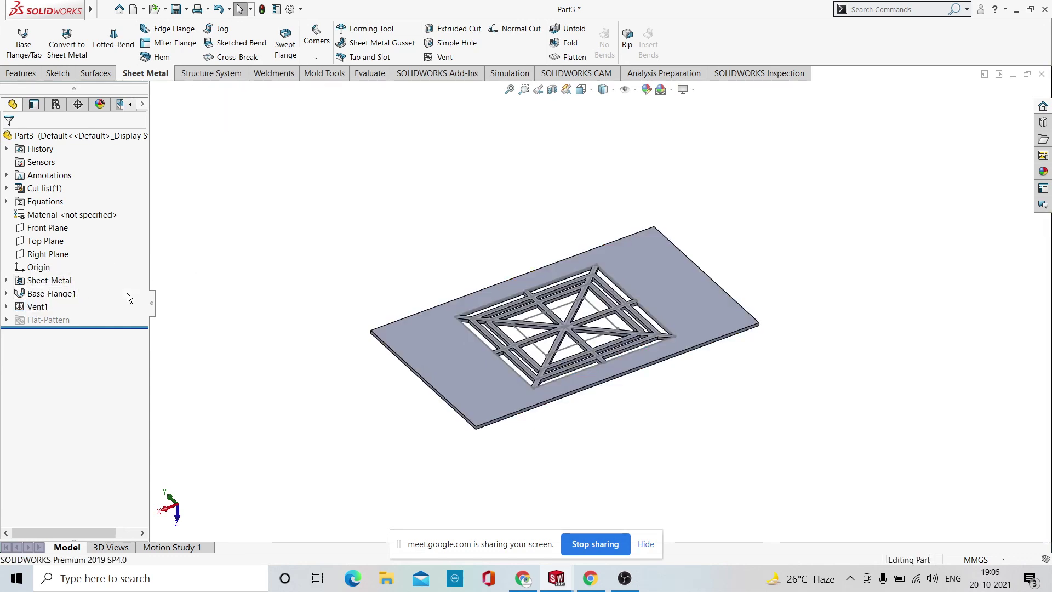
pyautogui.click(47, 305)
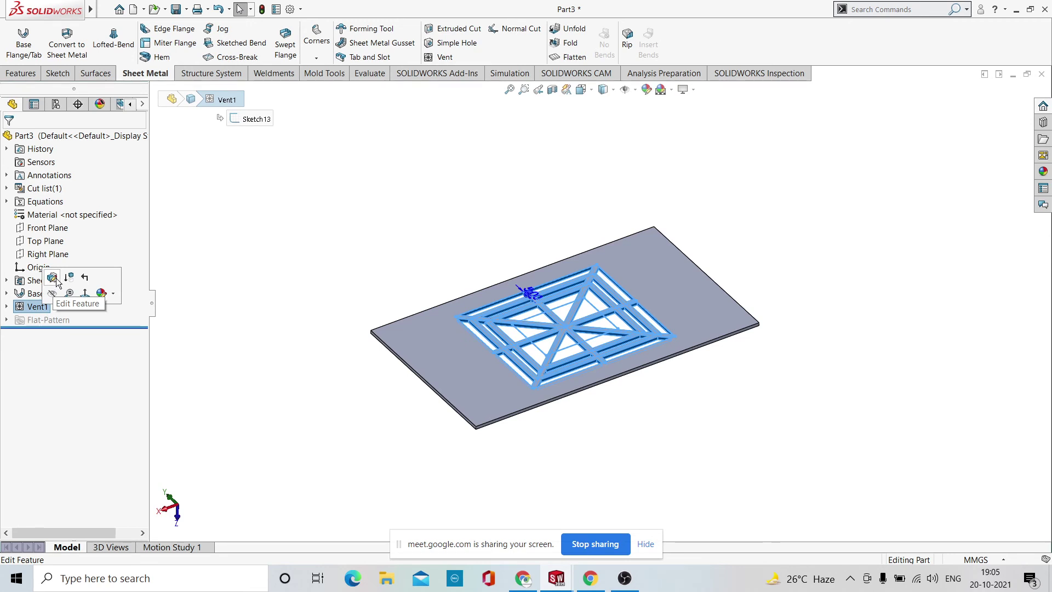
pyautogui.click(53, 278)
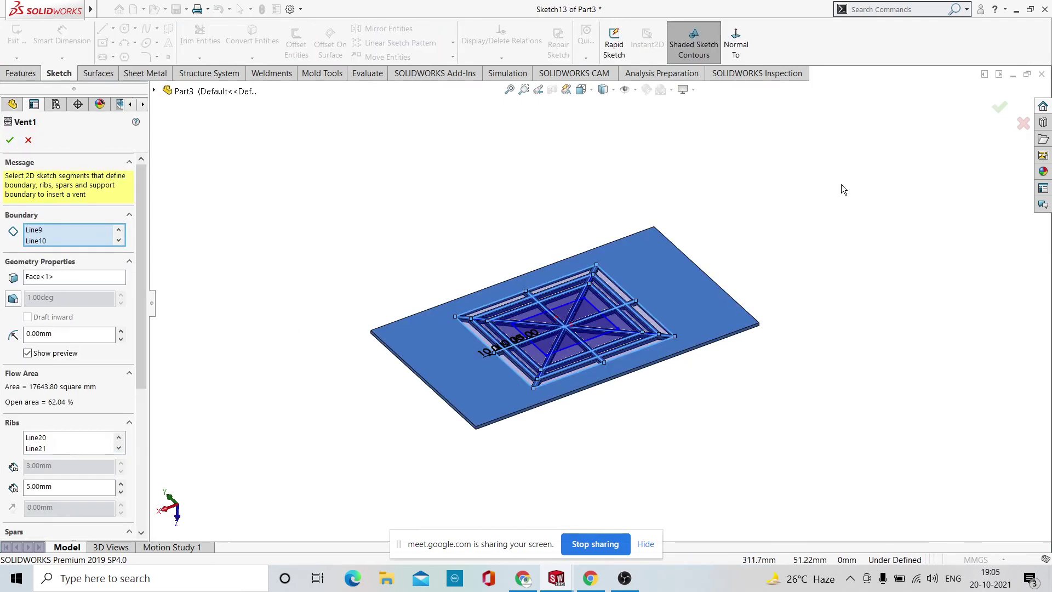